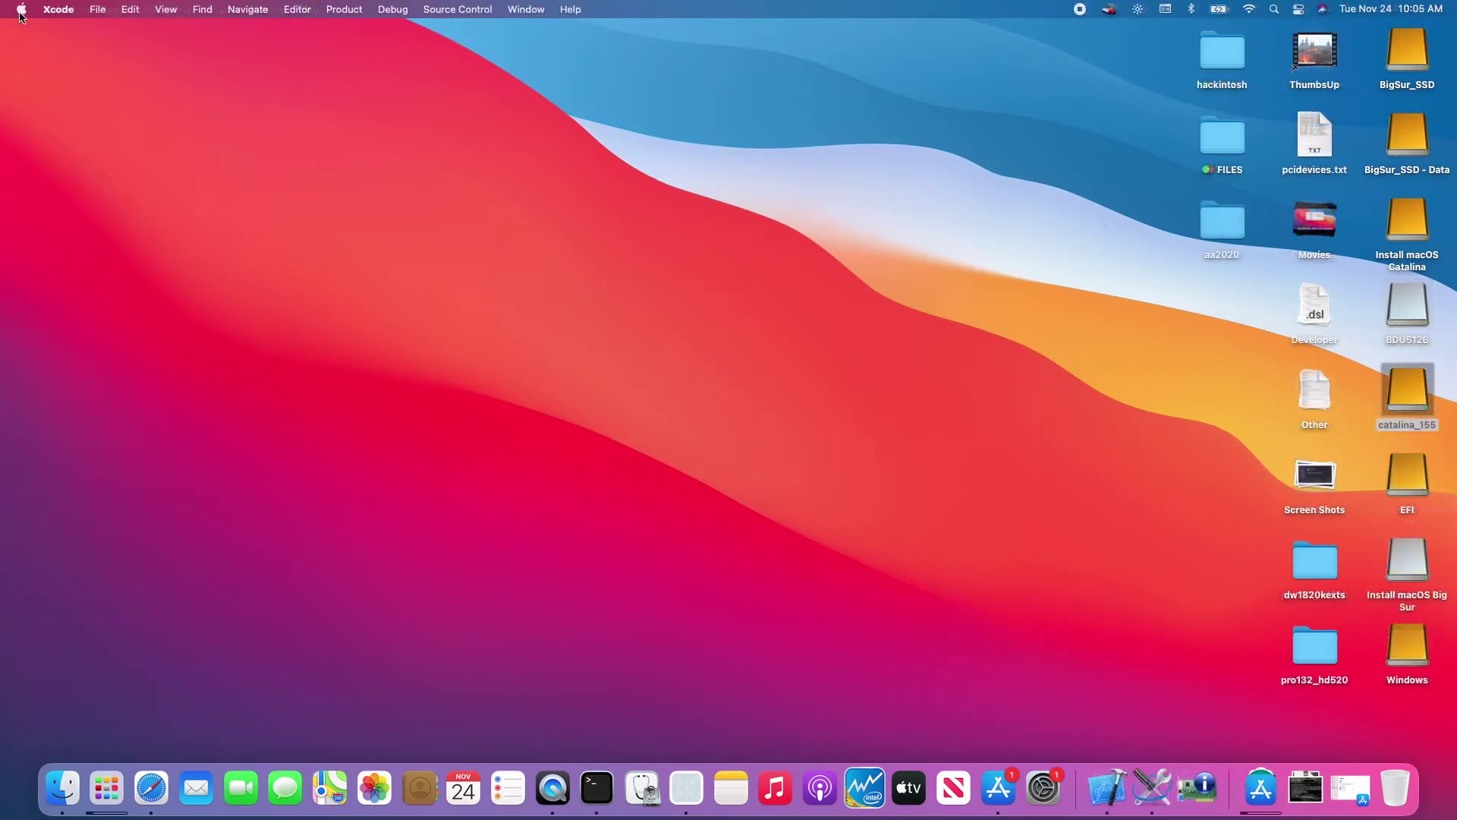
- Open the Apple menu to reach this Mac's system options
{"action": "left_click", "coordinate": [21, 10]}
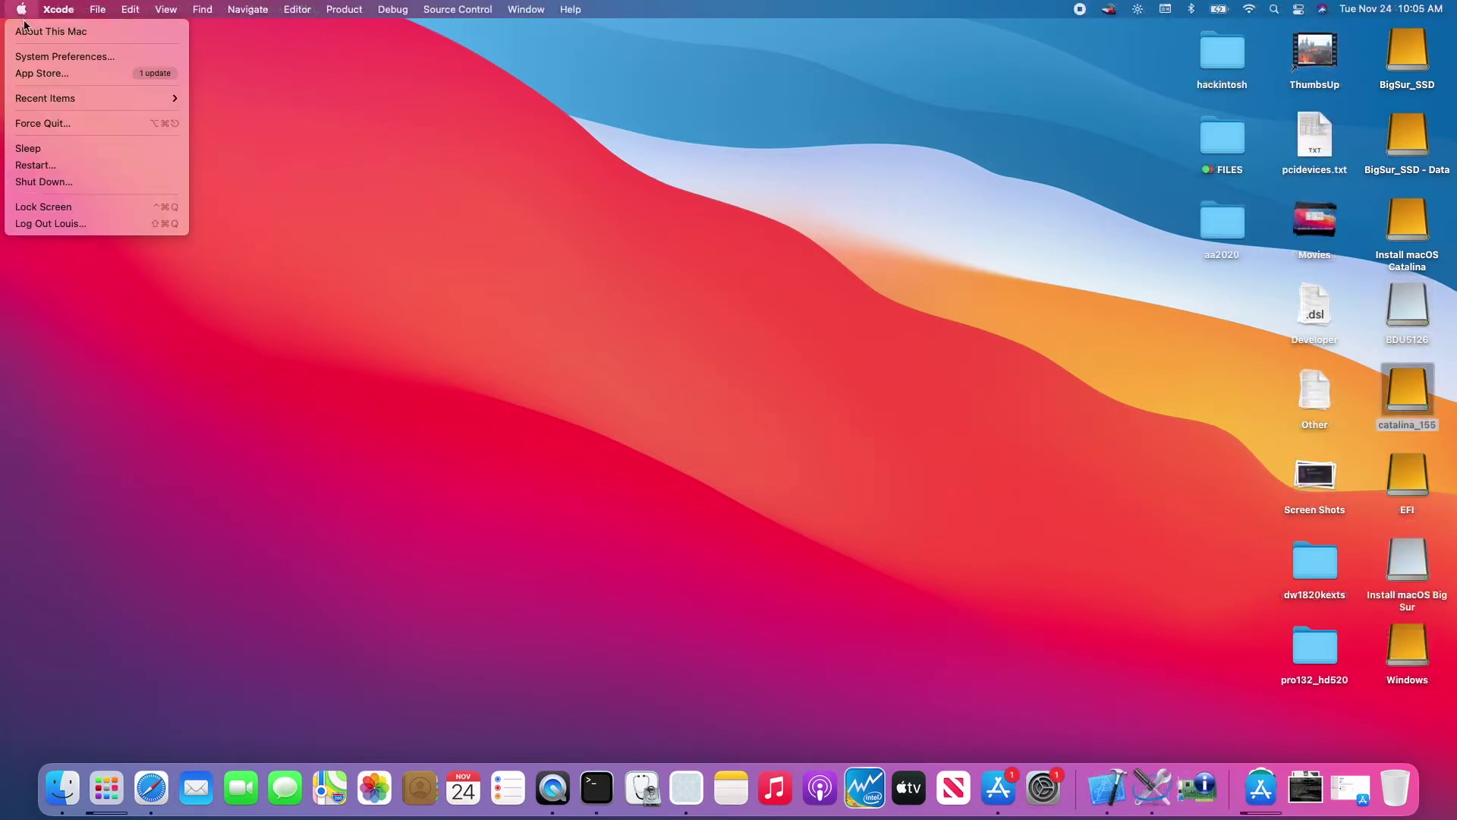
- Open the System Report and review the Bluetooth, camera, Ethernet, graphics/displays and memory pages
{"action": "left_click", "coordinate": [31, 31]}
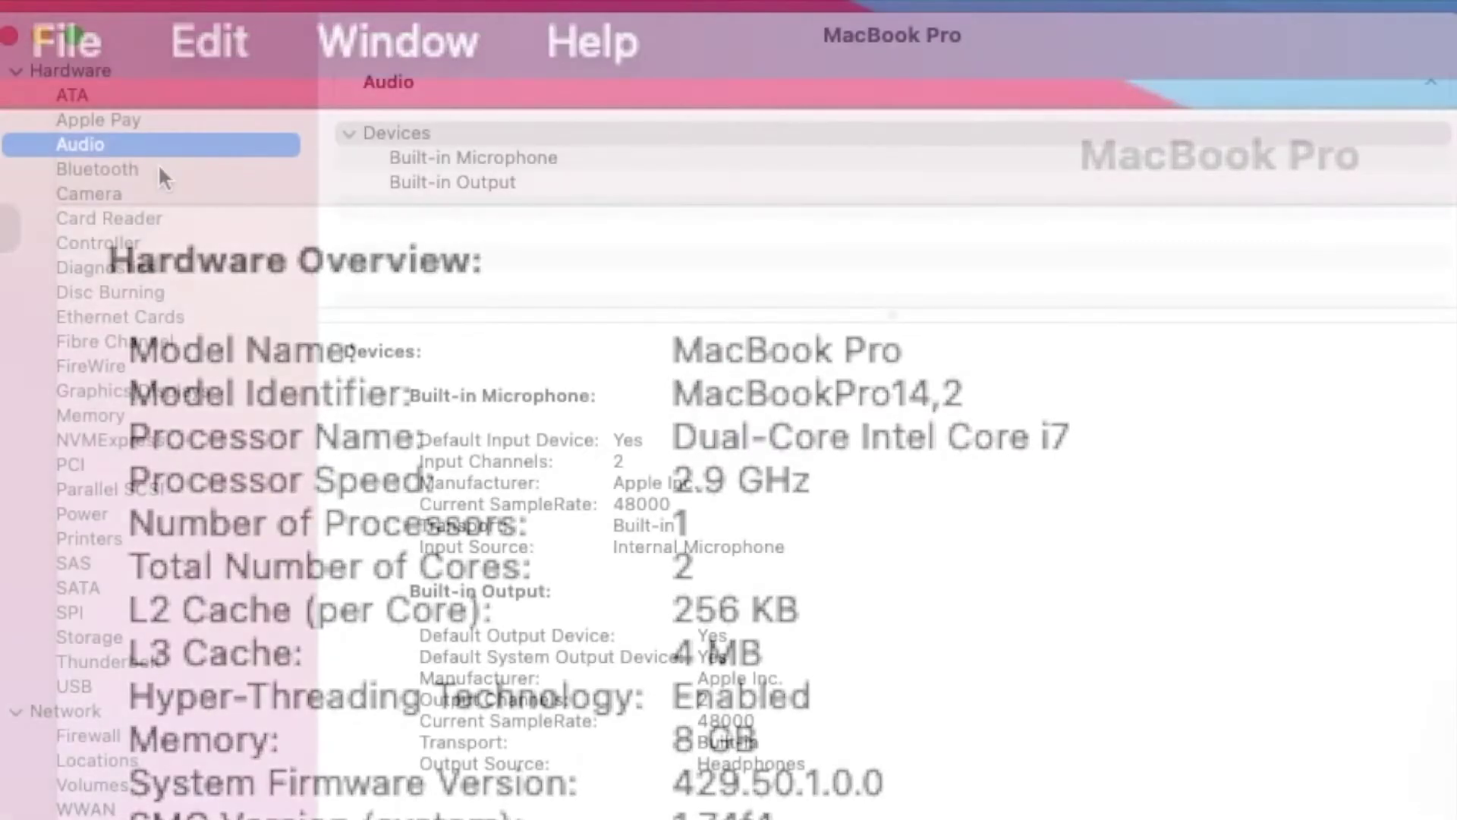
{"action": "left_click", "coordinate": [158, 165]}
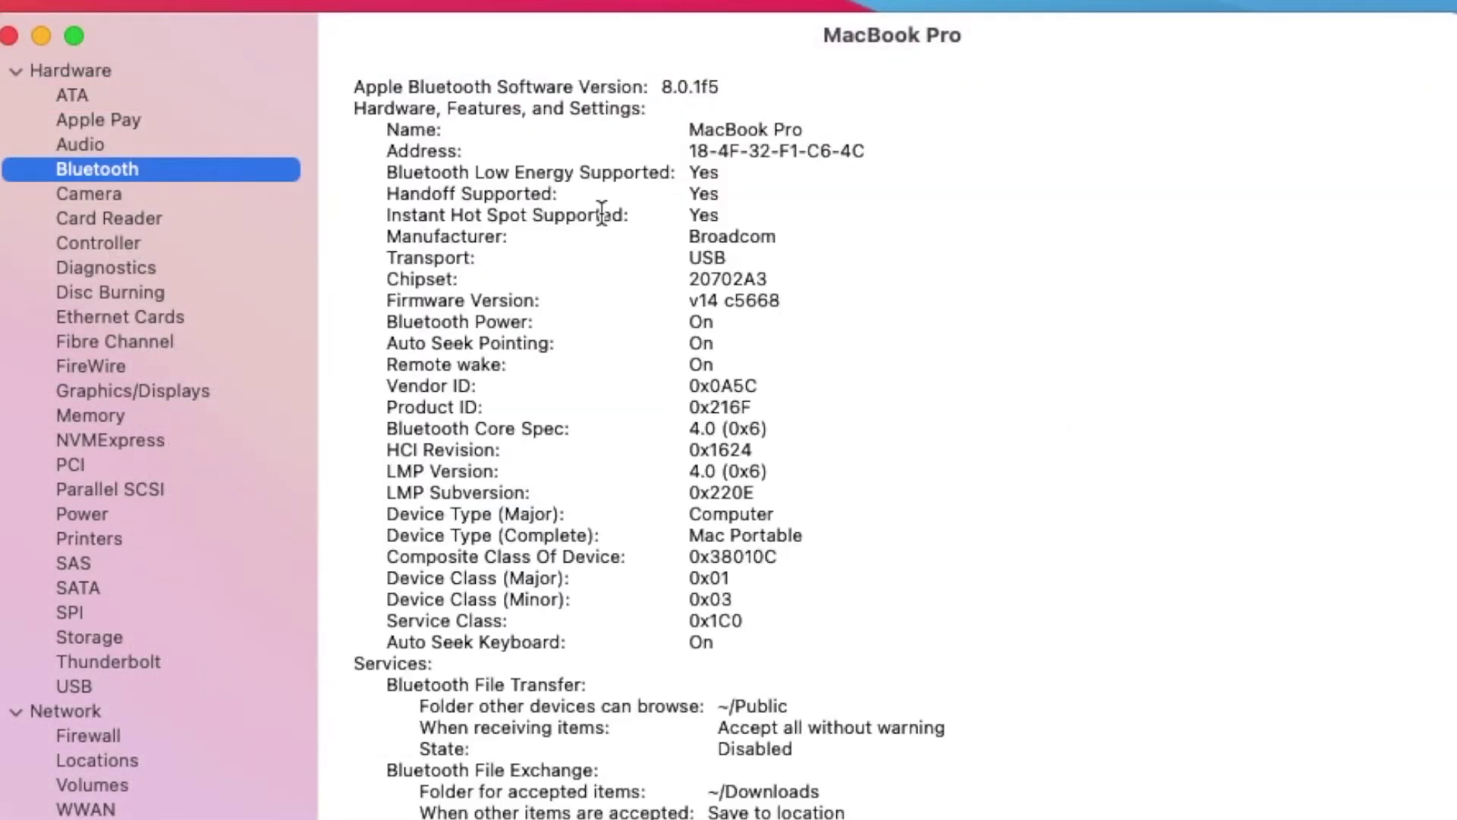
{"action": "left_click", "coordinate": [103, 190]}
{"action": "left_click", "coordinate": [149, 319]}
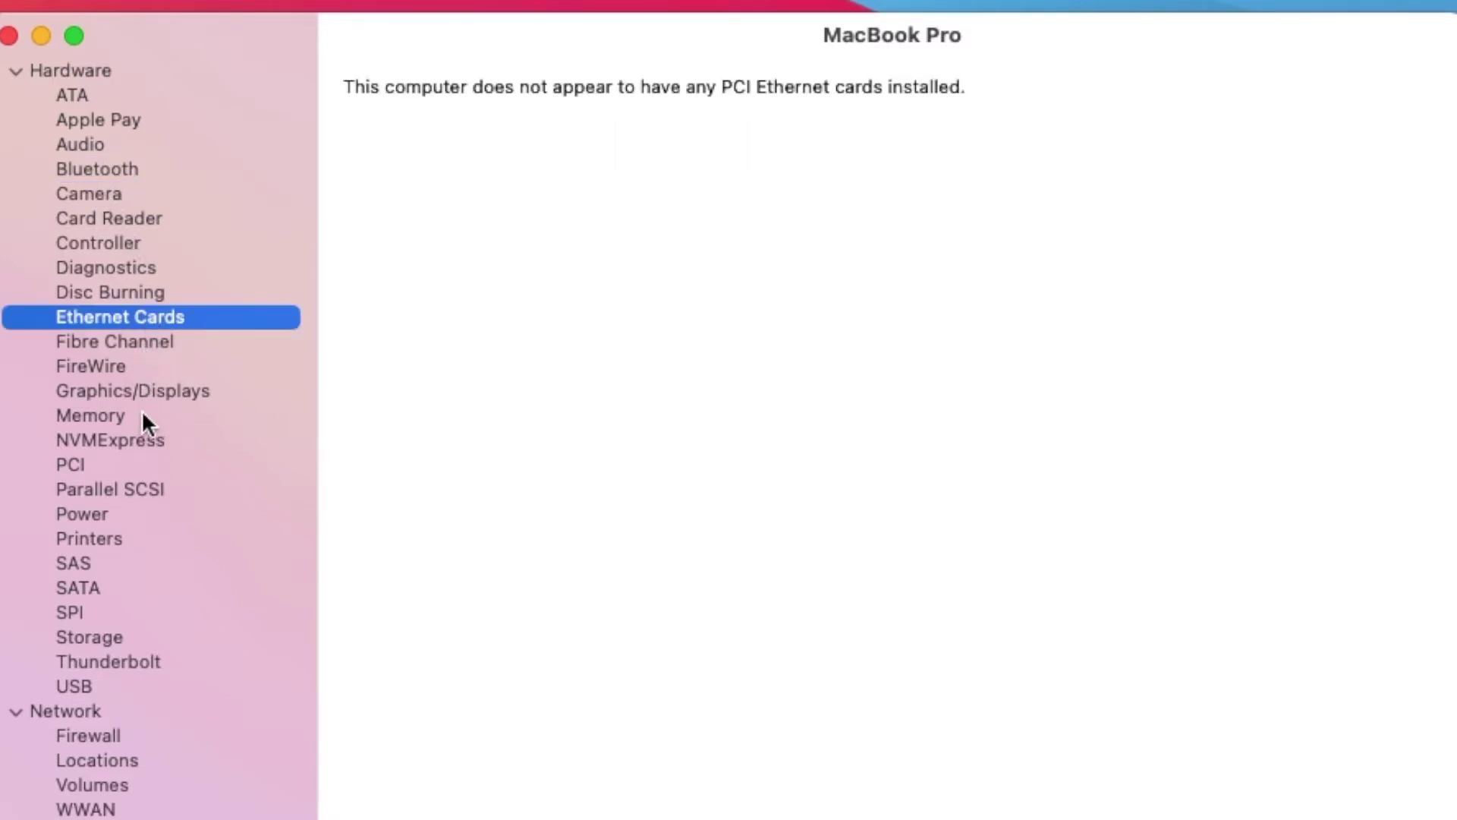
{"action": "left_click", "coordinate": [152, 392]}
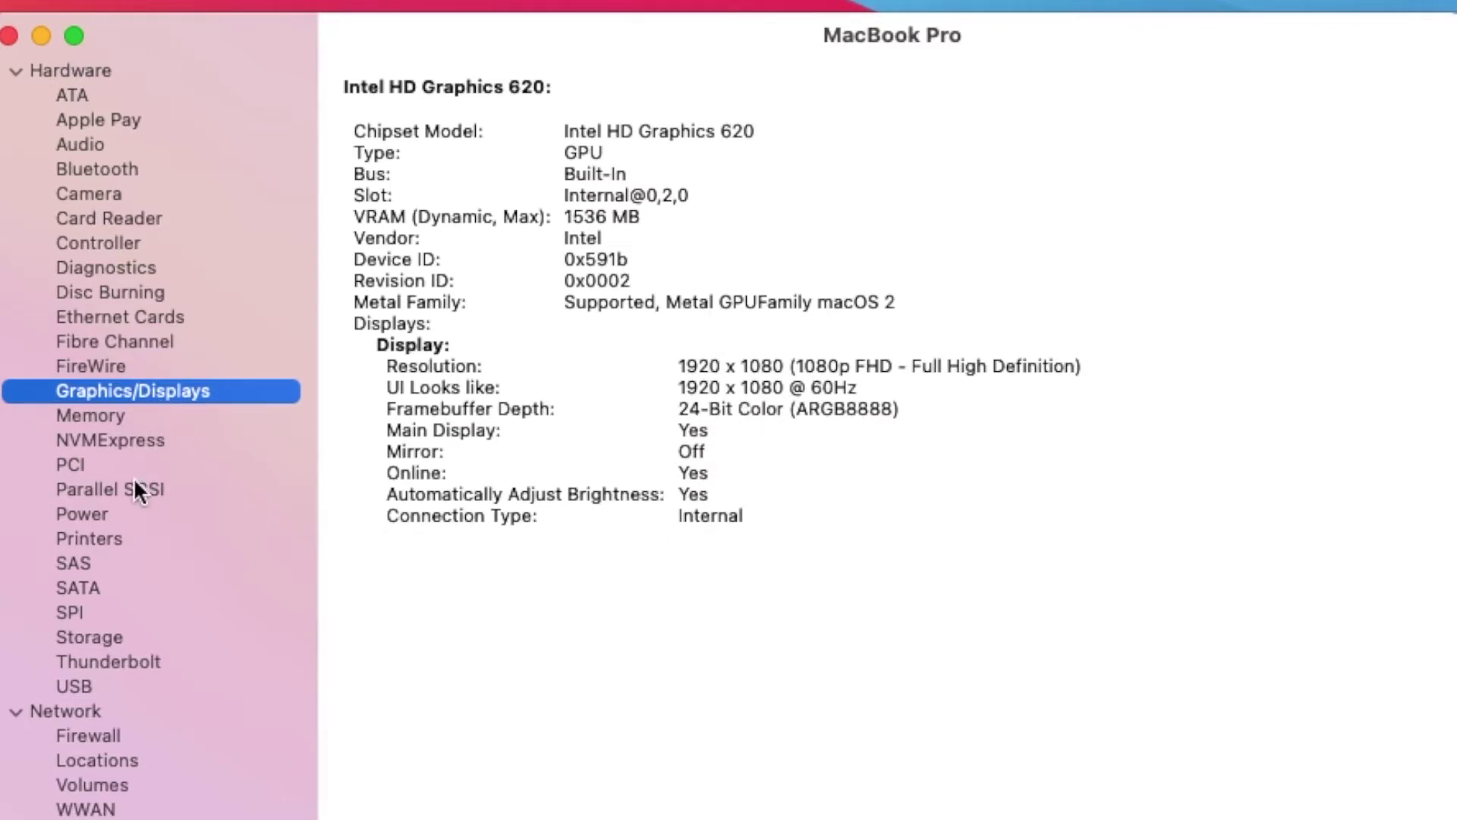
{"action": "left_click", "coordinate": [102, 416]}
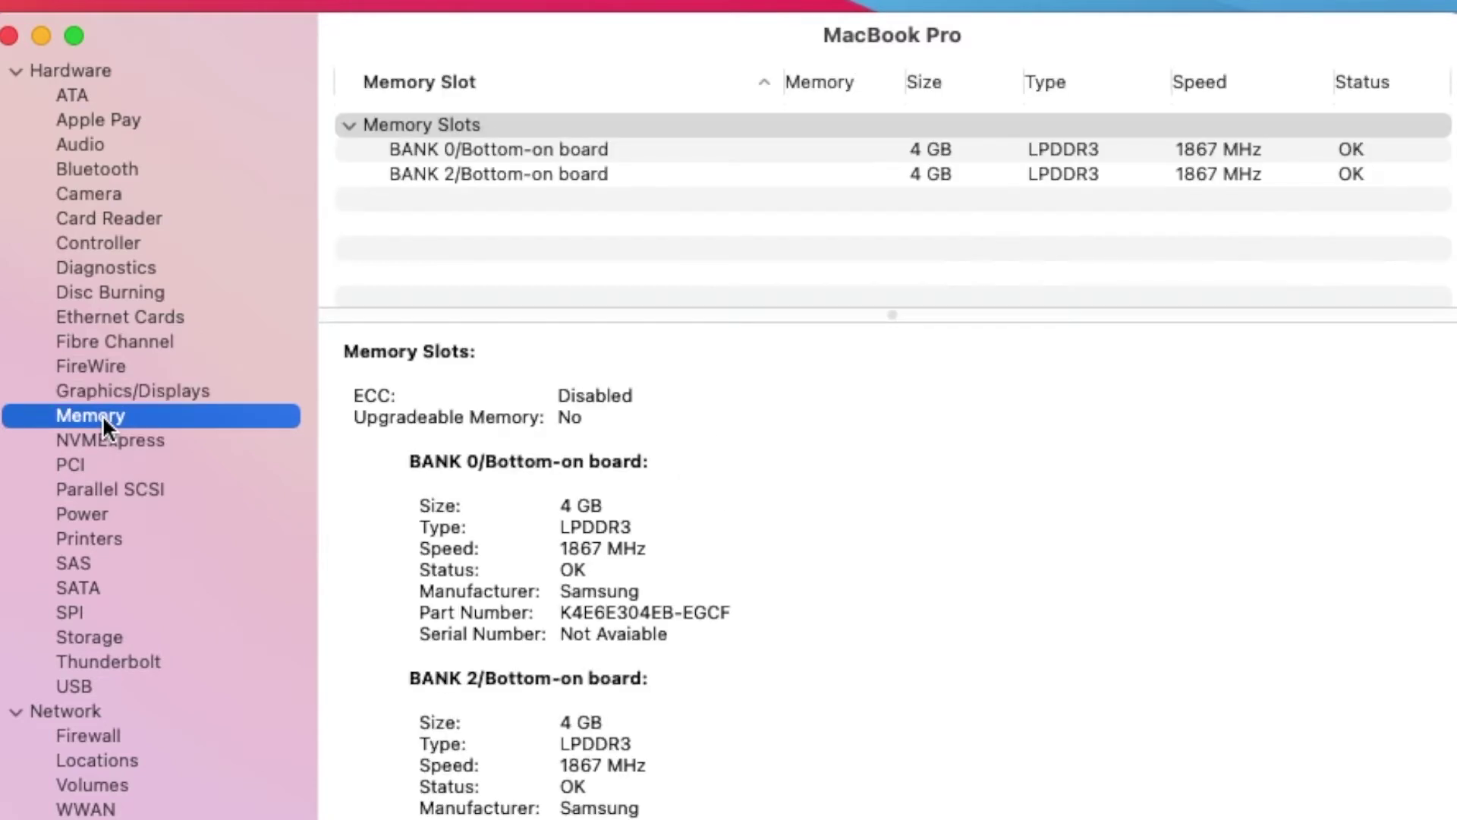
- Check the NVMe SSD WDS500G2X0C-00L350, SATA controller, storage volumes and USB device tree
{"action": "left_click", "coordinate": [137, 442]}
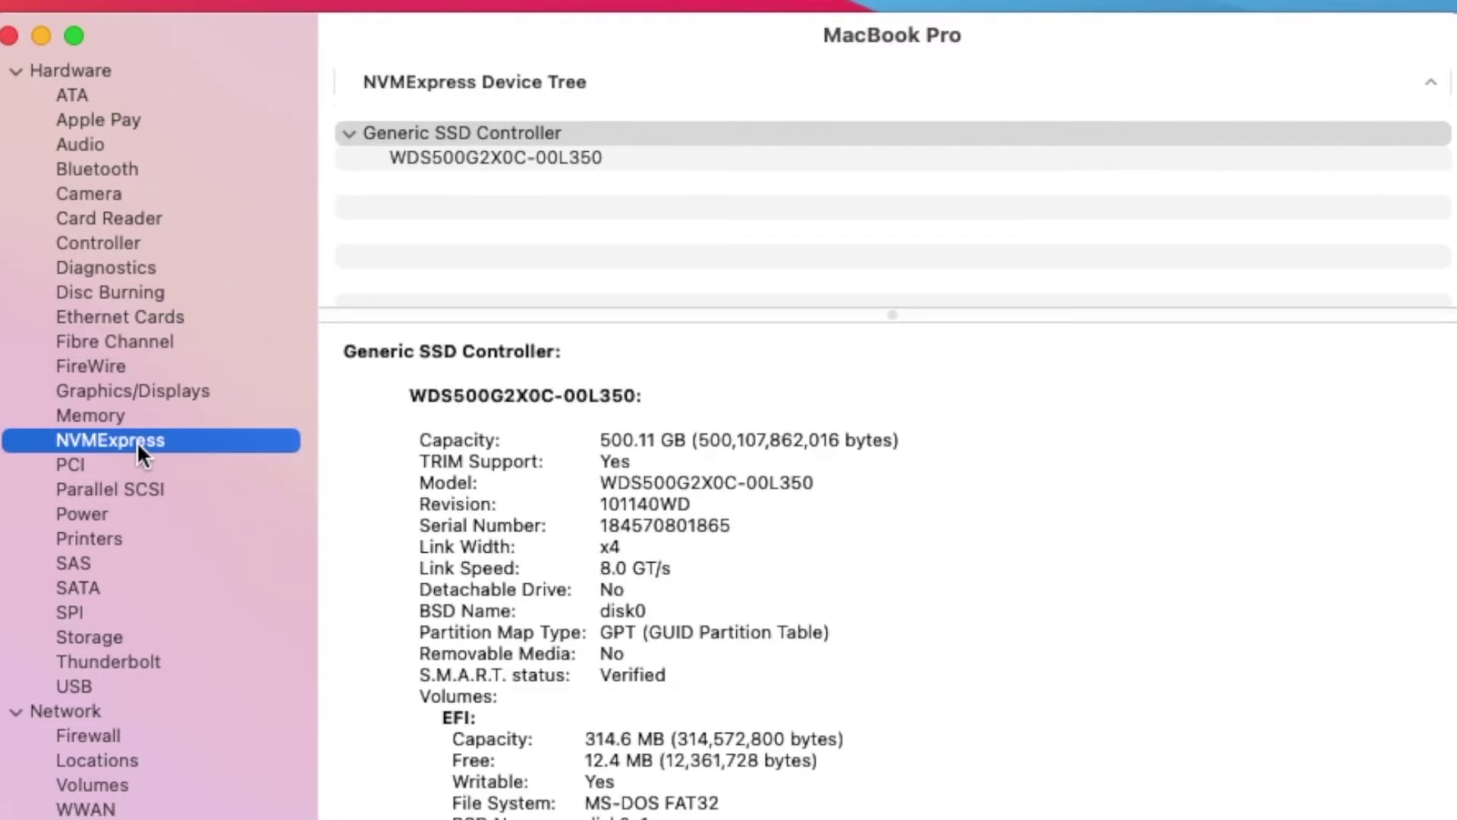
{"action": "left_click", "coordinate": [603, 160]}
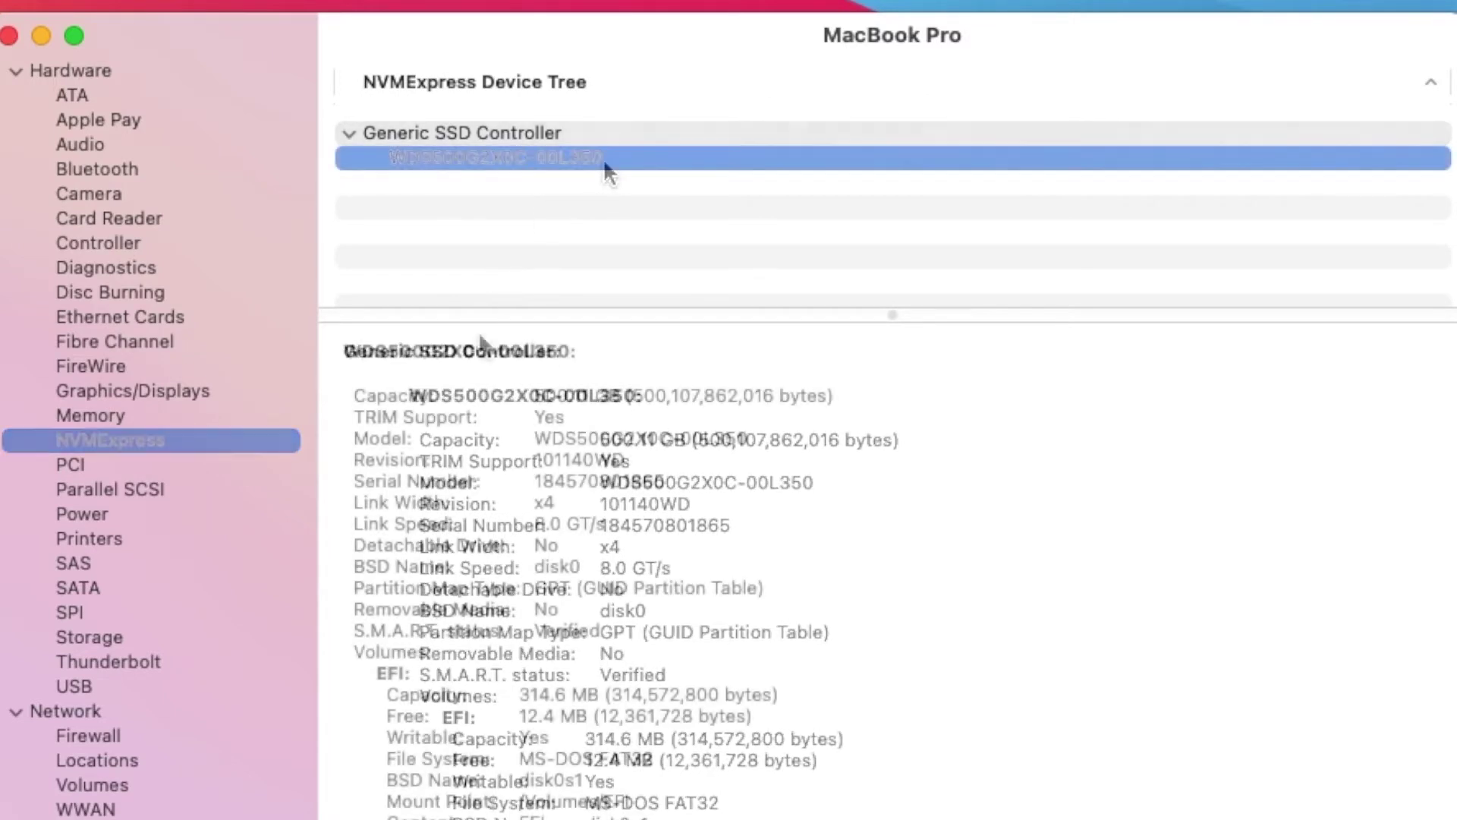
{"action": "left_click", "coordinate": [136, 588]}
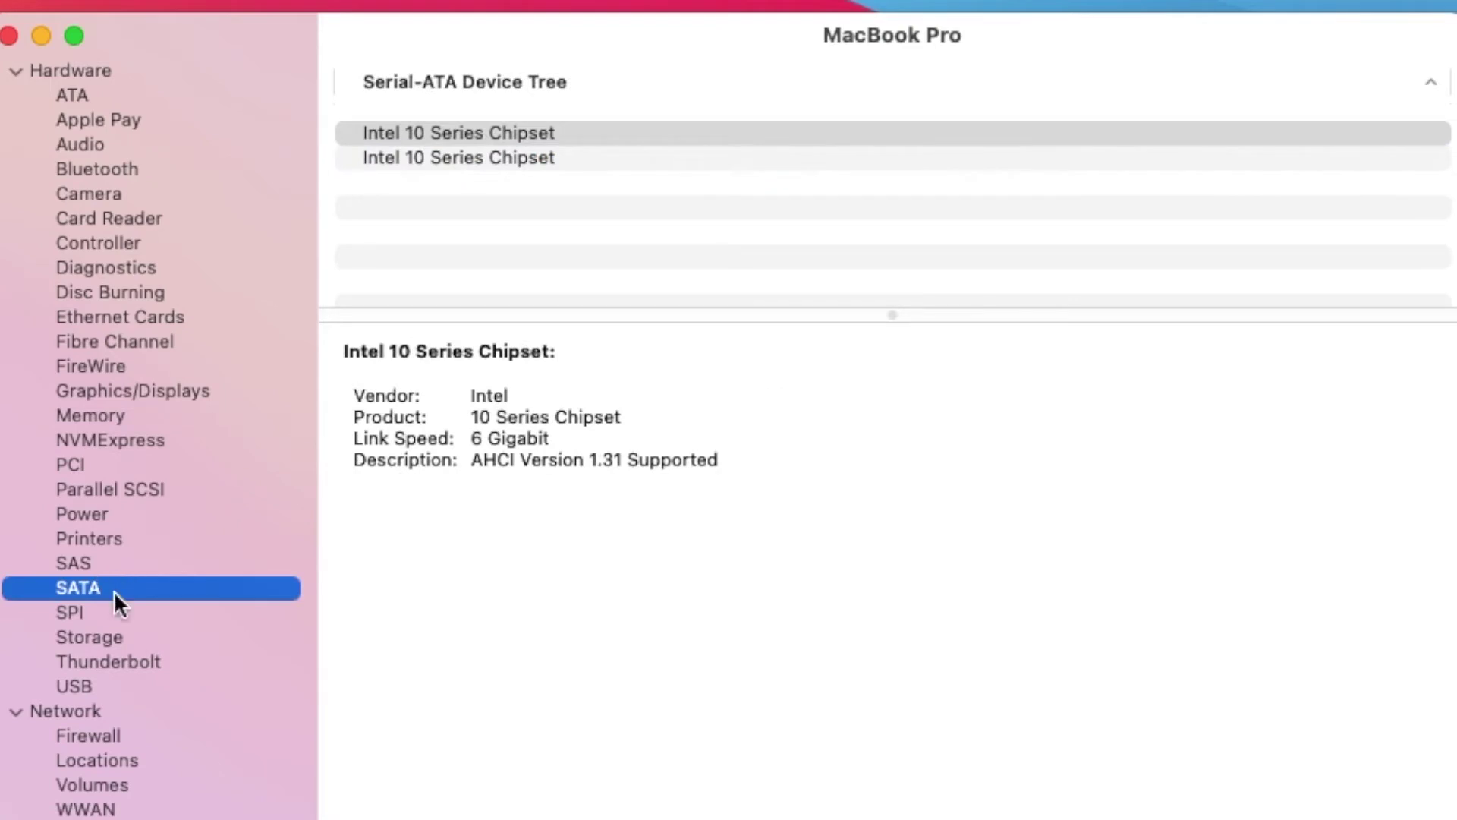
{"action": "left_click", "coordinate": [118, 635]}
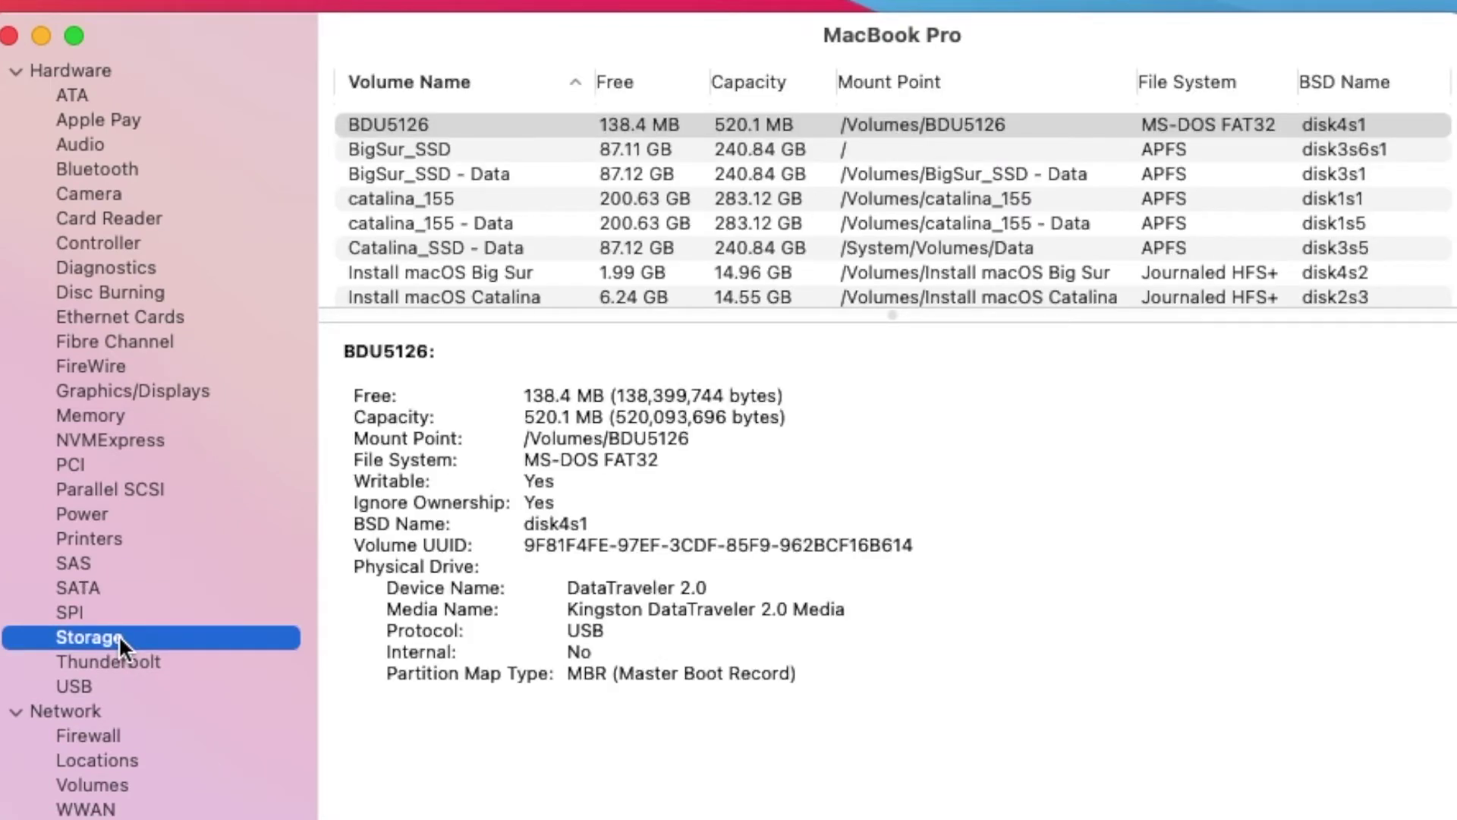
{"action": "scroll", "coordinate": [532, 215], "scroll_direction": "down", "scroll_amount": 2}
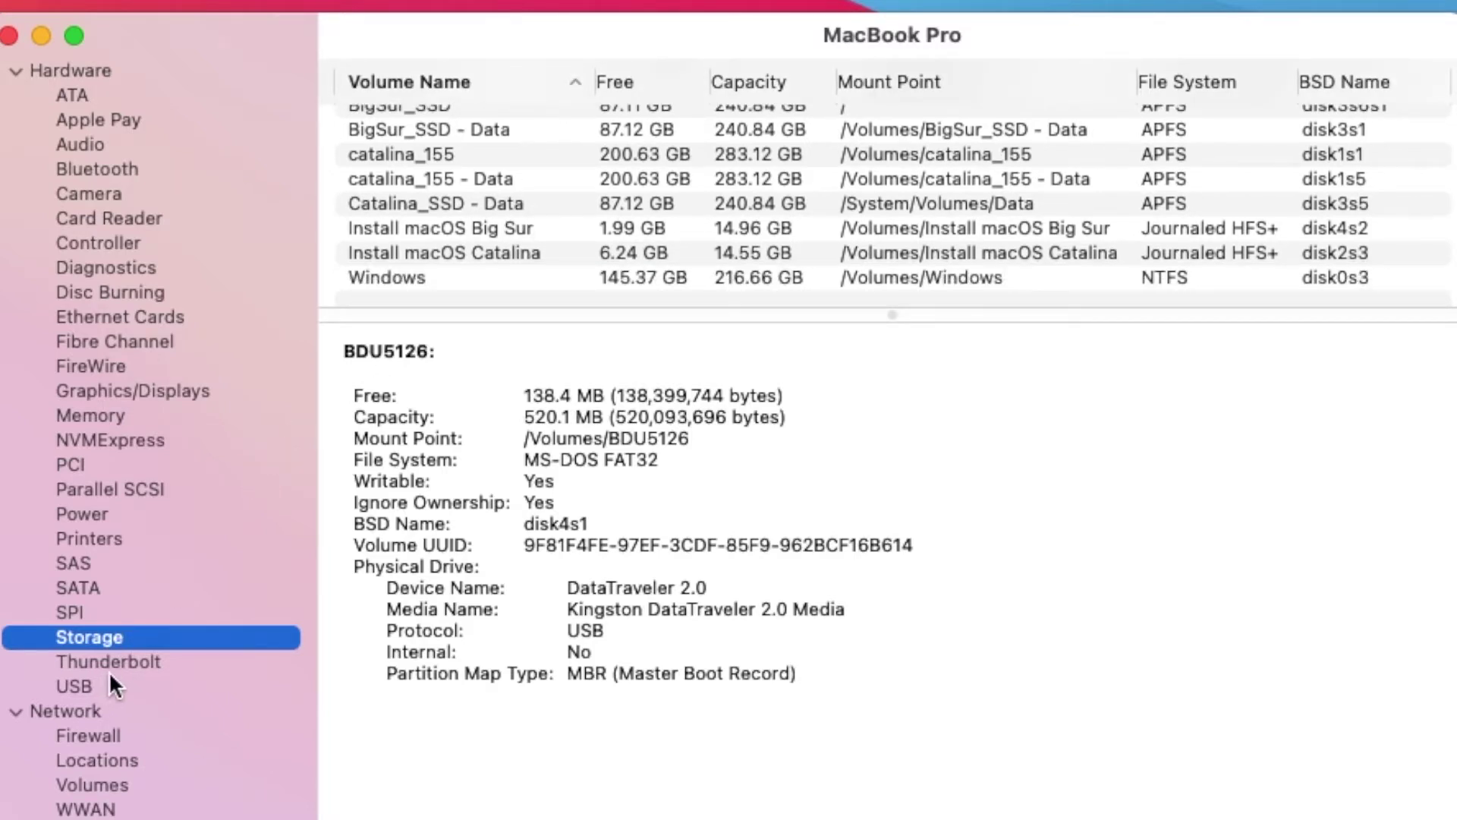
{"action": "left_click", "coordinate": [87, 684]}
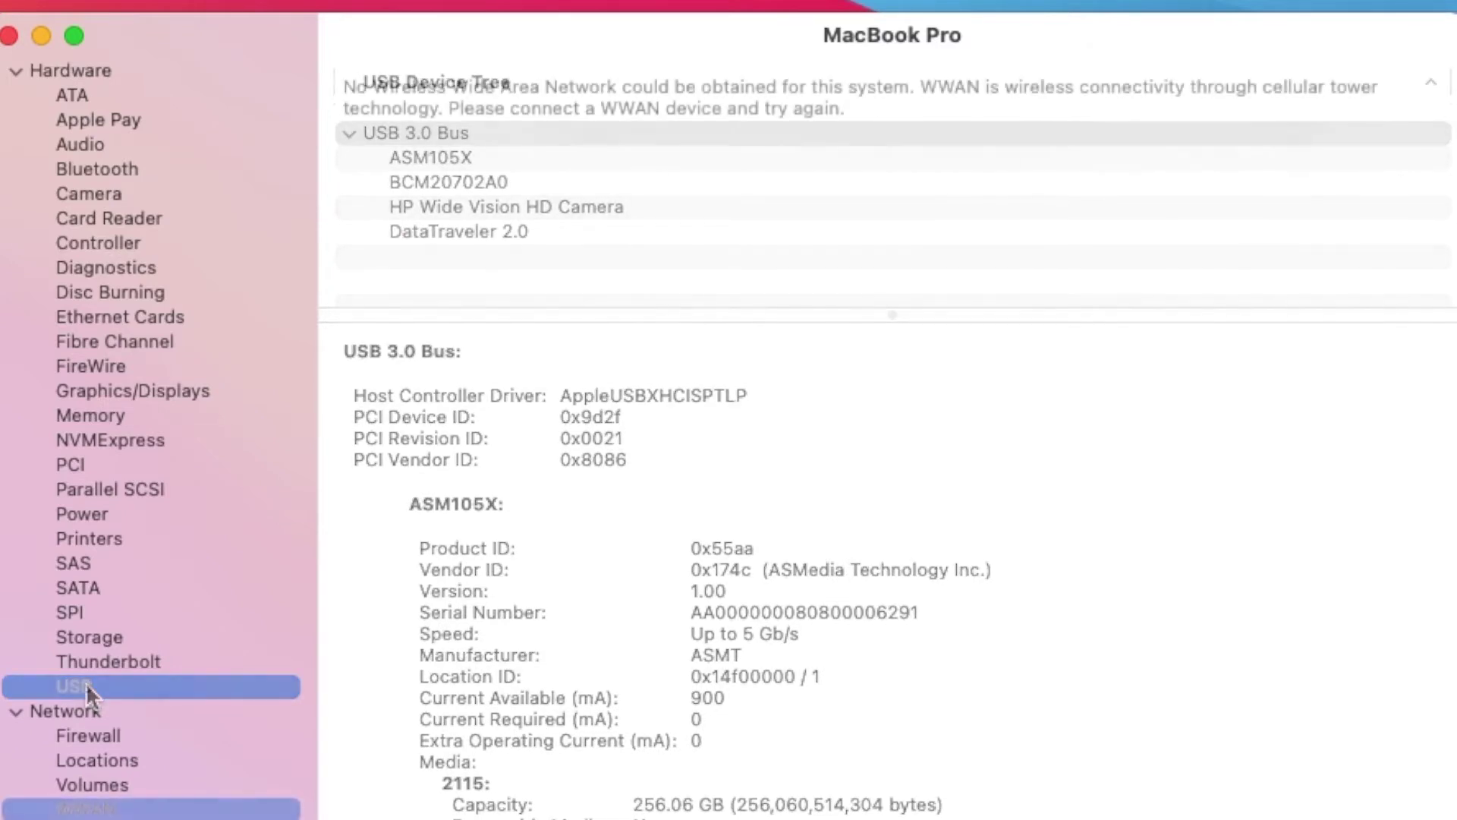
- Open the Wi-Fi report and search the IORegistryExplorer tree for en0
{"action": "scroll", "coordinate": [152, 455], "scroll_direction": "down", "scroll_amount": 3}
{"action": "left_click", "coordinate": [91, 671]}
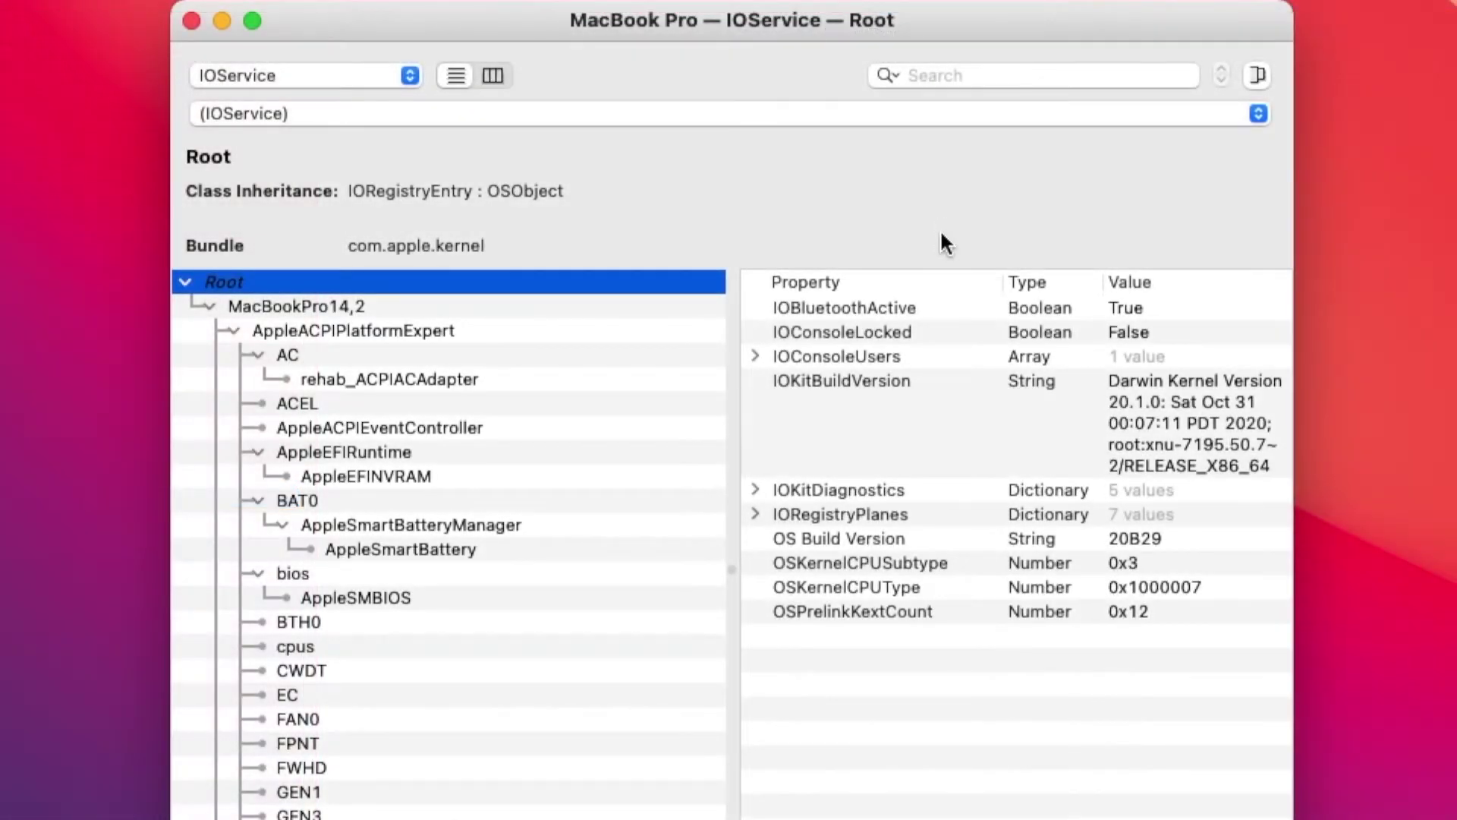
{"action": "left_click", "coordinate": [973, 76]}
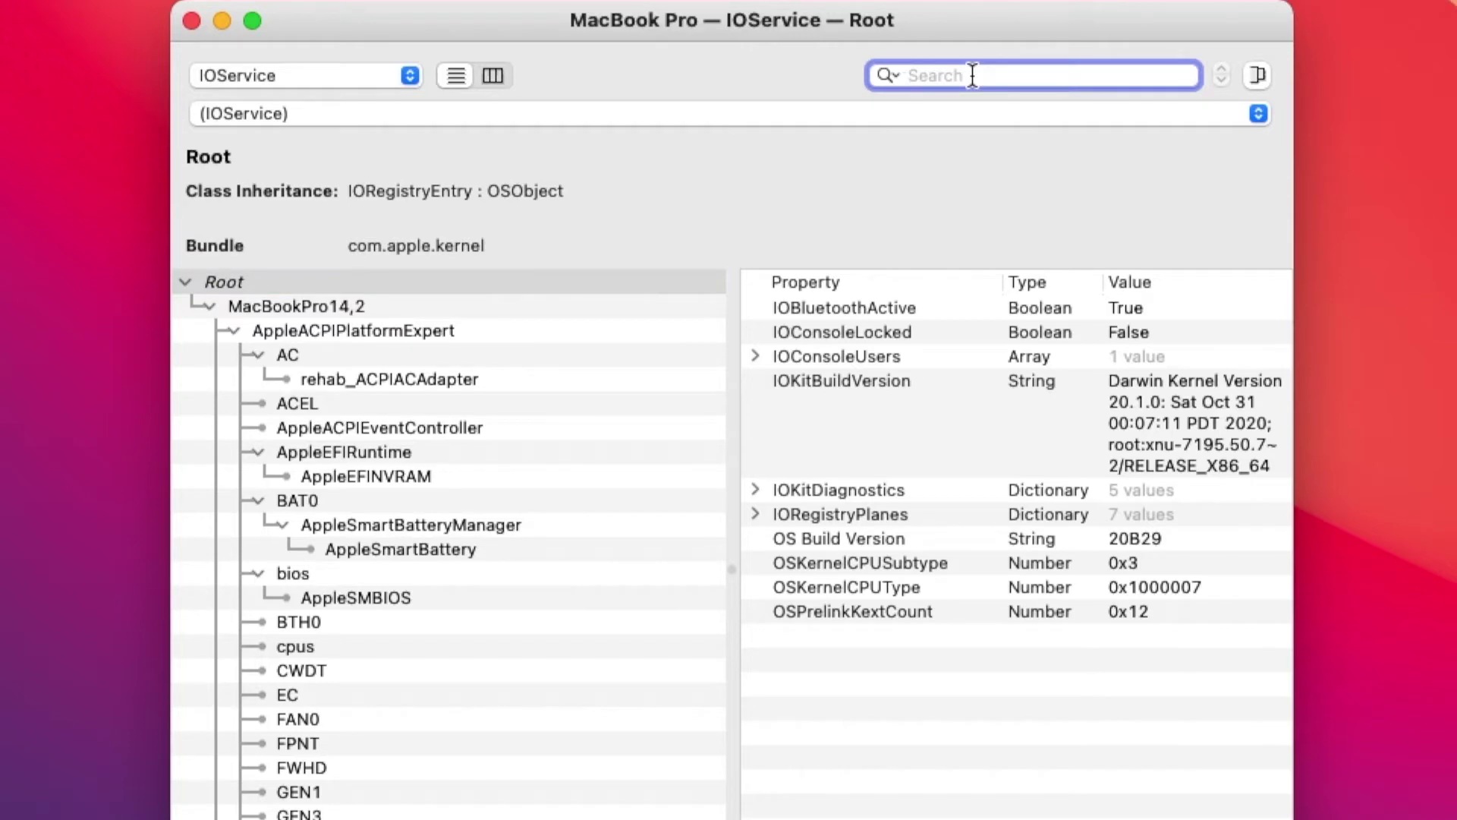
{"action": "type", "text": "e"}
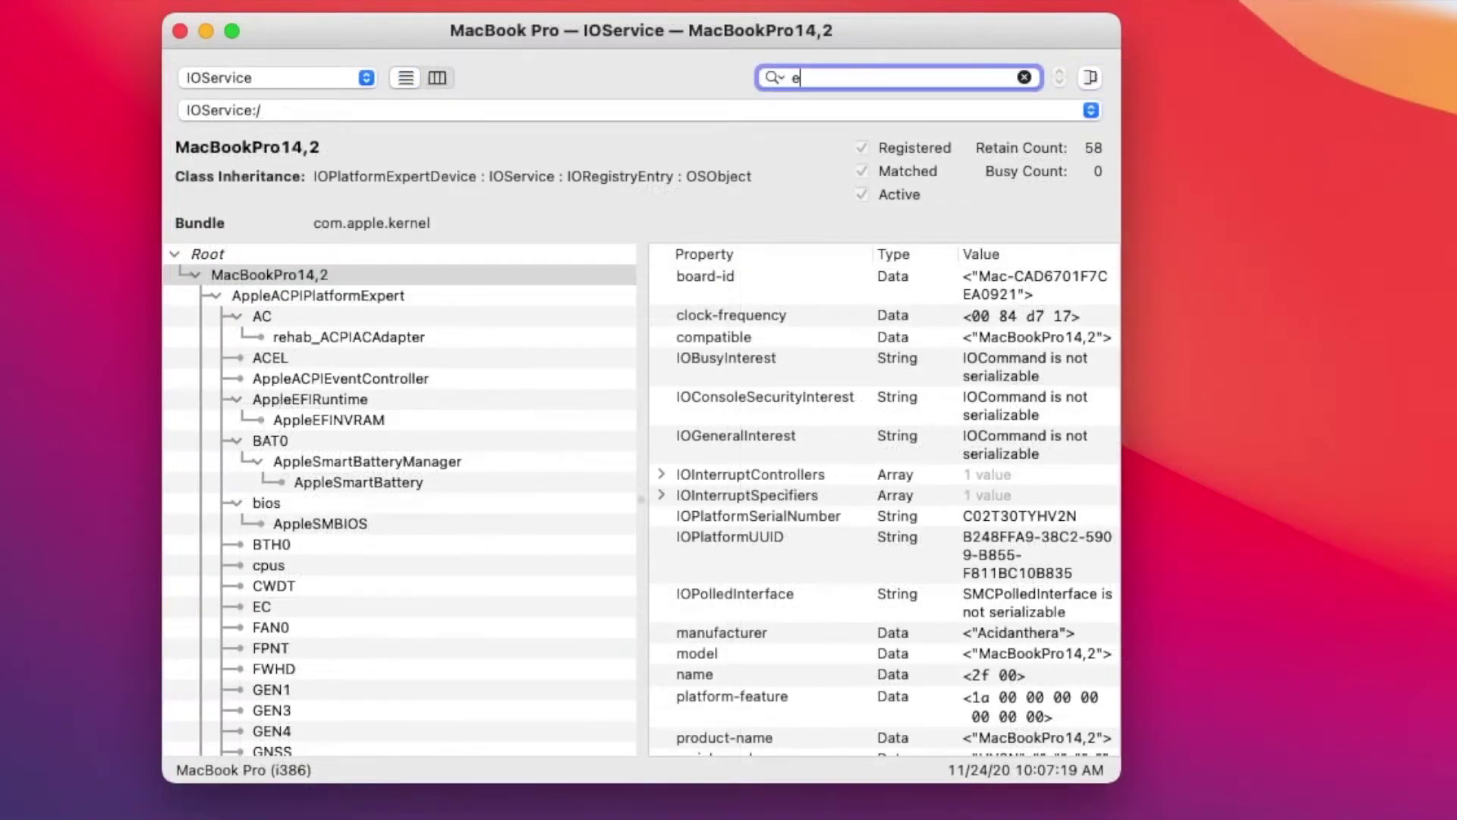
{"action": "type", "text": "n0"}
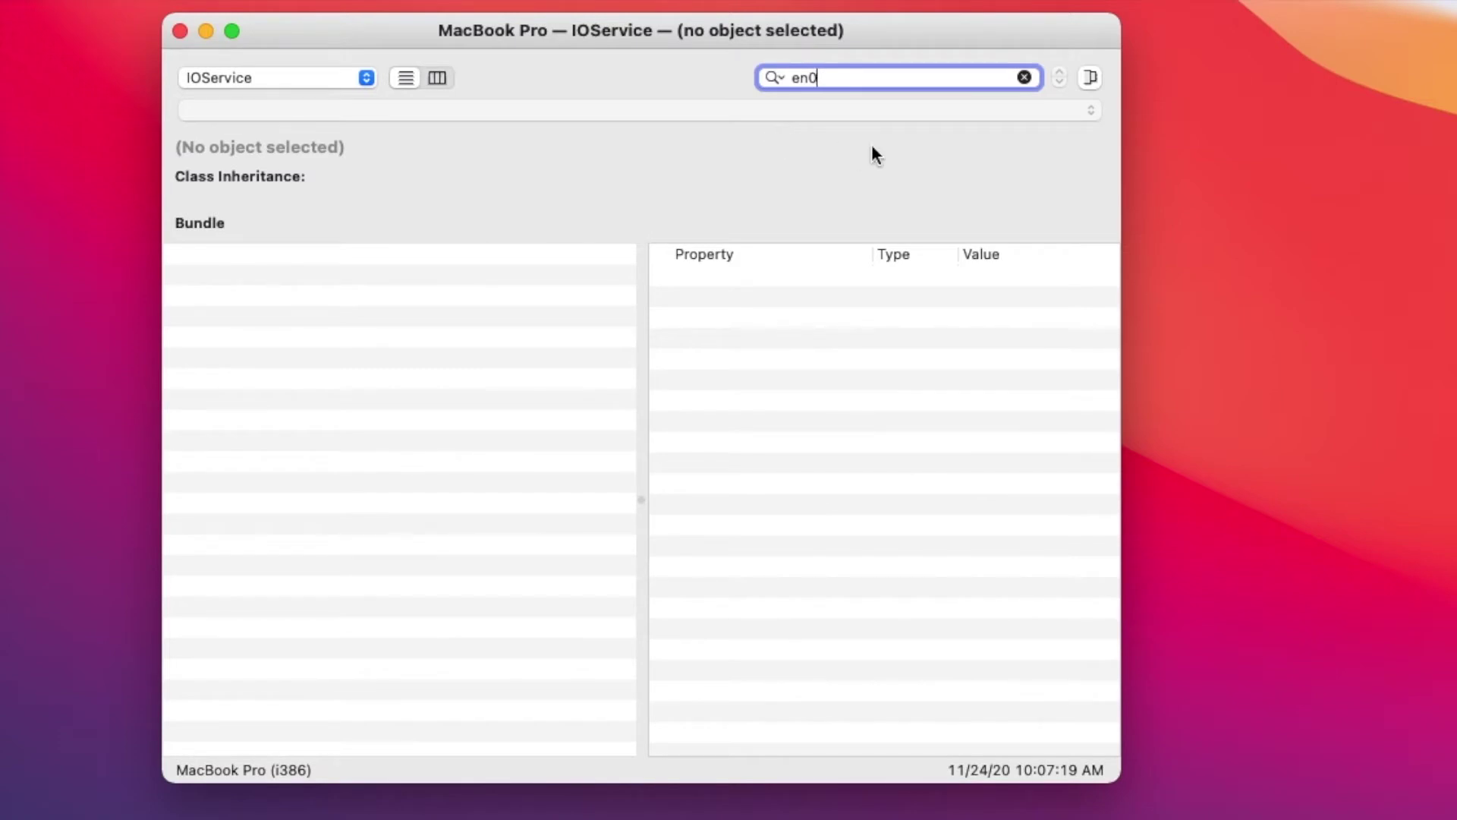
- Change the search to en1, inspect the en1 node's properties, and close the registry window
{"action": "key", "text": "BackSpace"}
{"action": "type", "text": "1"}
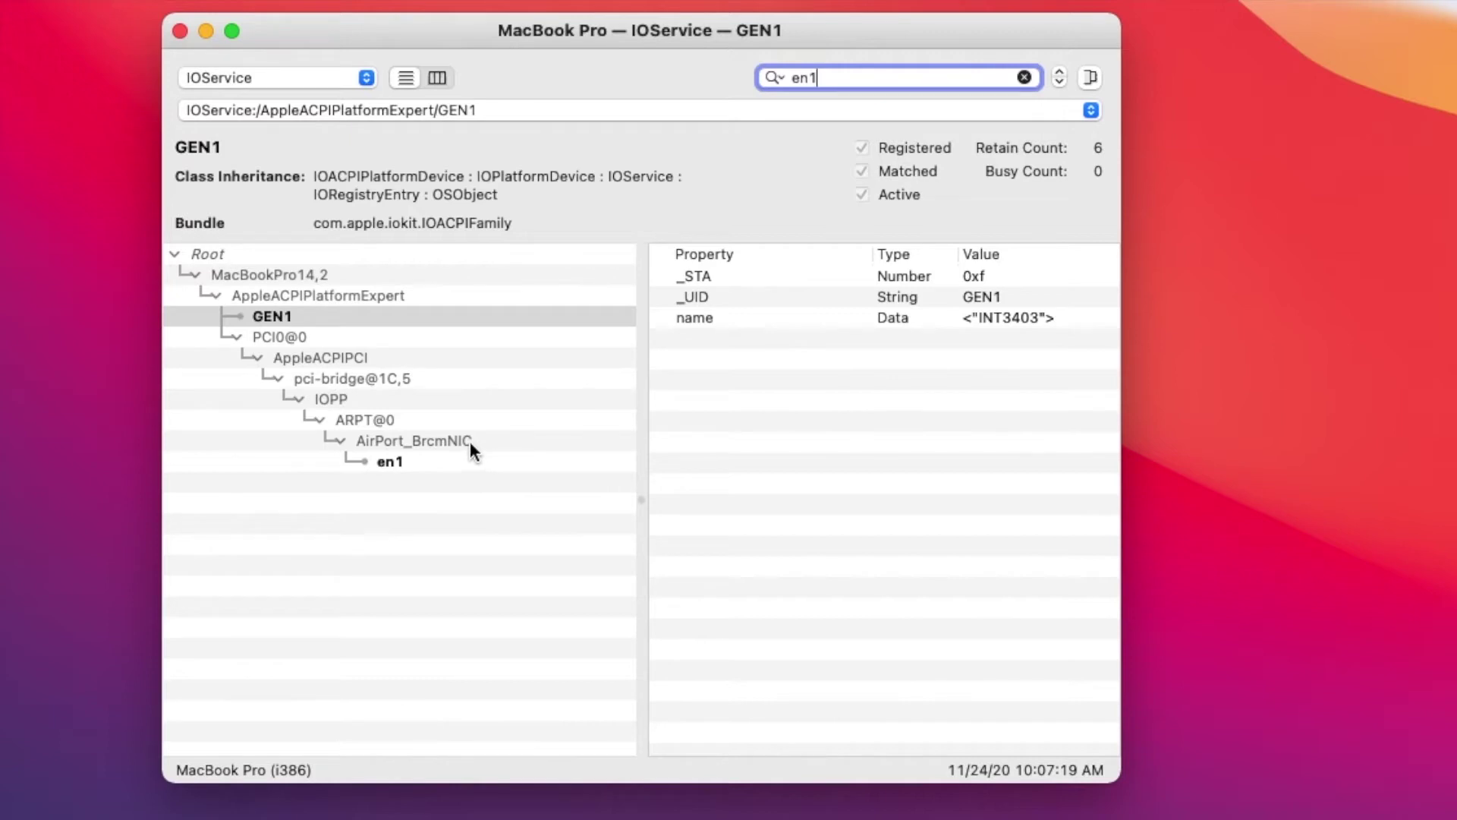
{"action": "left_click", "coordinate": [455, 463]}
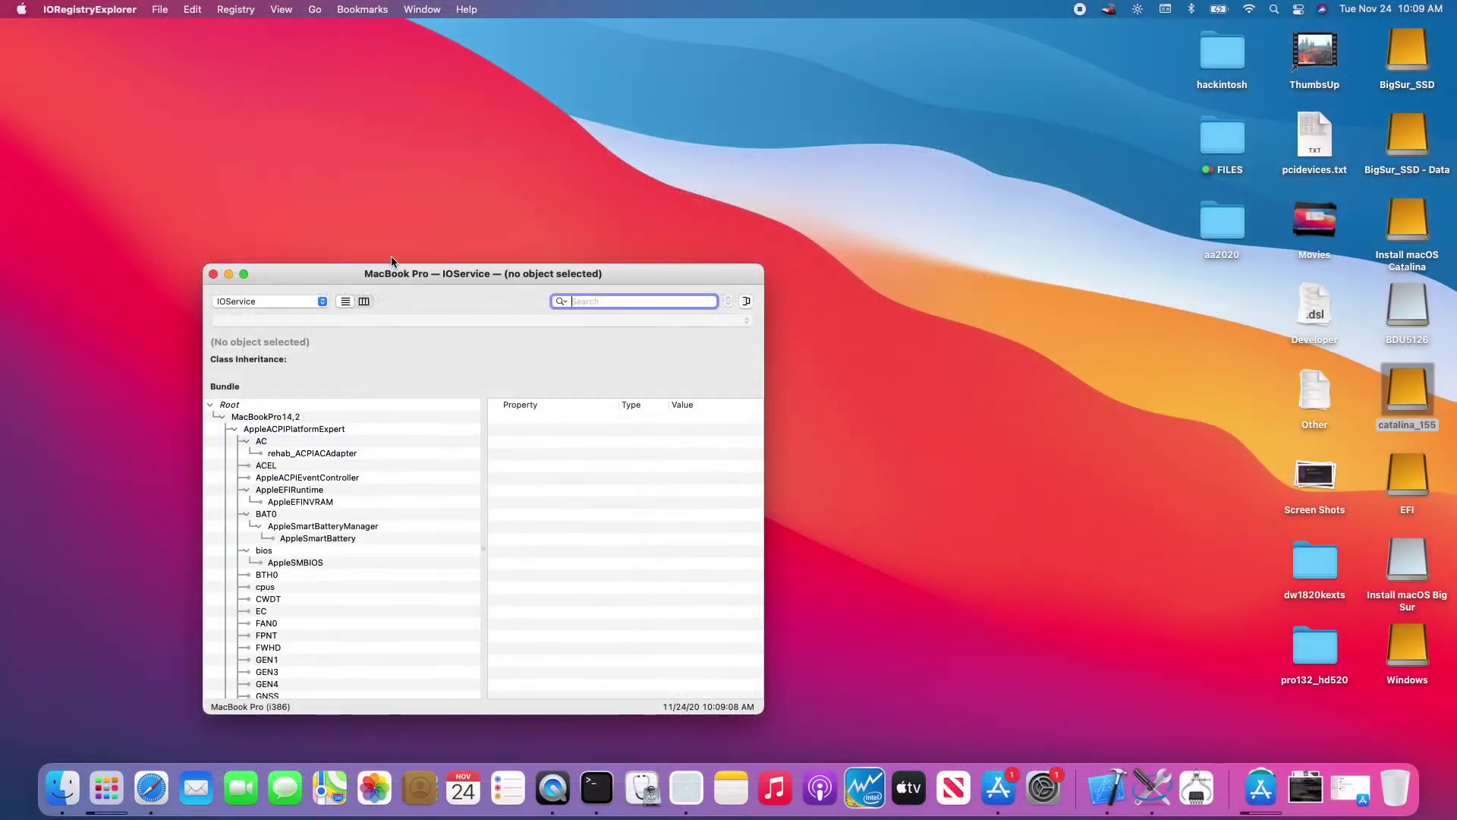
{"action": "left_click", "coordinate": [214, 274]}
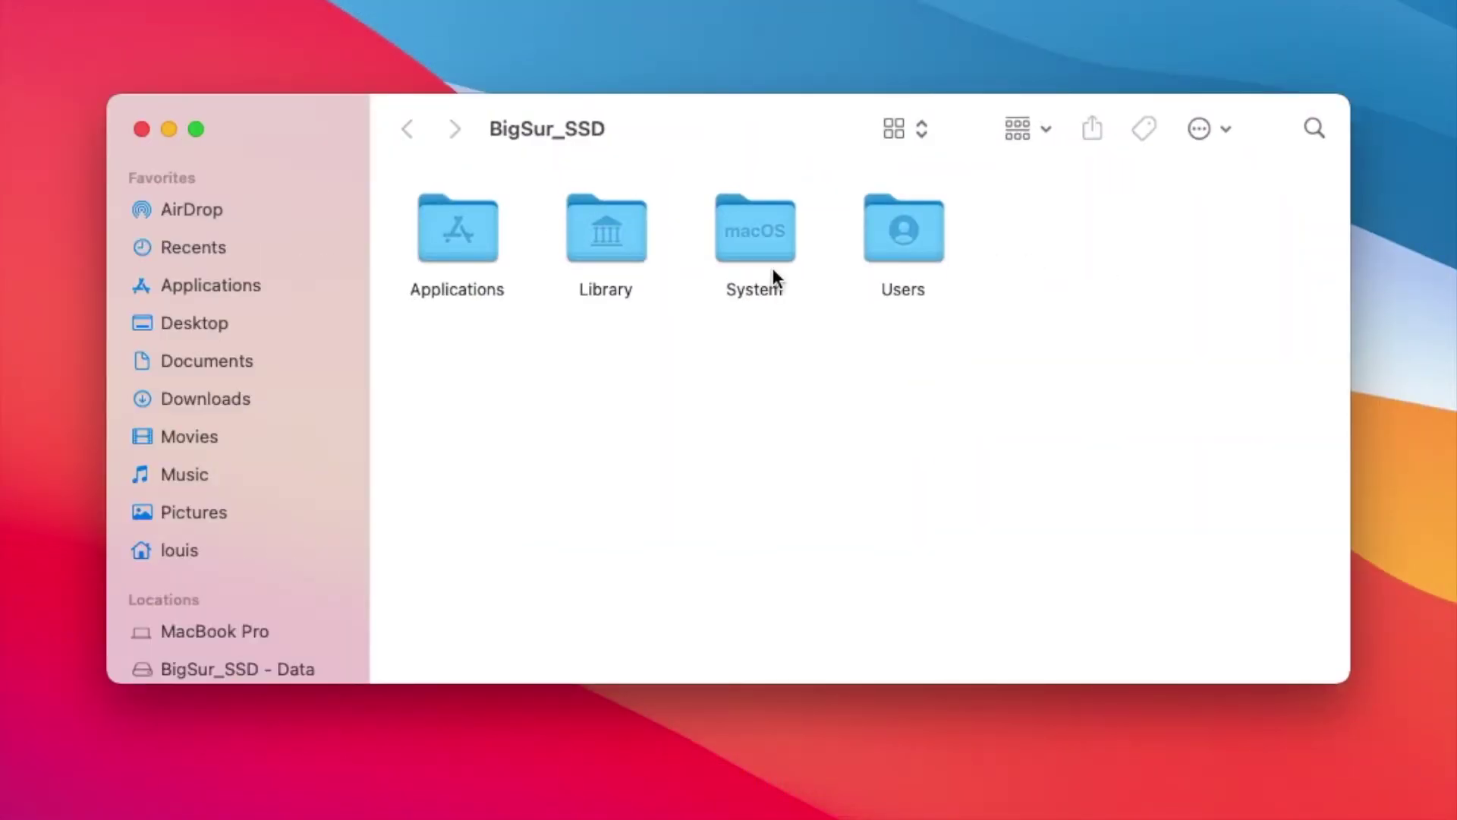
- Navigate to the Library > Preferences > SystemConfiguration folder on the BigSur_SSD volume
{"action": "double_click", "coordinate": [600, 253]}
{"action": "left_click", "coordinate": [599, 253]}
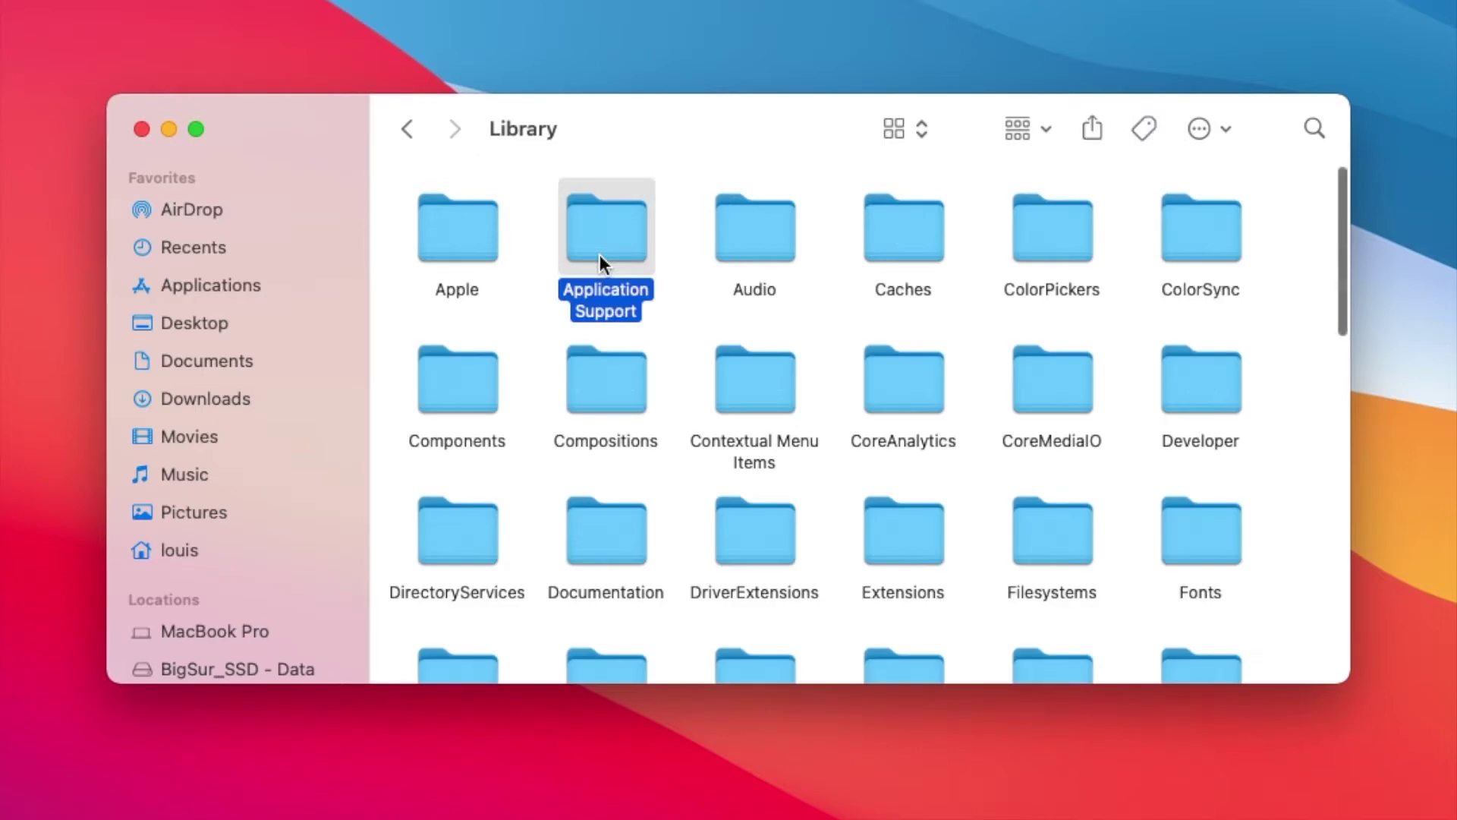
{"action": "scroll", "coordinate": [696, 376], "scroll_direction": "down", "scroll_amount": 15}
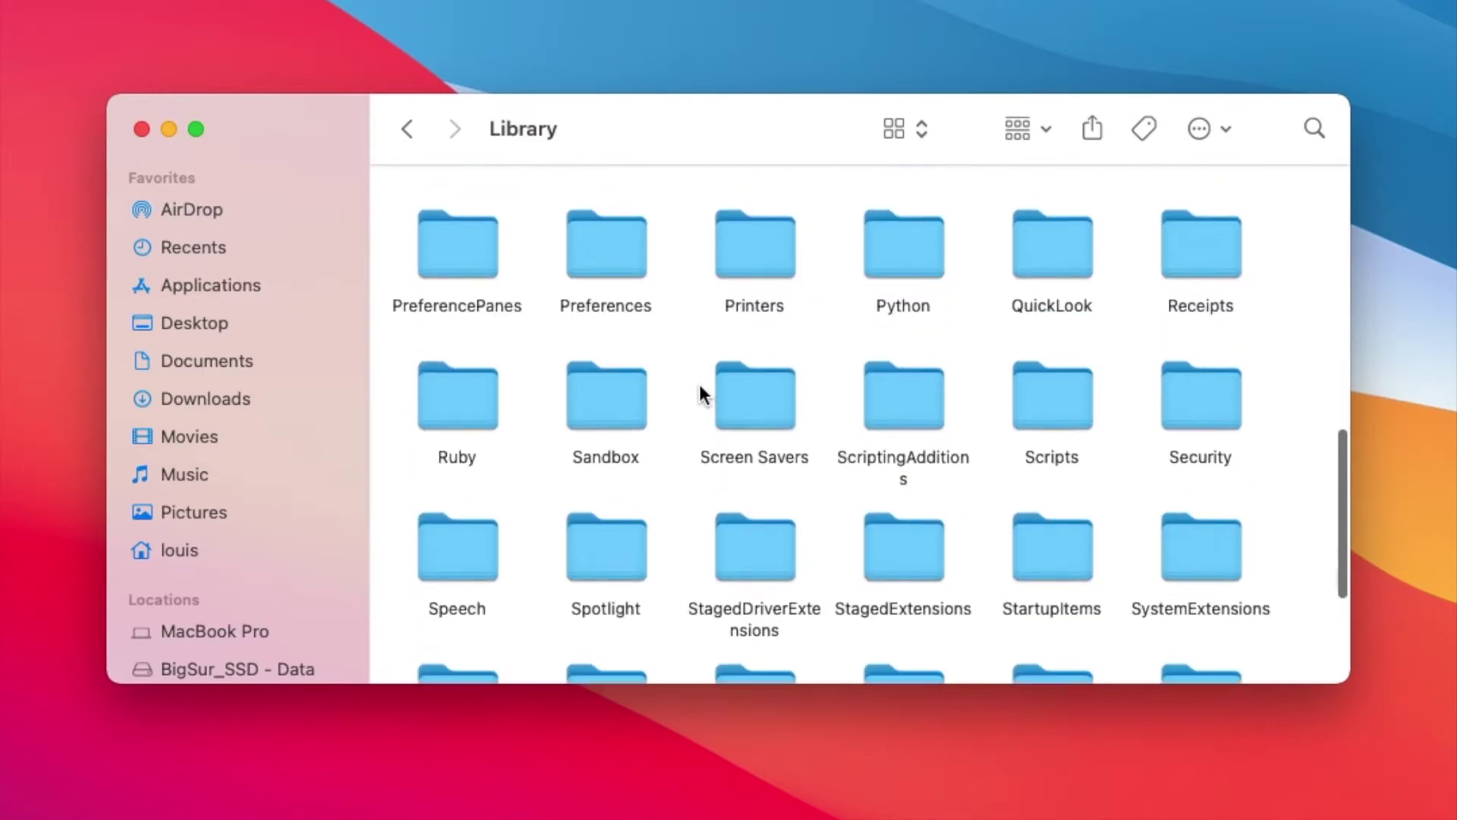
{"action": "scroll", "coordinate": [699, 384], "scroll_direction": "up", "scroll_amount": 2}
{"action": "double_click", "coordinate": [633, 381]}
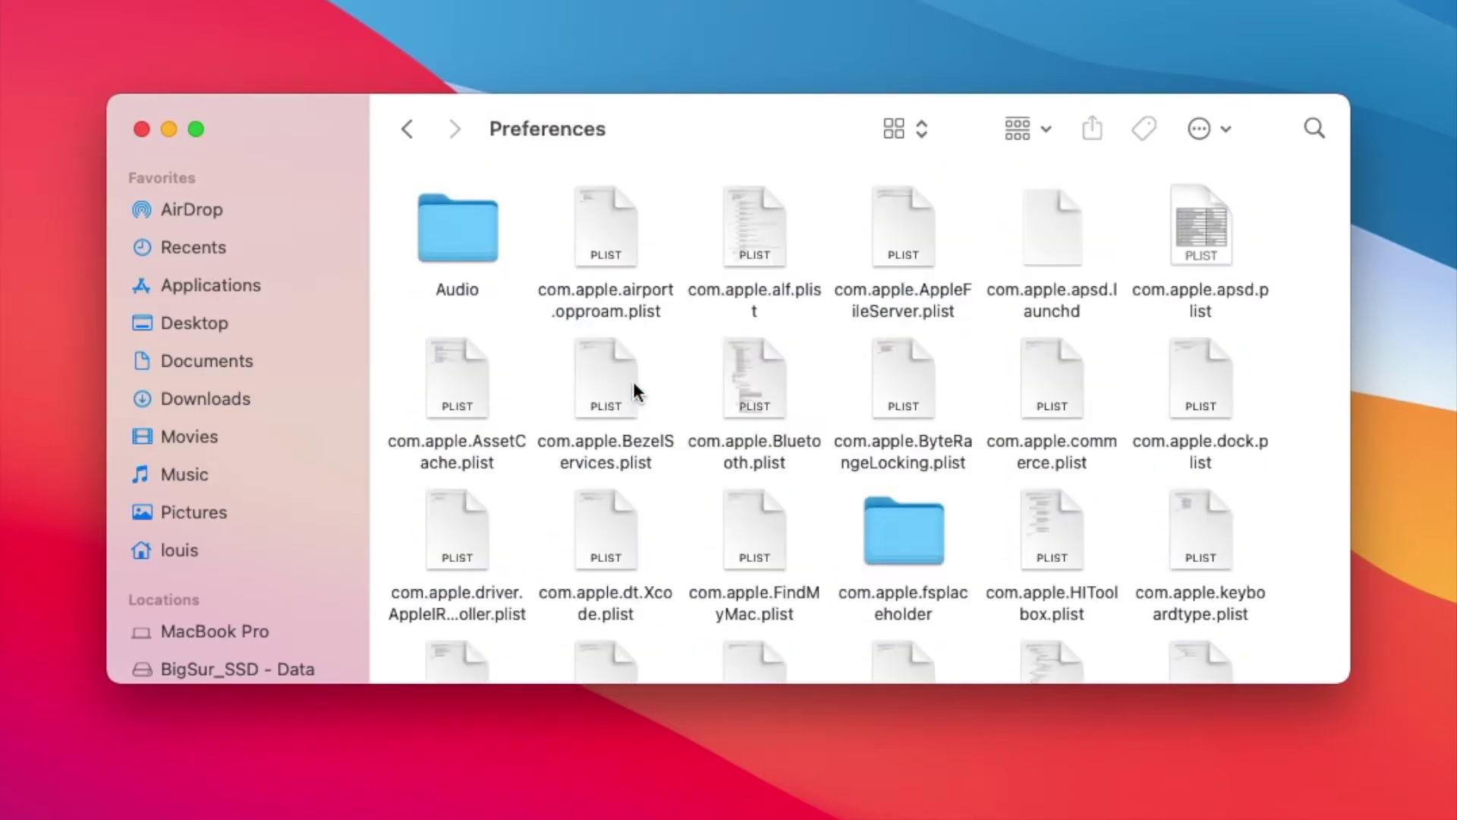
{"action": "scroll", "coordinate": [776, 486], "scroll_direction": "down", "scroll_amount": 15}
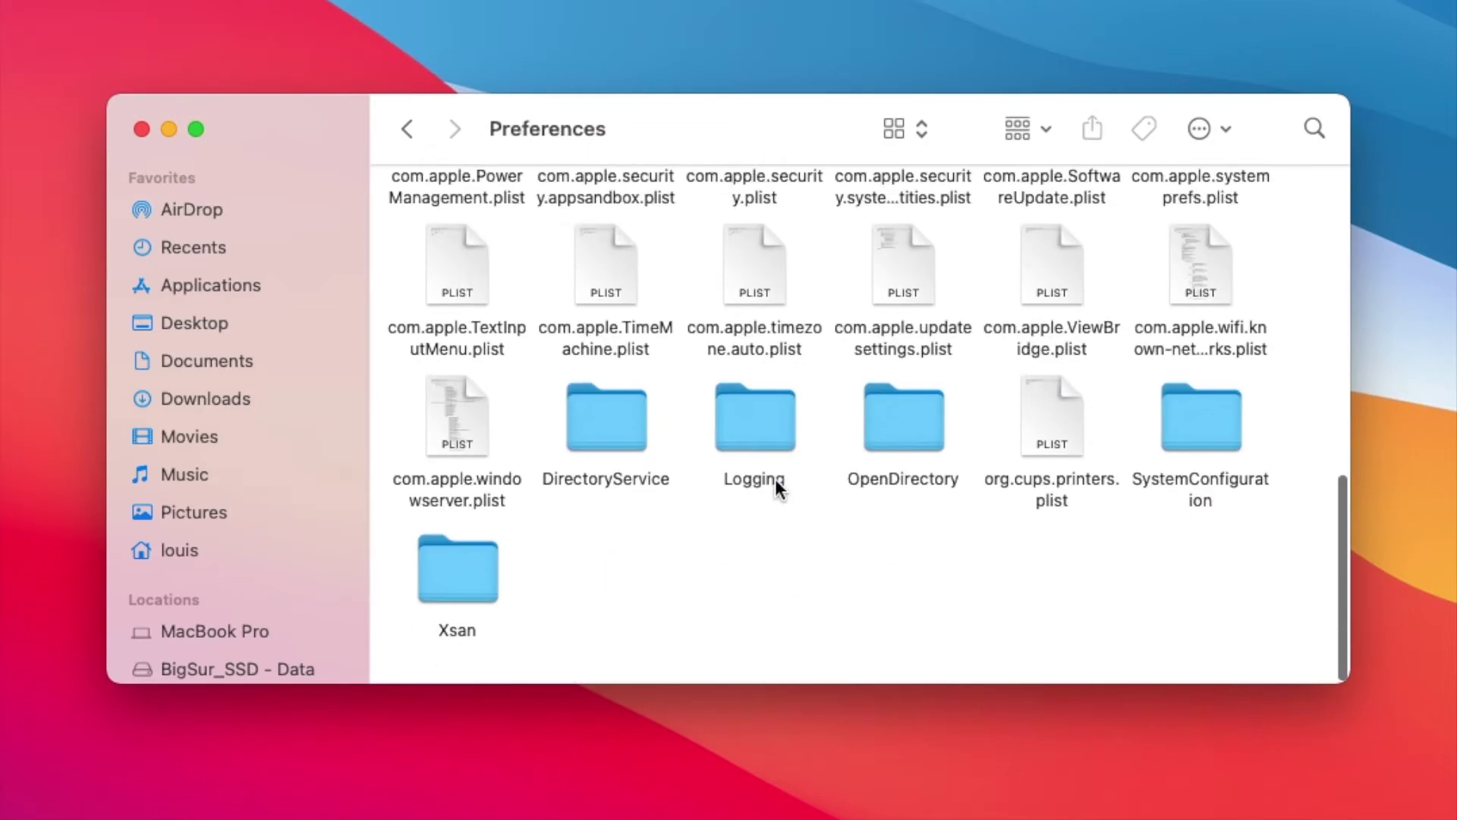
{"action": "double_click", "coordinate": [1197, 443]}
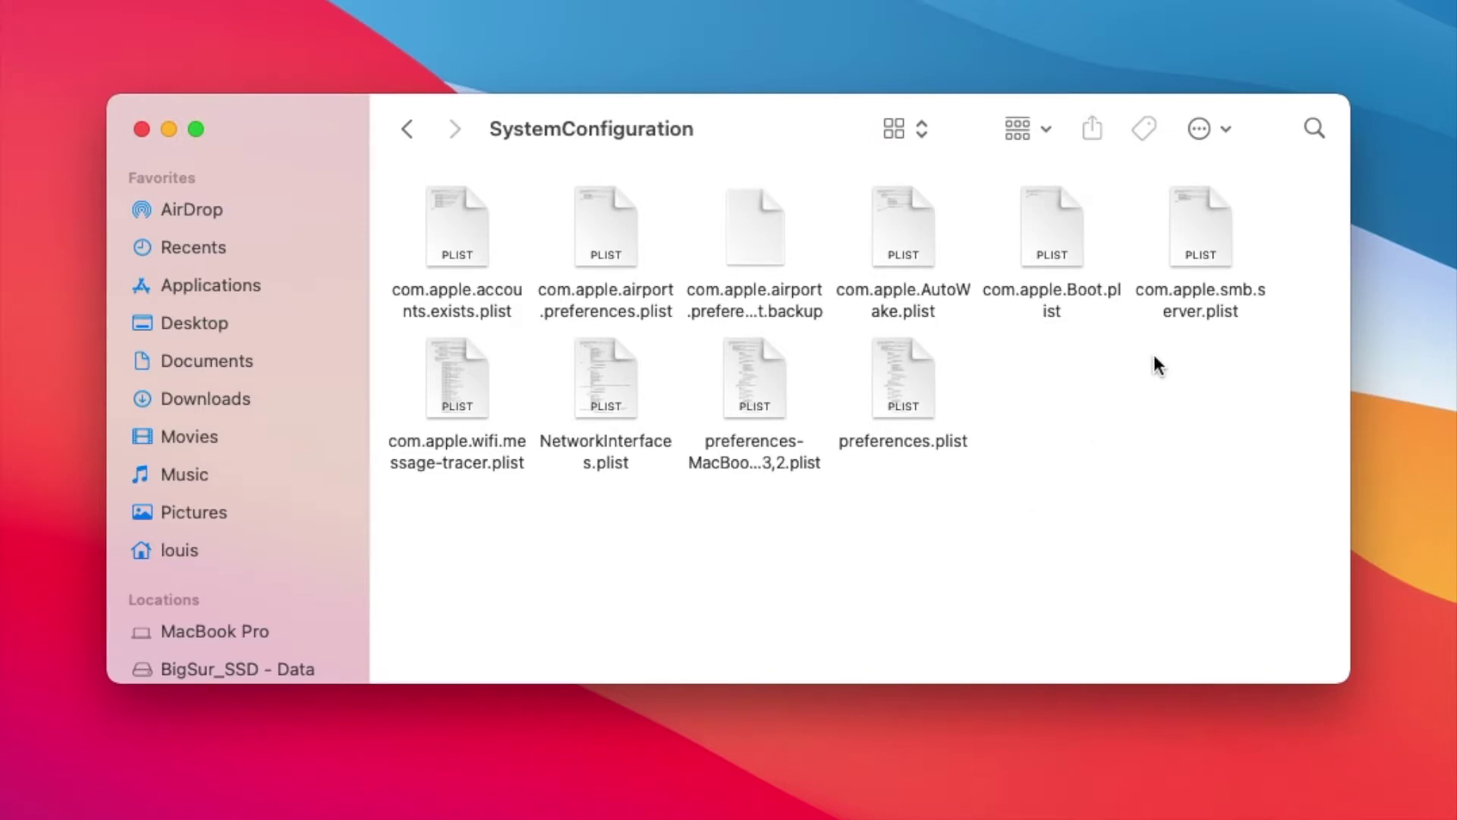
- Select preferences.plist, NetworkInterfaces.plist, com.apple.smb.server.plist and others, and trash them with admin authorisation
{"action": "left_click", "coordinate": [924, 420]}
{"action": "key", "text": "shift+Left"}
{"action": "key", "text": "shift+Left"}
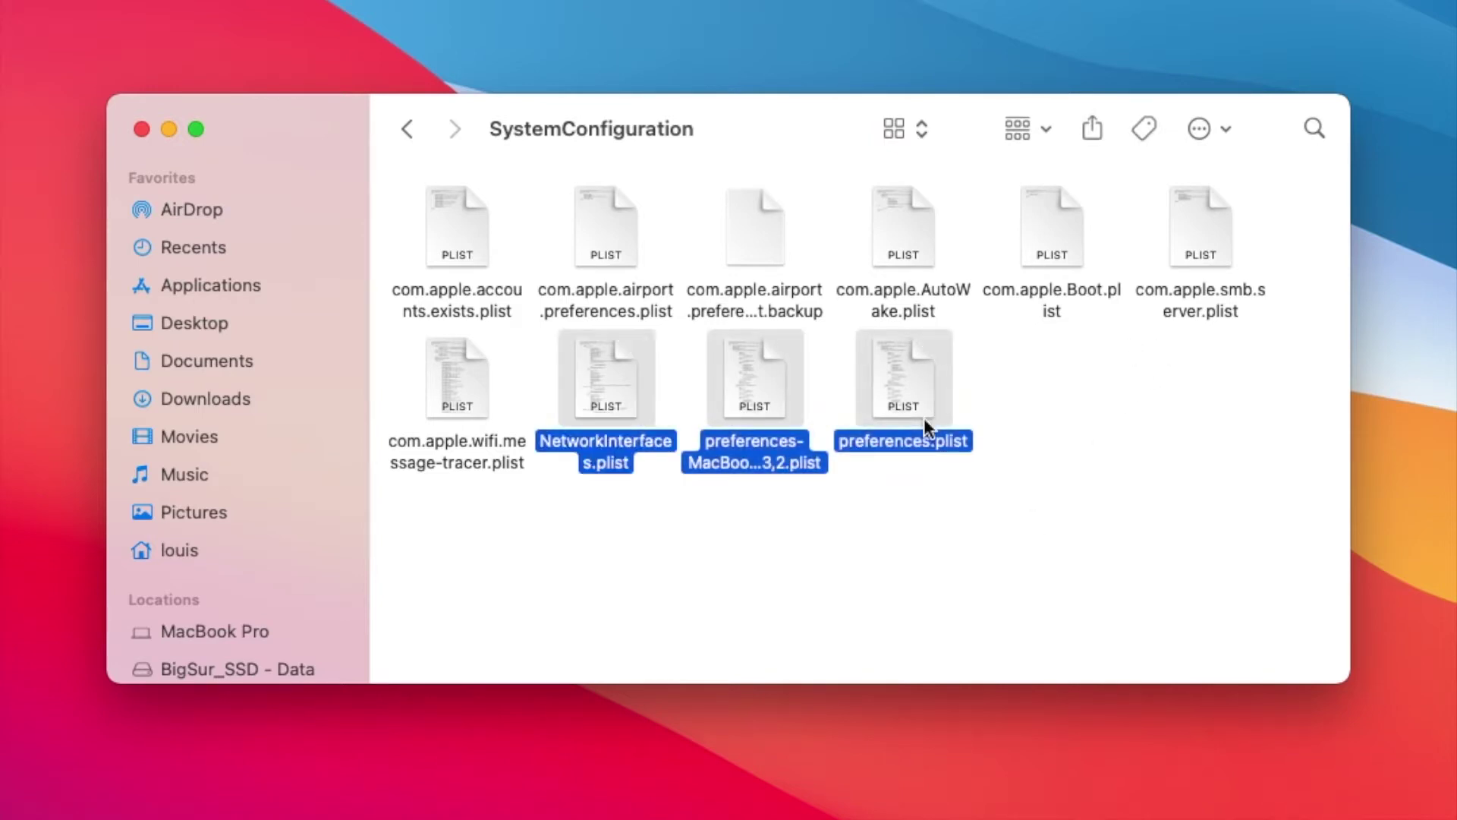
{"action": "key", "text": "shift+Left"}
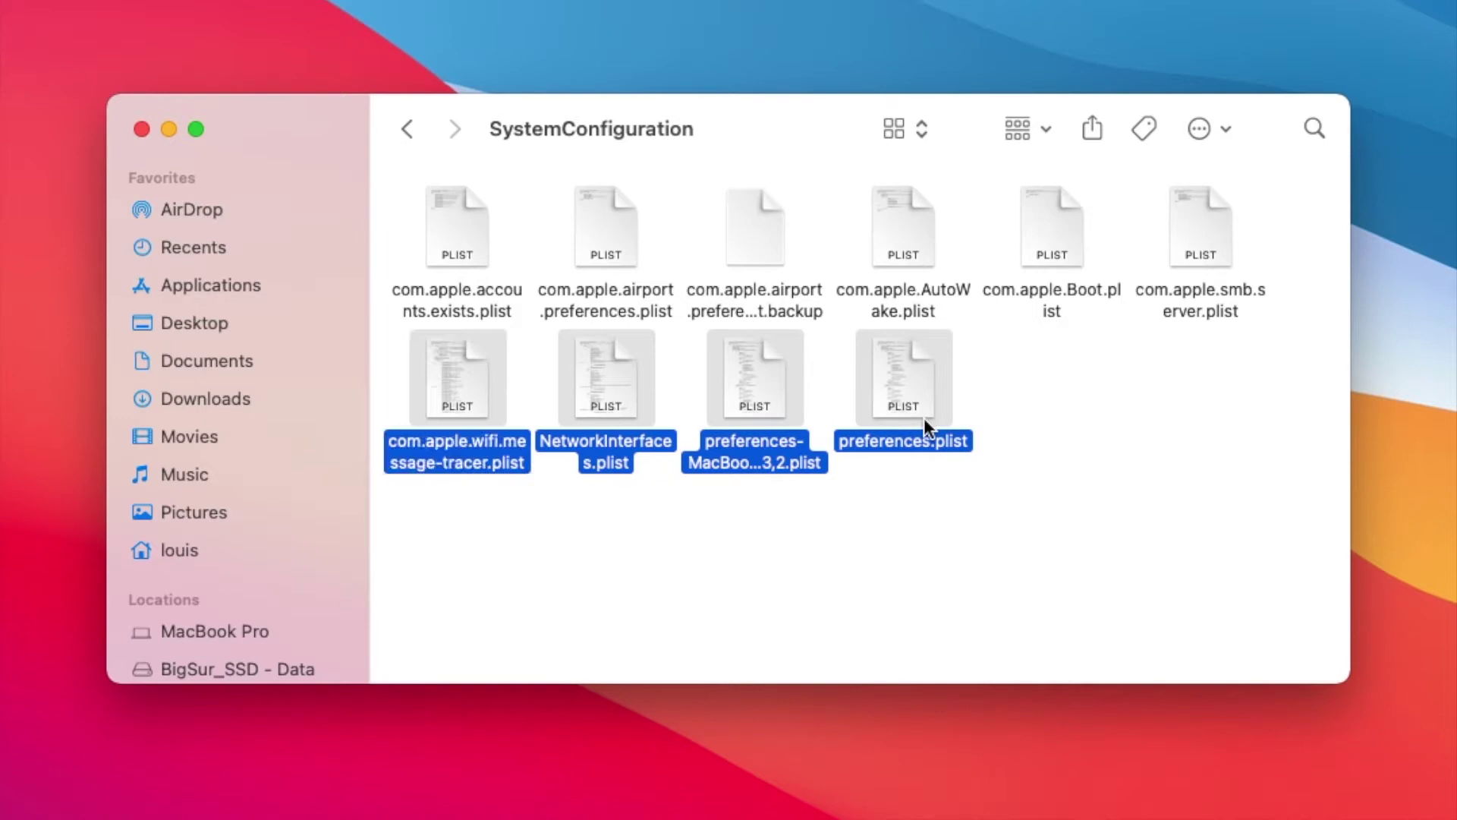
{"action": "left_click", "coordinate": [1213, 260], "text": "super"}
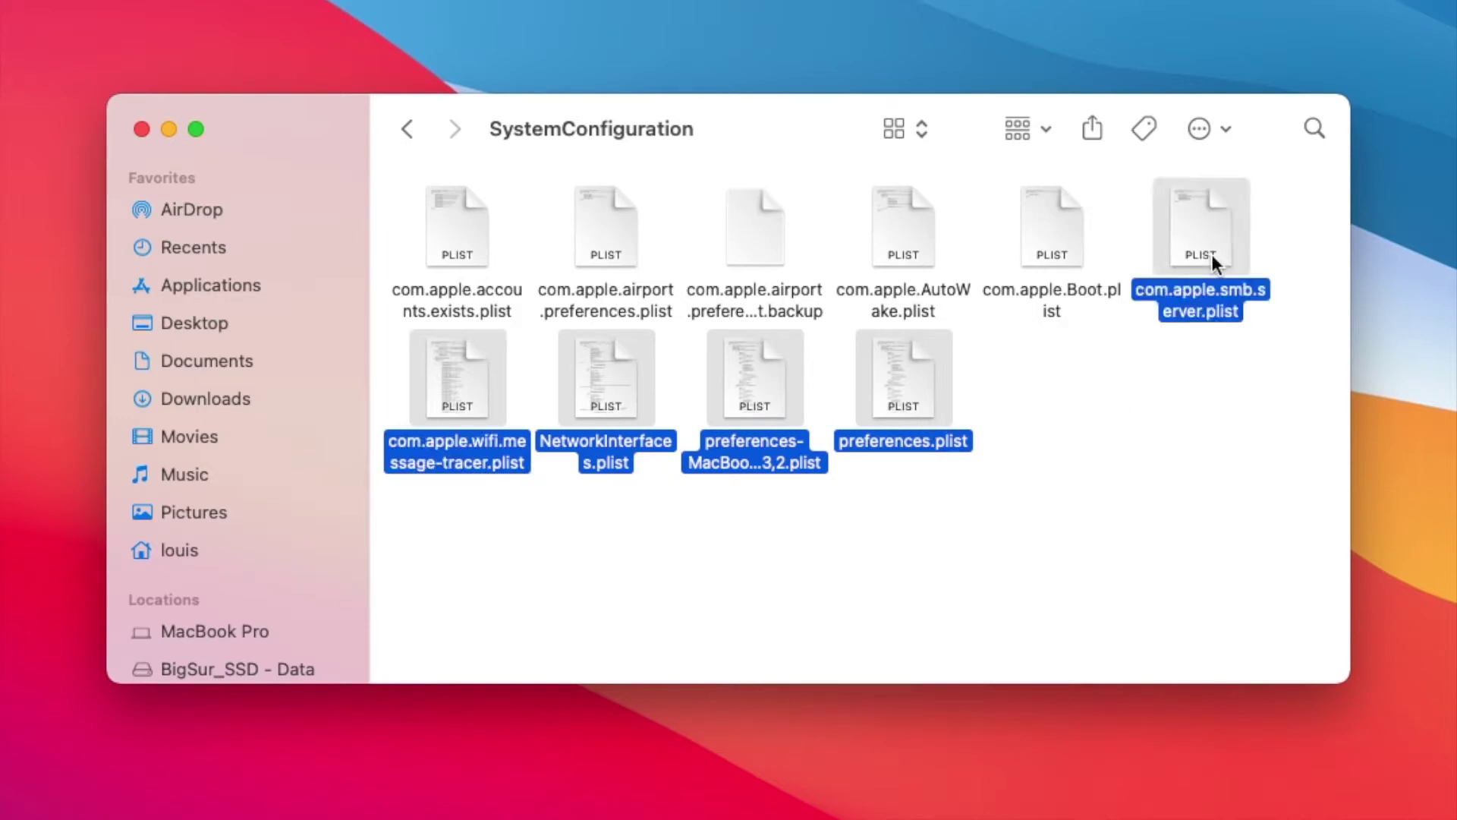
{"action": "right_click", "coordinate": [1213, 254]}
{"action": "left_click", "coordinate": [1280, 372]}
{"action": "type", "text": "•"}
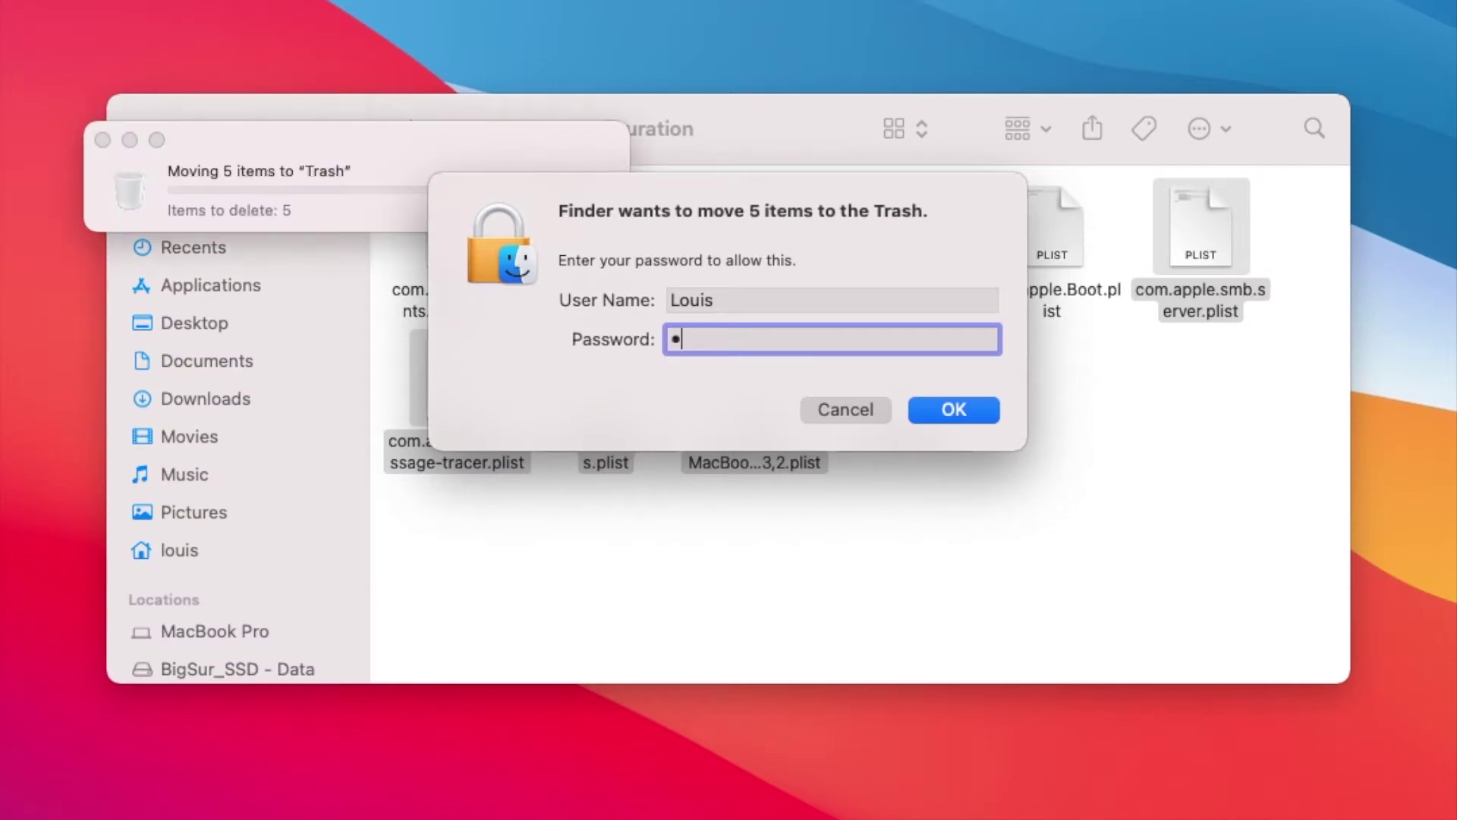
{"action": "type", "text": "•••••"}
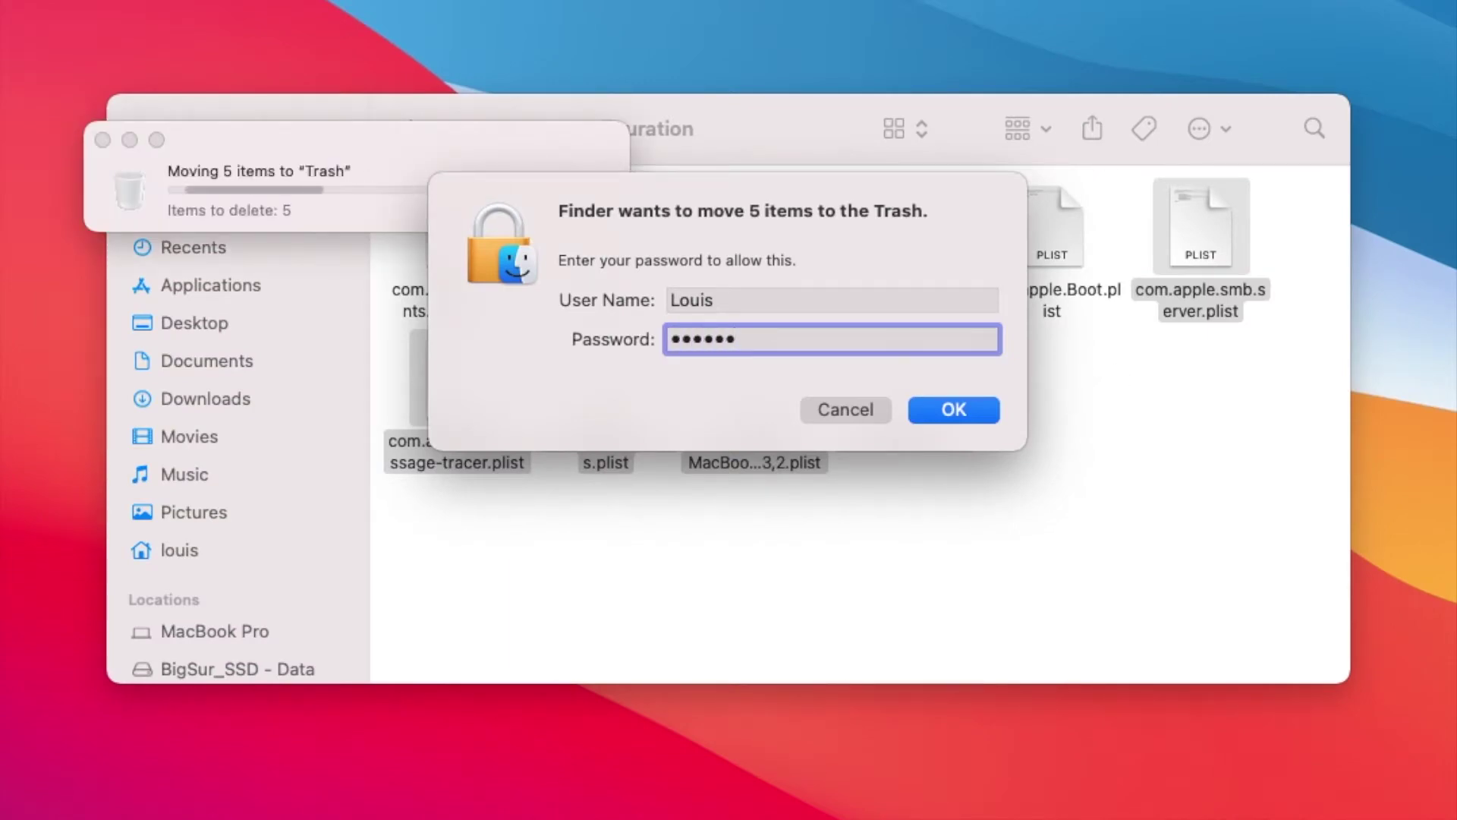
{"action": "key", "text": "Return"}
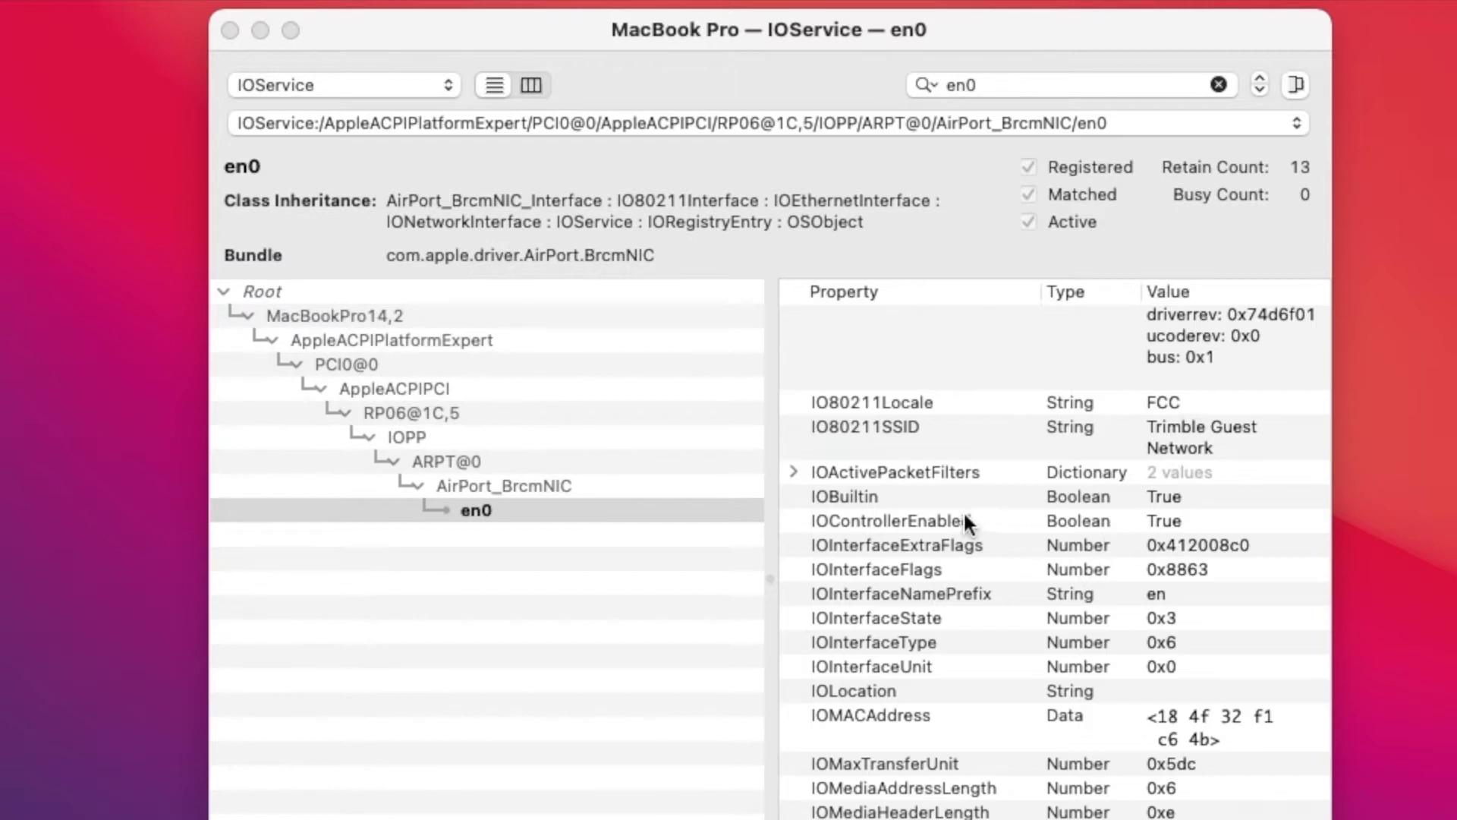
{"action": "left_click", "coordinate": [885, 504]}
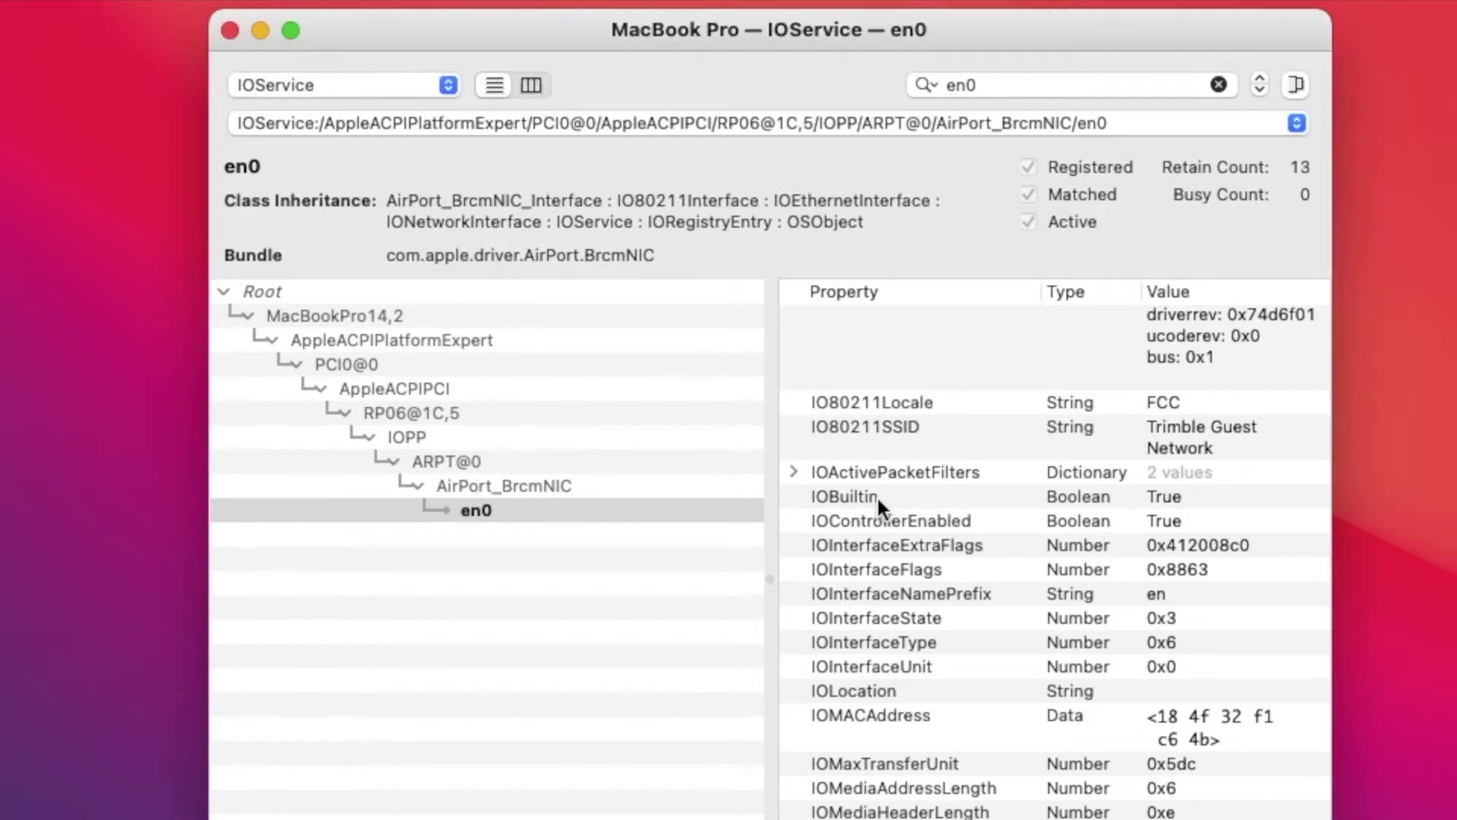
{"action": "left_click", "coordinate": [877, 495]}
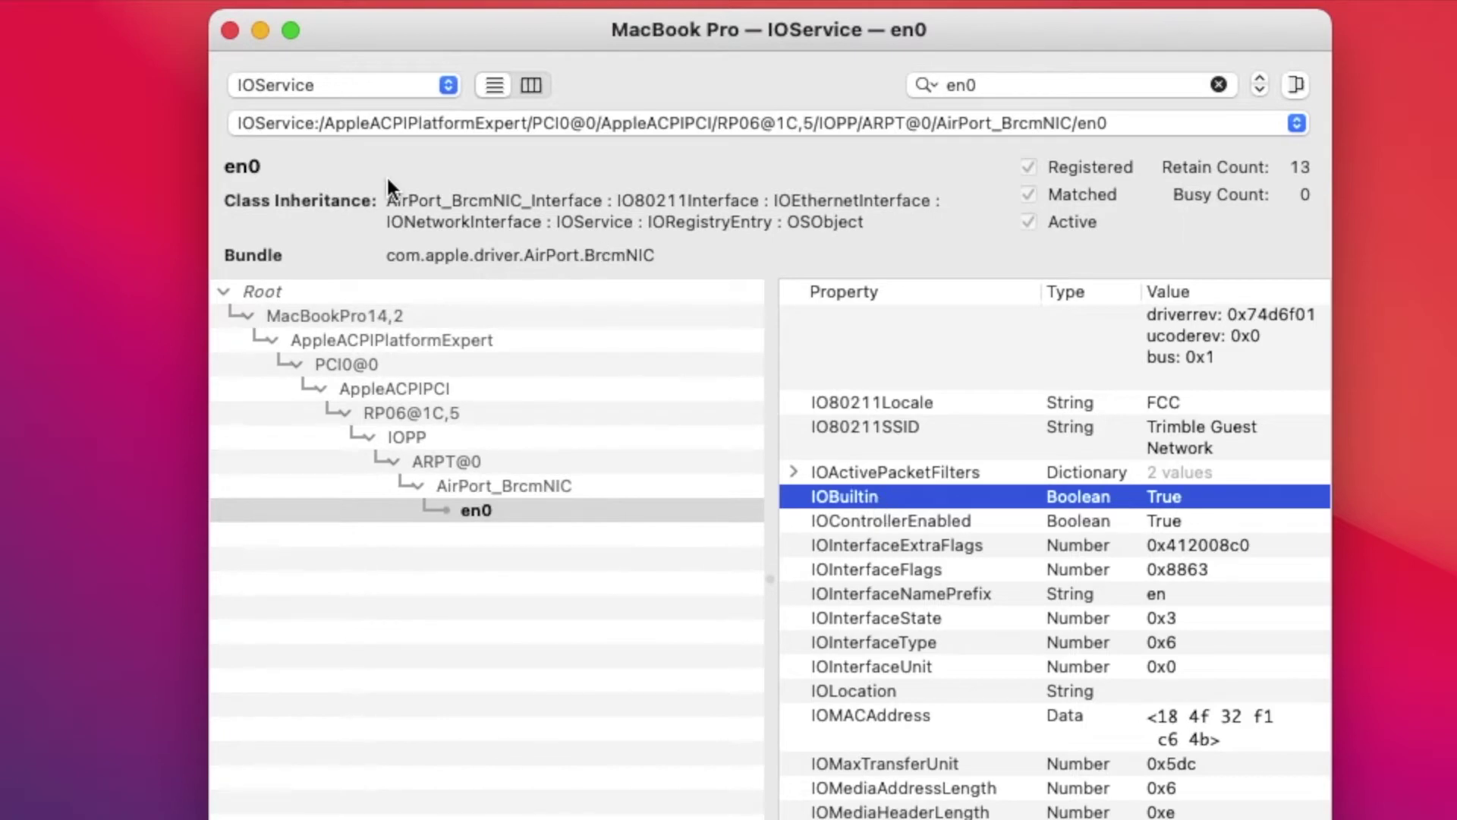
{"action": "left_click", "coordinate": [230, 25]}
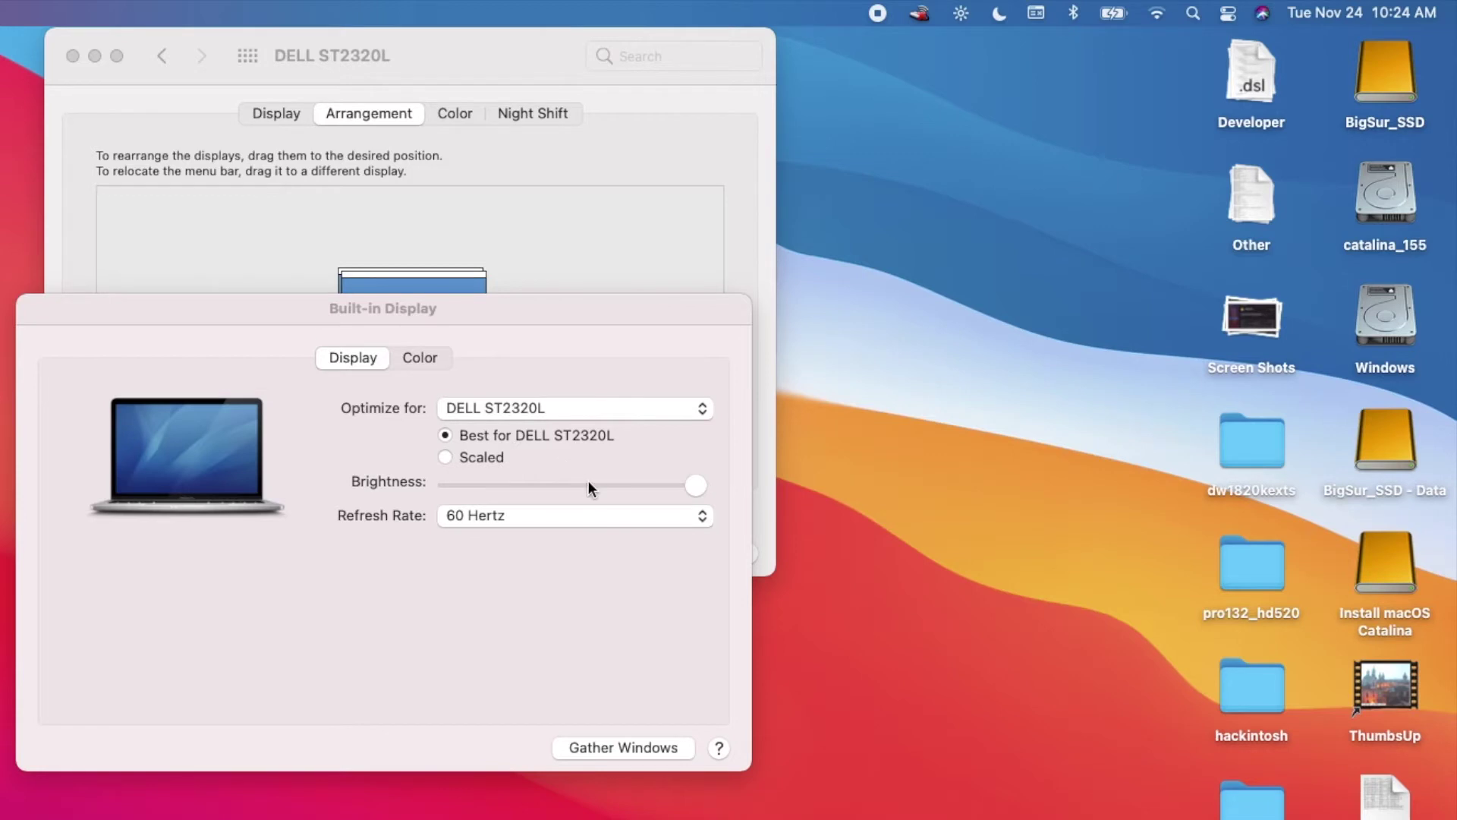
- Test the built-in display brightness slider, lowering it then raising it back to maximum
{"action": "left_click", "coordinate": [589, 485]}
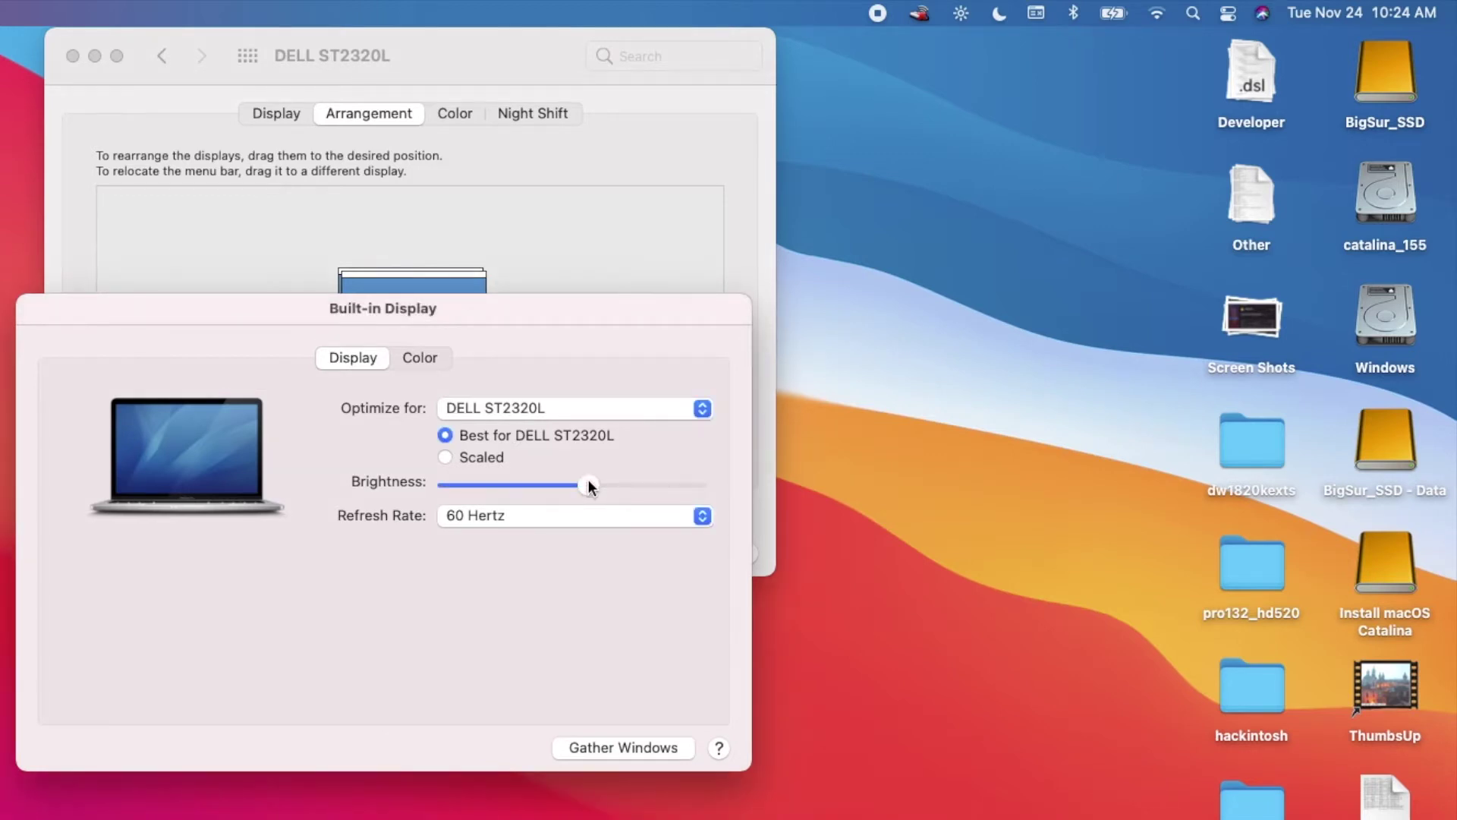
{"action": "left_click_drag", "start_coordinate": [589, 484], "coordinate": [706, 483]}
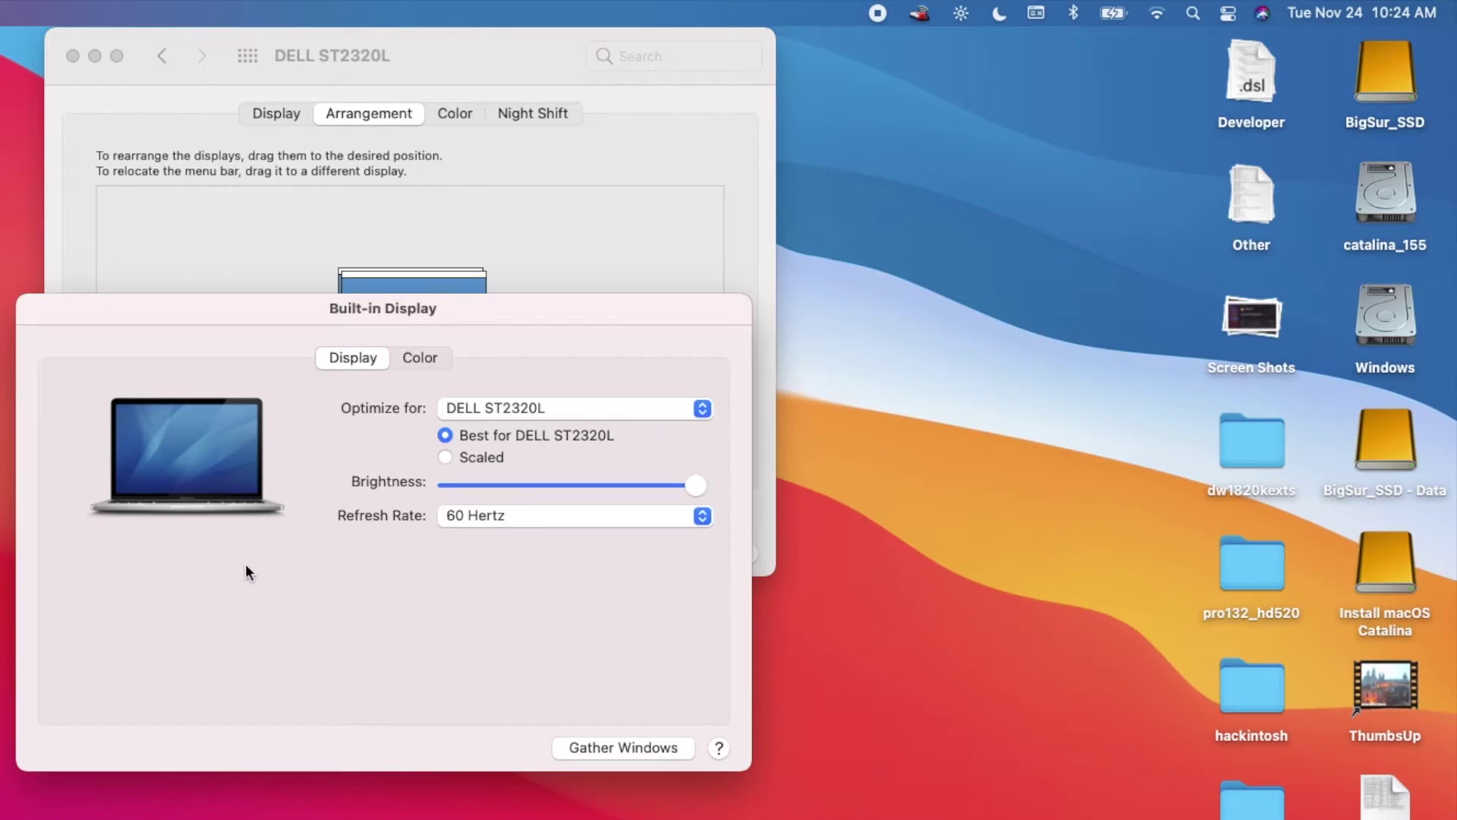
{"action": "left_click", "coordinate": [460, 156]}
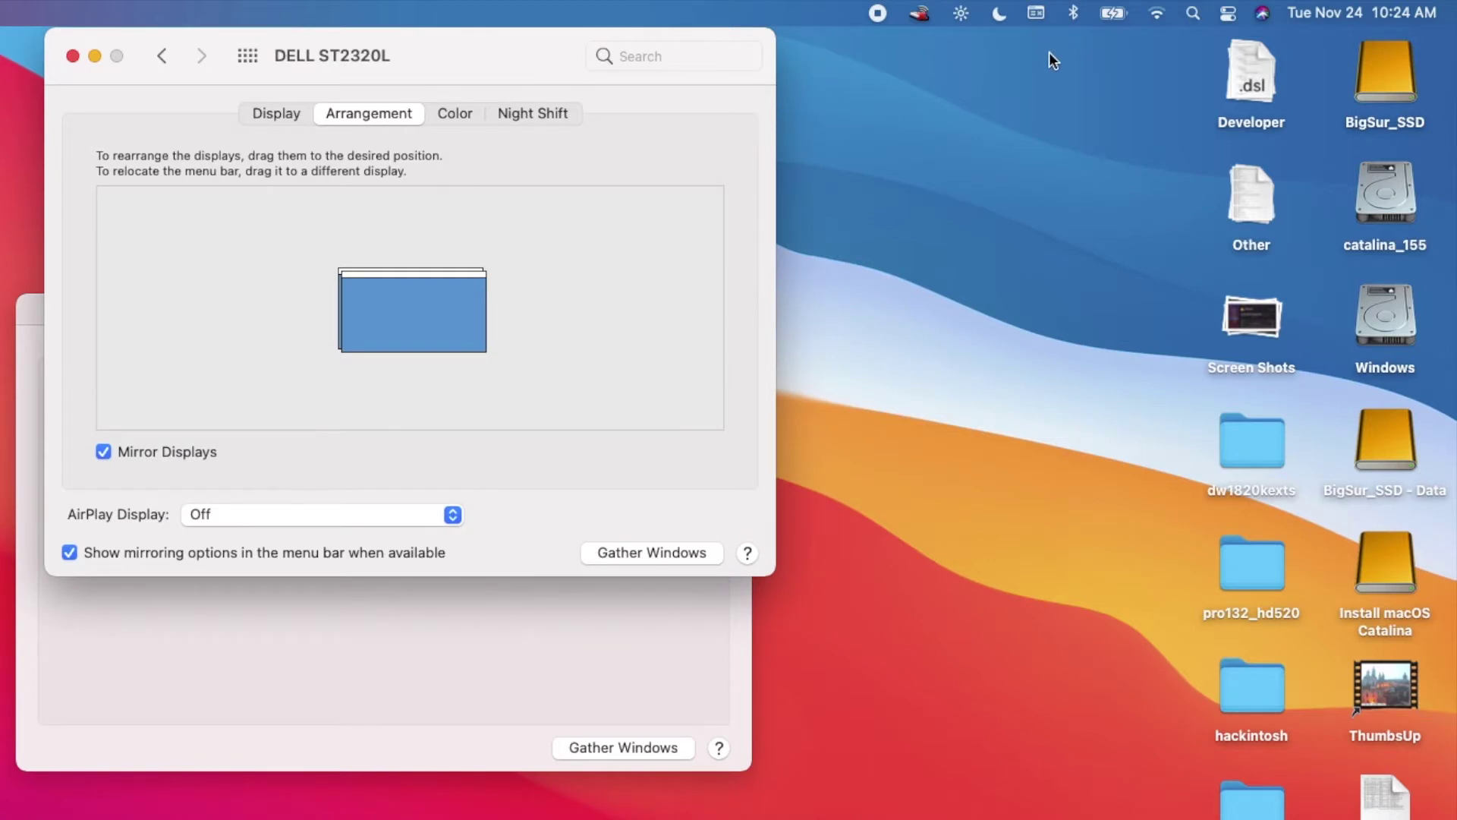
- Check the sound output devices in Control Center, then close the Displays windows
{"action": "left_click", "coordinate": [1232, 15]}
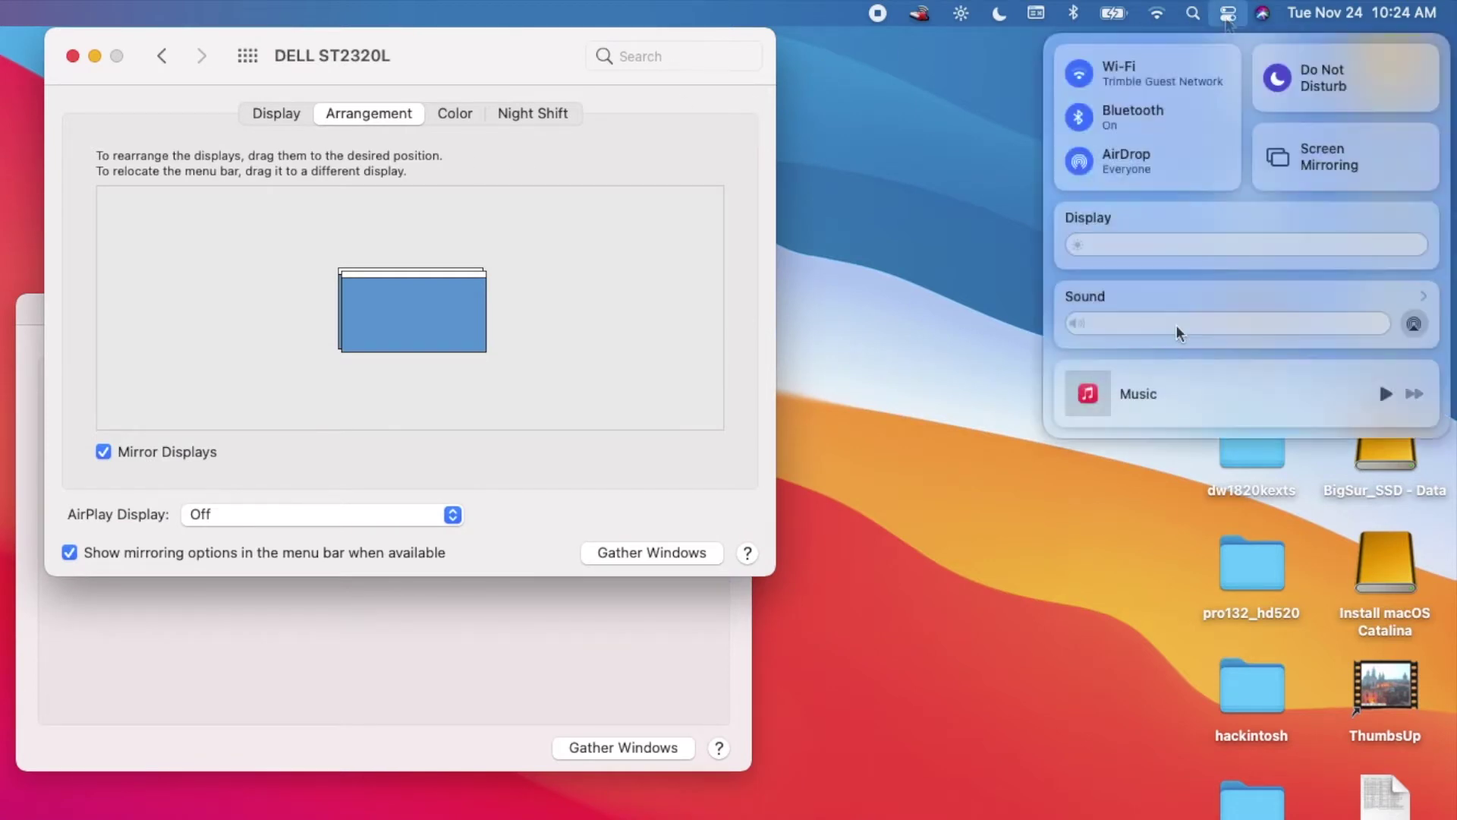
{"action": "left_click", "coordinate": [1214, 293]}
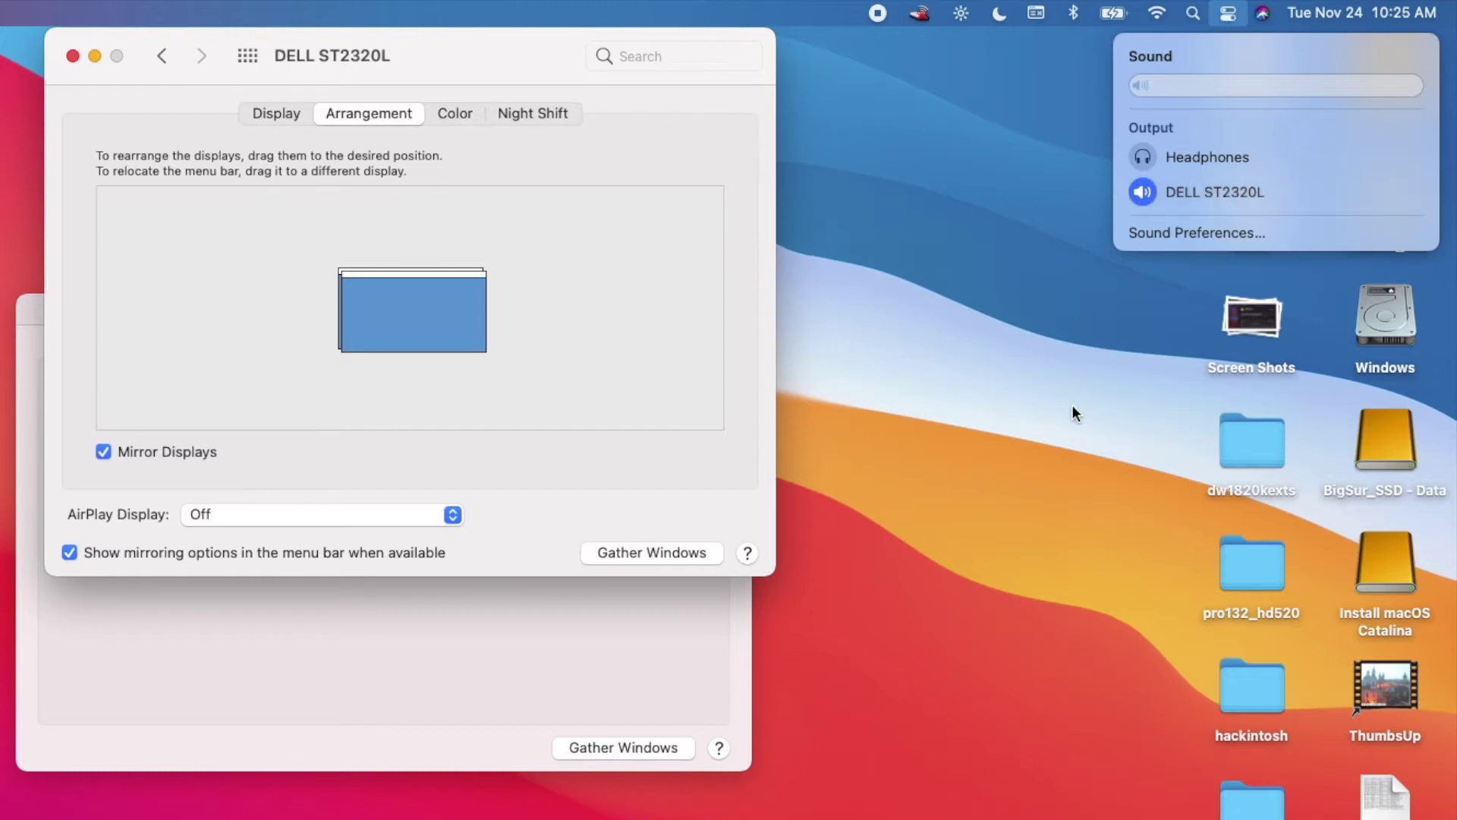
{"action": "left_click", "coordinate": [1002, 241]}
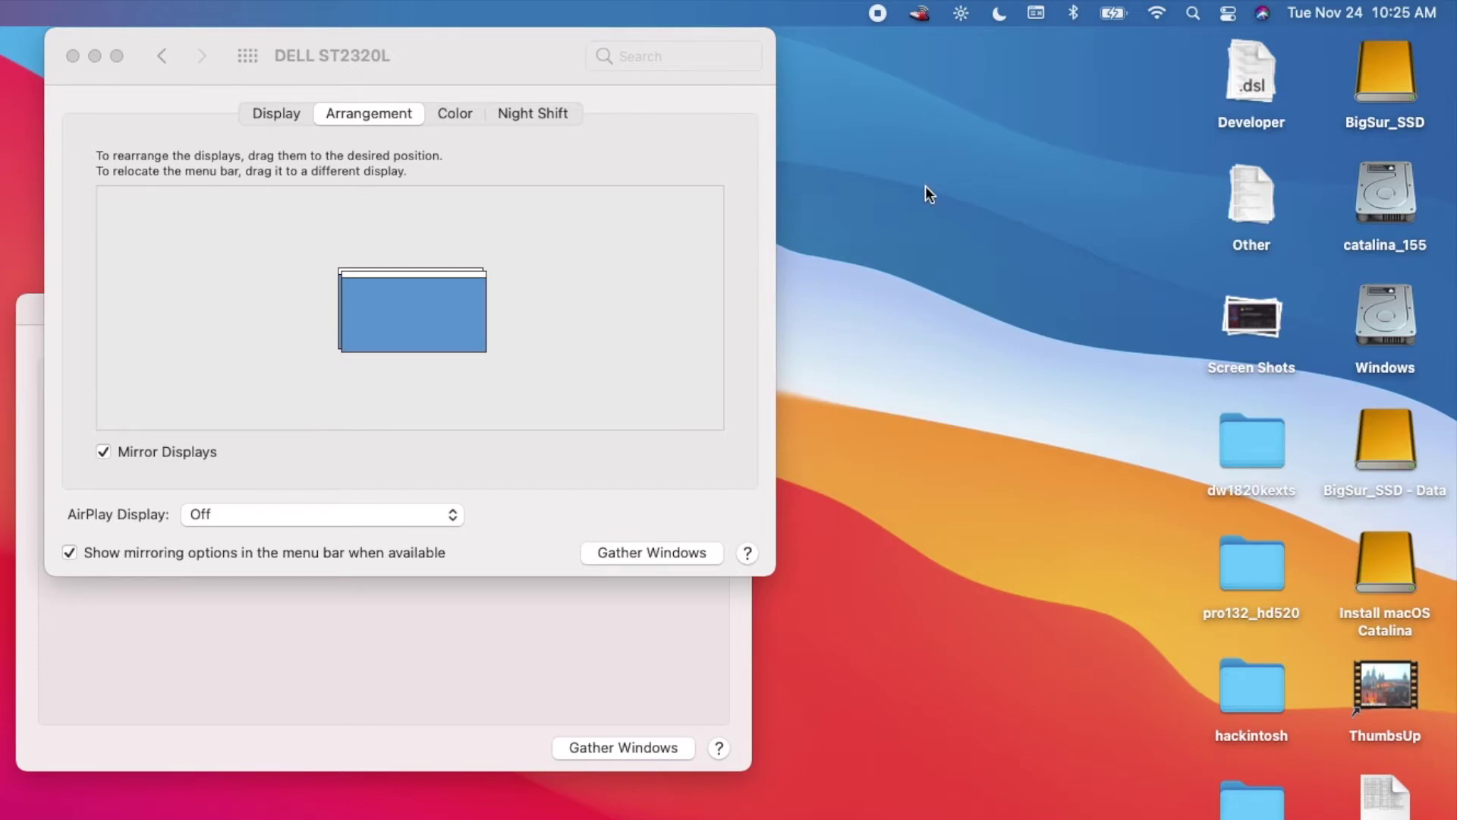
{"action": "left_click", "coordinate": [72, 56]}
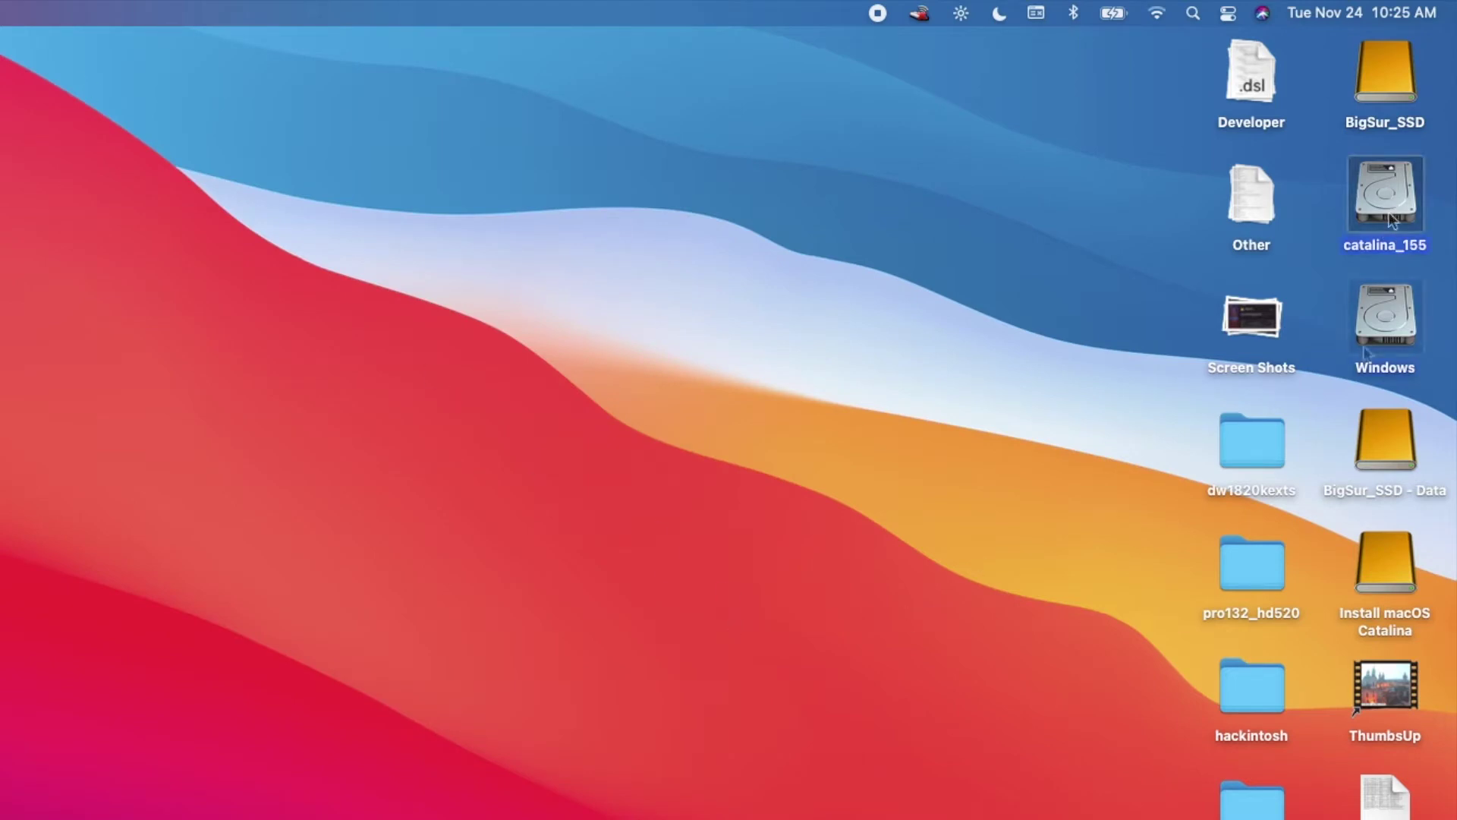
- Open the BDU5126 drive, raise the screen brightness nearly to full, and check the volume level
{"action": "key", "text": "Down"}
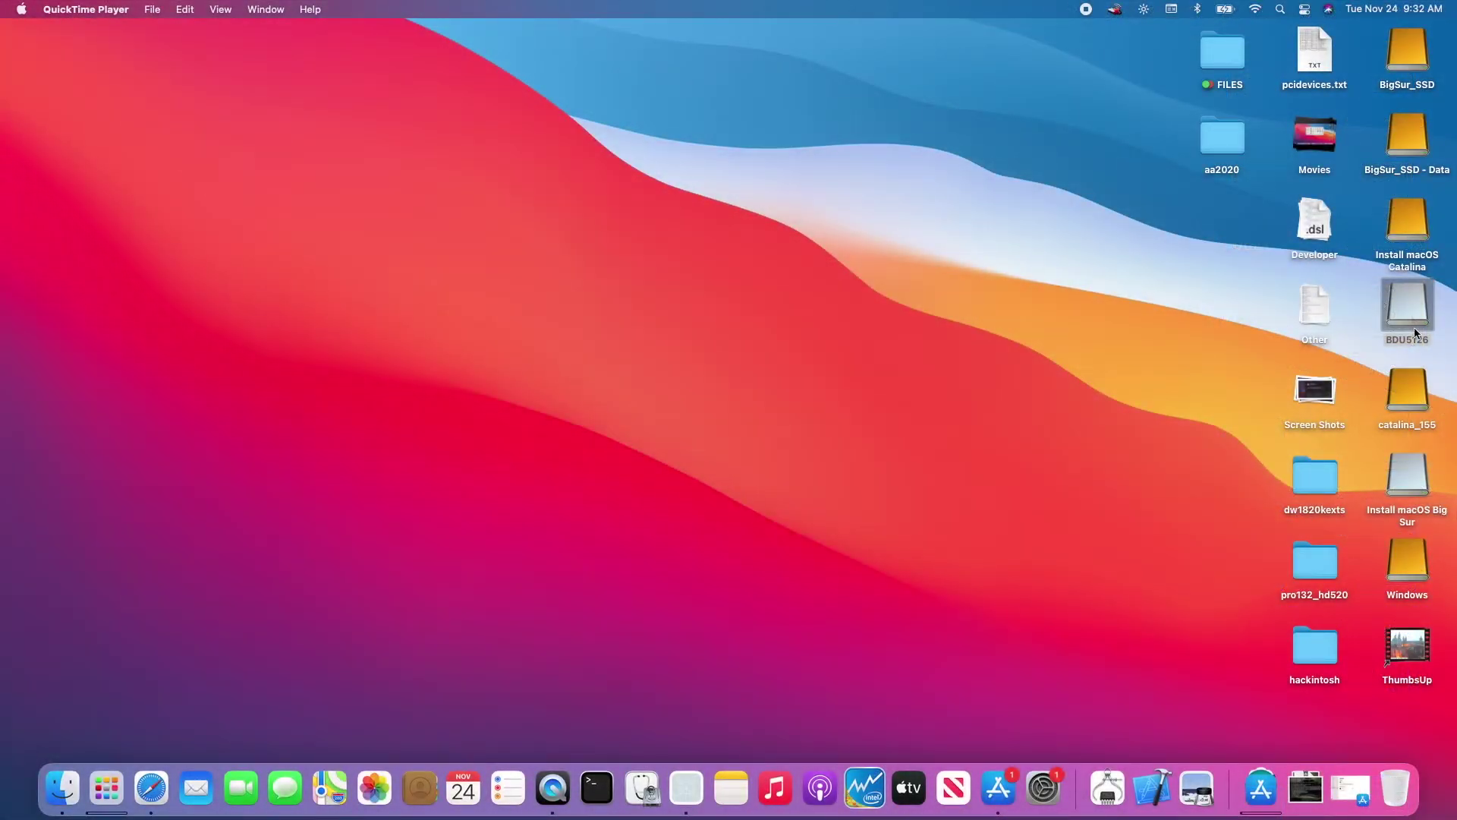
{"action": "double_click", "coordinate": [1414, 326]}
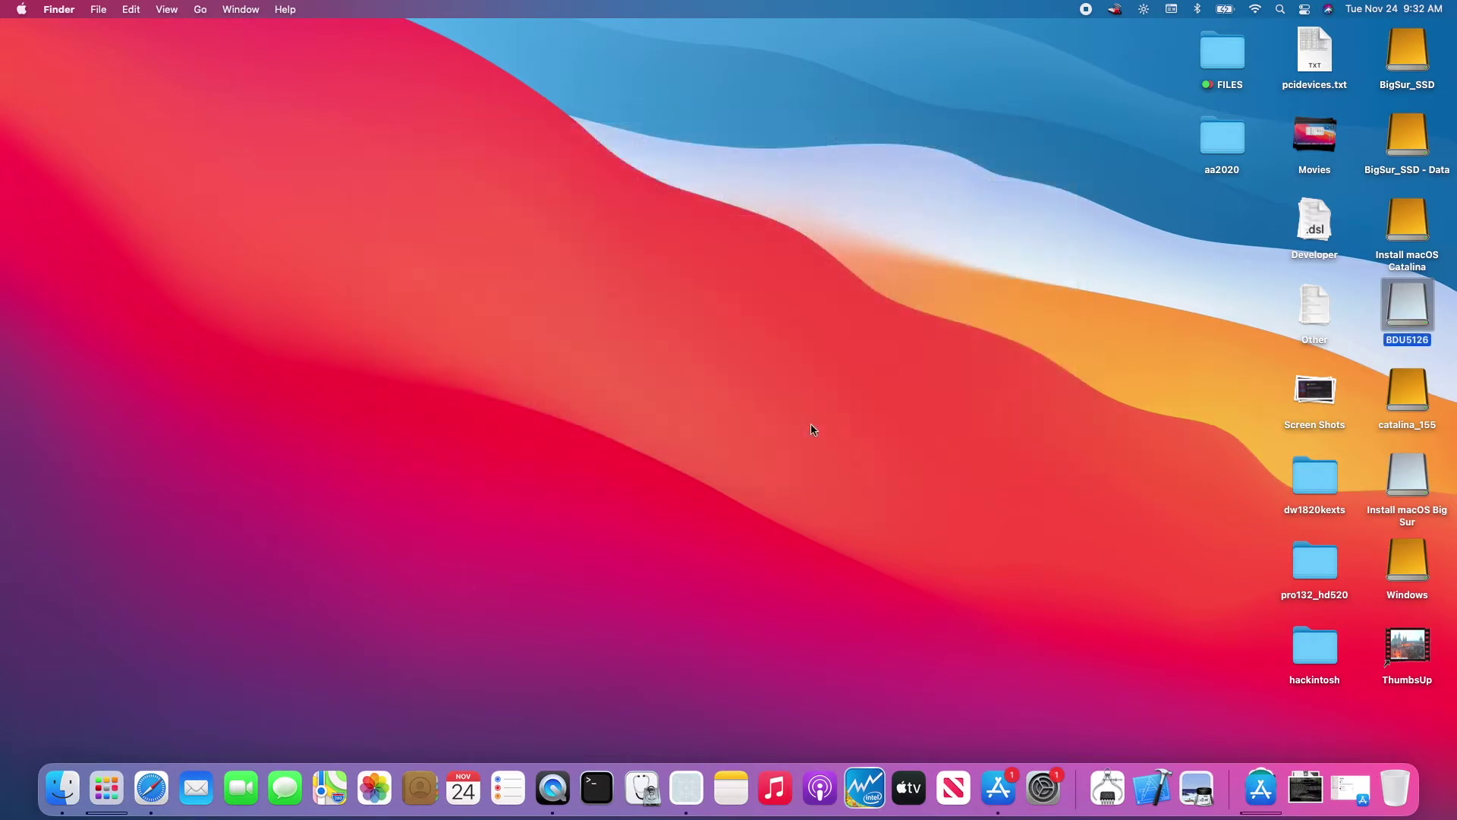
{"action": "key", "text": "XF86MonBrightnessUp"}
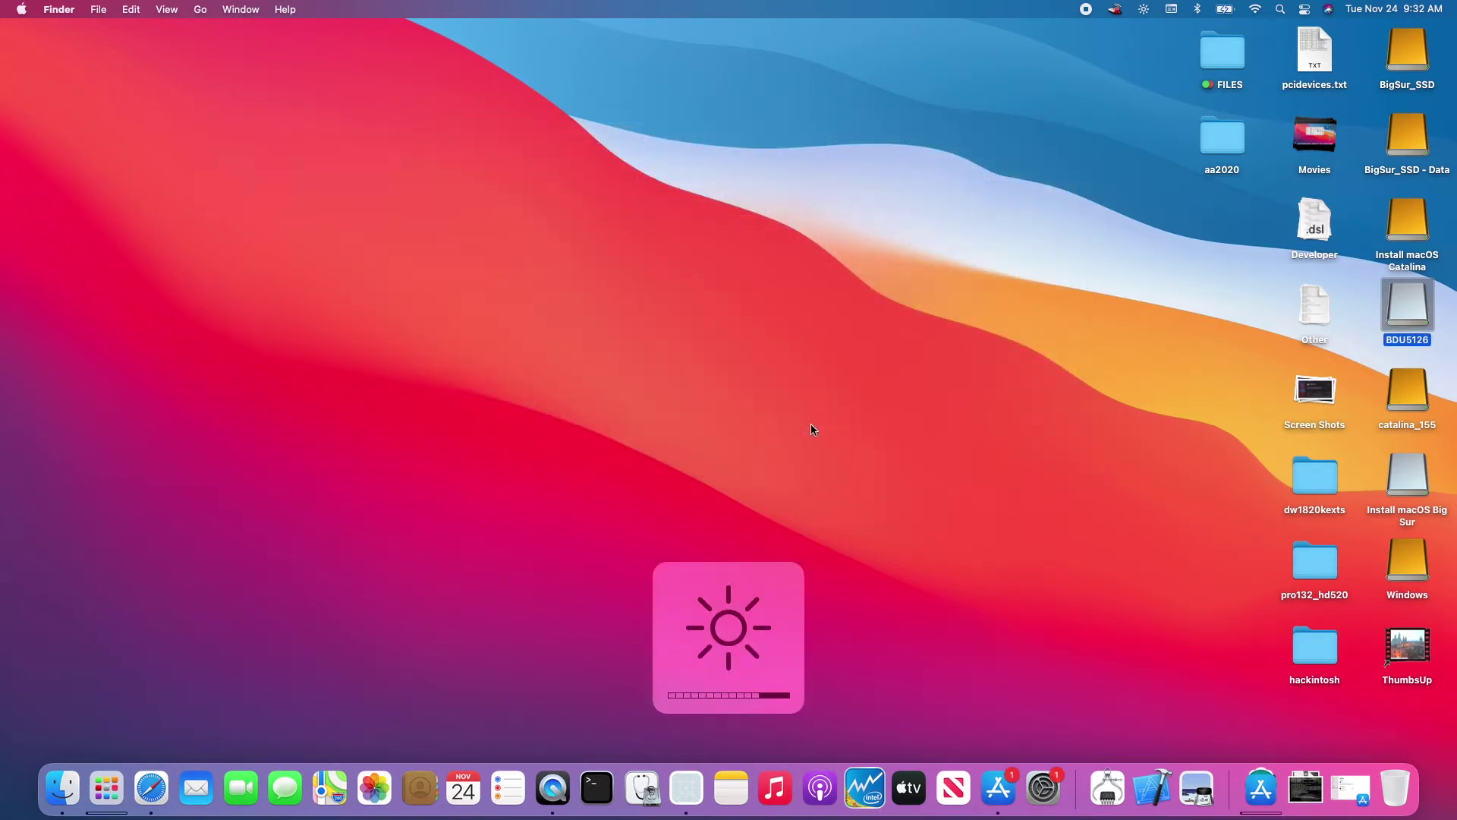
{"action": "key", "text": "XF86MonBrightnessUp"}
{"action": "key", "text": "XF86MonBrightnessUp"}
{"action": "key", "text": "XF86MonBrightnessUp"}
{"action": "key", "text": "XF86AudioRaiseVolume"}
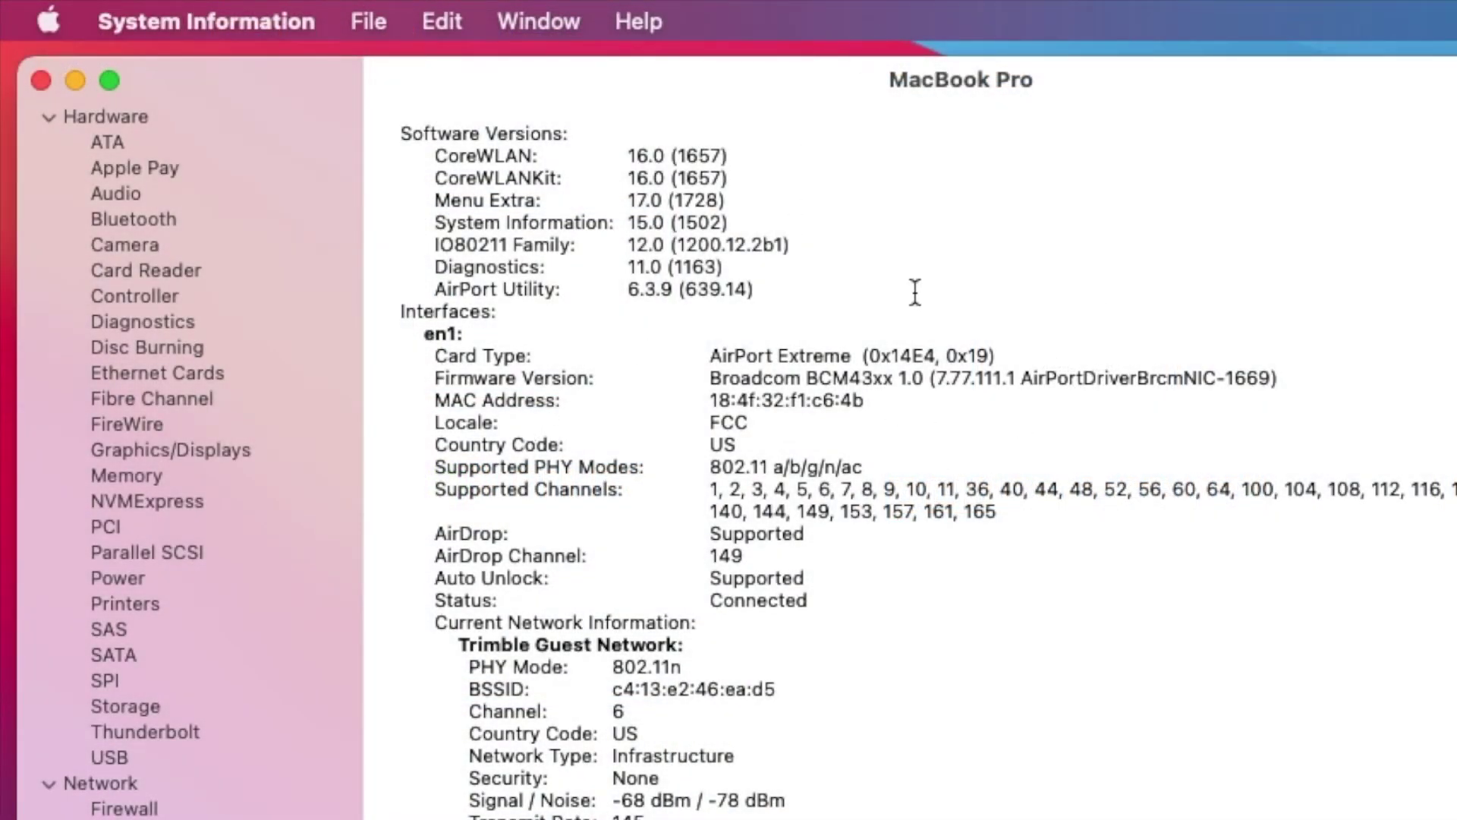
- Show the Bluetooth hardware report with the Broadcom 20702A3 chipset
{"action": "left_click", "coordinate": [166, 217]}
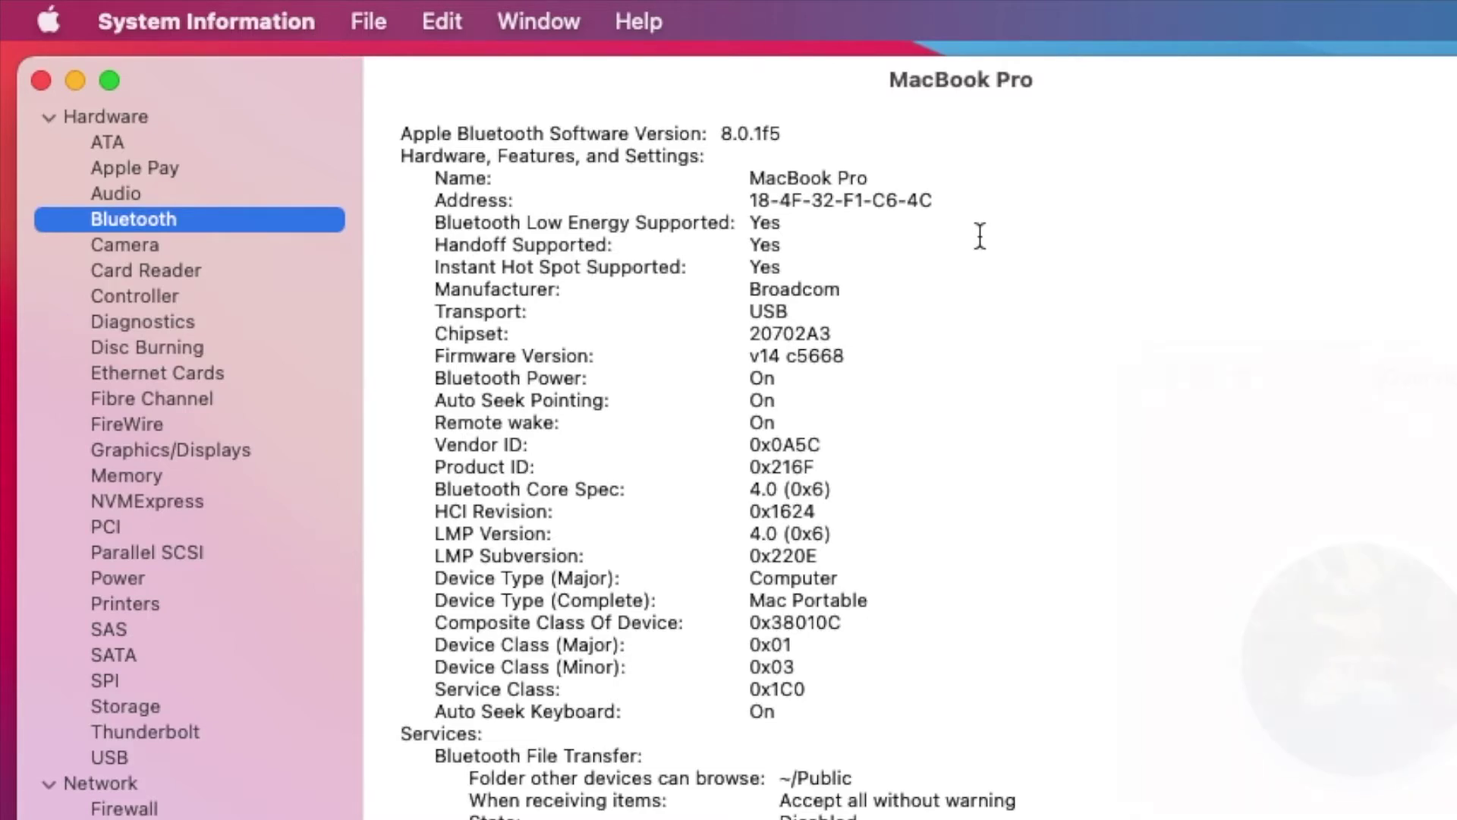
{"action": "left_click", "coordinate": [1182, 377]}
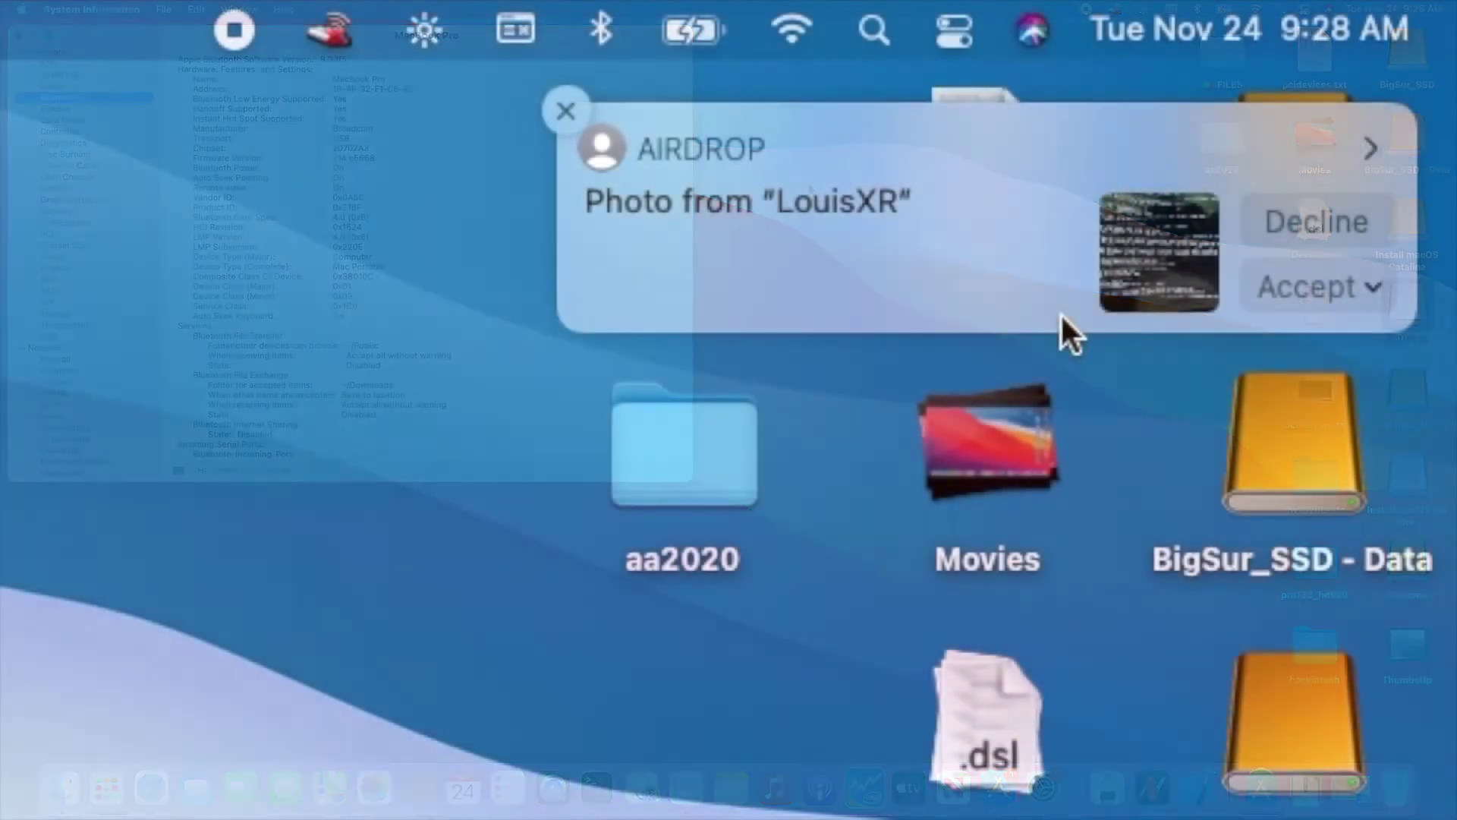
- Save the AirDropped boot log photo to Downloads, view it in Preview, then close it
{"action": "left_click", "coordinate": [1303, 298]}
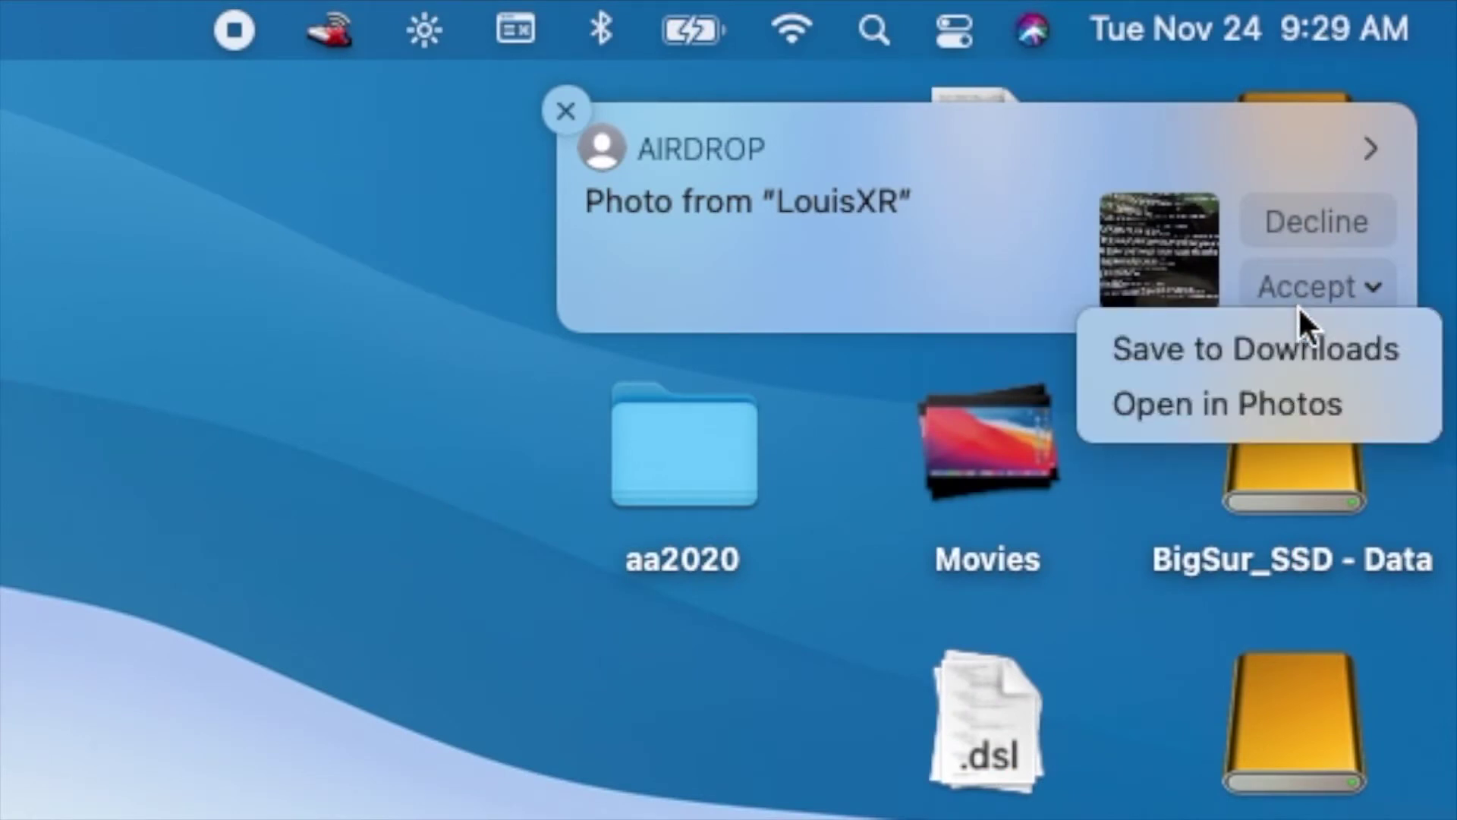
{"action": "left_click", "coordinate": [1298, 347]}
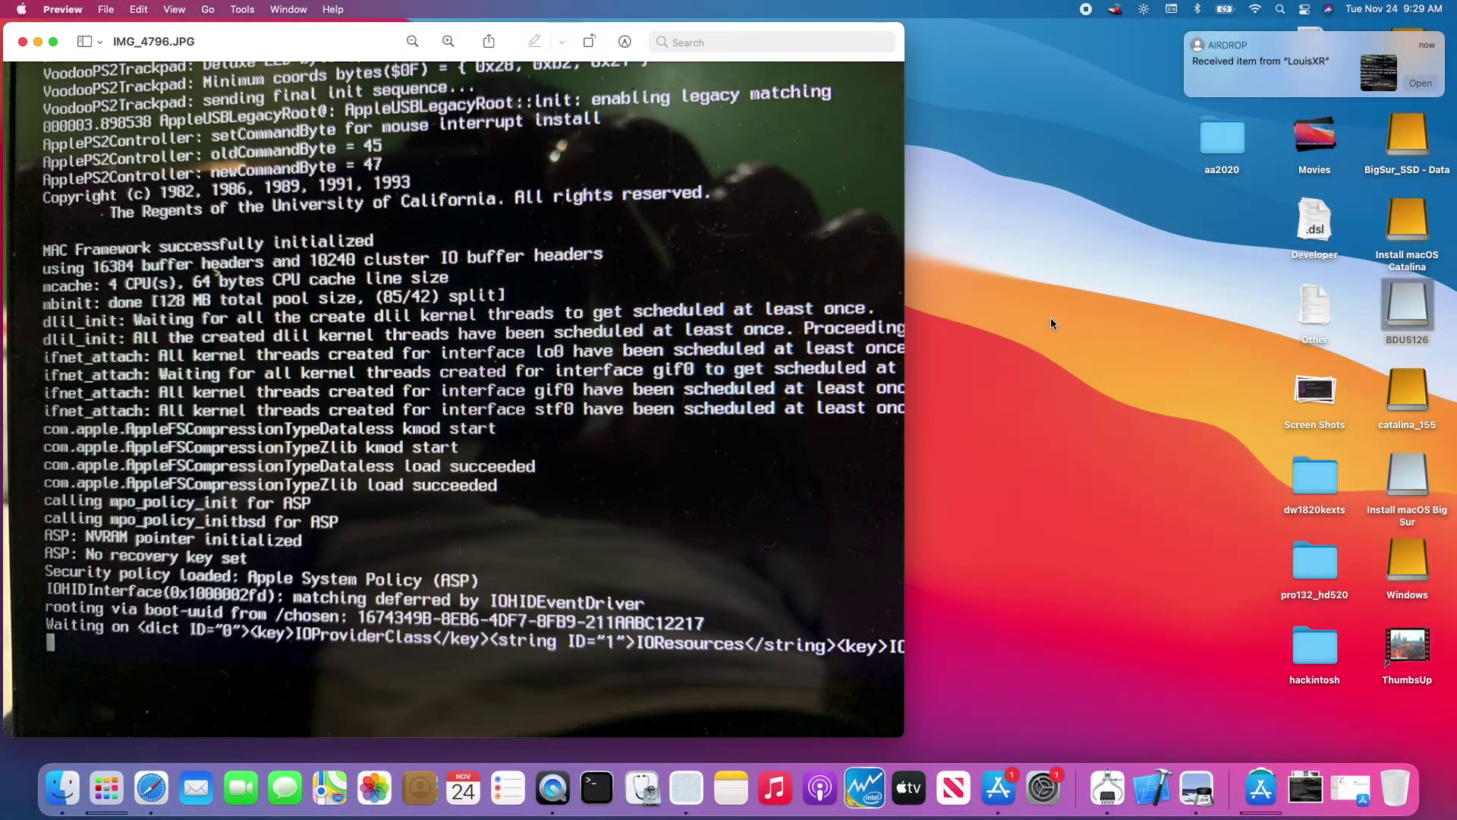
{"action": "left_click", "coordinate": [20, 43]}
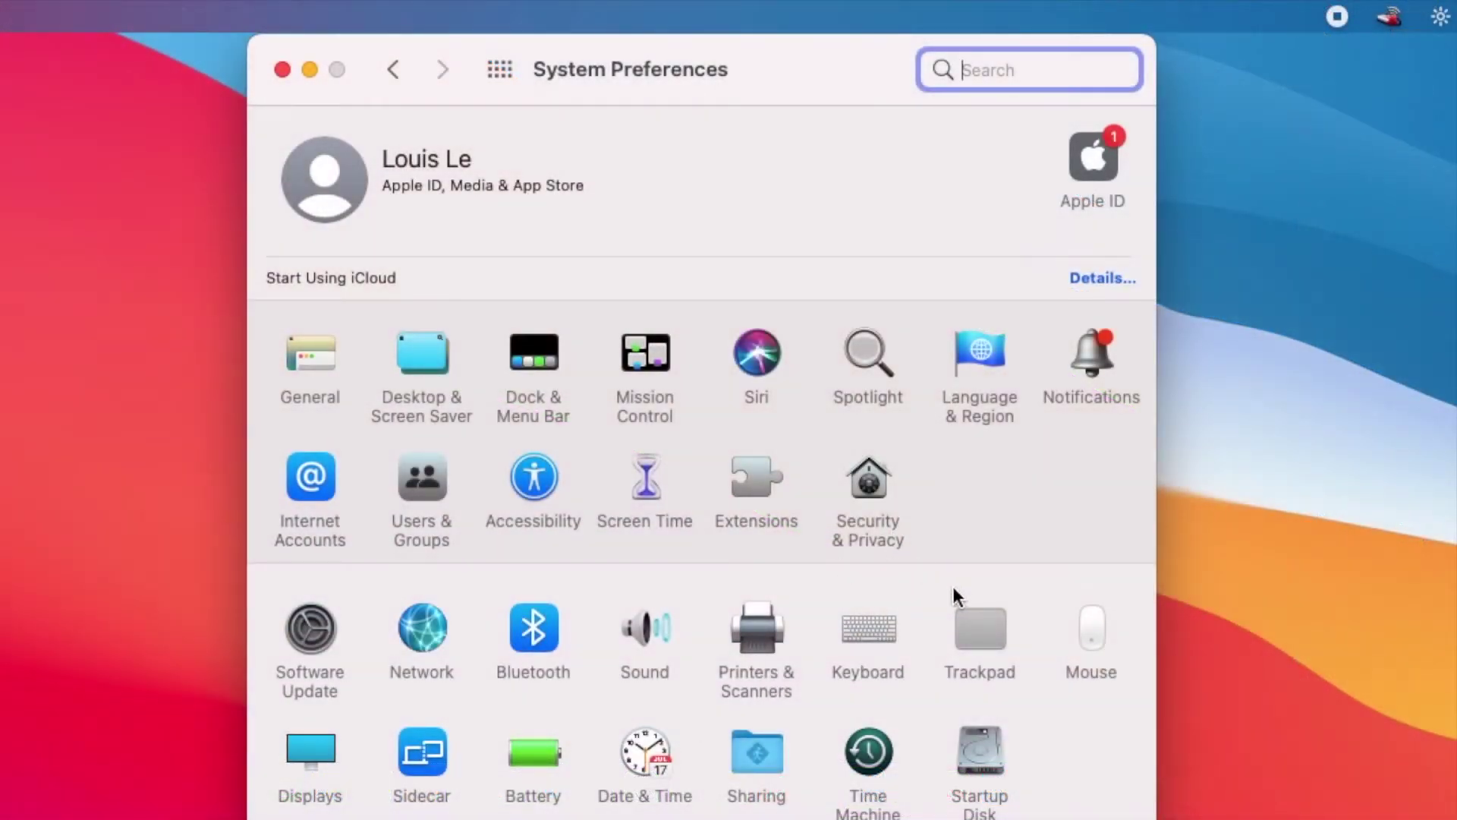
- Show the Trackpad pane of System Preferences
{"action": "left_click", "coordinate": [974, 635]}
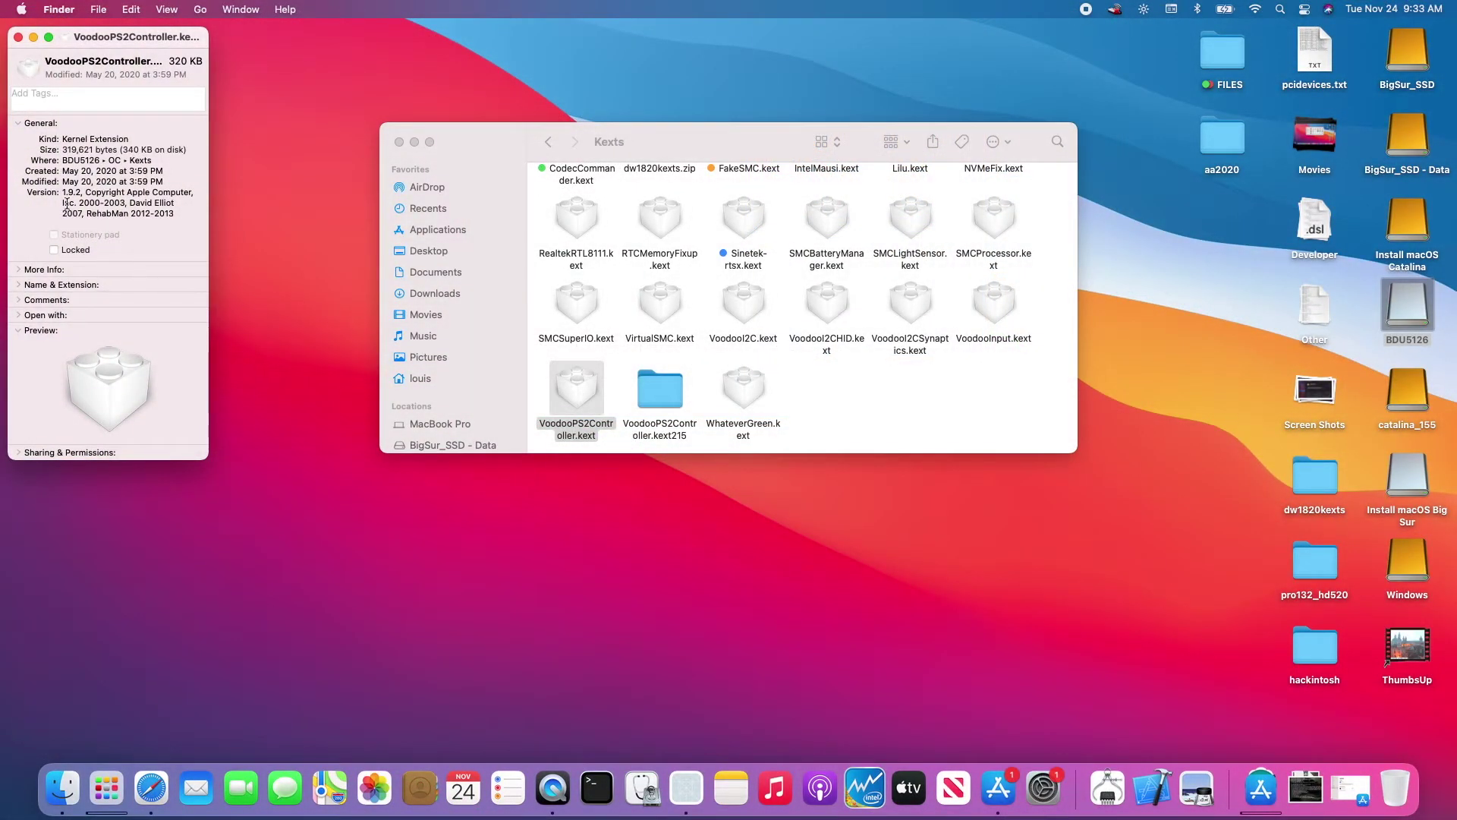
- Close the VoodooPS2Controller info and show VoodooInput.kext's info, version 1.0.6
{"action": "left_click", "coordinate": [19, 37]}
{"action": "left_click", "coordinate": [848, 422]}
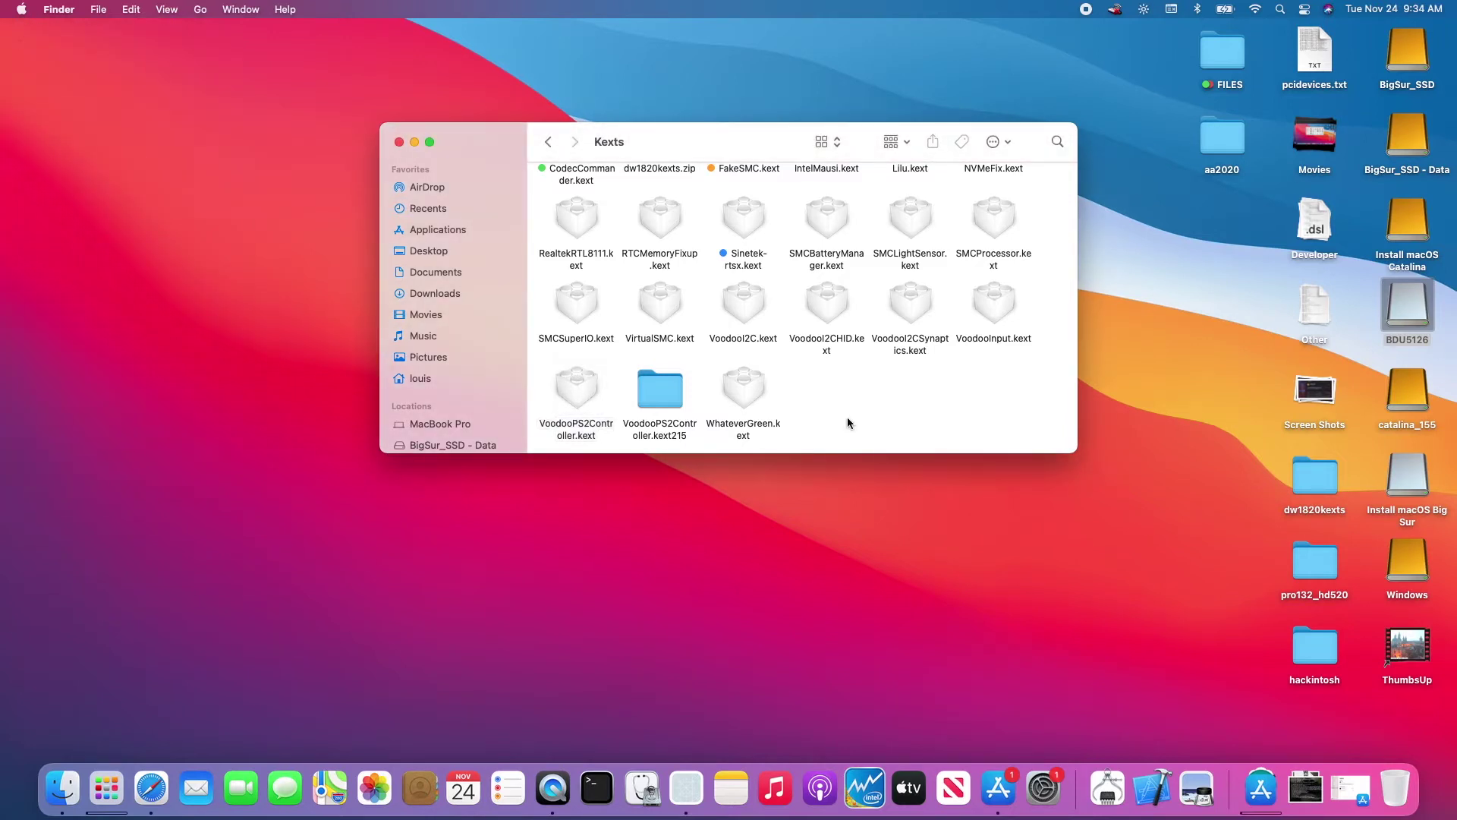
{"action": "left_click", "coordinate": [997, 307]}
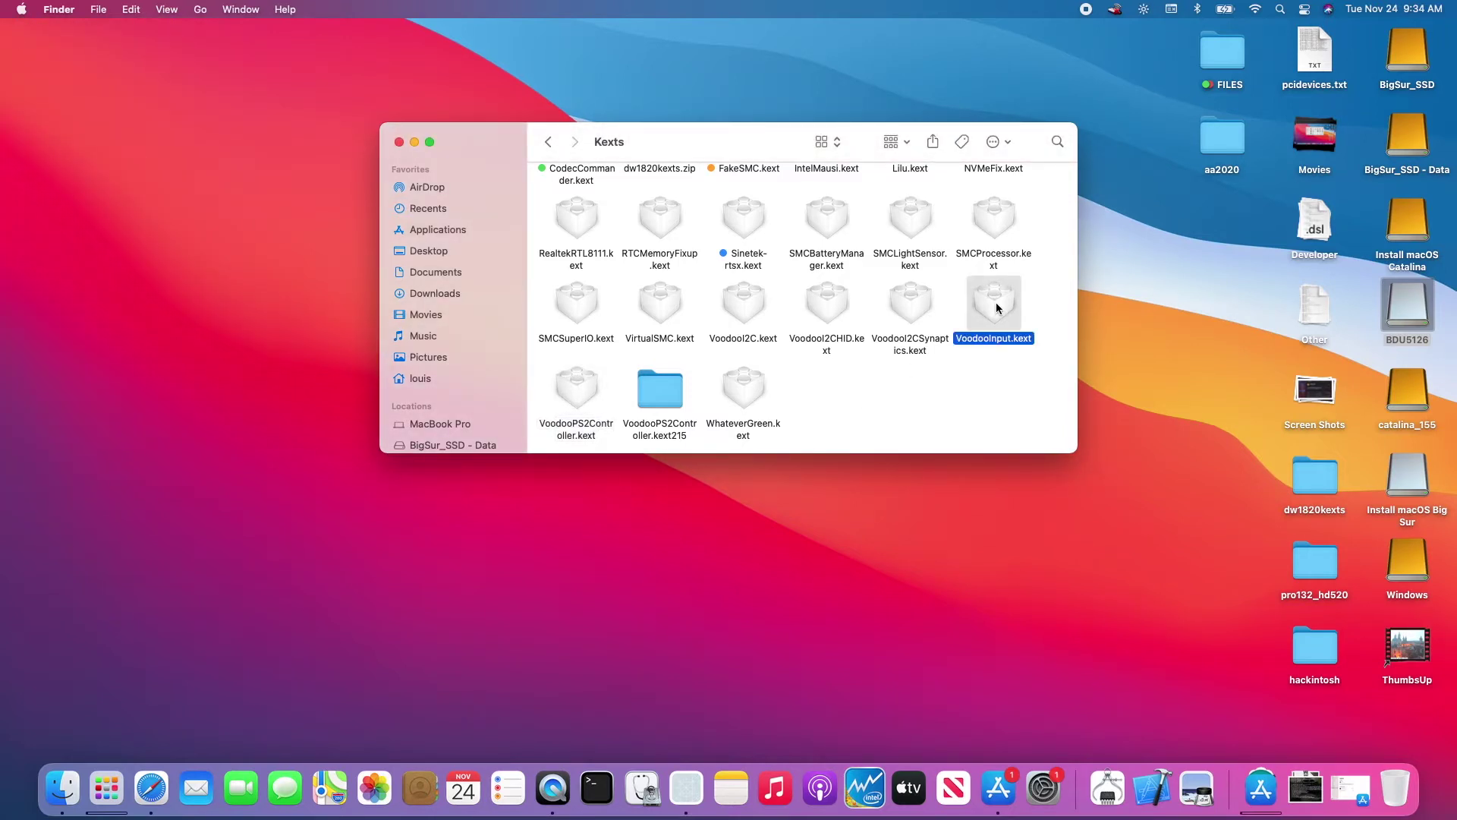
{"action": "key", "text": "super+i"}
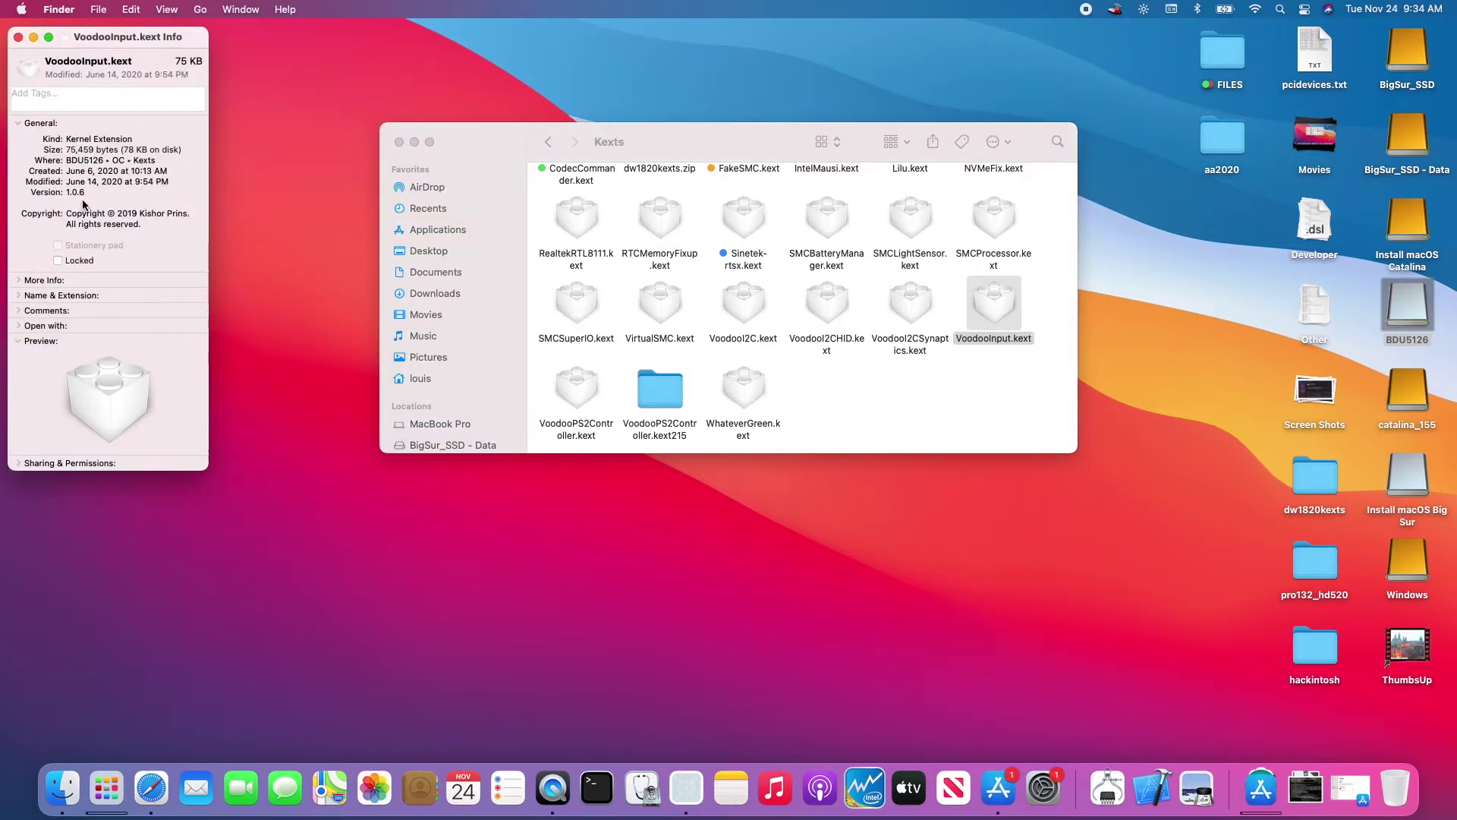
- Close the info window and open the OC folder on the BDU5126 drive
{"action": "left_click", "coordinate": [19, 38]}
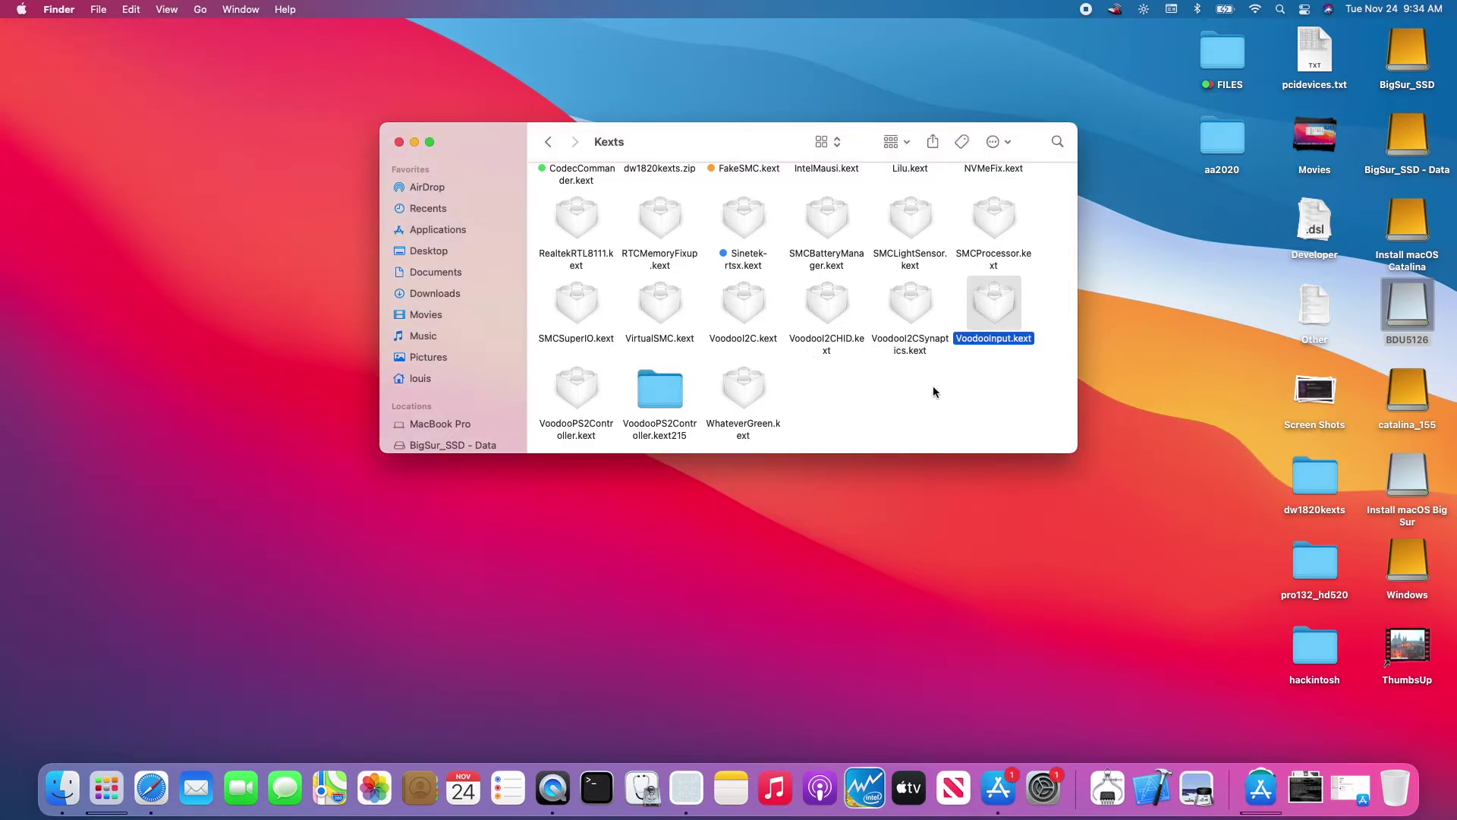
{"action": "double_click", "coordinate": [1408, 307]}
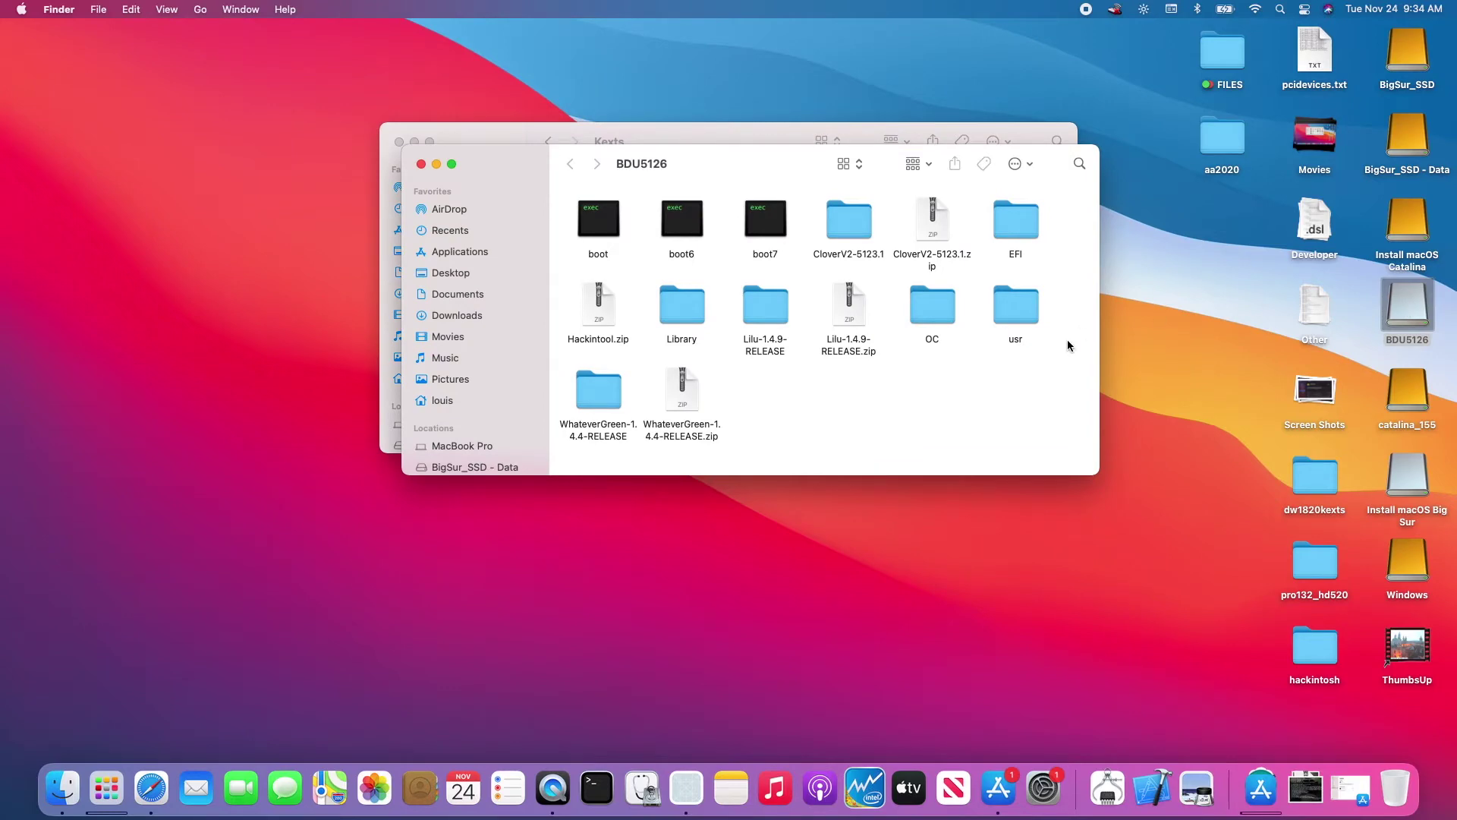
{"action": "double_click", "coordinate": [938, 308]}
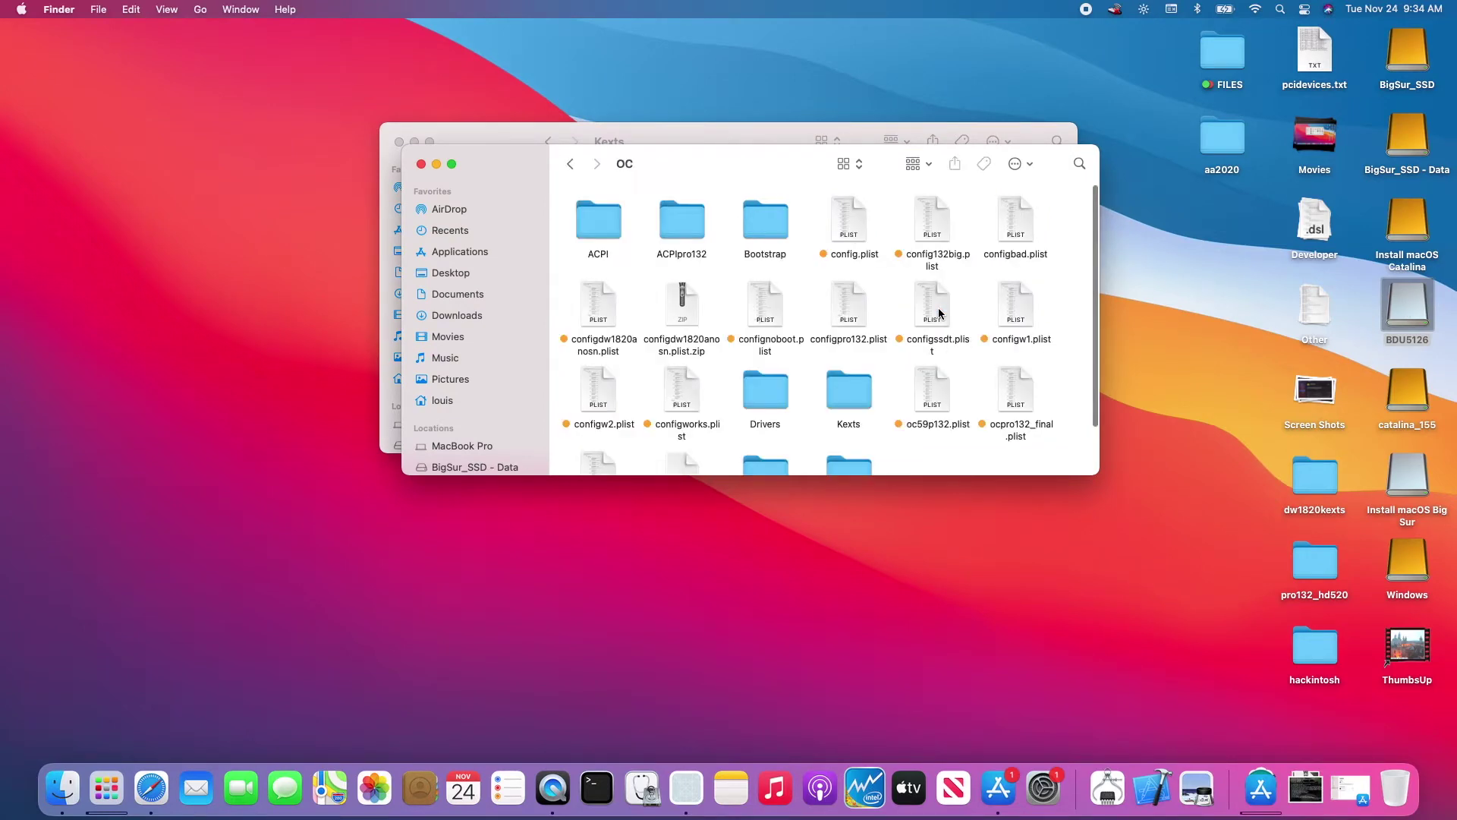
- Open config.plist and expand Kernel Item 0 (Lilu) beside the Kexts folder window
{"action": "double_click", "coordinate": [862, 230]}
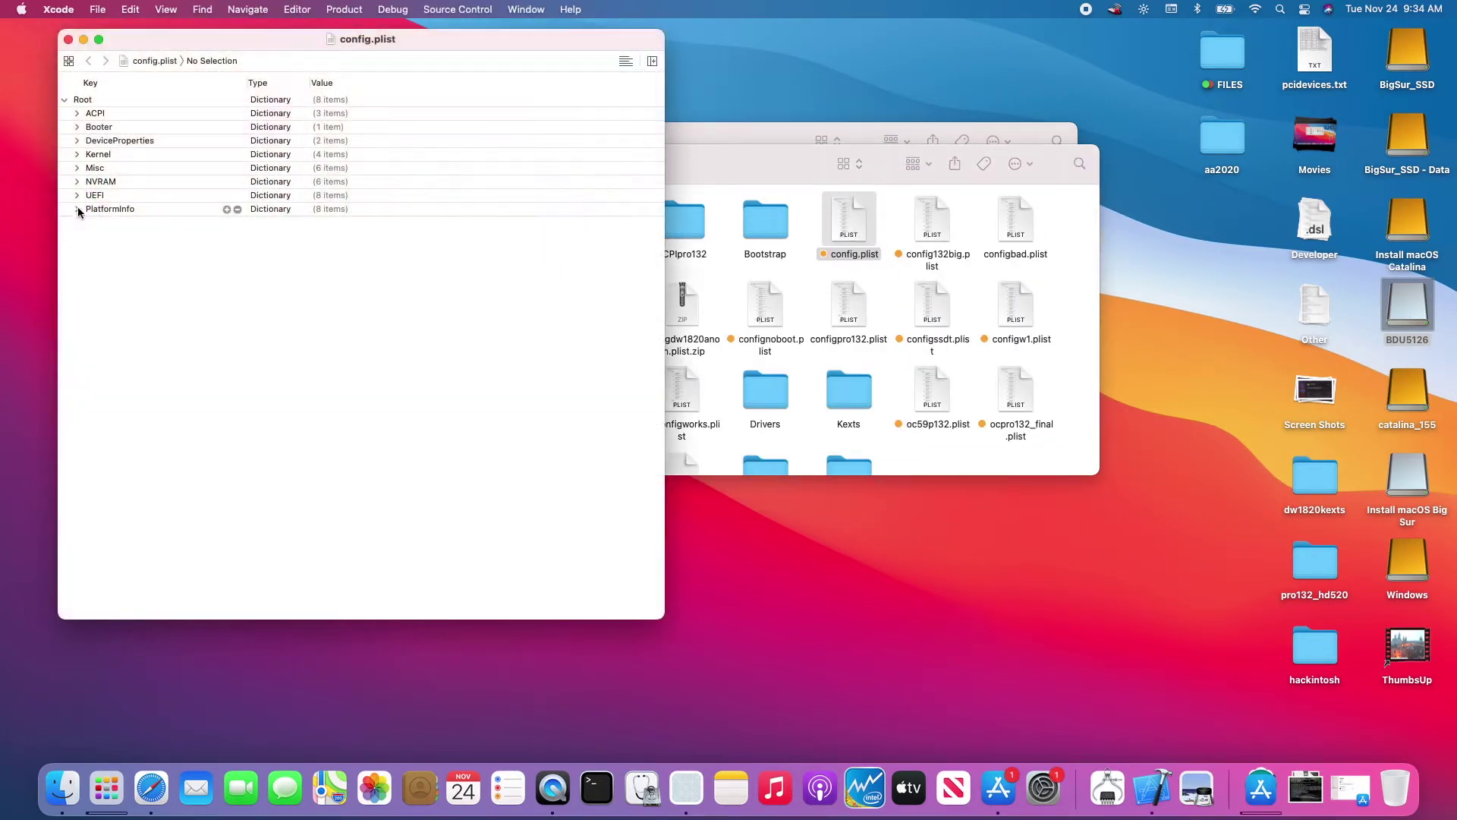
{"action": "left_click", "coordinate": [77, 154]}
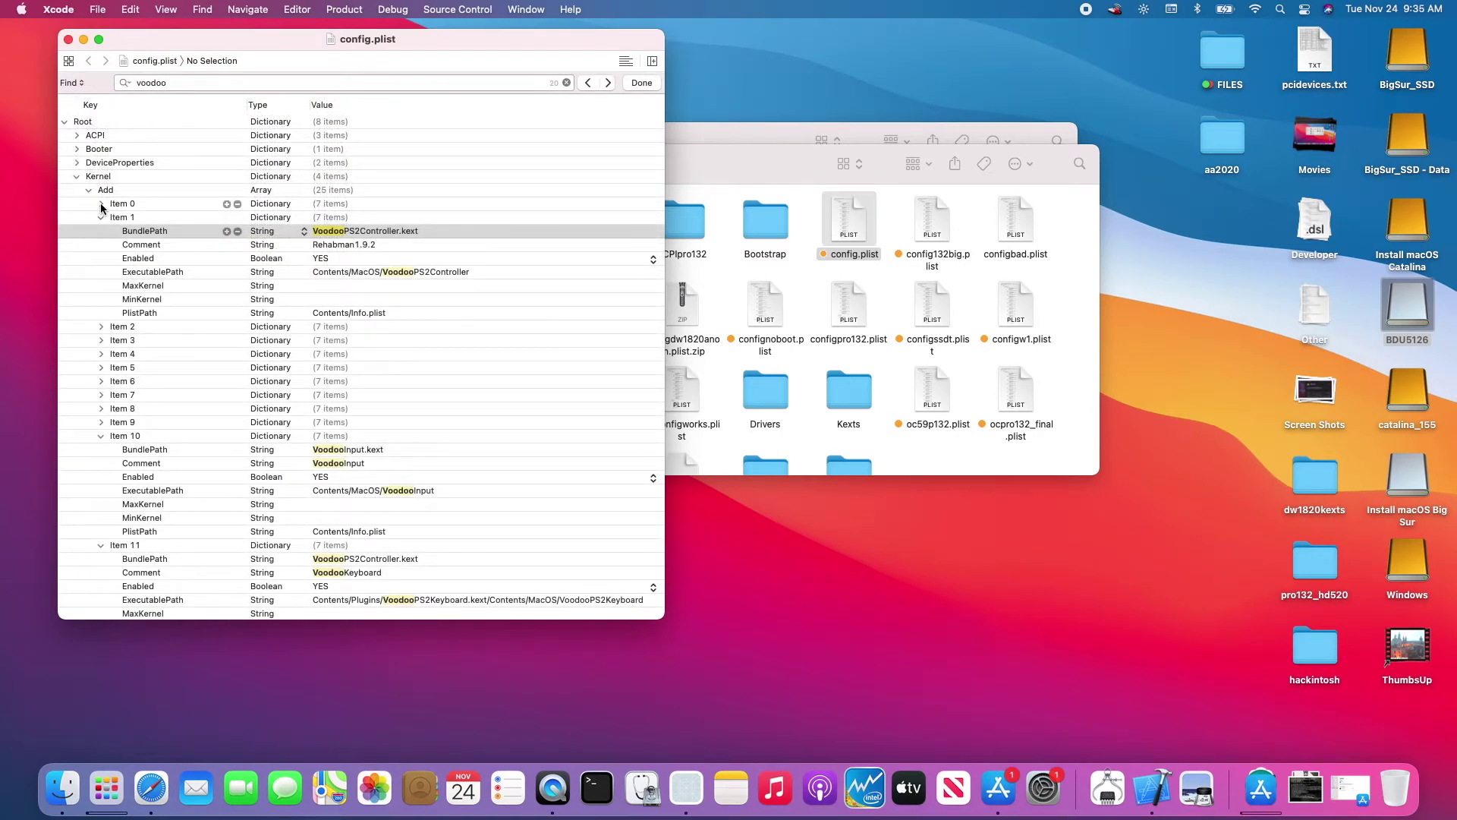
{"action": "left_click", "coordinate": [101, 204]}
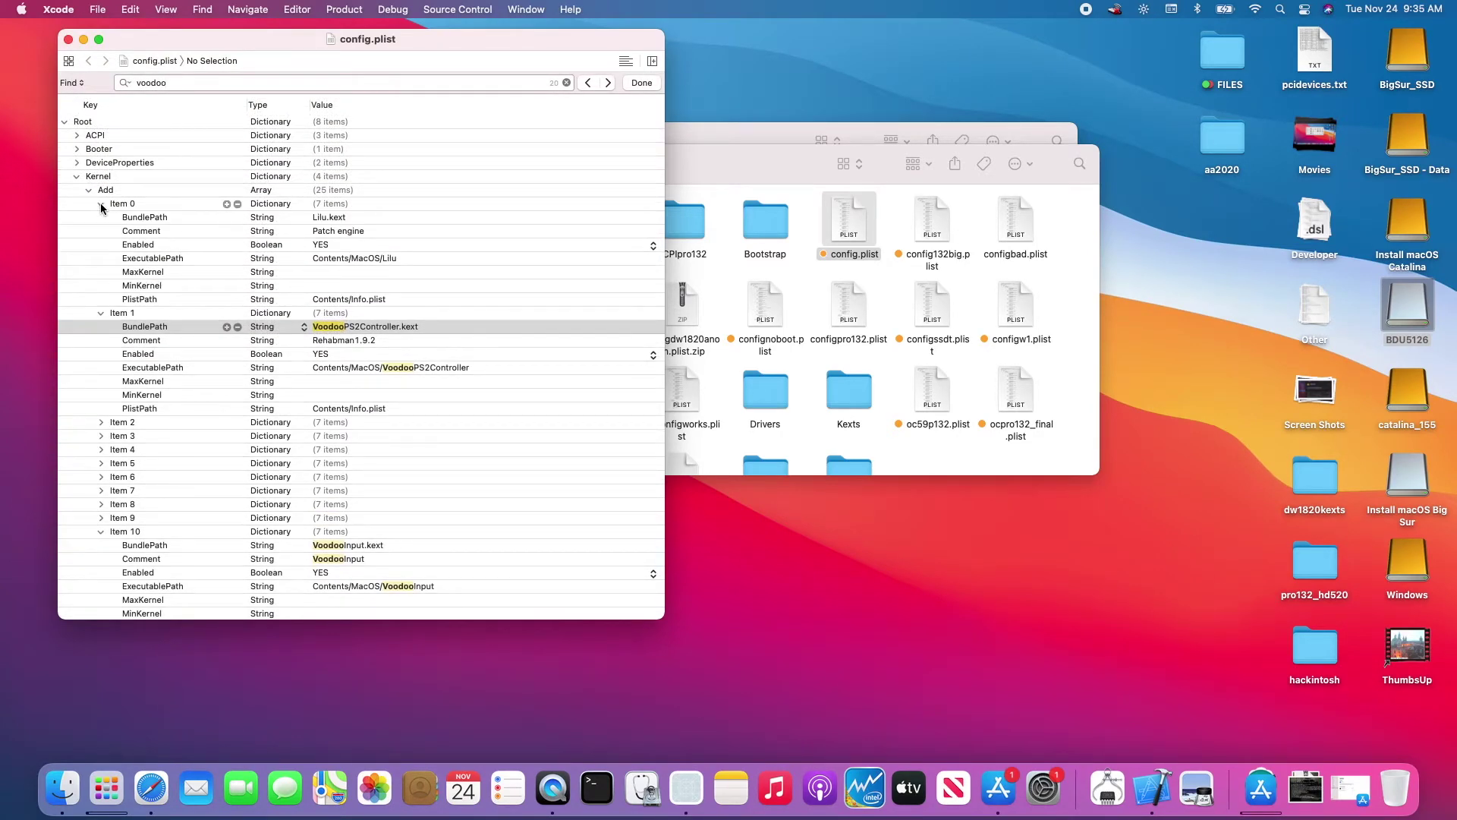
{"action": "left_click", "coordinate": [768, 170]}
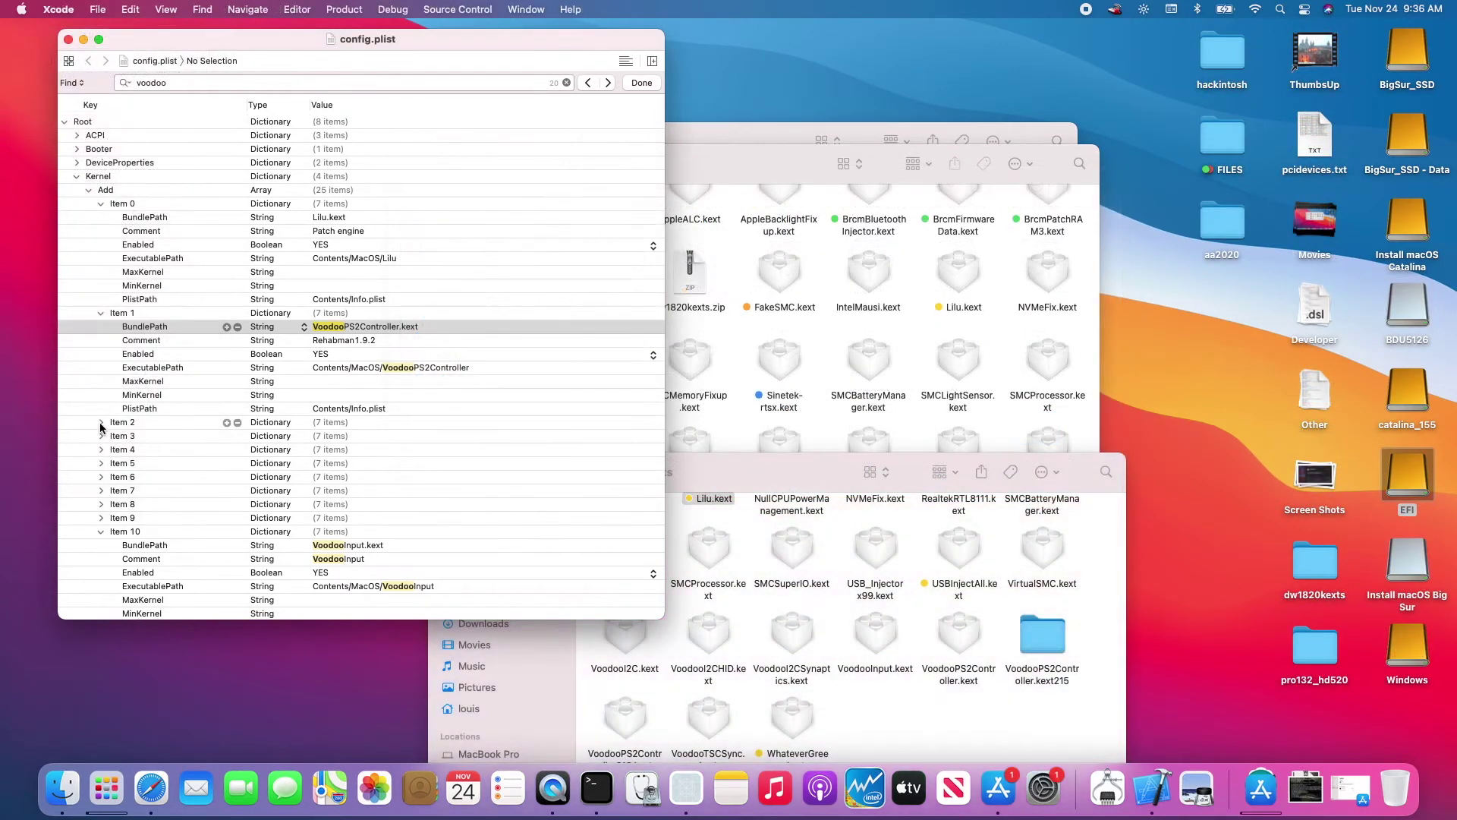
- Expand Items 2 (VirtualSMC) and 4 (WhateverGreen), then open the WhateverGreen-1.4.4-RELEASE folder
{"action": "left_click", "coordinate": [101, 424]}
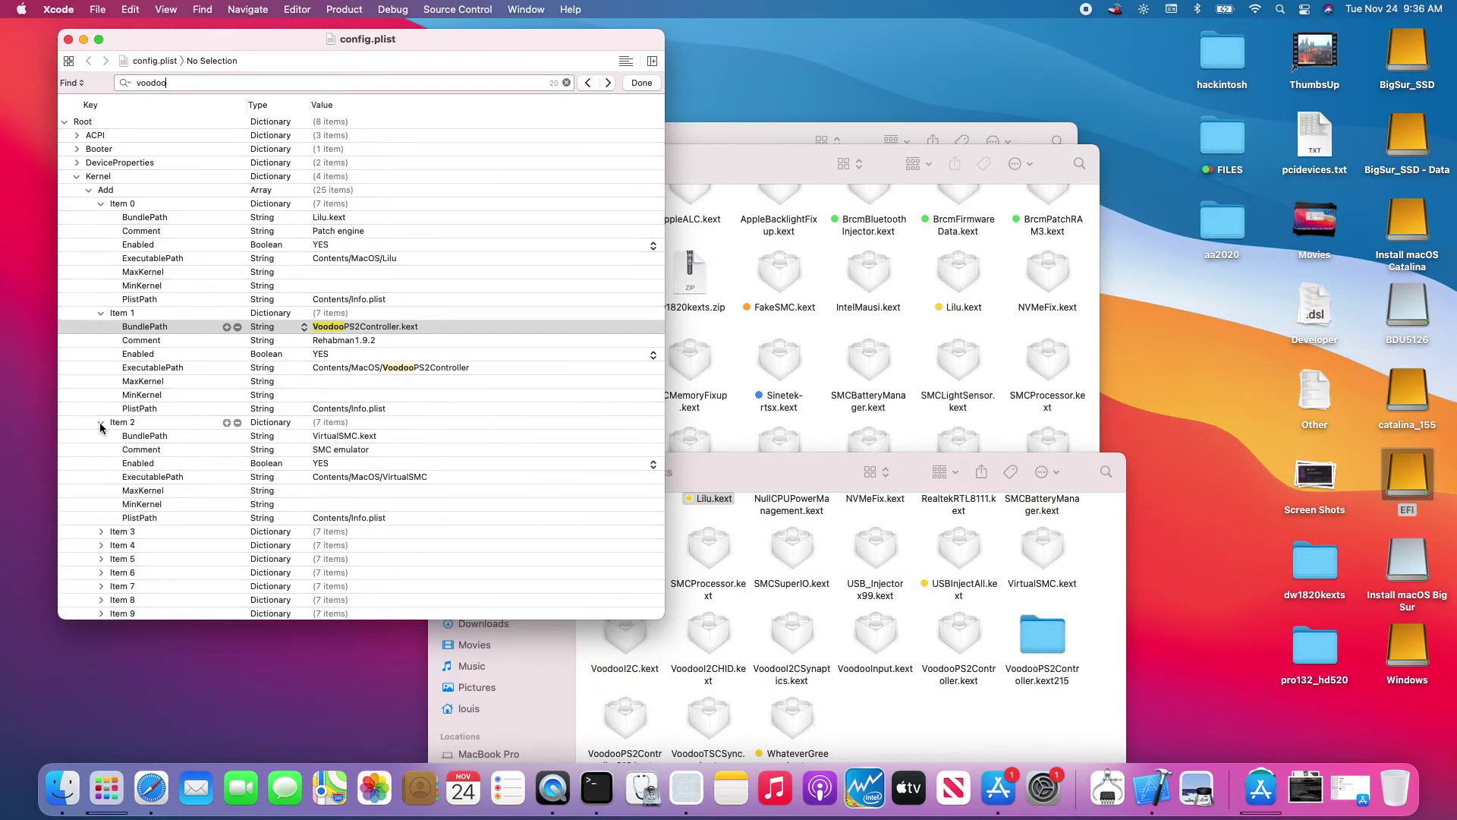
{"action": "scroll", "coordinate": [100, 493], "scroll_direction": "down", "scroll_amount": 3}
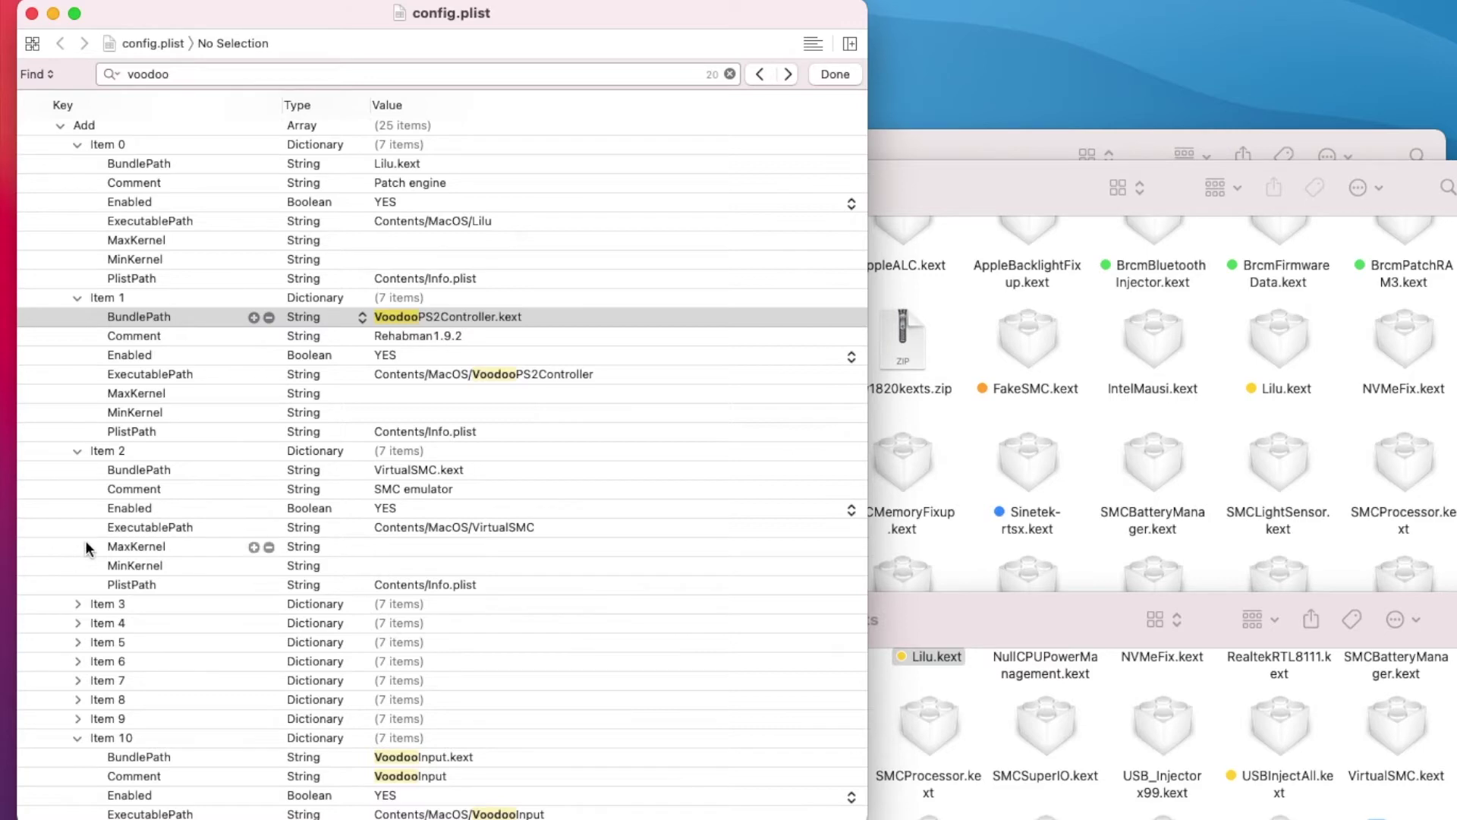
{"action": "scroll", "coordinate": [85, 539], "scroll_direction": "down", "scroll_amount": 3}
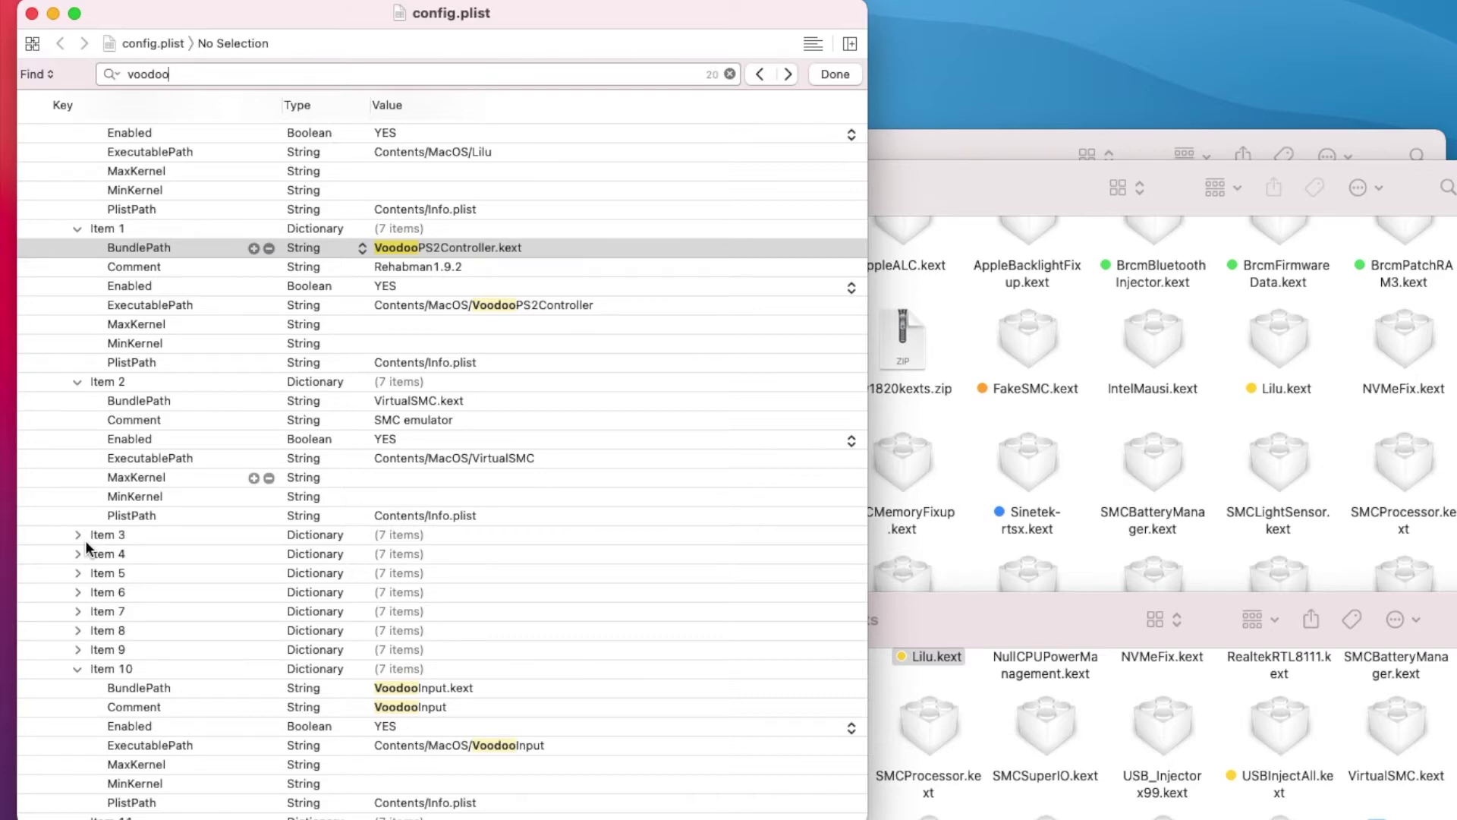
{"action": "scroll", "coordinate": [85, 540], "scroll_direction": "down", "scroll_amount": 5}
{"action": "left_click", "coordinate": [78, 252]}
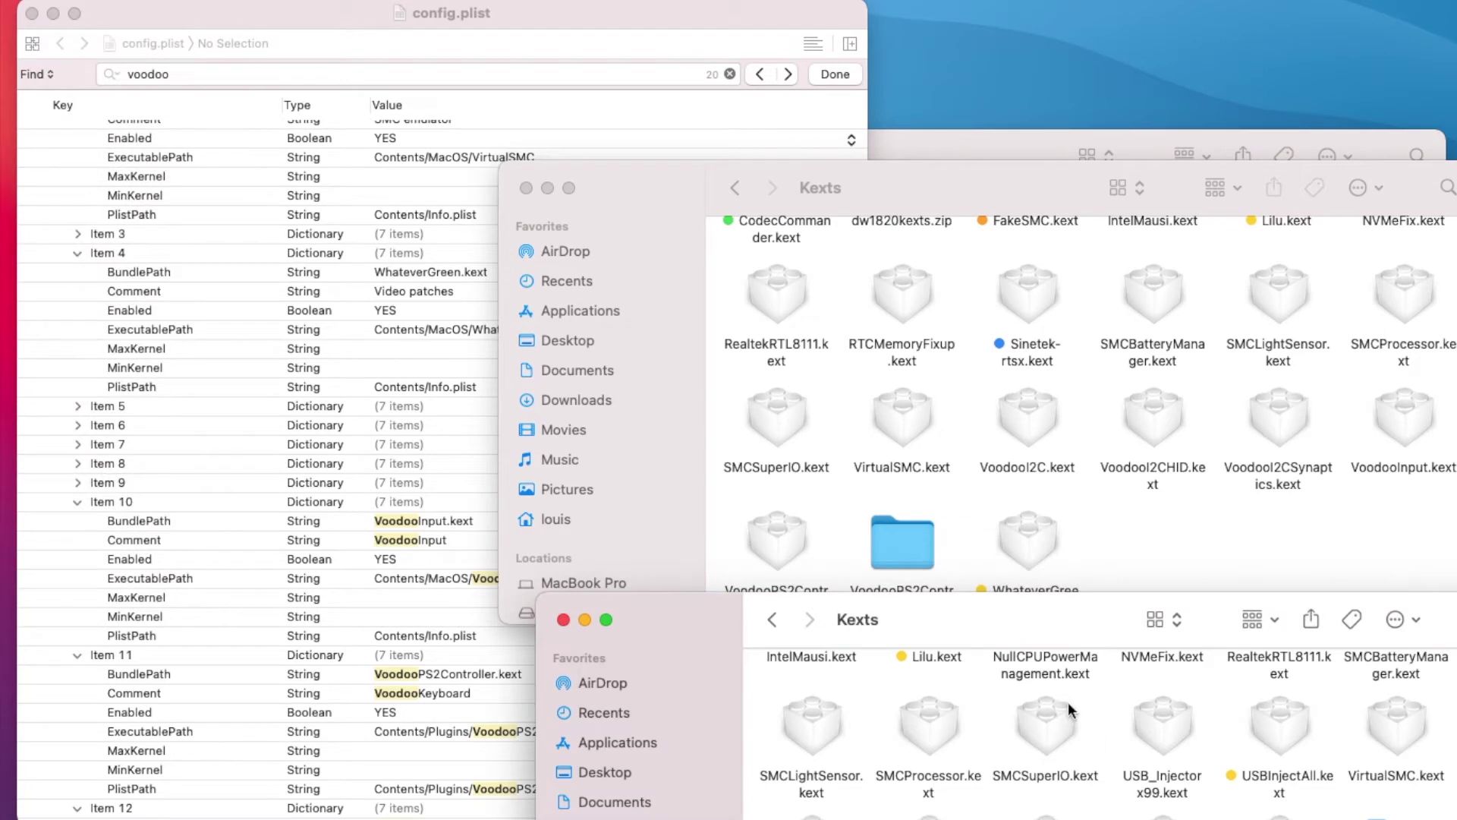
{"action": "left_click_drag", "start_coordinate": [1062, 622], "coordinate": [1071, 580]}
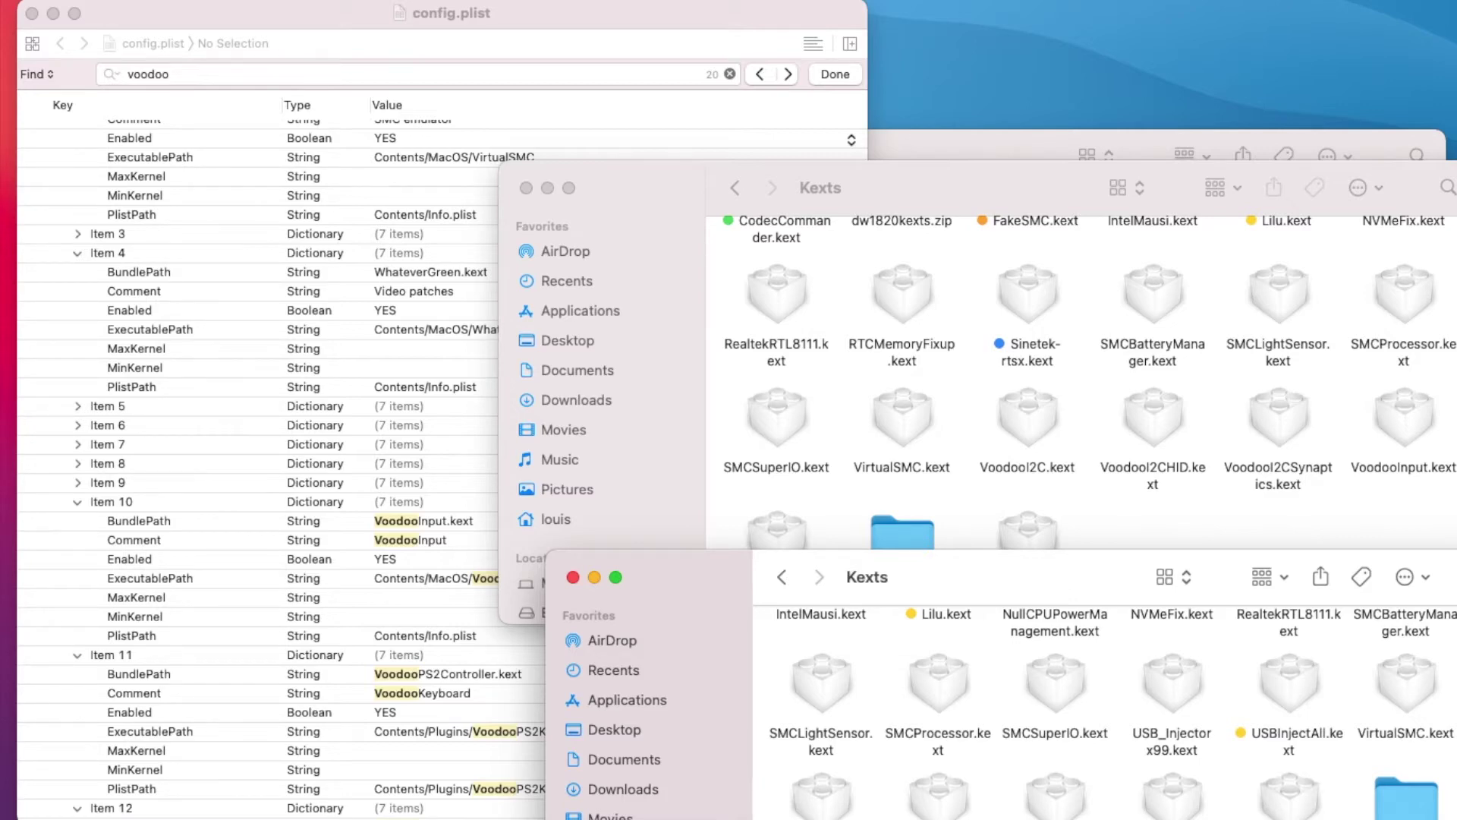
{"action": "key", "text": "super+o"}
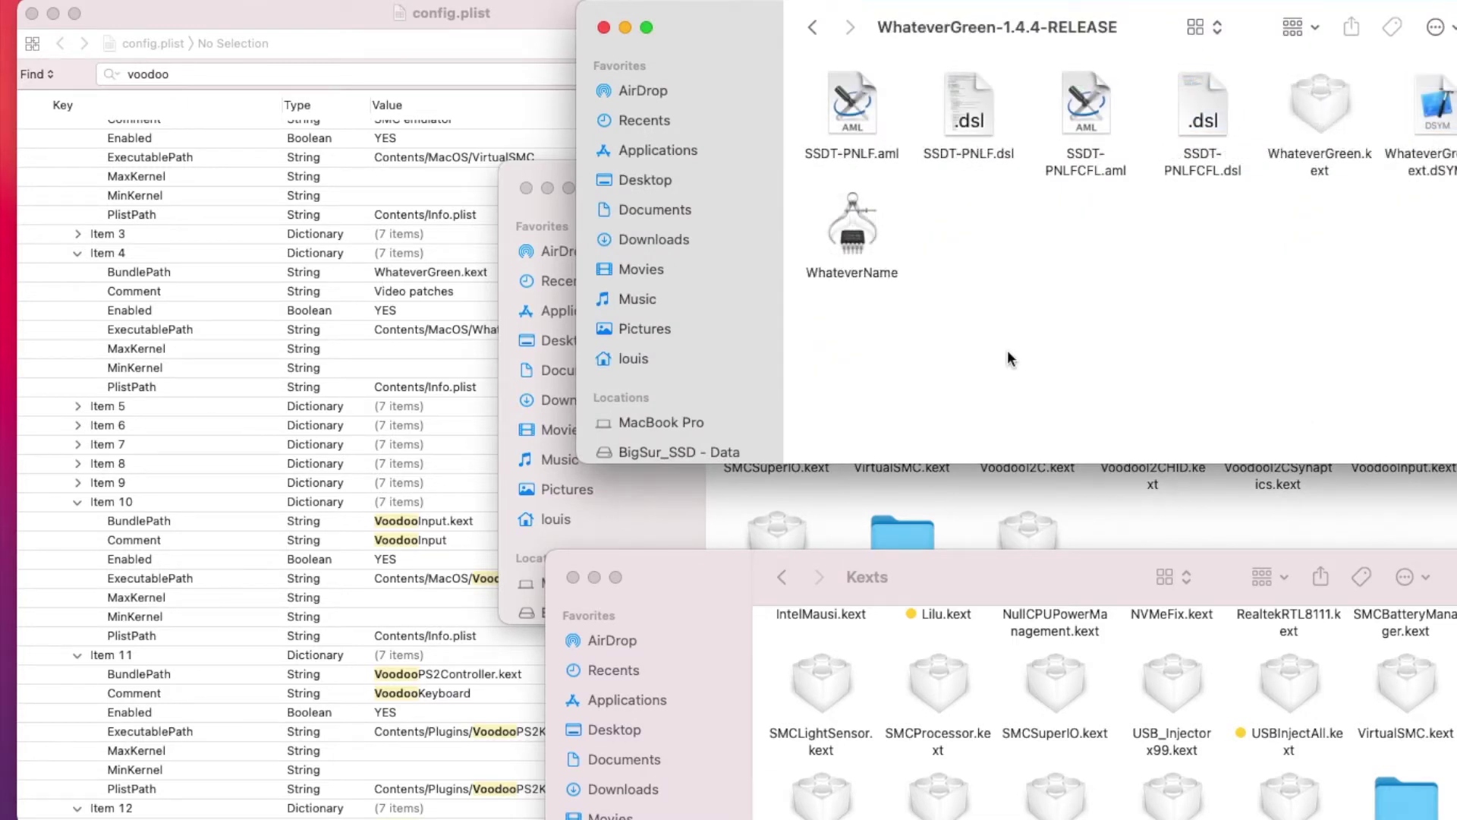
- Select SSDT-PNLF.aml, go back to the OC folder and browse the ACPI folder's tables
{"action": "left_click", "coordinate": [855, 153]}
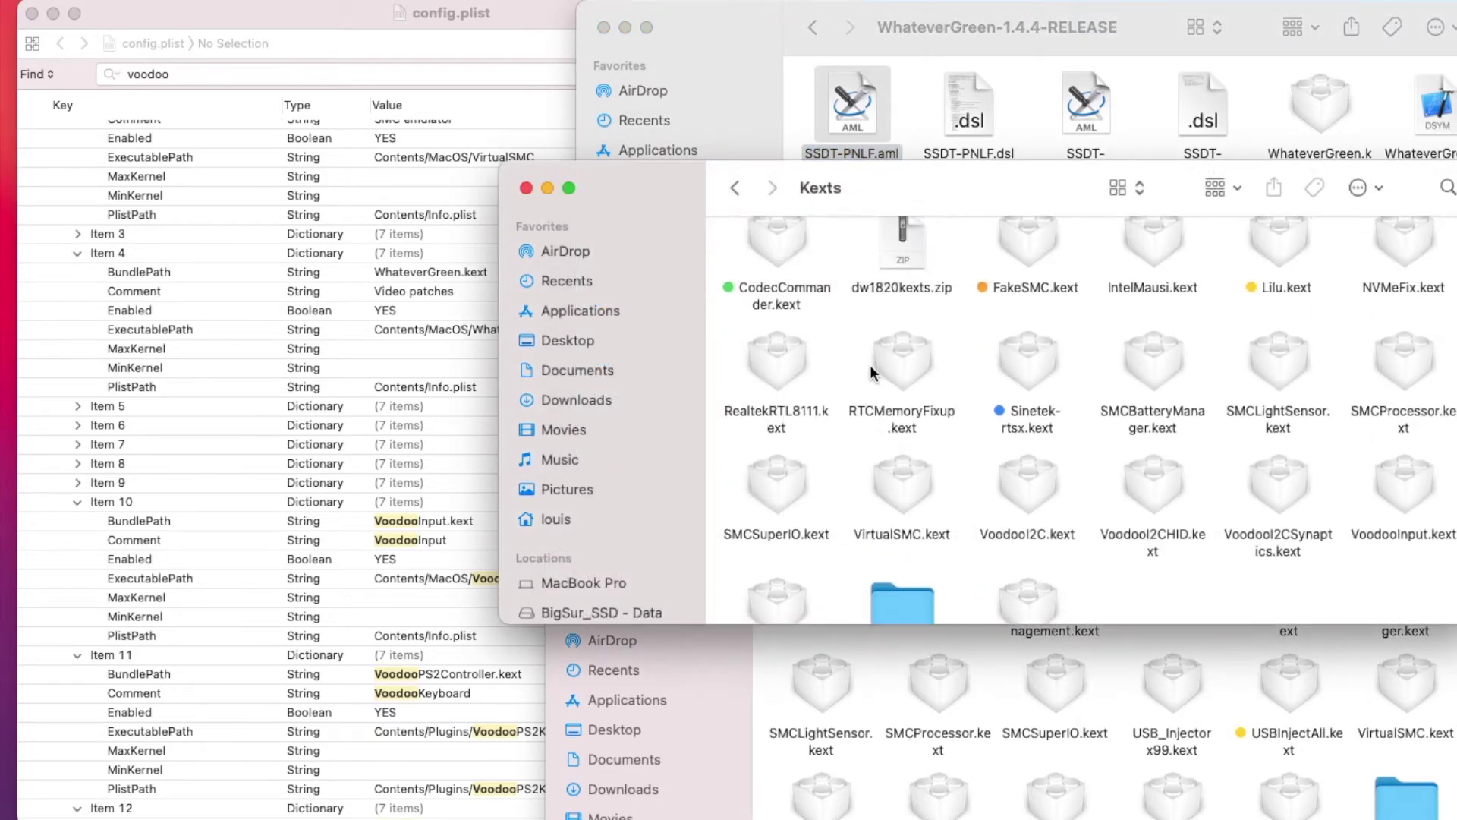
{"action": "scroll", "coordinate": [870, 364], "scroll_direction": "up", "scroll_amount": 3}
{"action": "left_click", "coordinate": [734, 187]}
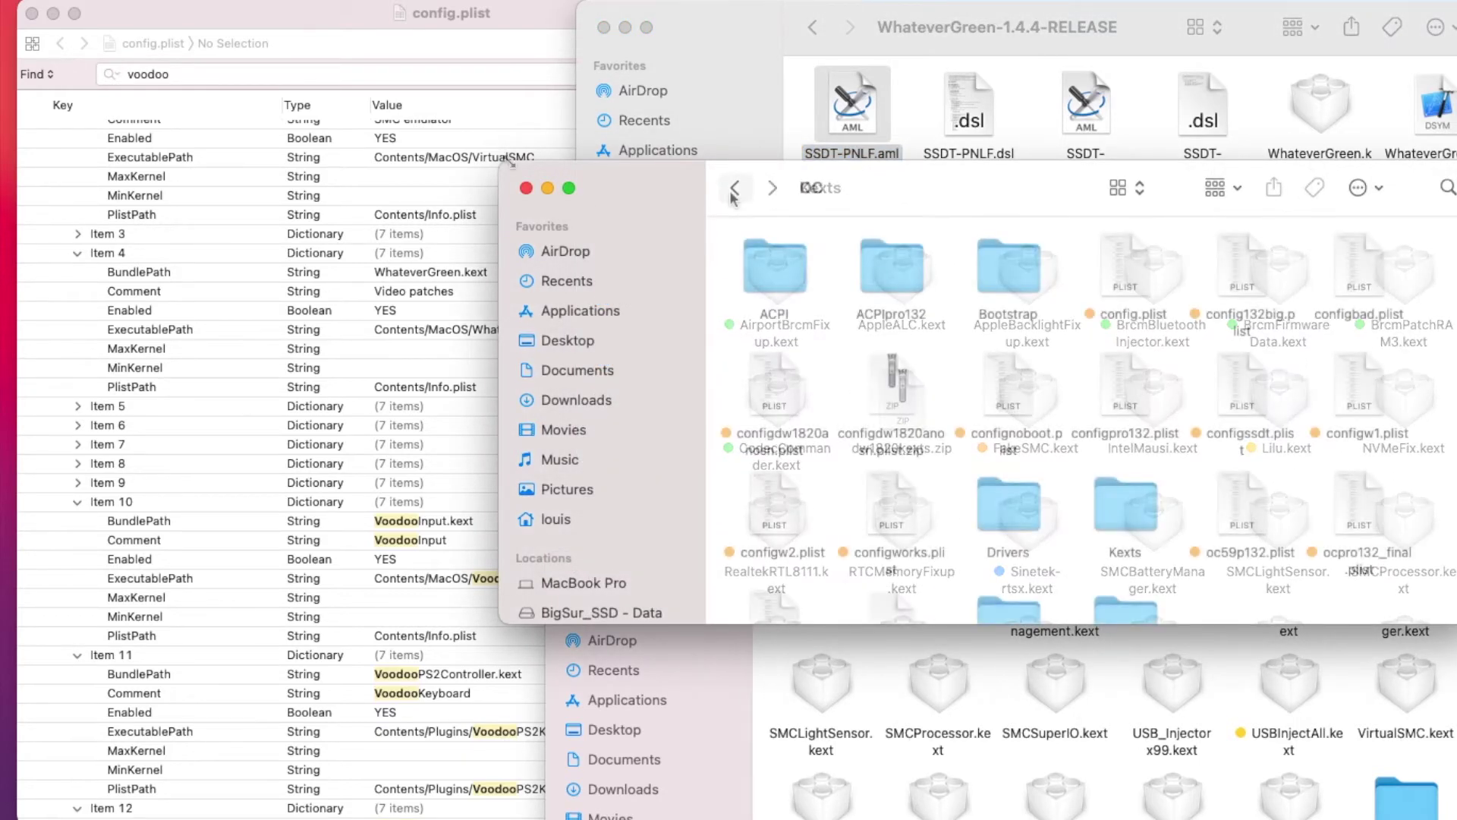
{"action": "double_click", "coordinate": [774, 287]}
{"action": "scroll", "coordinate": [1020, 432], "scroll_direction": "down", "scroll_amount": 5}
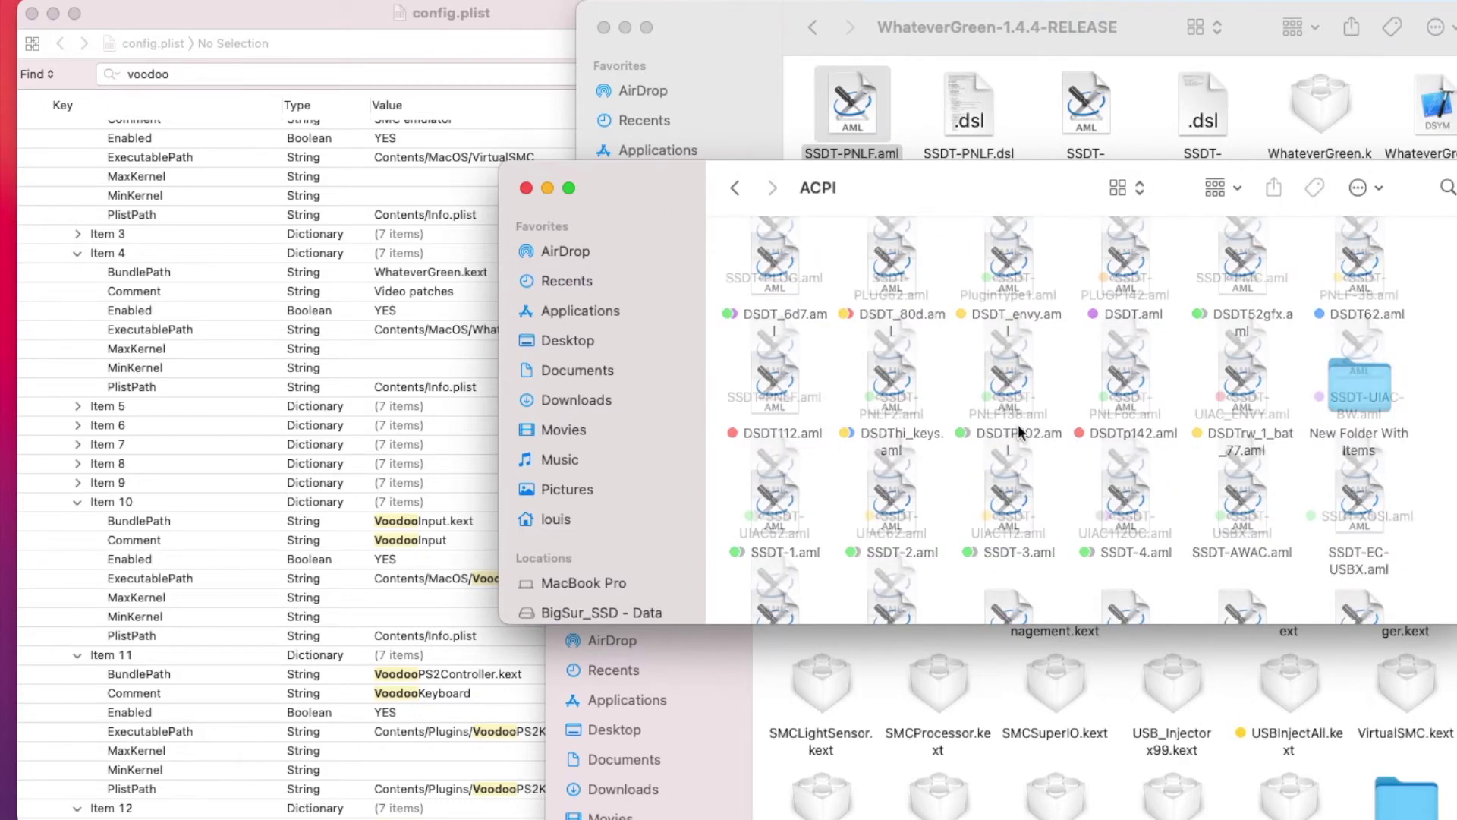
{"action": "scroll", "coordinate": [1019, 433], "scroll_direction": "down", "scroll_amount": 5}
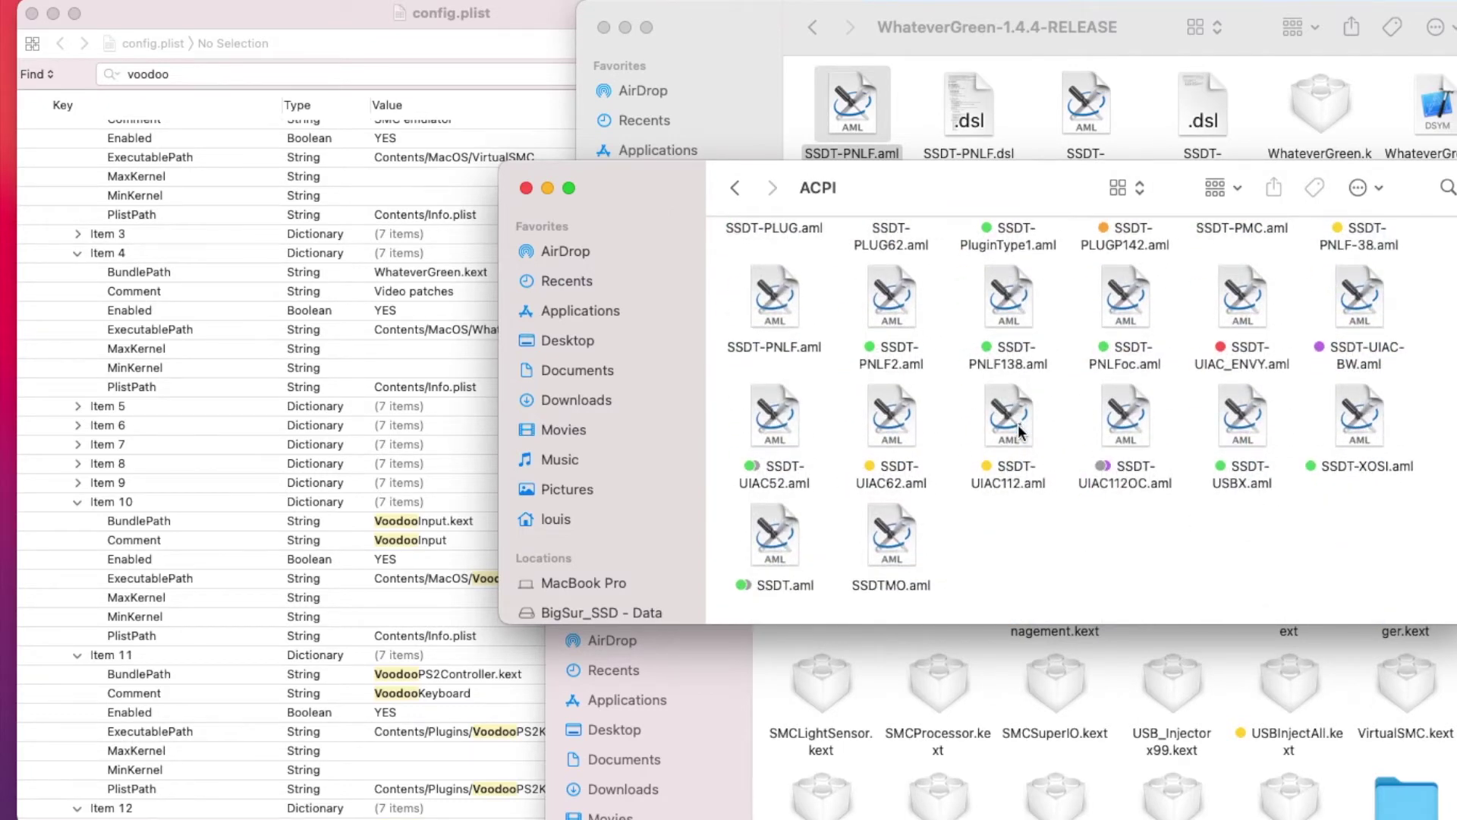
{"action": "scroll", "coordinate": [1019, 432], "scroll_direction": "up", "scroll_amount": 2}
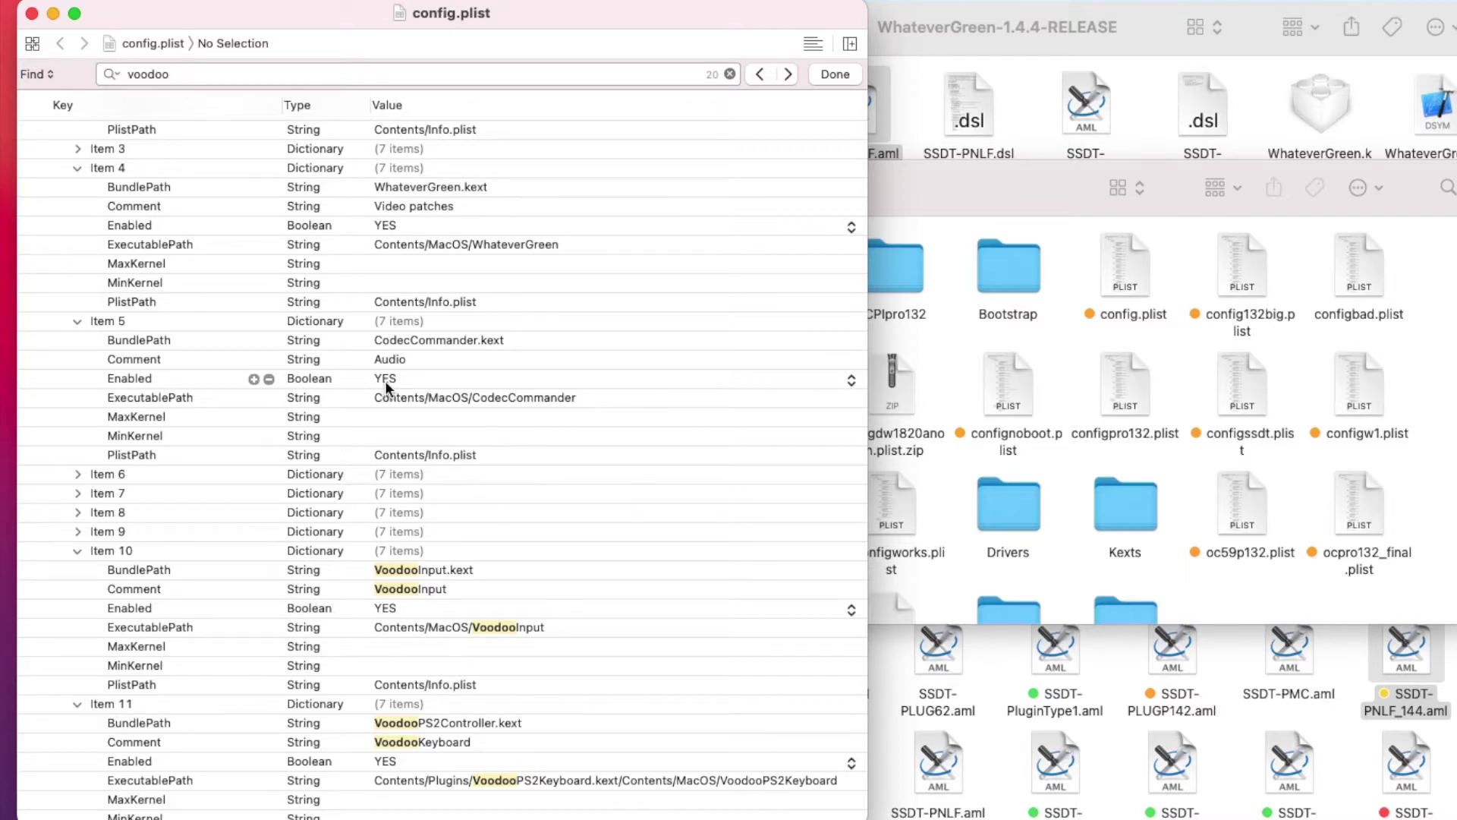
- Review Item 5 CodecCommander and expand Items 6 AppleALC and 7 USBInjectAll
{"action": "left_click", "coordinate": [385, 381]}
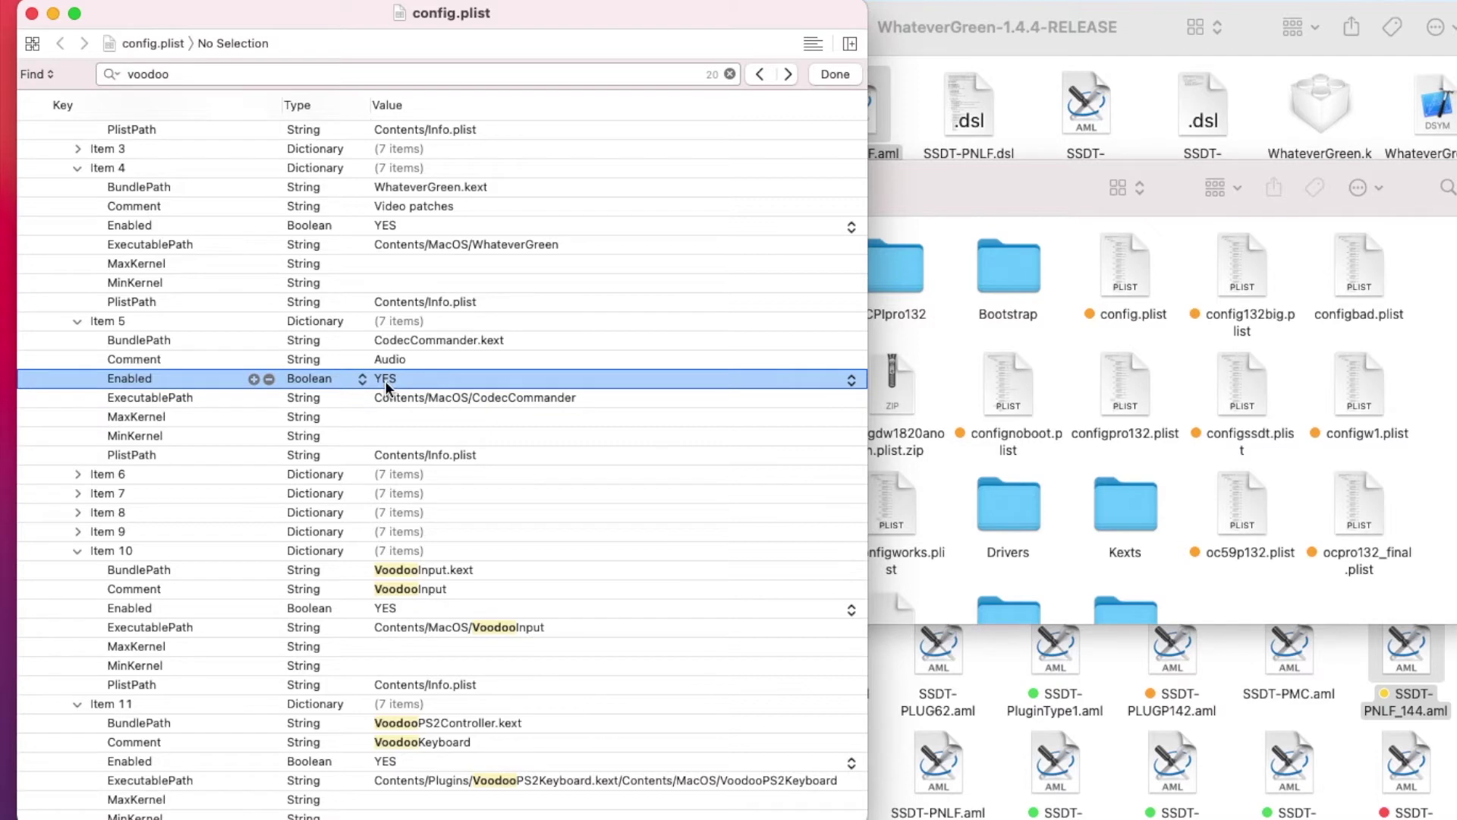
{"action": "left_click", "coordinate": [76, 474]}
{"action": "scroll", "coordinate": [75, 471], "scroll_direction": "down", "scroll_amount": 5}
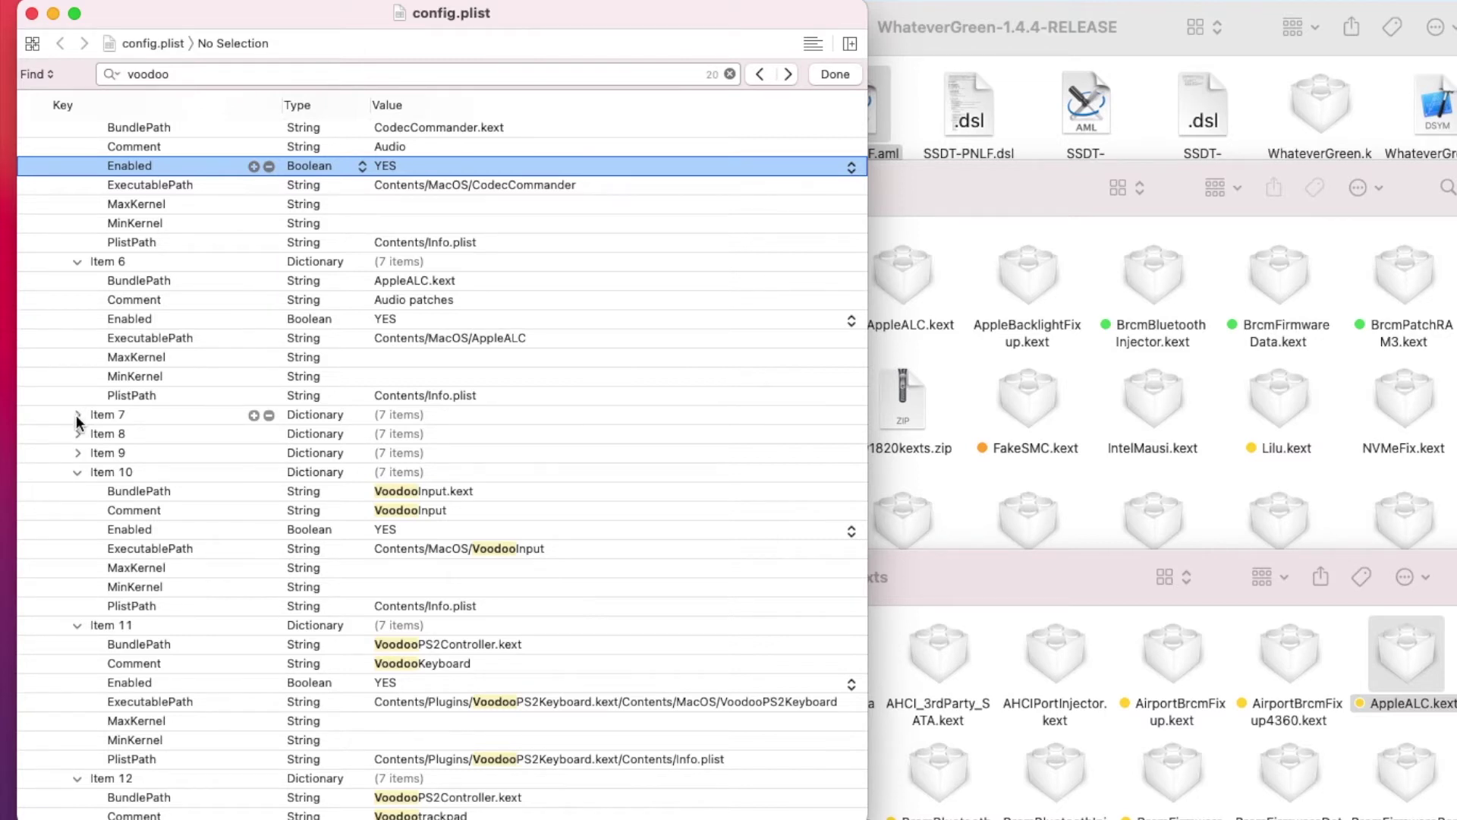
{"action": "left_click", "coordinate": [77, 415]}
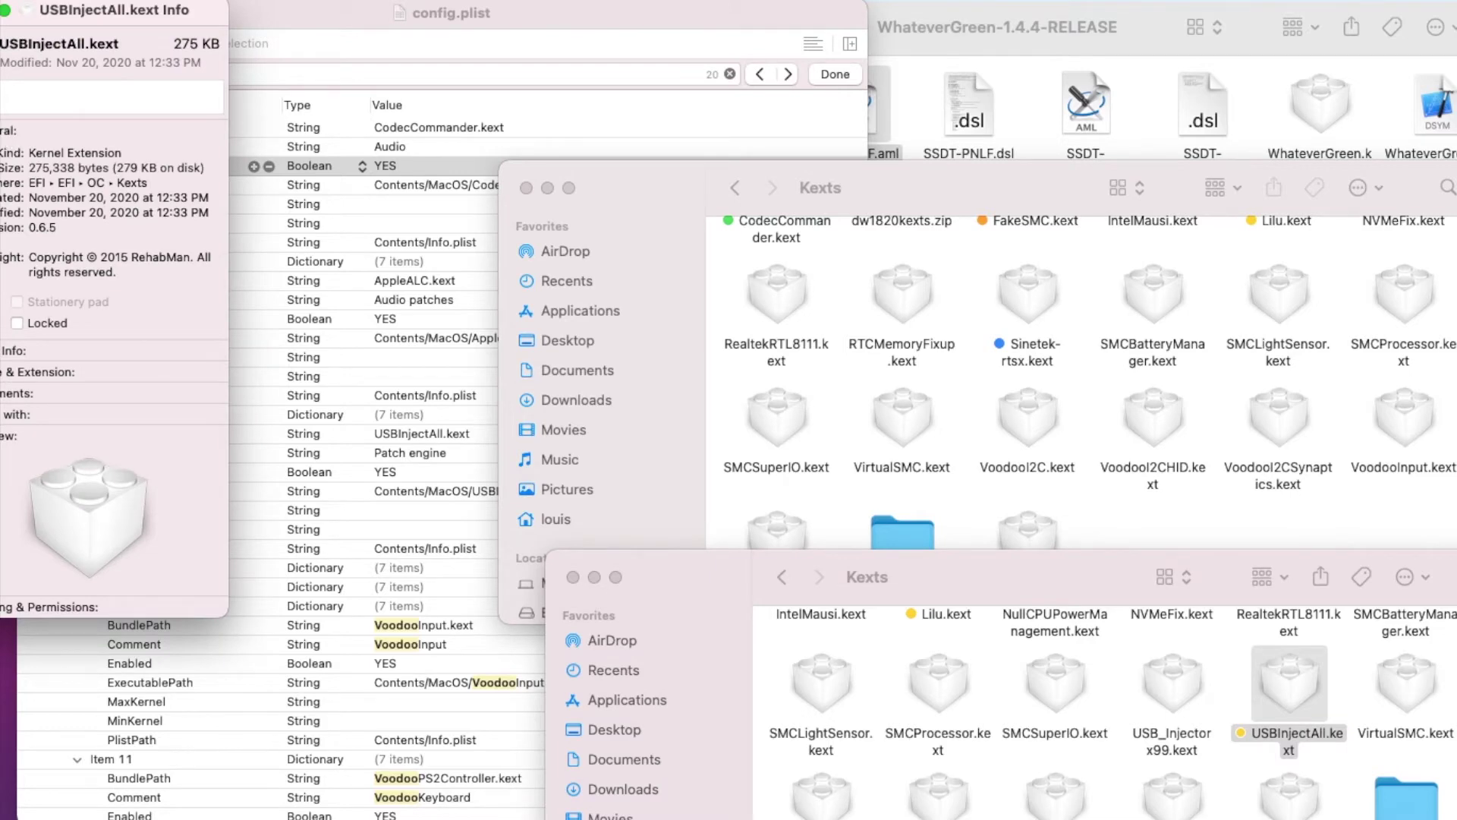
{"action": "key", "text": "super+w"}
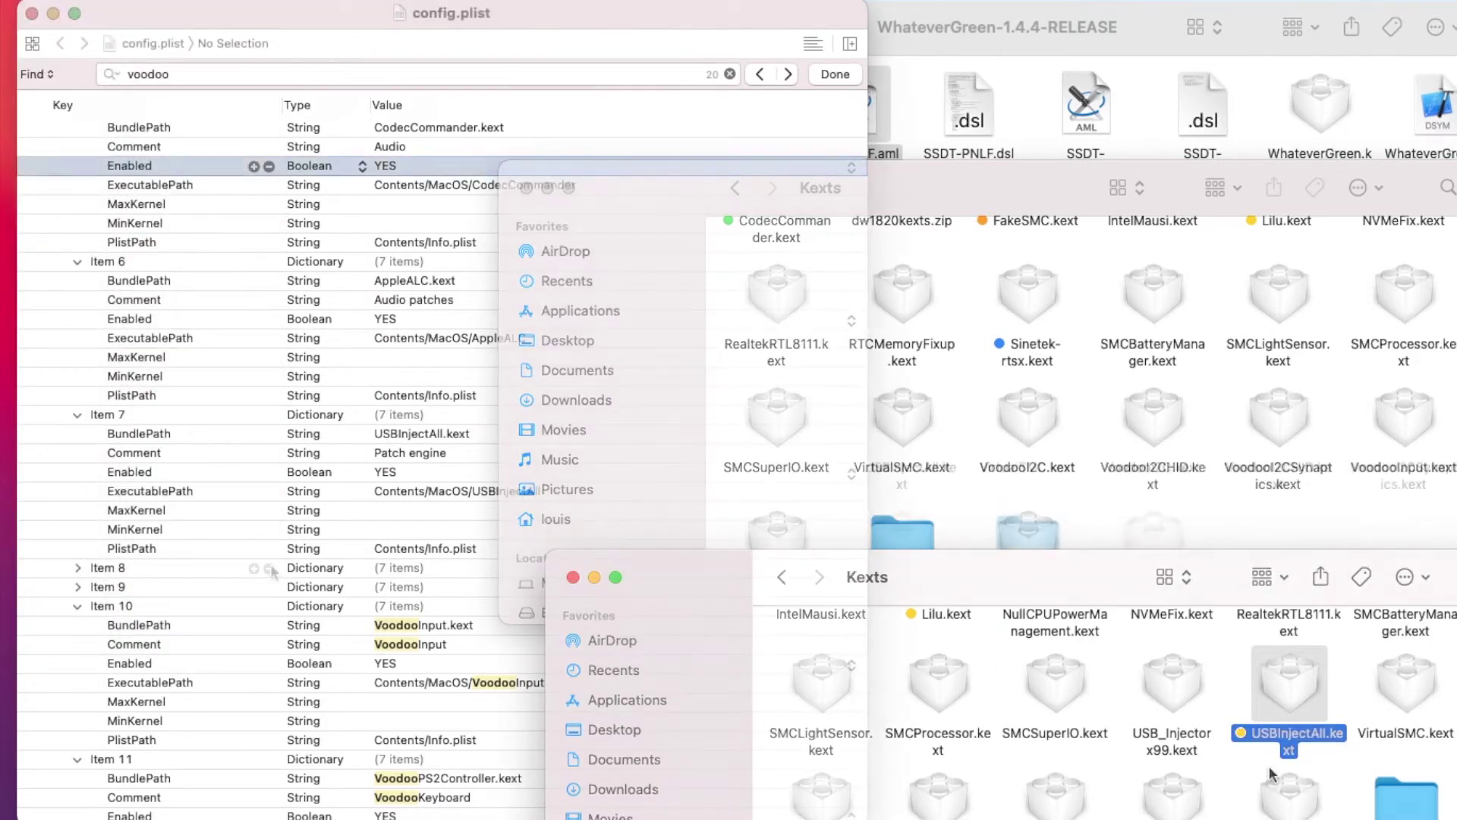
- Expand Item 8 IntelMausi and scroll through kernel Items 9–16
{"action": "scroll", "coordinate": [273, 572], "scroll_direction": "down", "scroll_amount": 4}
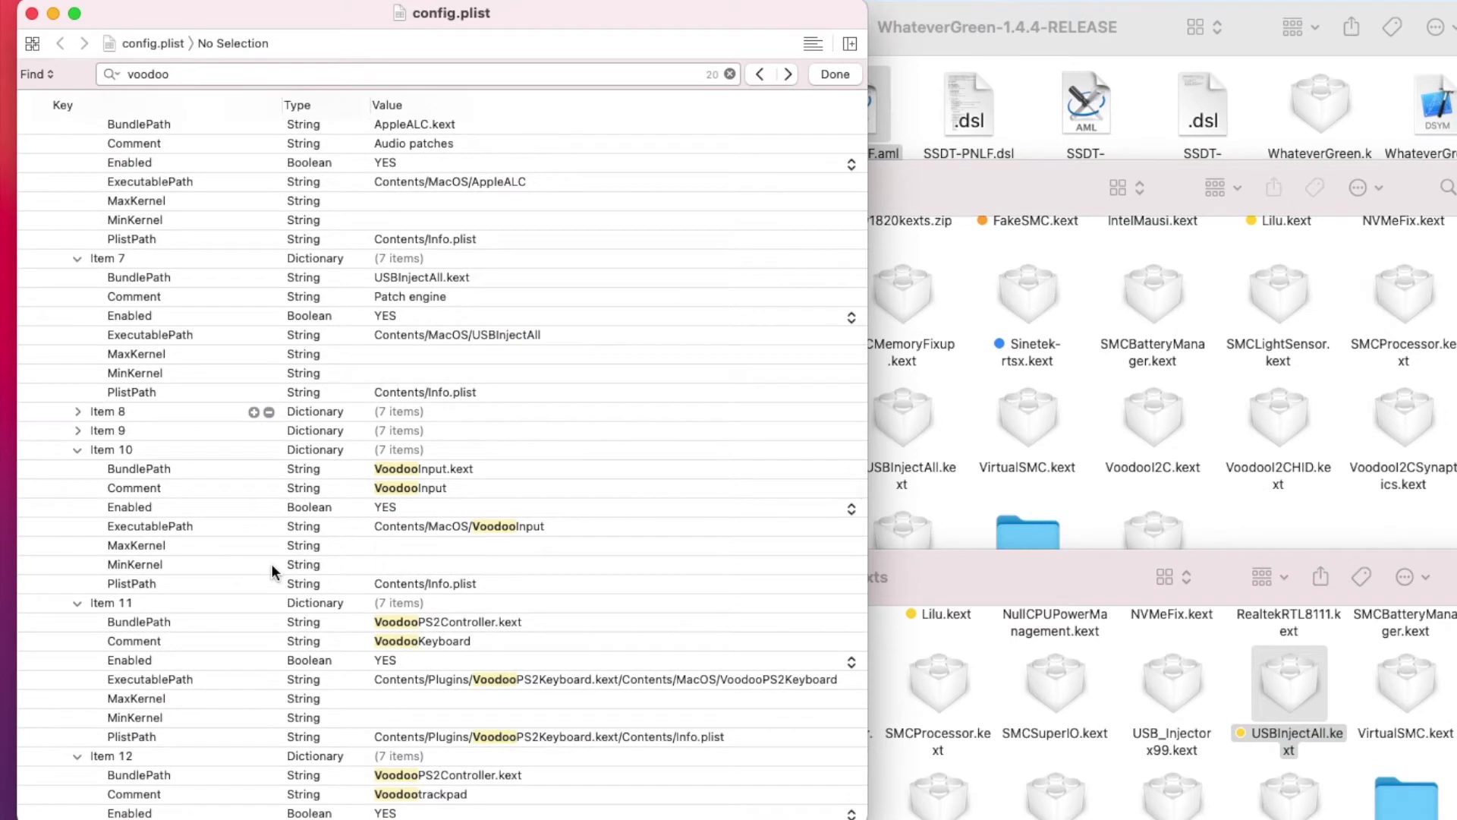
{"action": "left_click", "coordinate": [64, 411]}
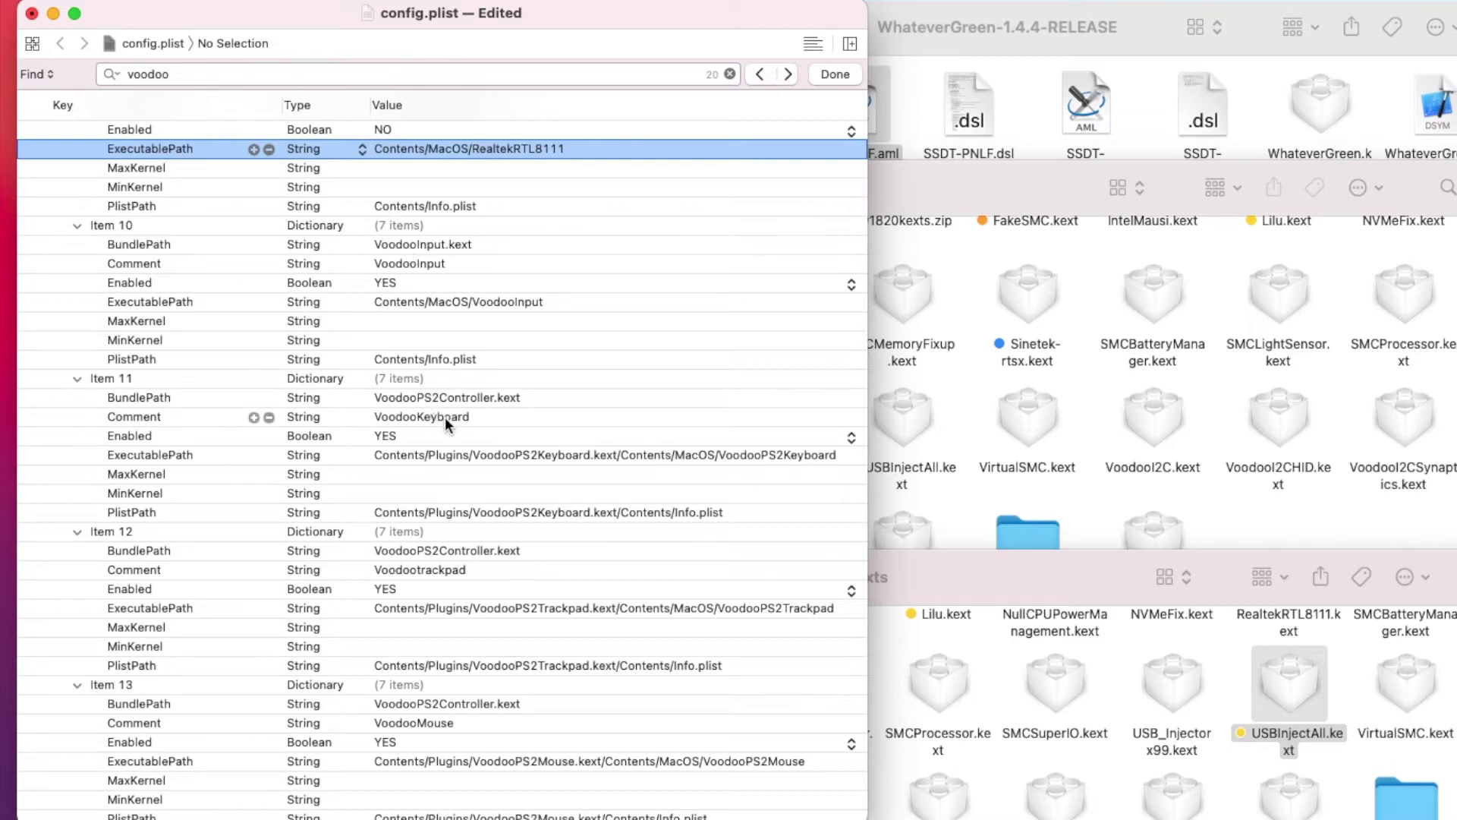
{"action": "scroll", "coordinate": [445, 417], "scroll_direction": "down", "scroll_amount": 3}
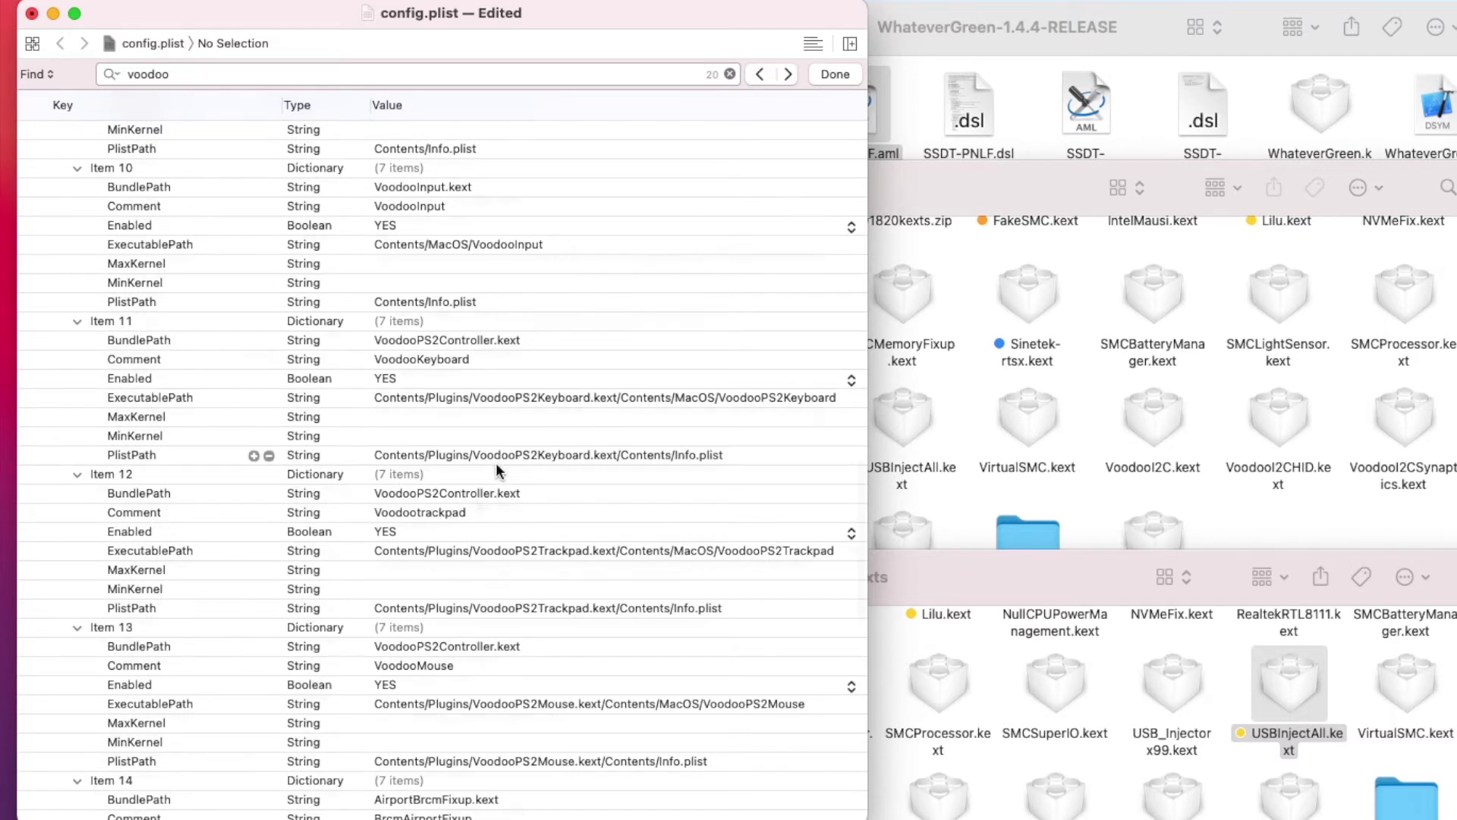
{"action": "scroll", "coordinate": [431, 412], "scroll_direction": "down", "scroll_amount": 5}
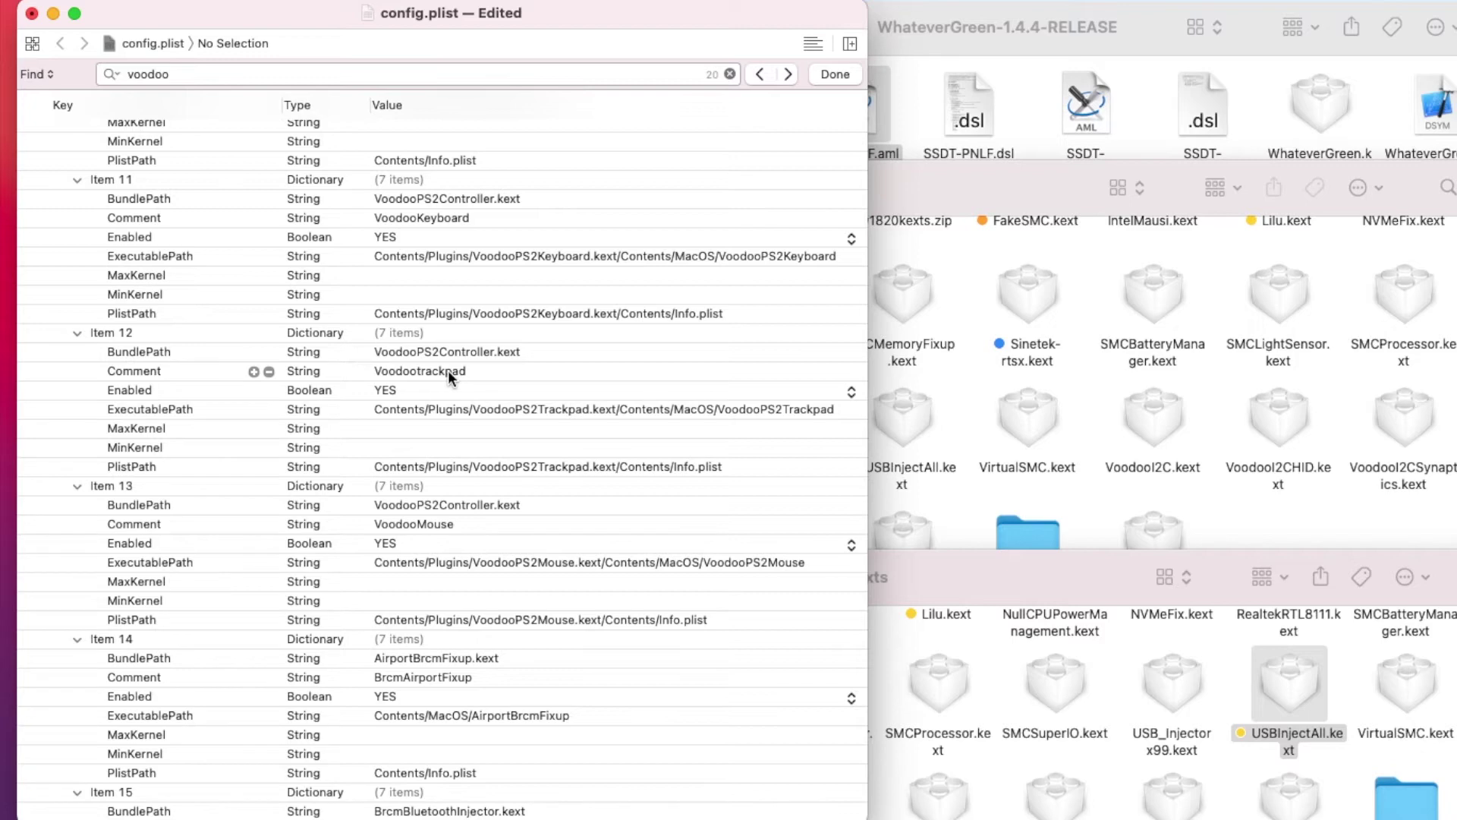
{"action": "scroll", "coordinate": [455, 373], "scroll_direction": "down", "scroll_amount": 4}
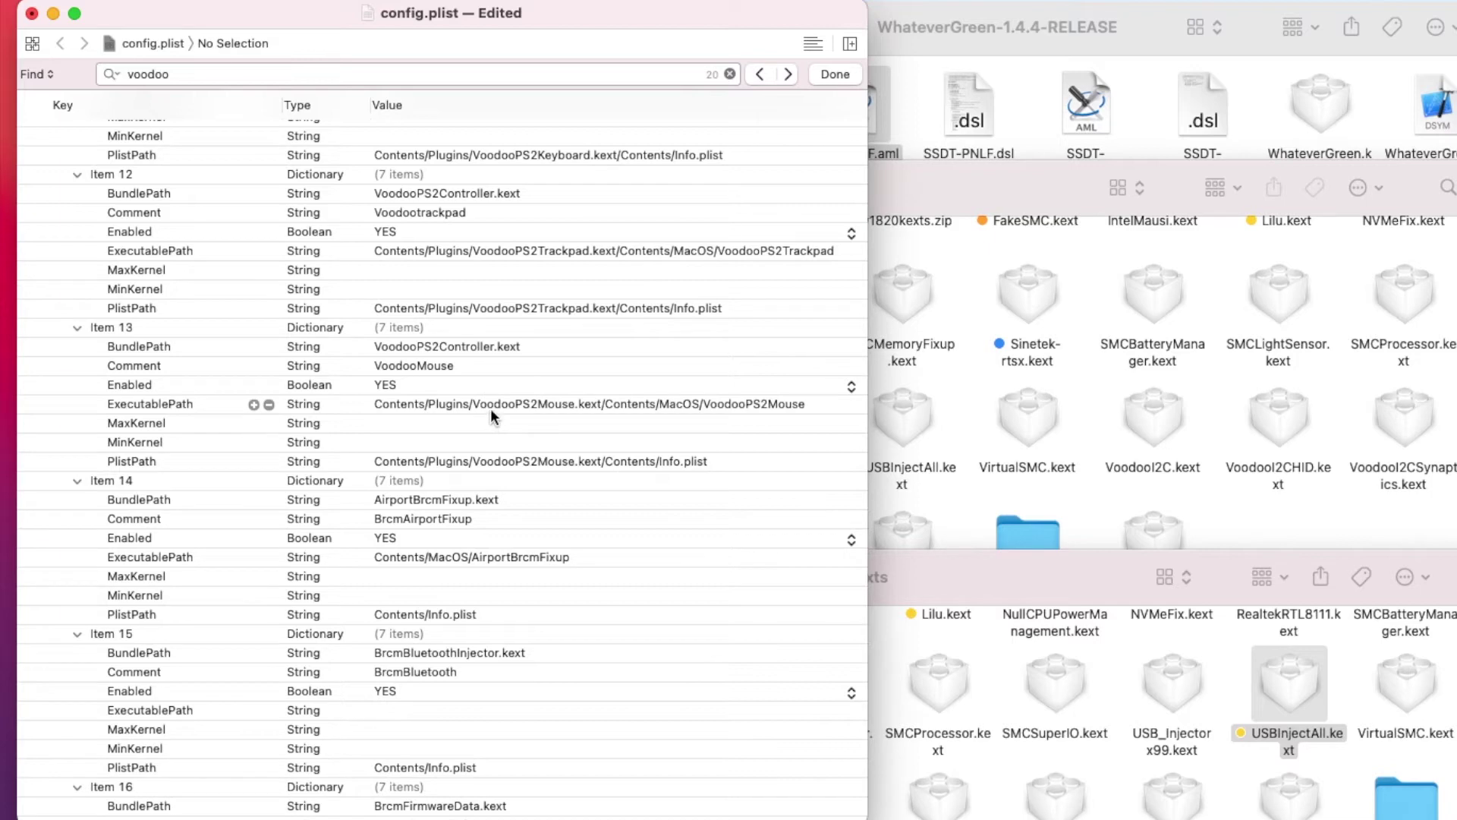
{"action": "scroll", "coordinate": [491, 413], "scroll_direction": "down", "scroll_amount": 3}
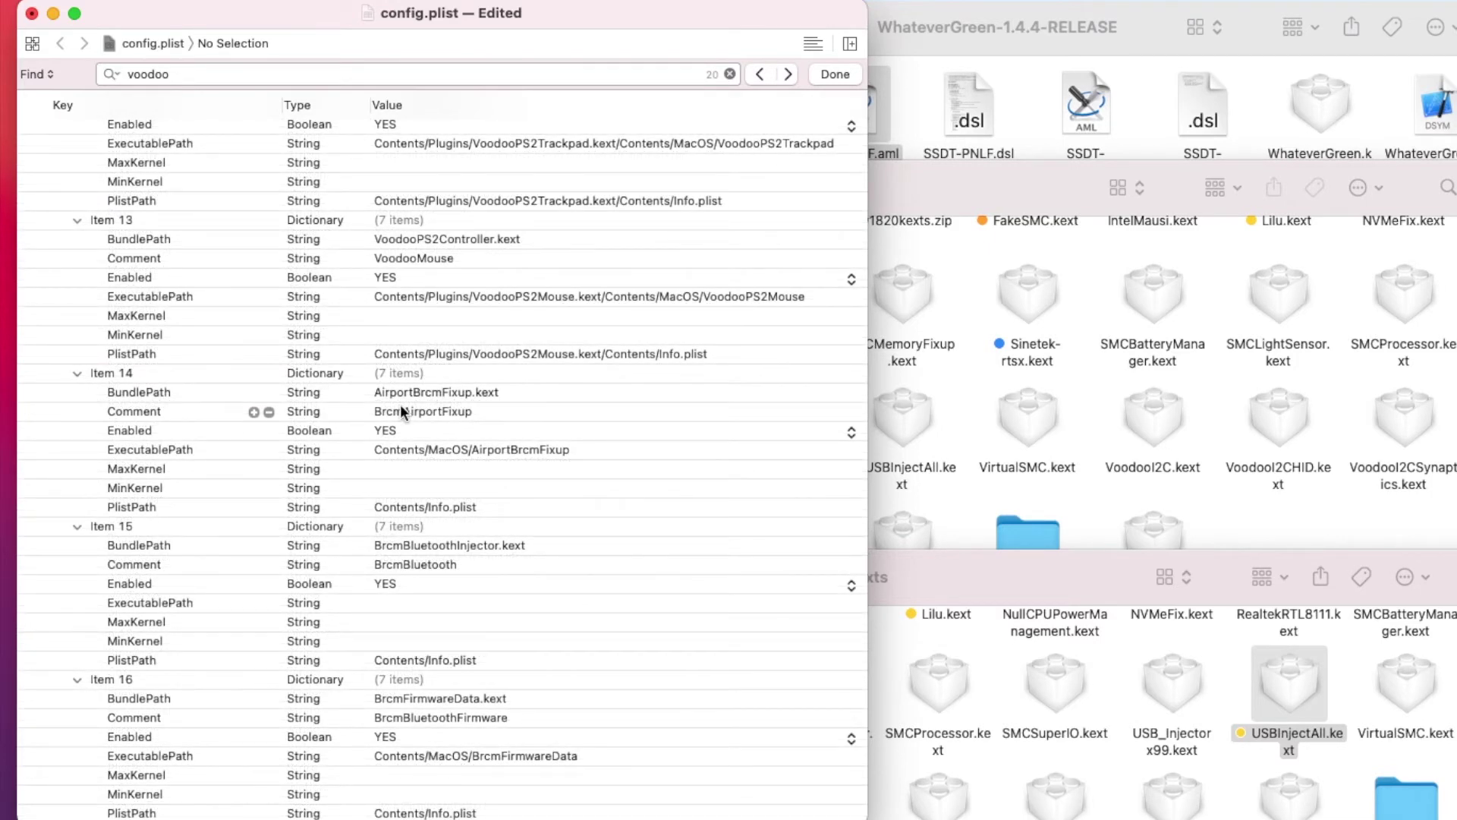
- Show info for AirportBrcmFixup.kext, then AirportBrcmFixup4360.kext (version 2.1.1, 58 KB)
{"action": "left_click", "coordinate": [454, 367]}
{"action": "key", "text": "super+Tab"}
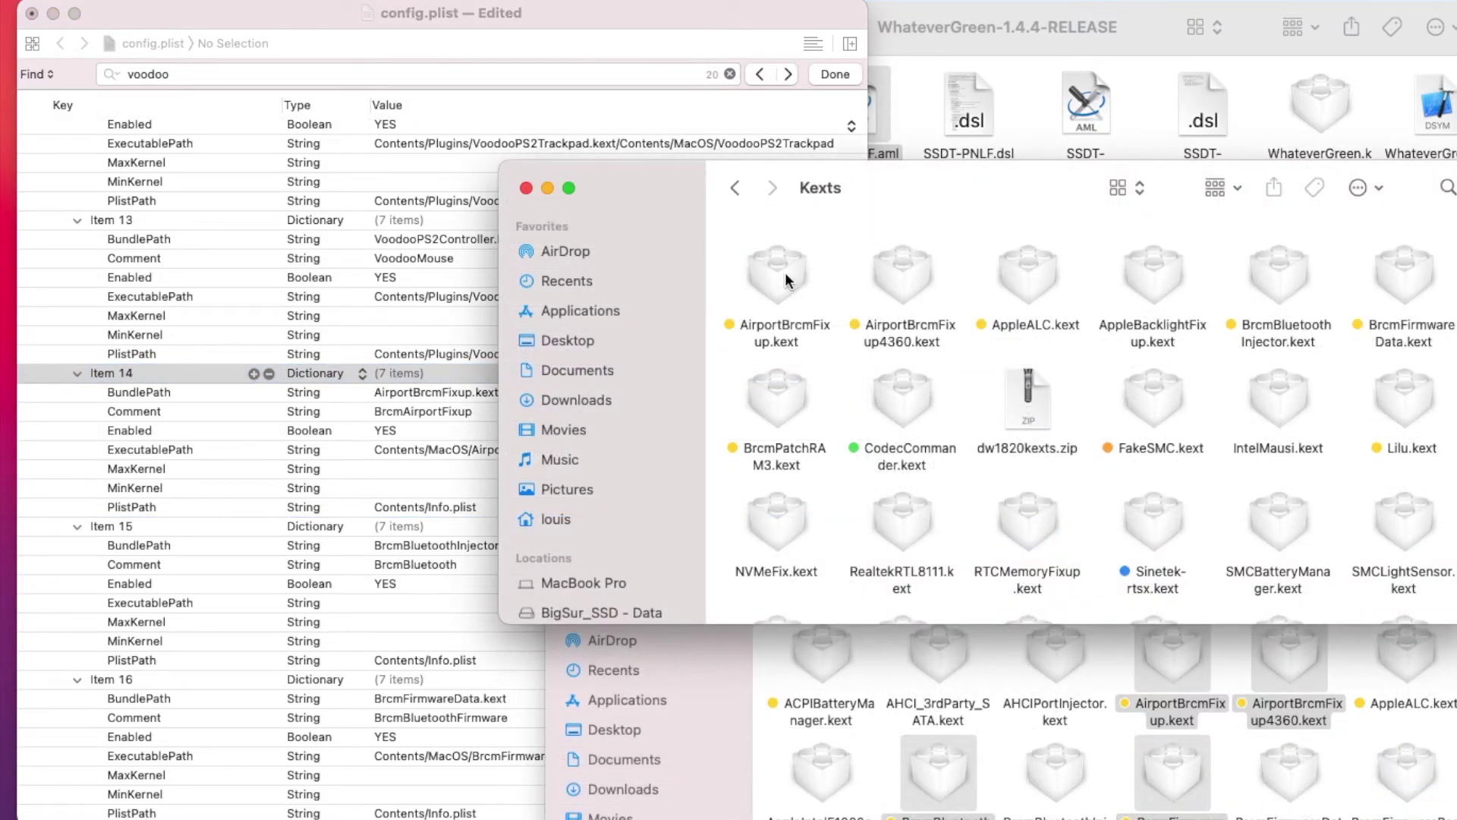
{"action": "left_click", "coordinate": [786, 275]}
{"action": "key", "text": "super+i"}
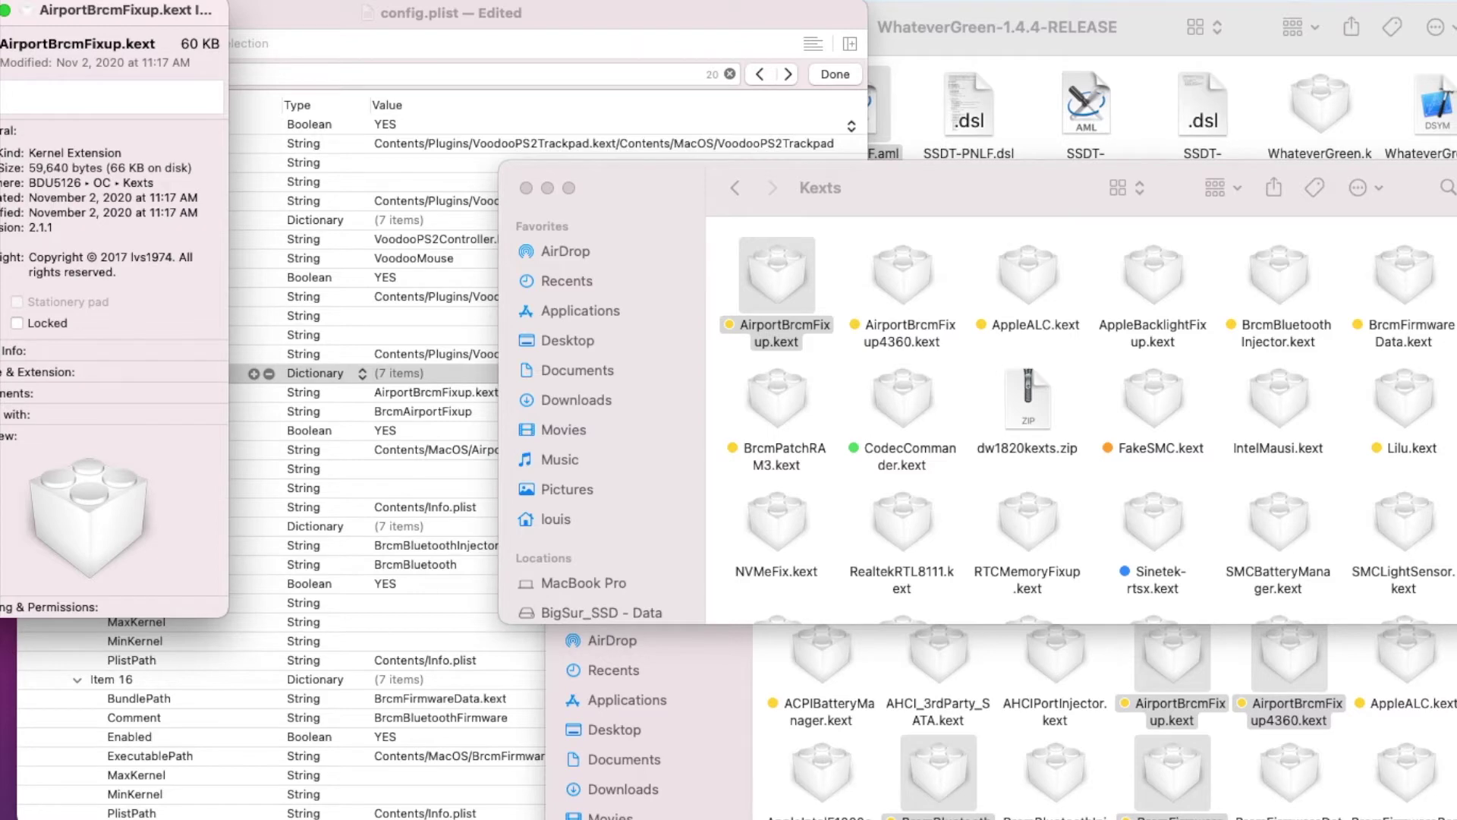
{"action": "key", "text": "super+w"}
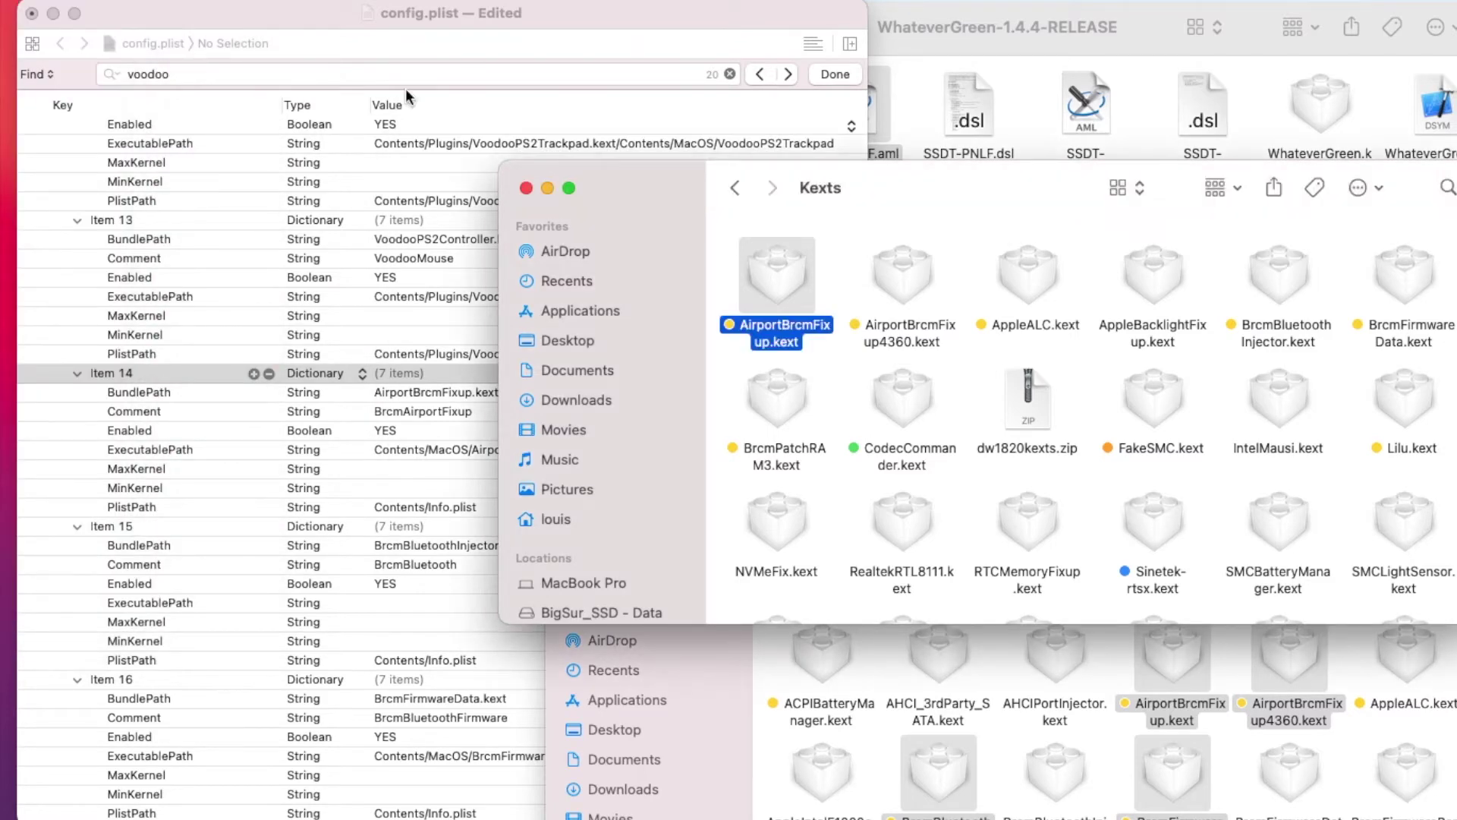
{"action": "left_click", "coordinate": [902, 342]}
{"action": "key", "text": "super+i"}
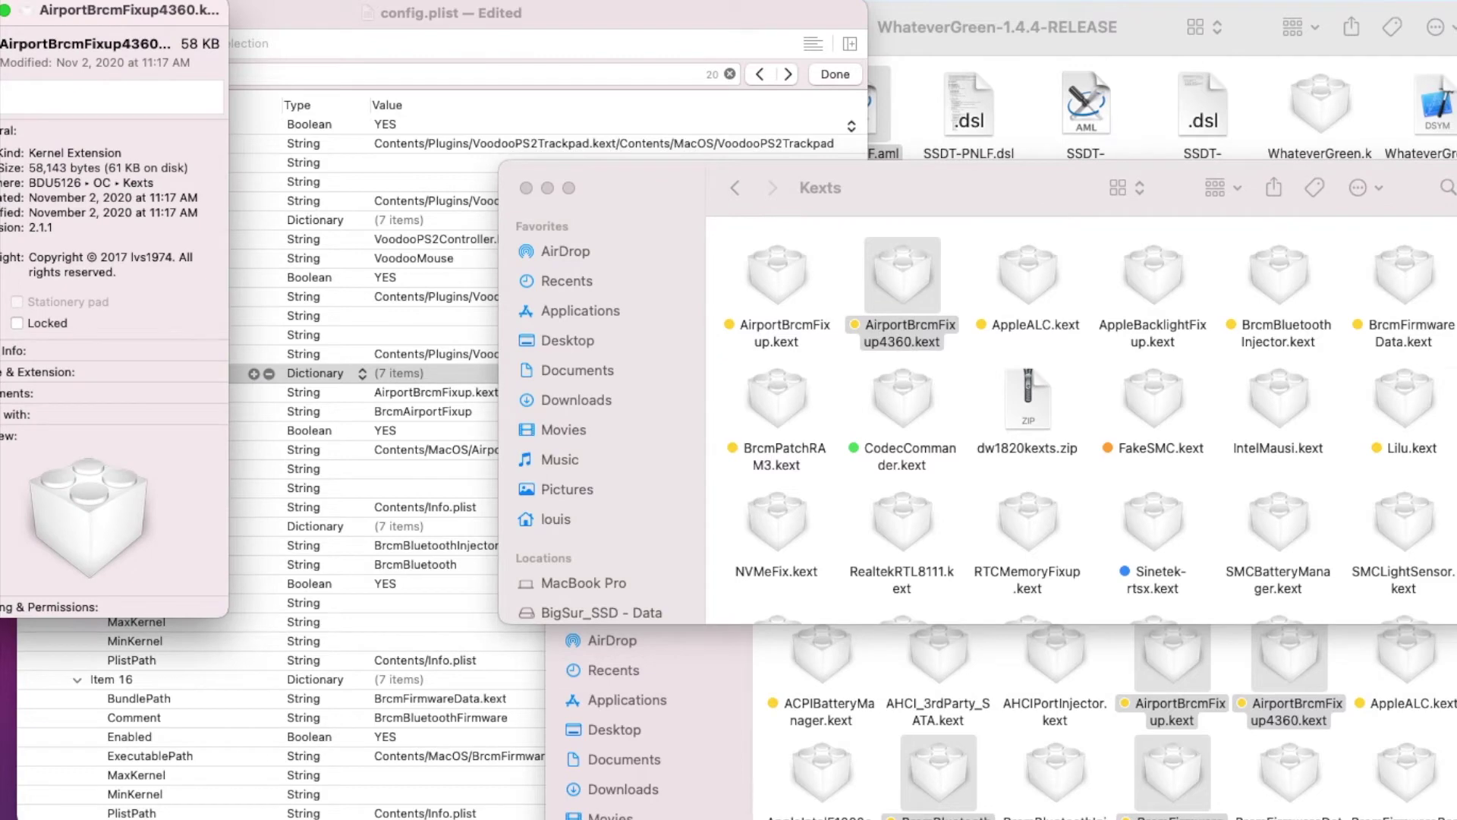
- Change Item 14's BundlePath to AirportBrcmFixup4360.kext by inserting 4360 after 'Fixup'
{"action": "key", "text": "super+w"}
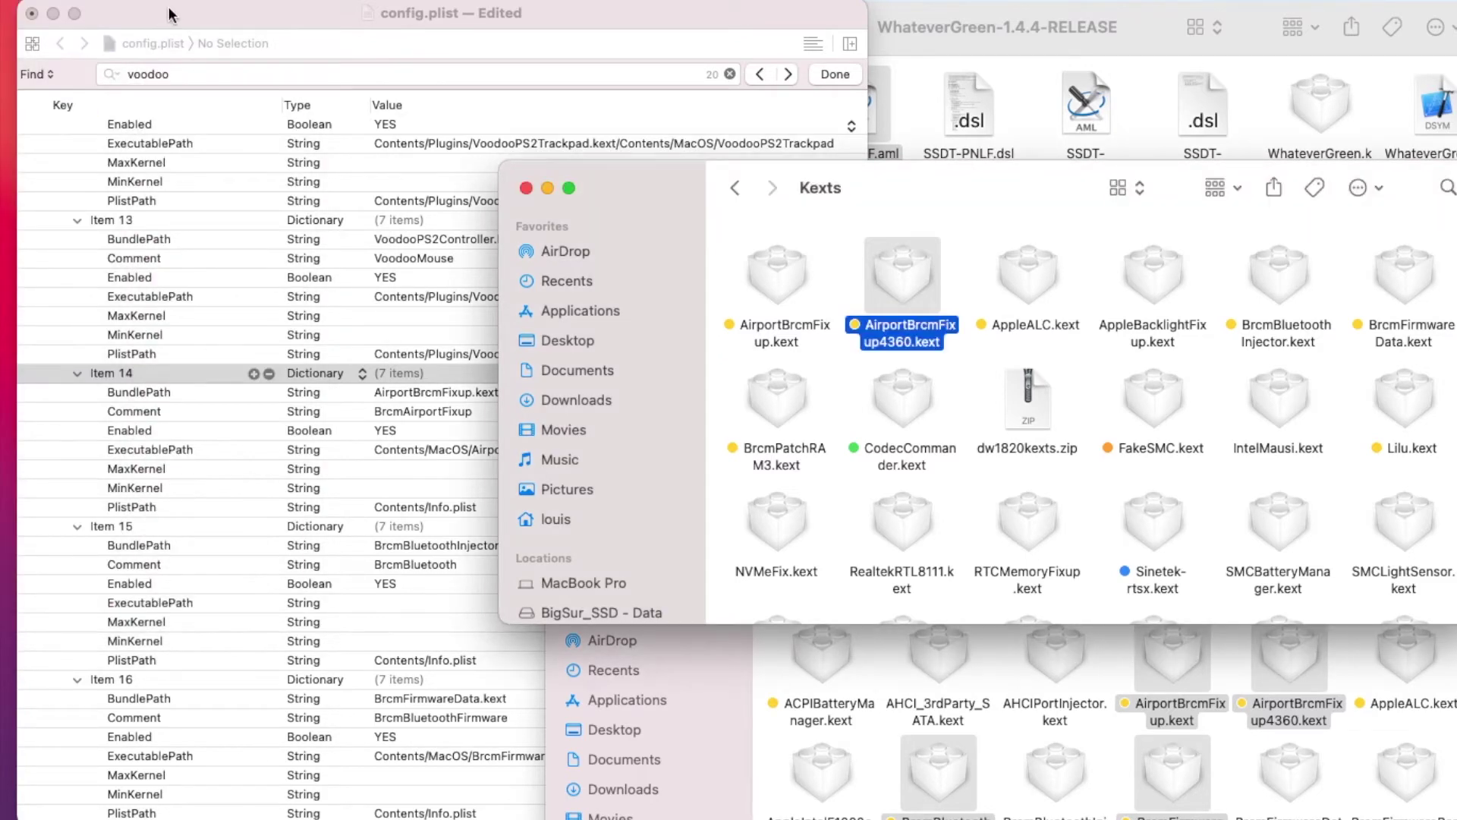
{"action": "left_click", "coordinate": [176, 16]}
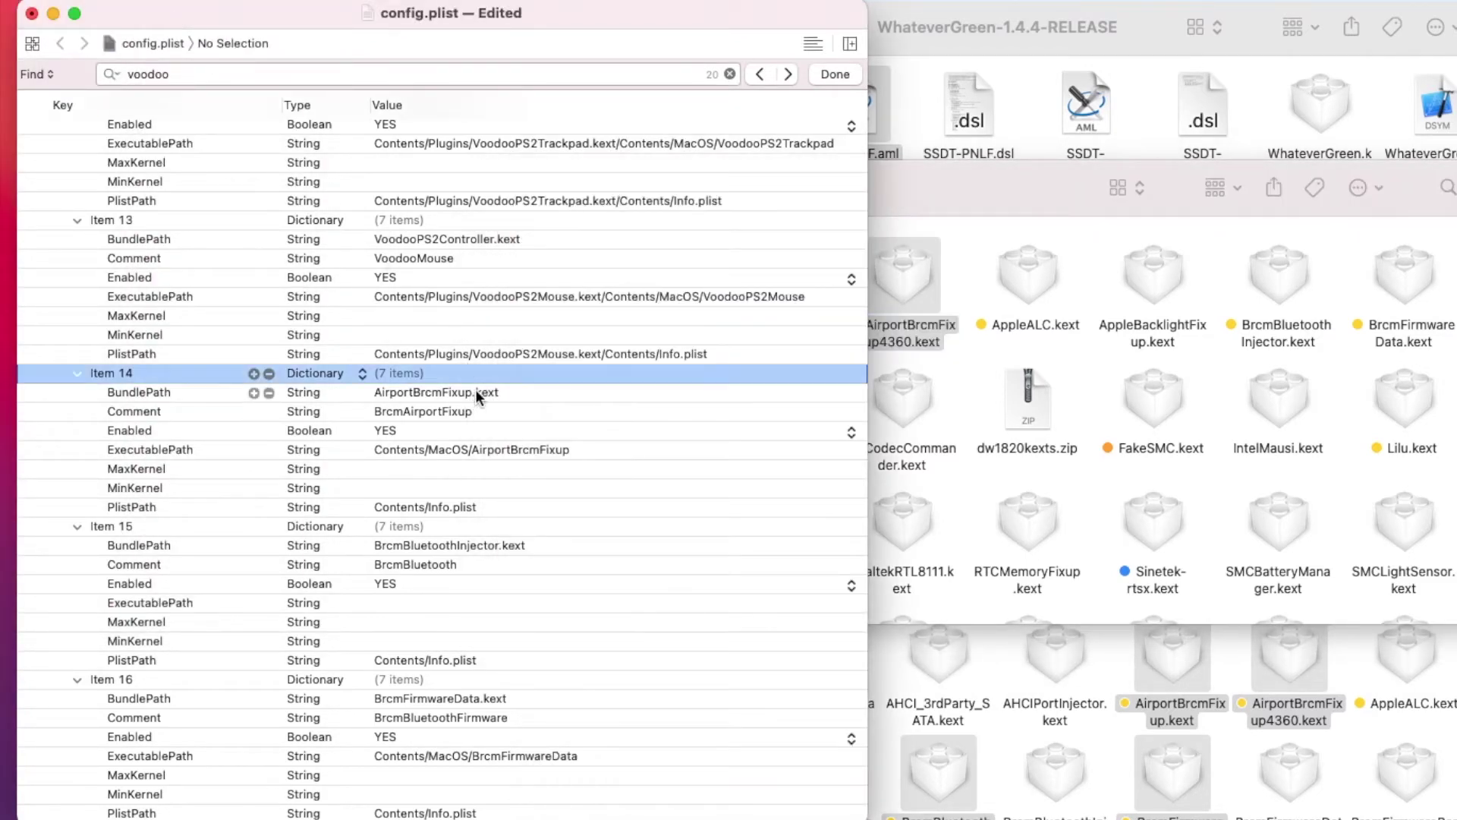
{"action": "left_click", "coordinate": [475, 389]}
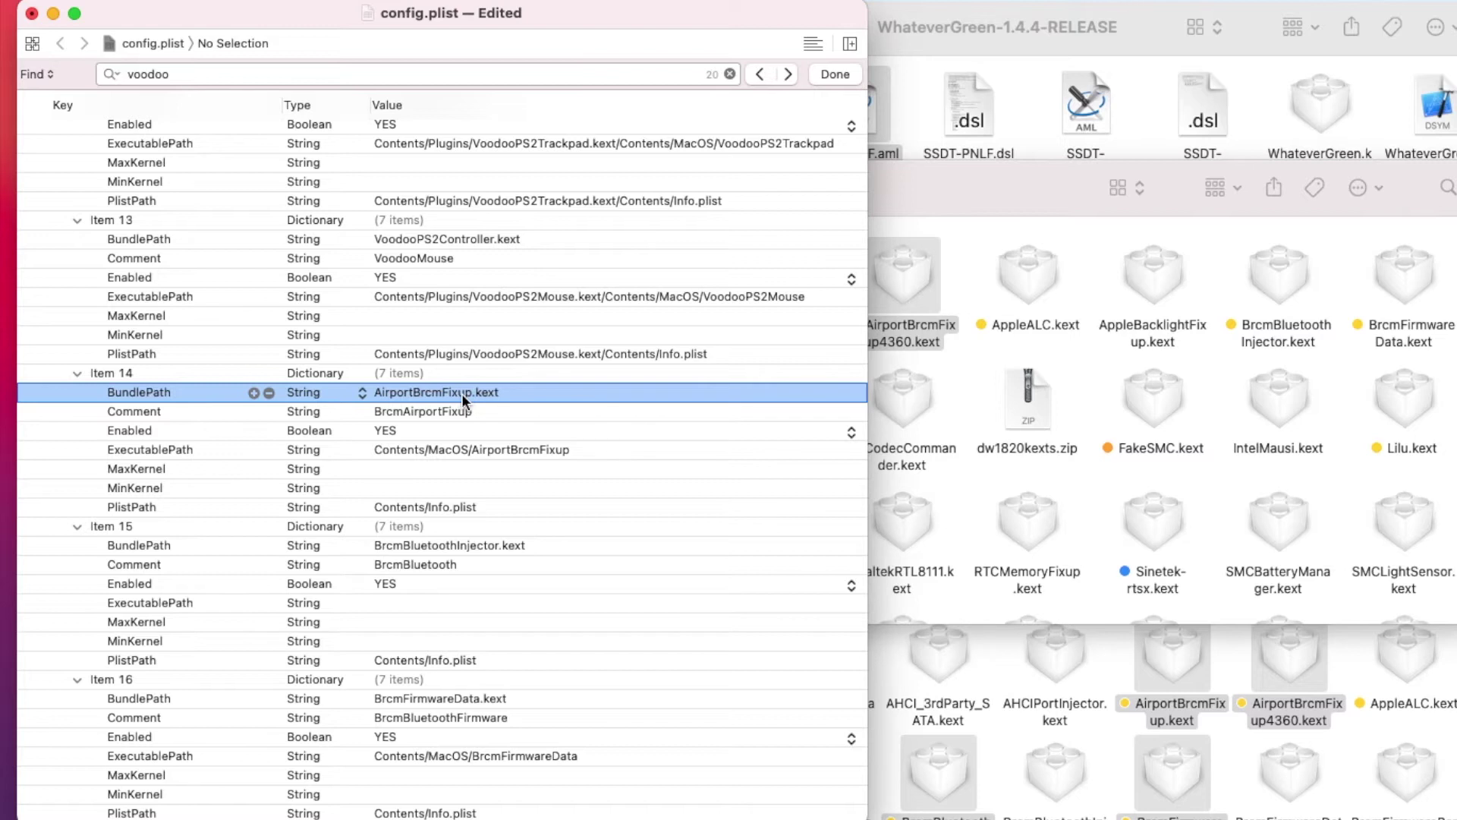
{"action": "left_click", "coordinate": [462, 393]}
{"action": "left_click", "coordinate": [472, 393]}
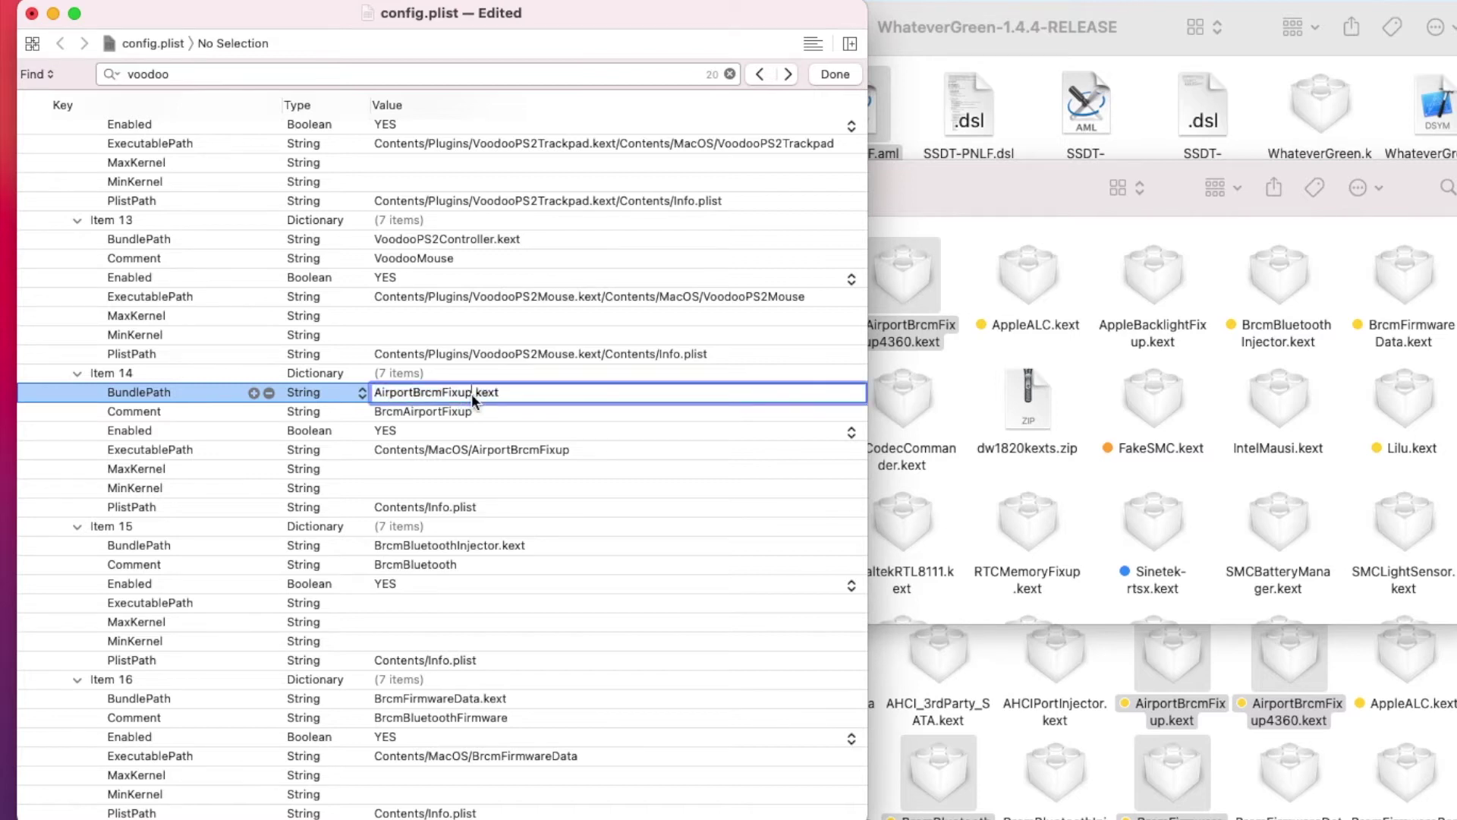
{"action": "type", "text": "4360"}
{"action": "key", "text": "Return"}
{"action": "key", "text": "Down"}
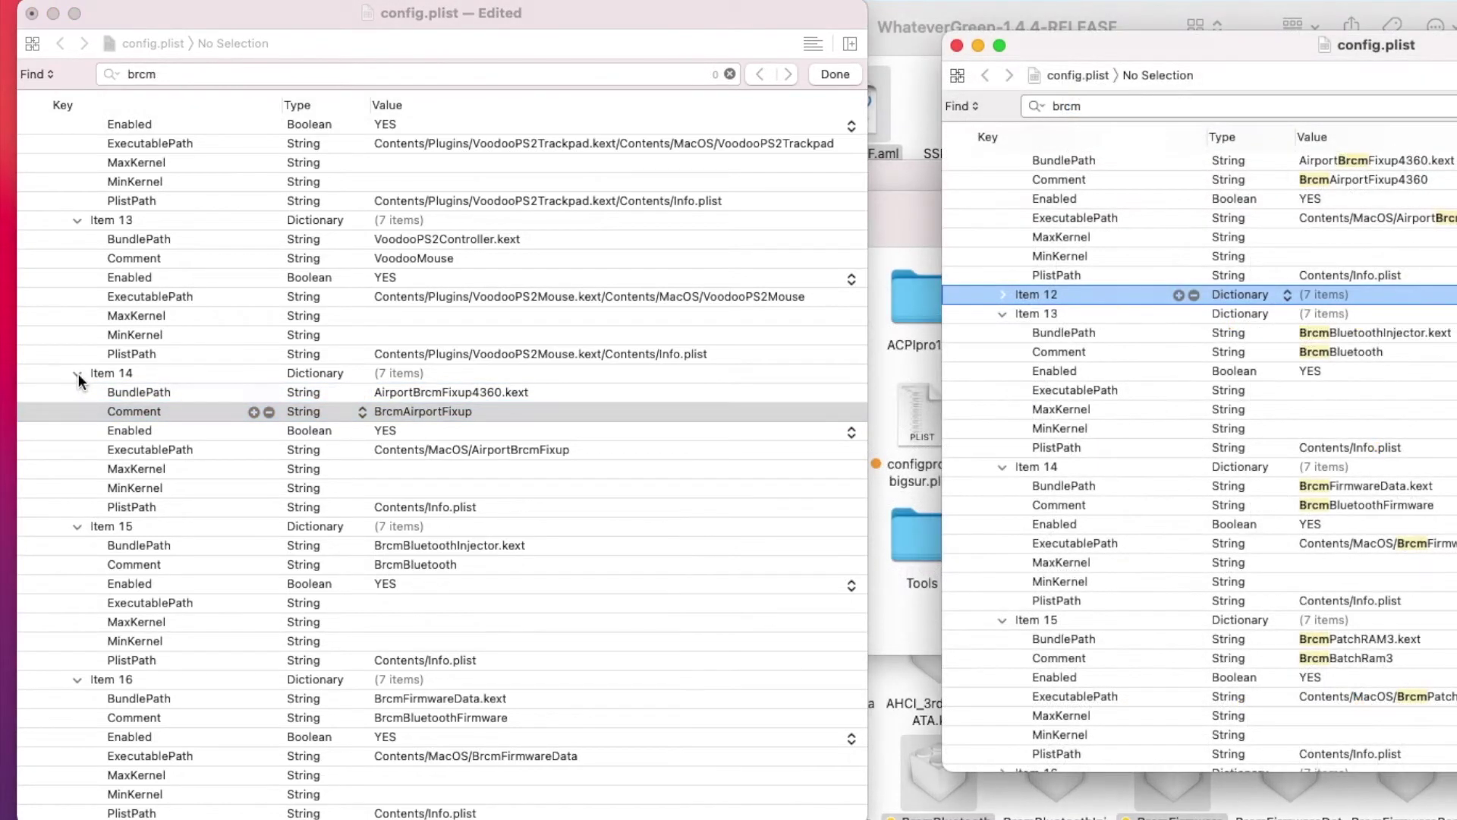
{"action": "left_click", "coordinate": [79, 373]}
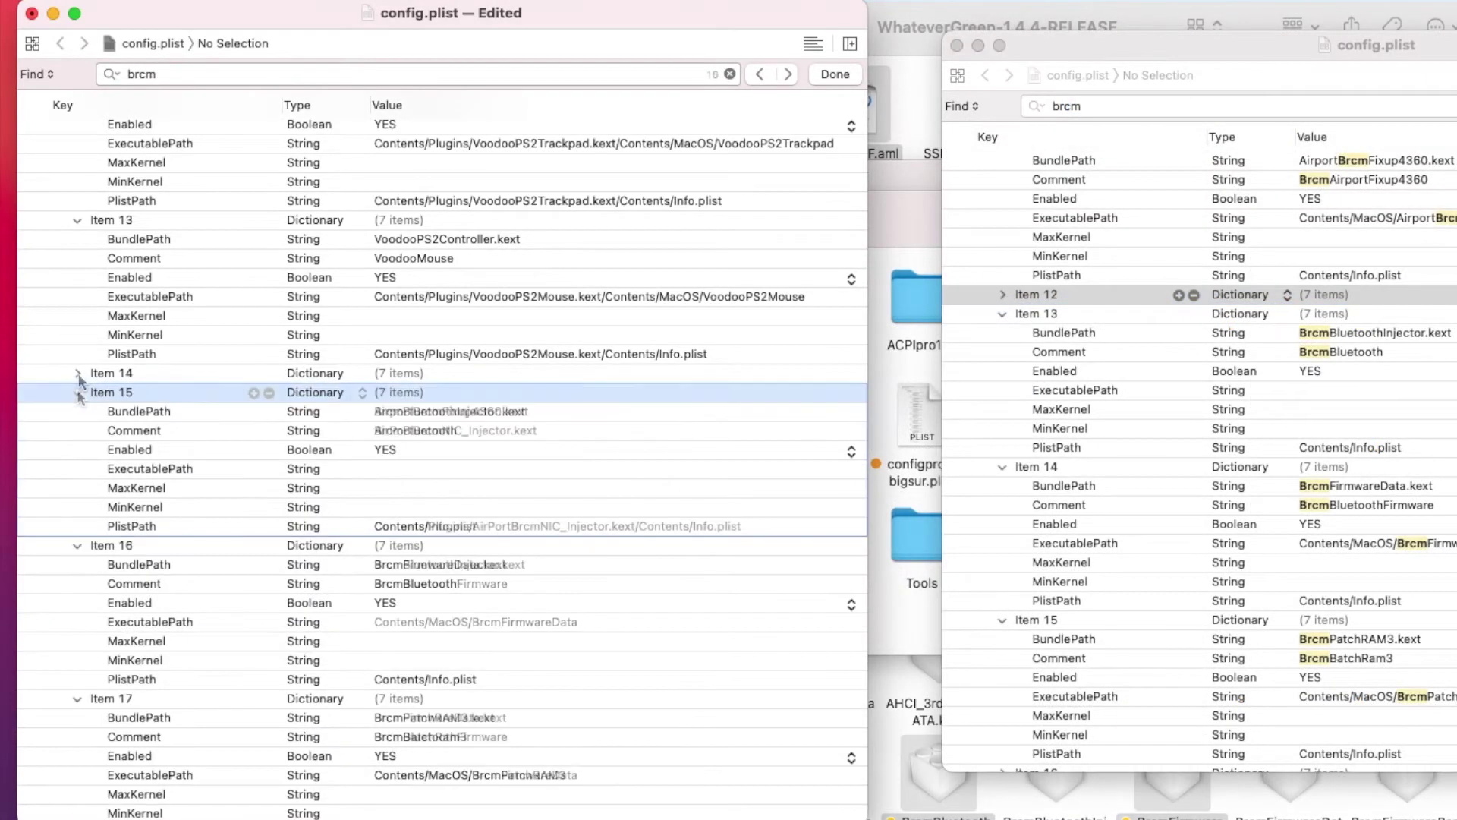
{"action": "left_click", "coordinate": [76, 373]}
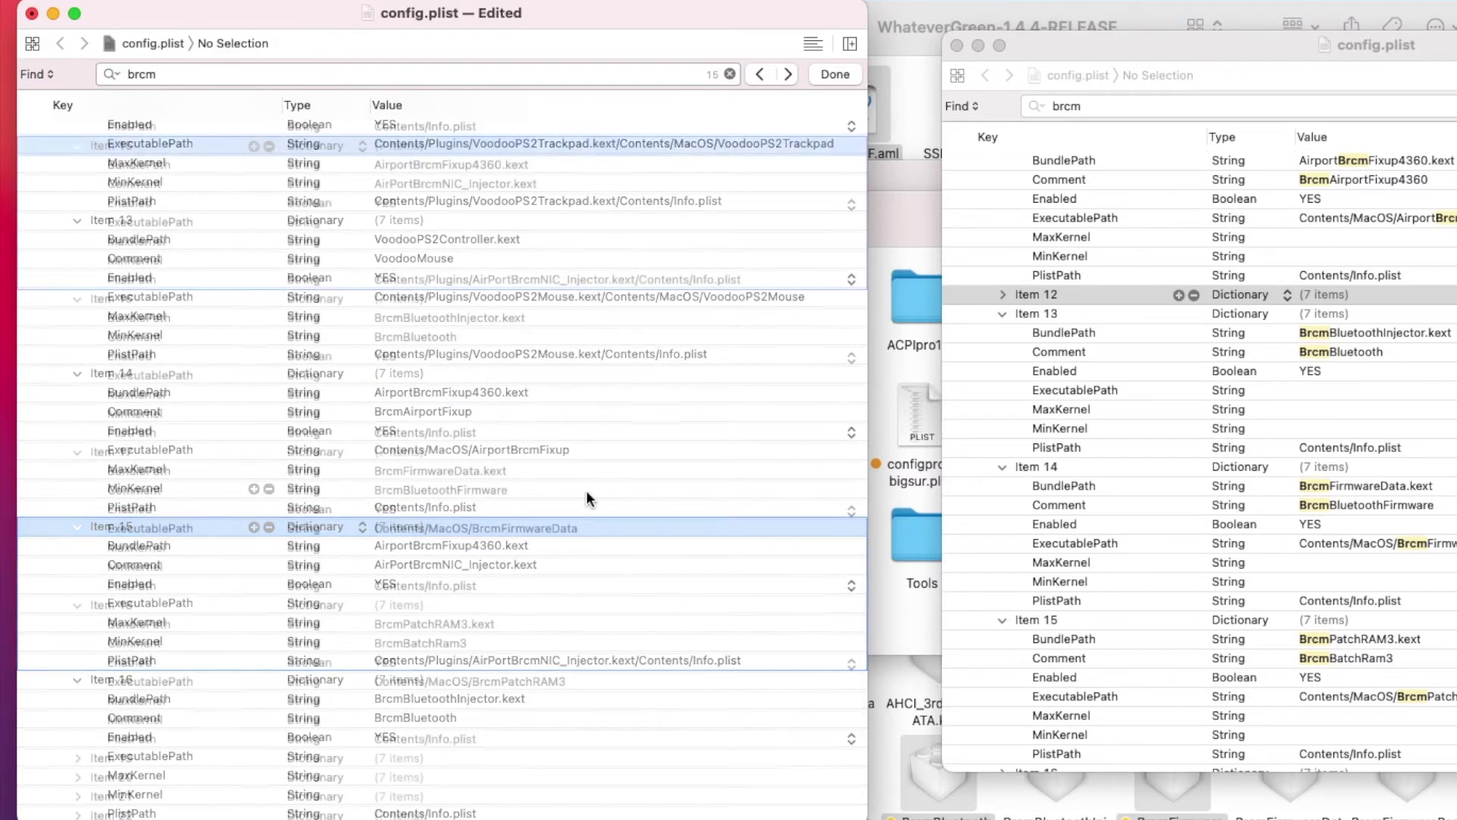
{"action": "scroll", "coordinate": [586, 491], "scroll_direction": "down", "scroll_amount": 10}
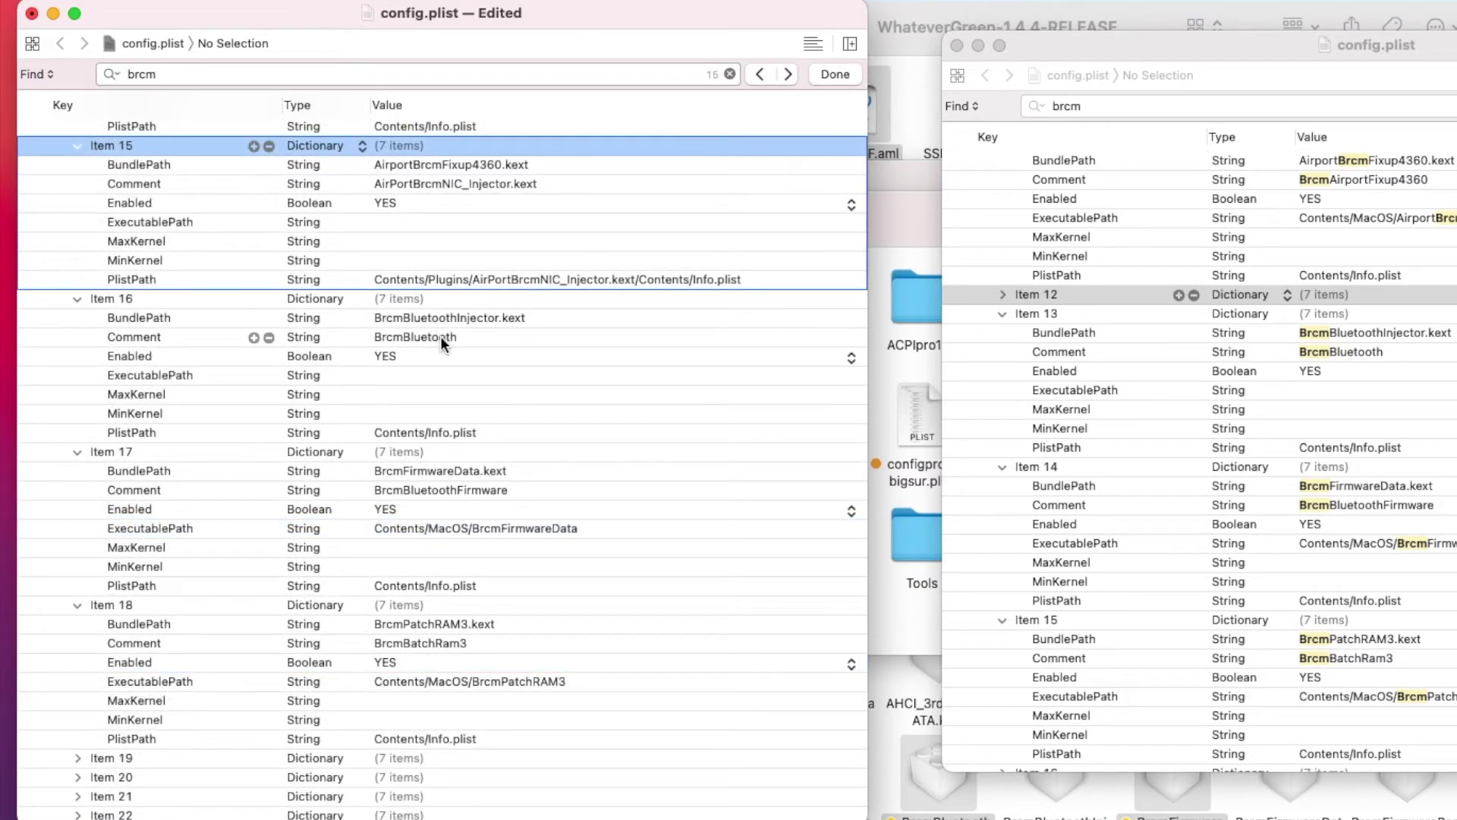
{"action": "scroll", "coordinate": [450, 382], "scroll_direction": "down", "scroll_amount": 6}
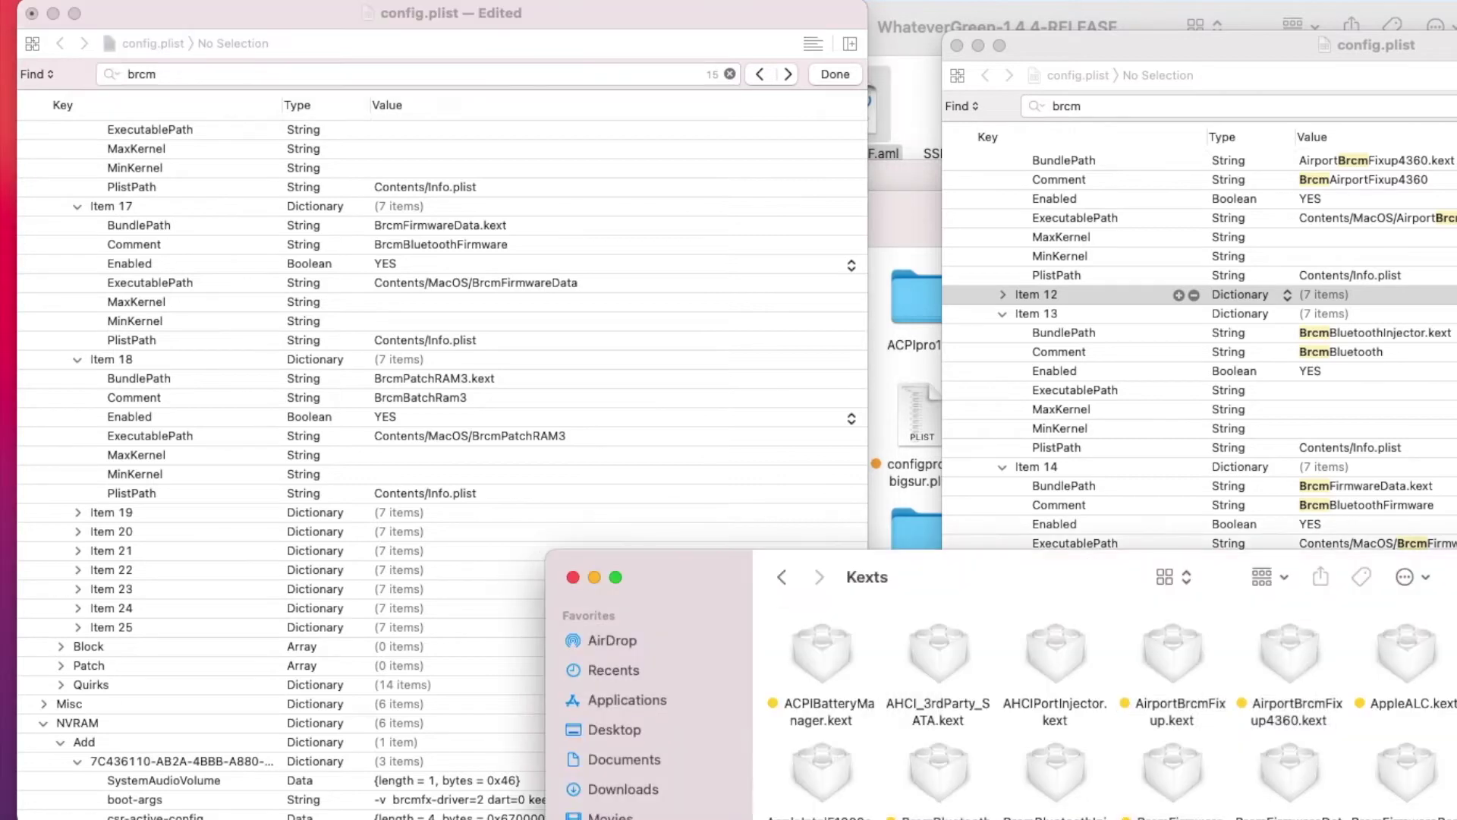
- Check BrcmBluetoothInjector.kext's info and battery status, then set Item 19 SMCBatteryManager Enabled to NO
{"action": "left_click", "coordinate": [941, 780]}
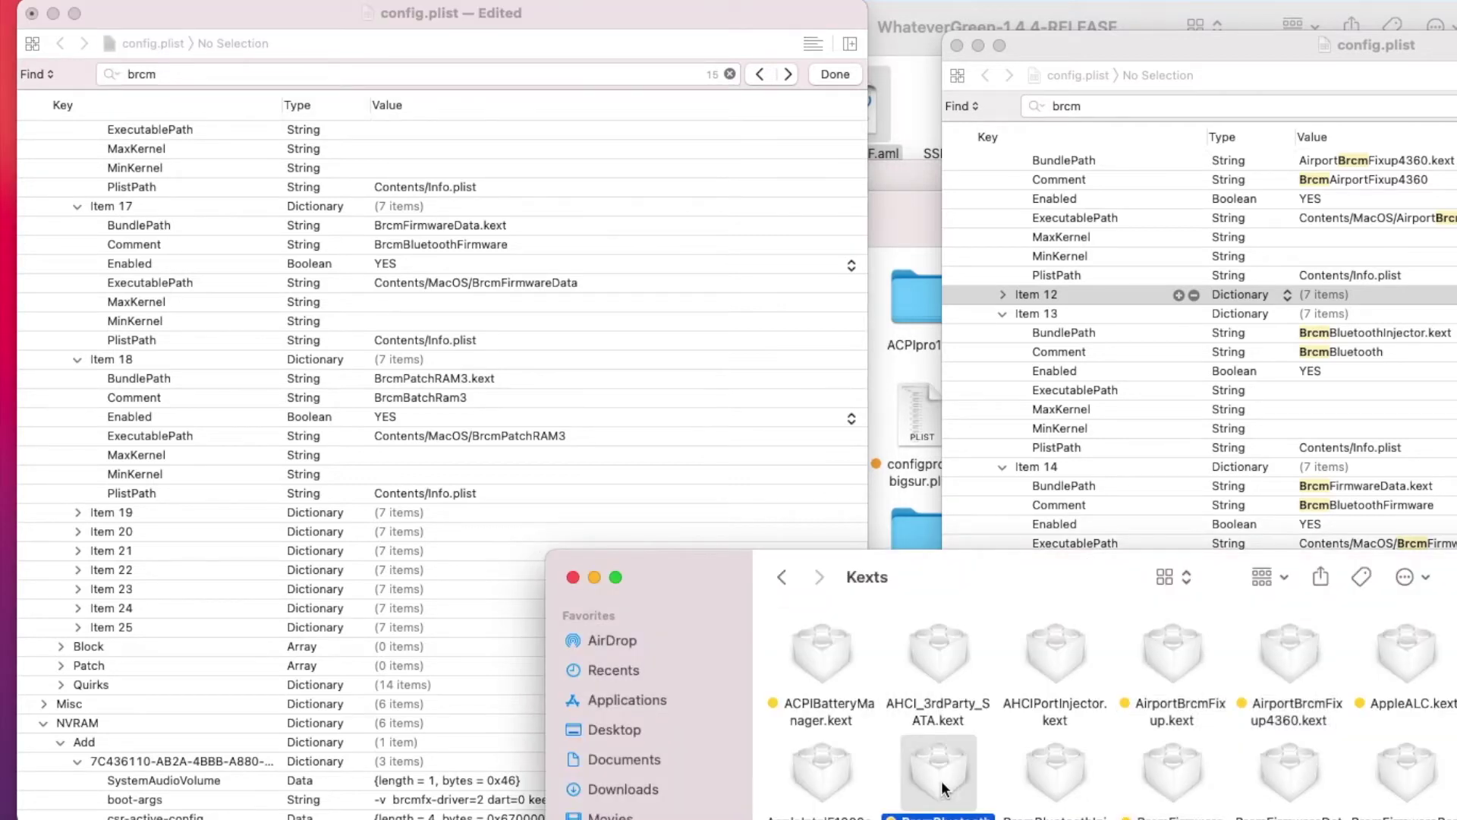
{"action": "key", "text": "super+i"}
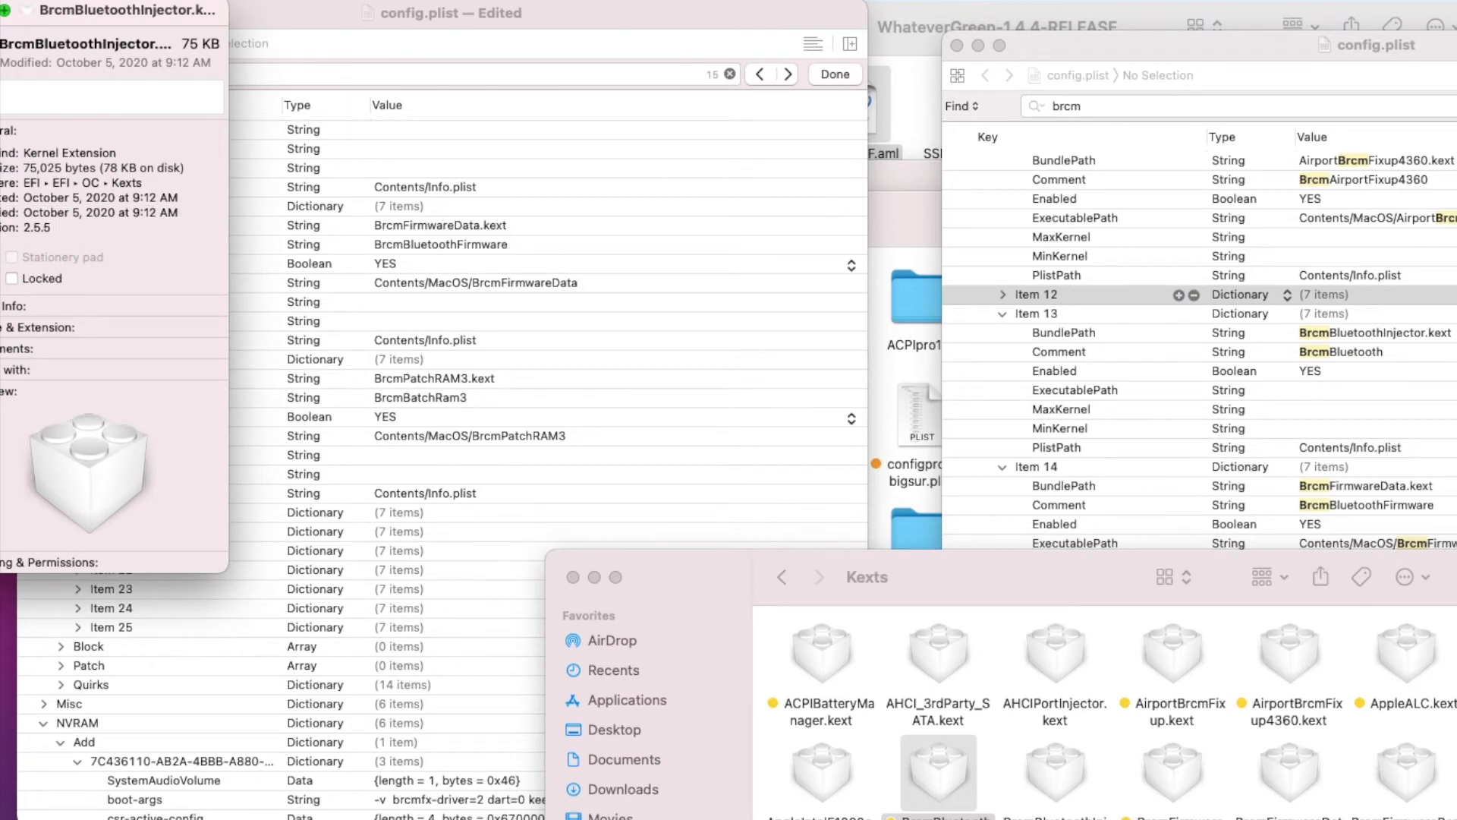
{"action": "key", "text": "super+w"}
{"action": "left_click", "coordinate": [612, 172]}
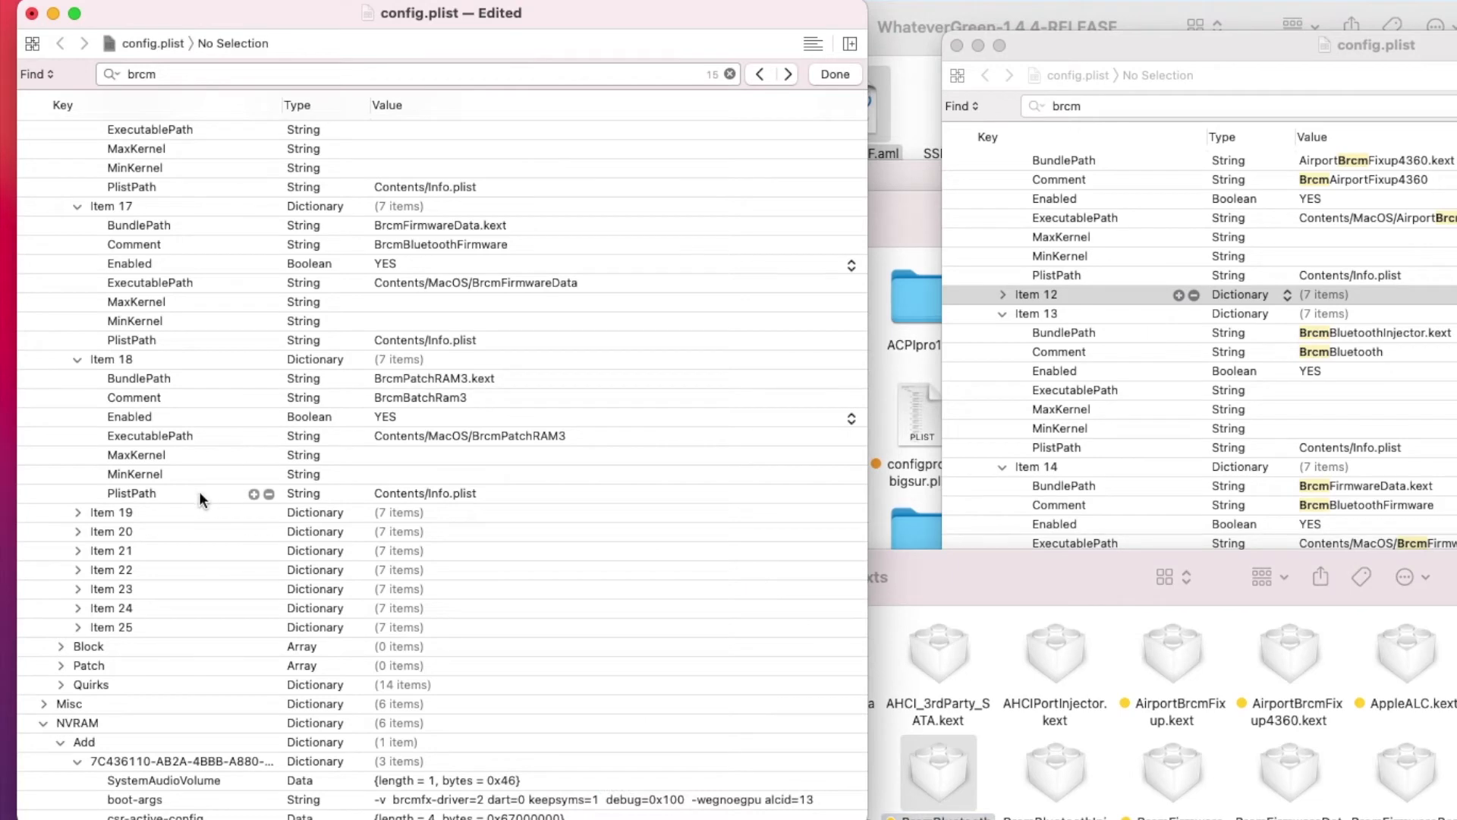
{"action": "scroll", "coordinate": [199, 490], "scroll_direction": "down", "scroll_amount": 10}
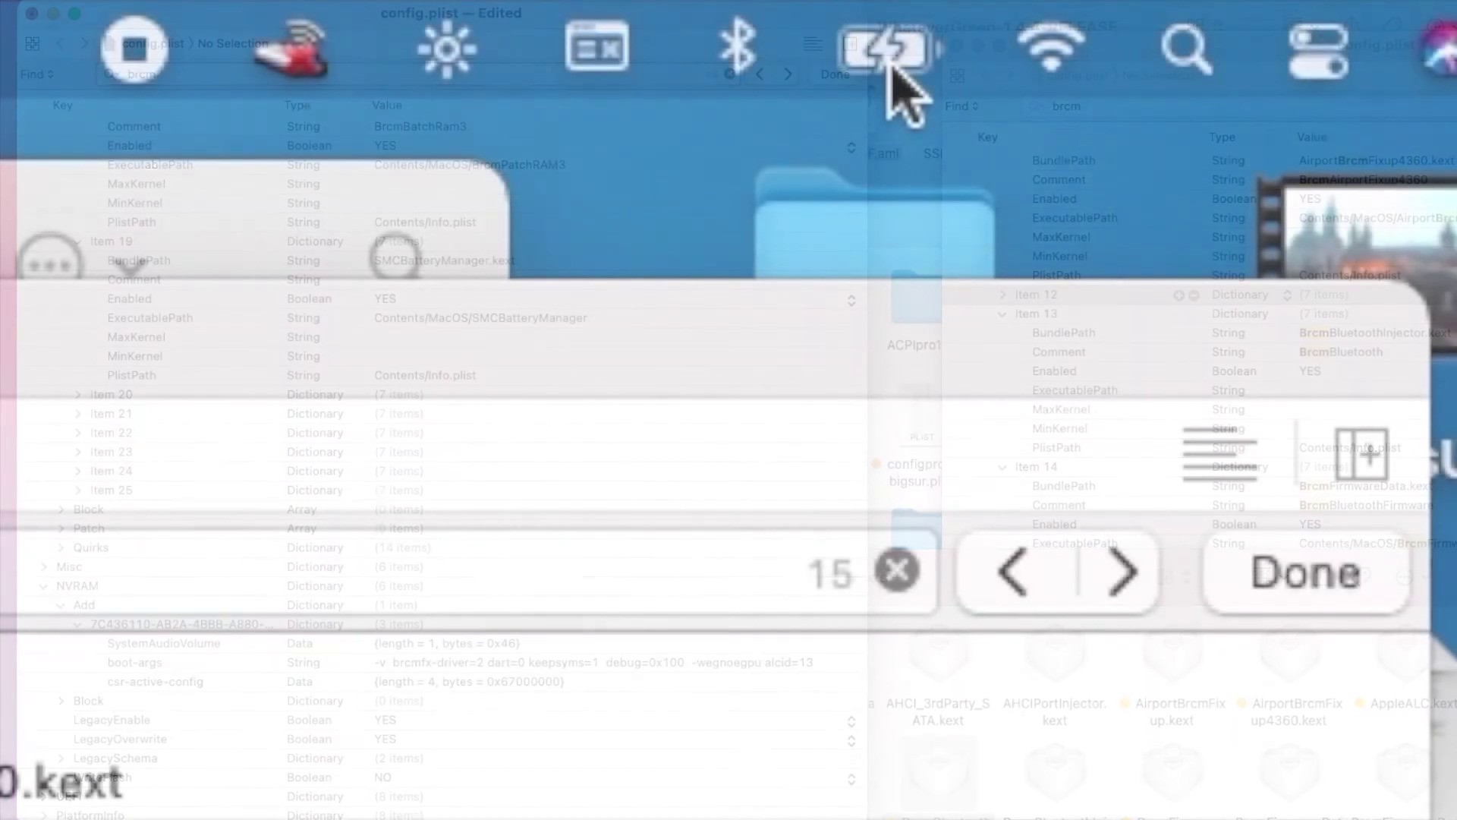
{"action": "left_click", "coordinate": [888, 53]}
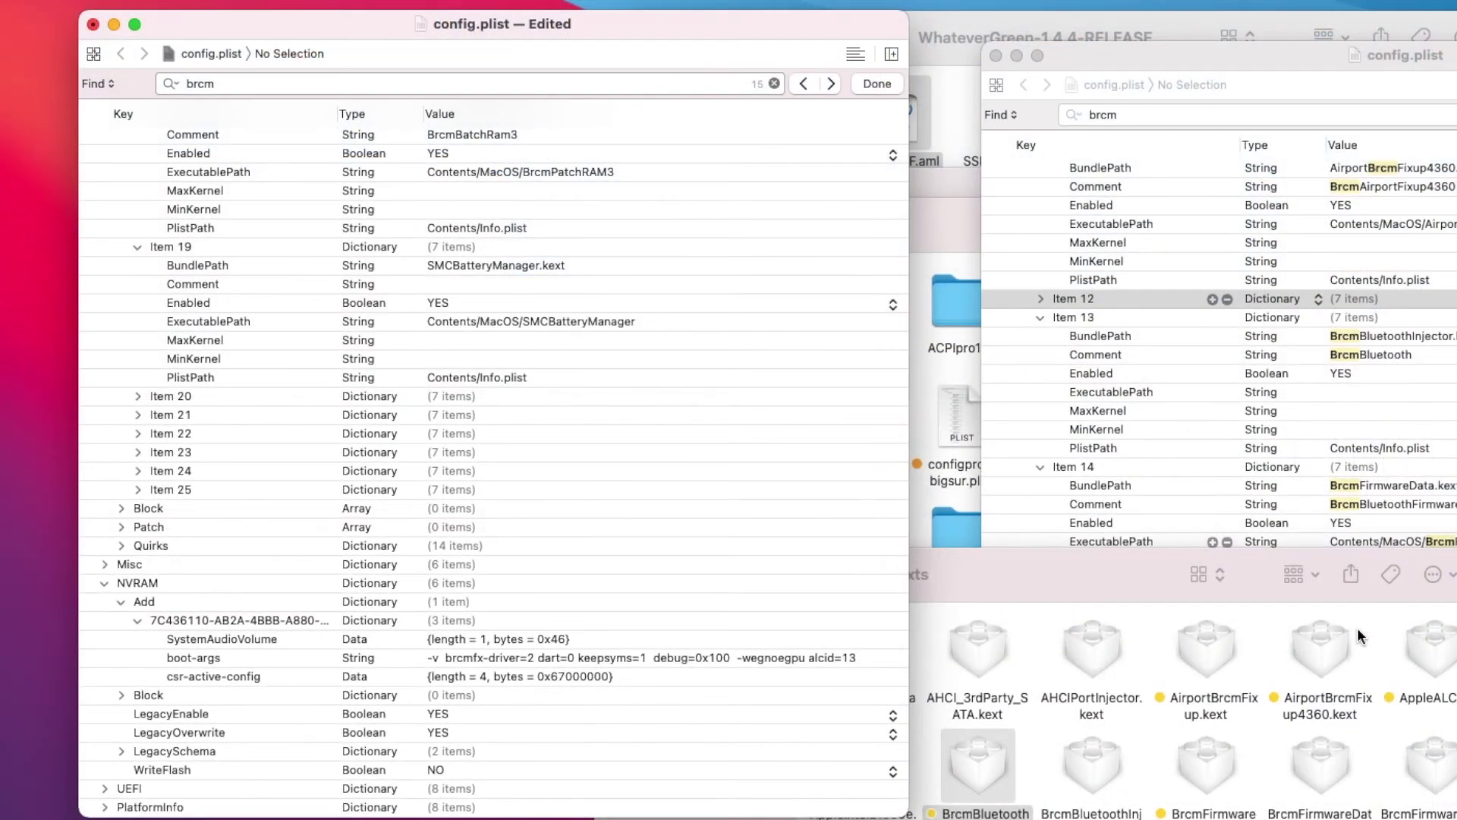
{"action": "double_click", "coordinate": [436, 300]}
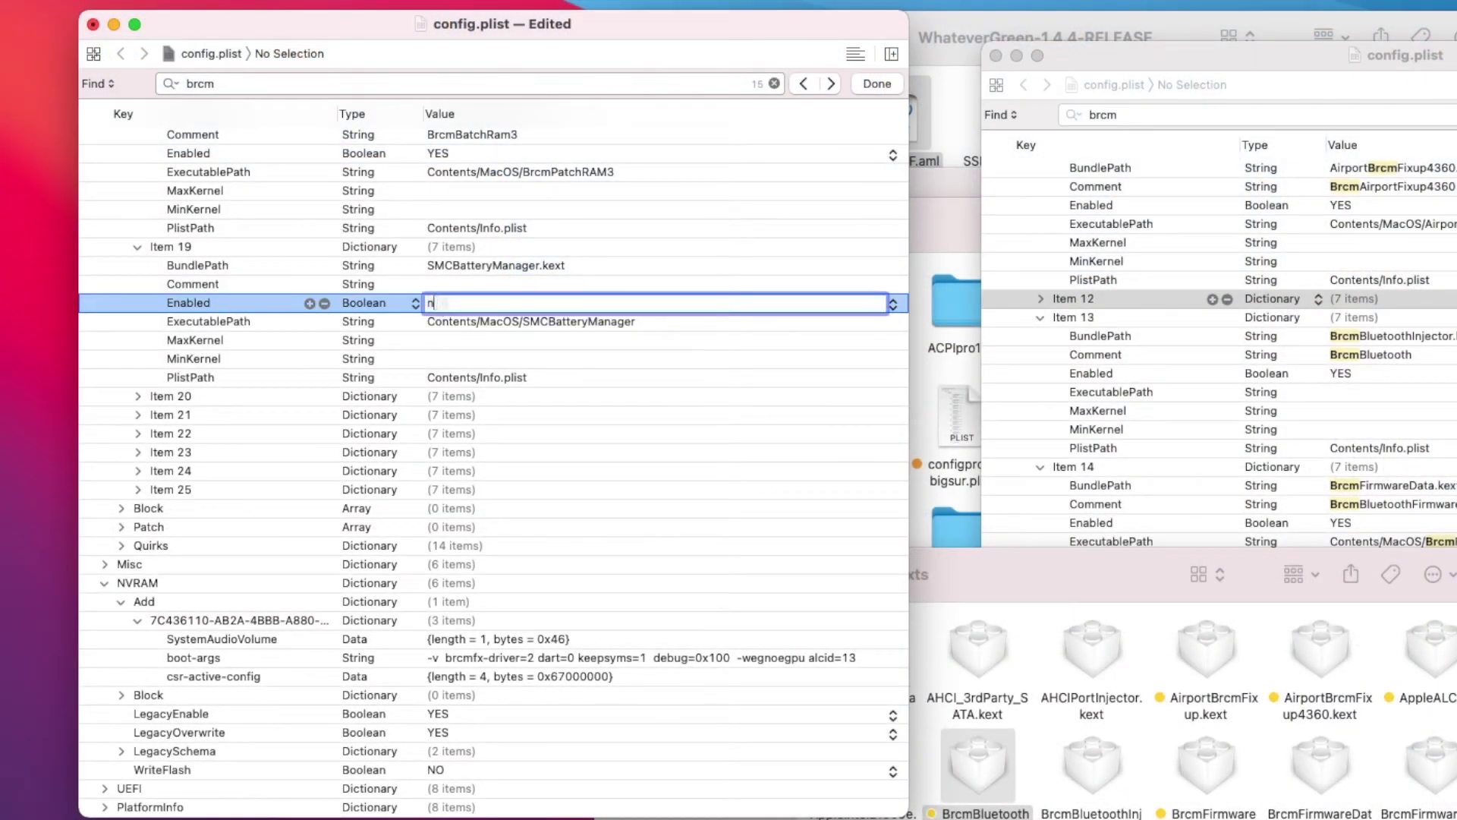
{"action": "type", "text": "no"}
{"action": "key", "text": "Tab"}
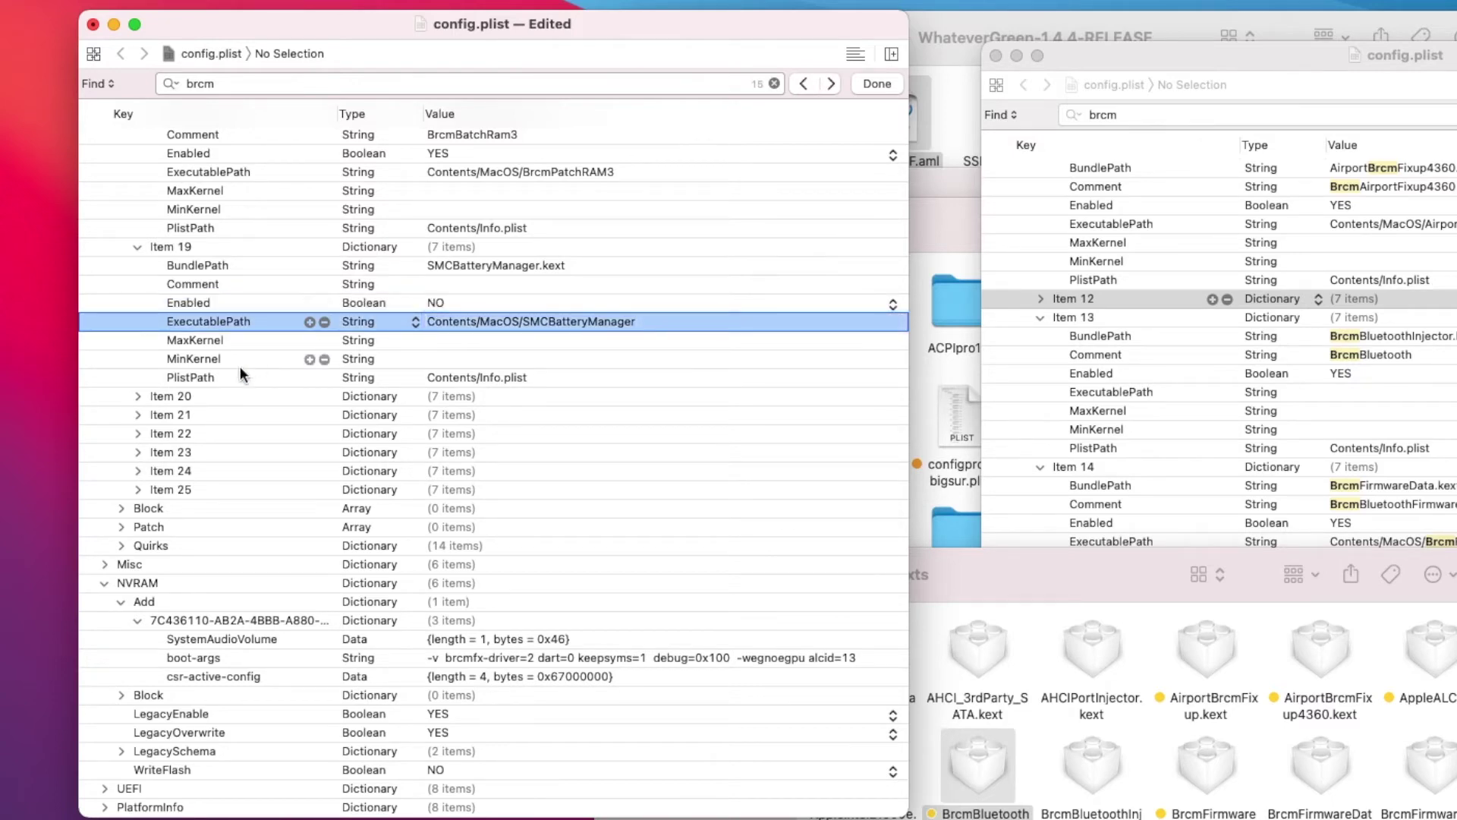
- Expand Item 20 and set ACPIBatteryManager.kext's Enabled to YES
{"action": "left_click", "coordinate": [137, 395]}
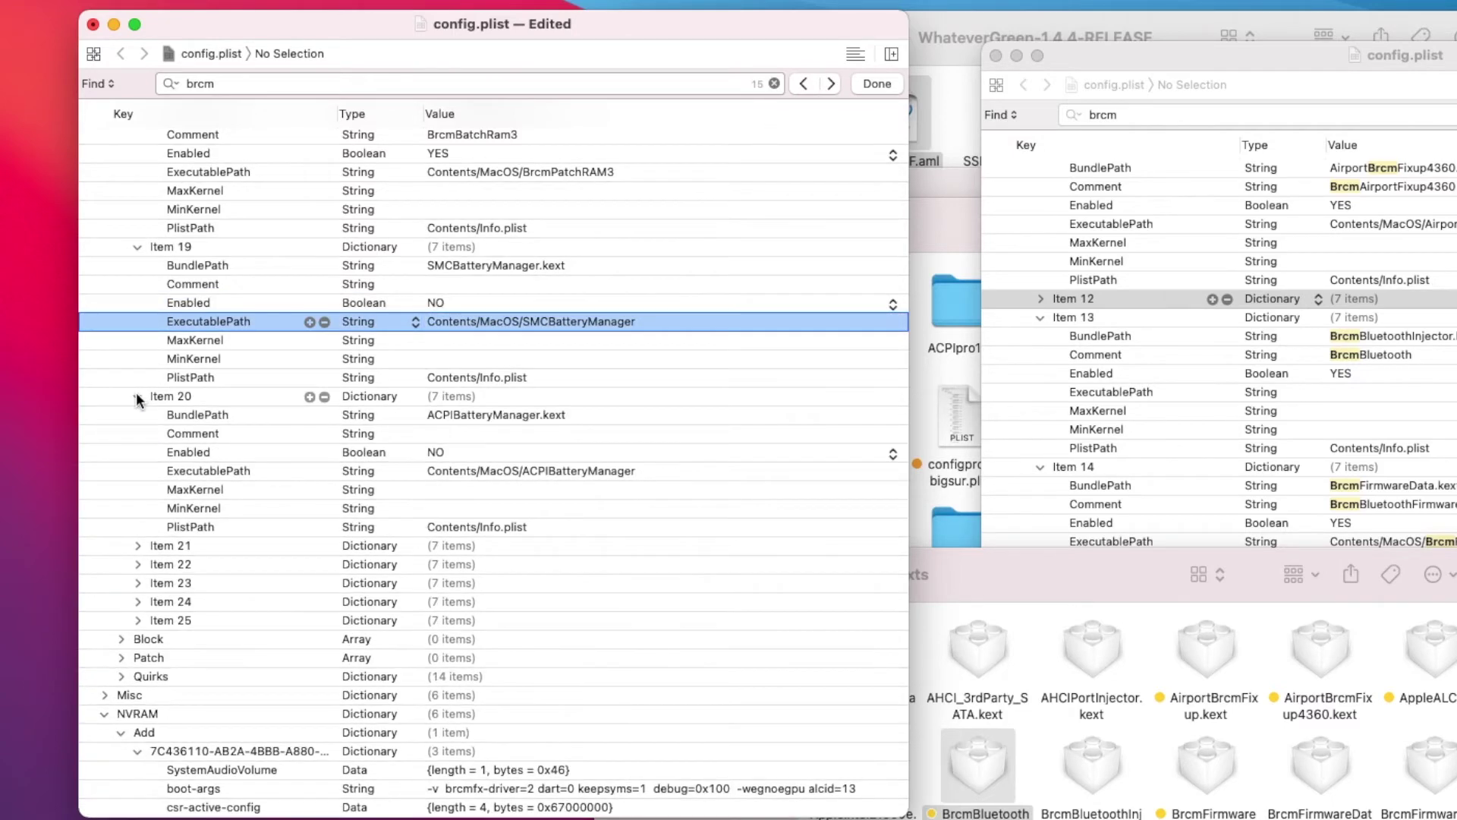
{"action": "left_click", "coordinate": [435, 451]}
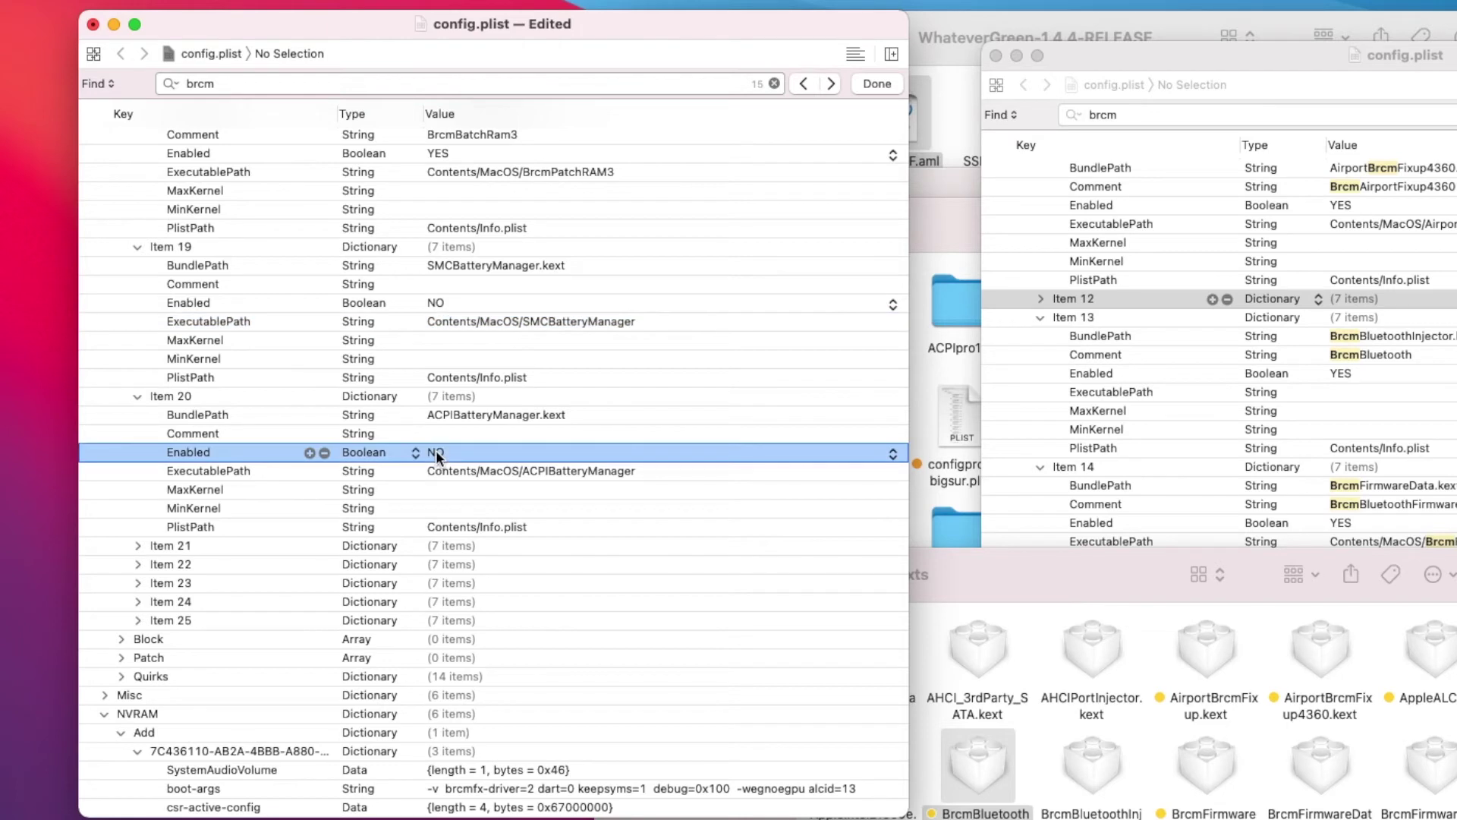
{"action": "left_click", "coordinate": [436, 451]}
{"action": "type", "text": "yes"}
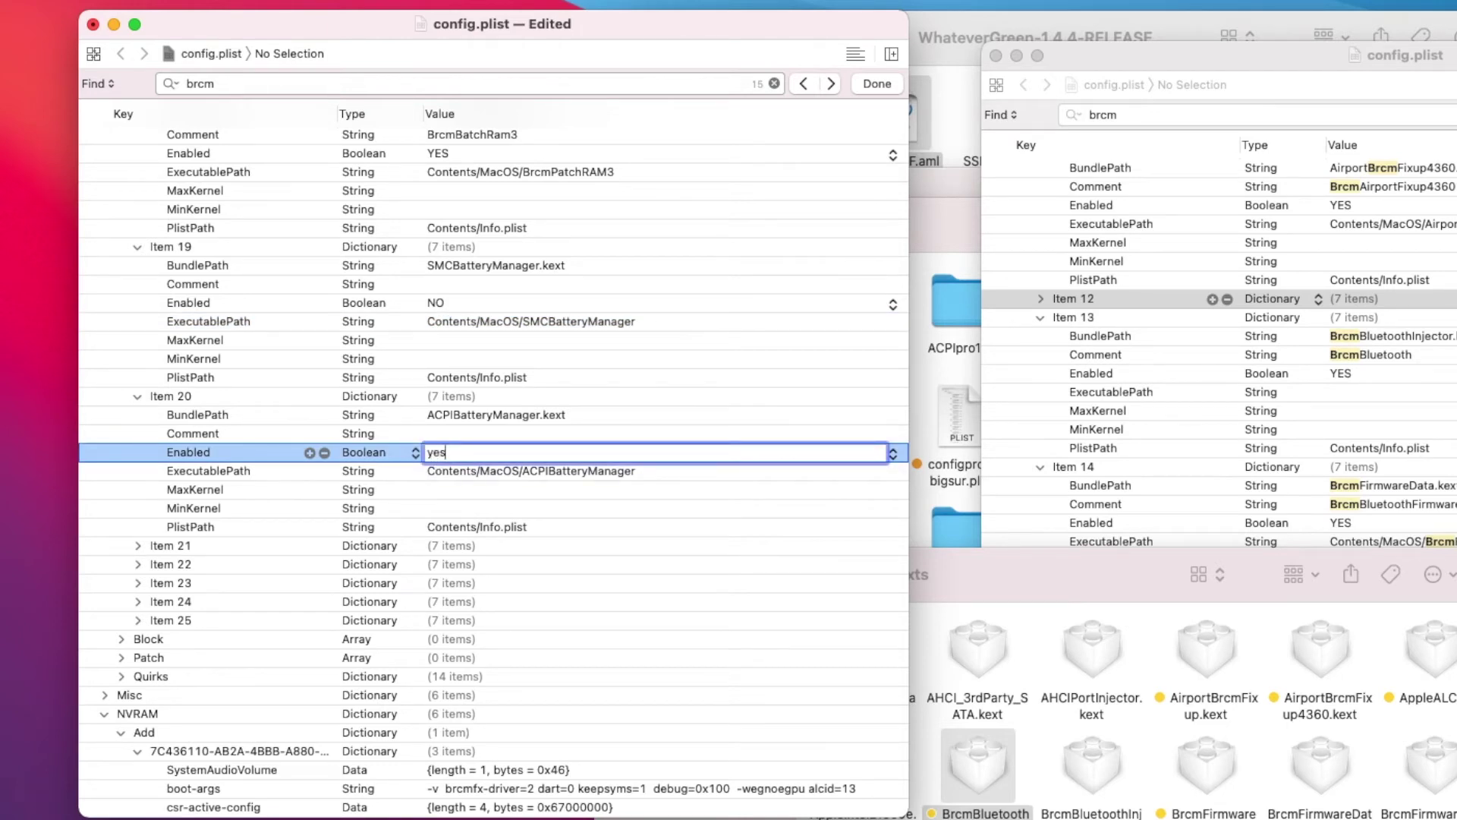
{"action": "key", "text": "Tab"}
{"action": "key", "text": "Return"}
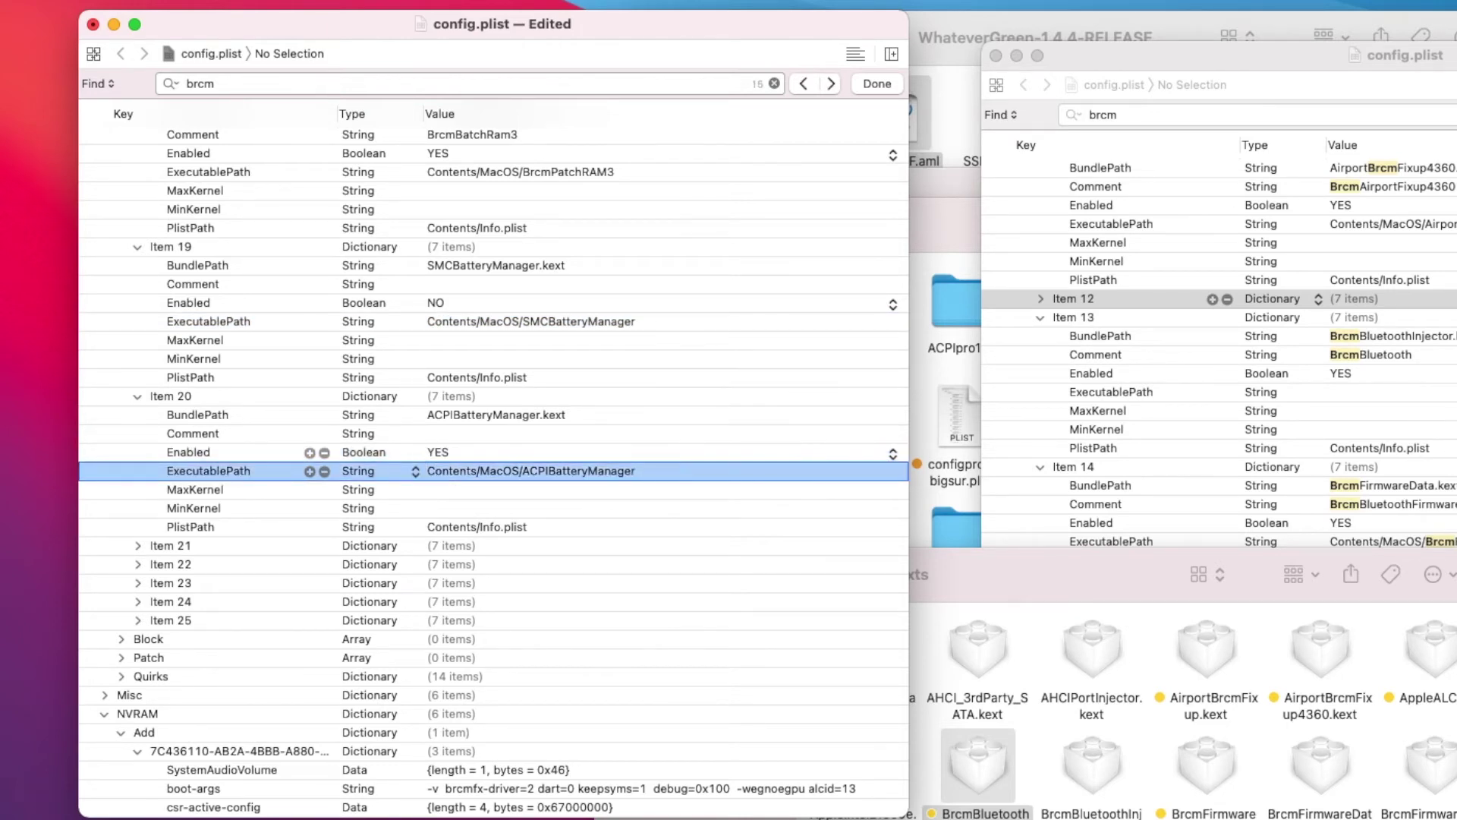
{"action": "left_click", "coordinate": [477, 411]}
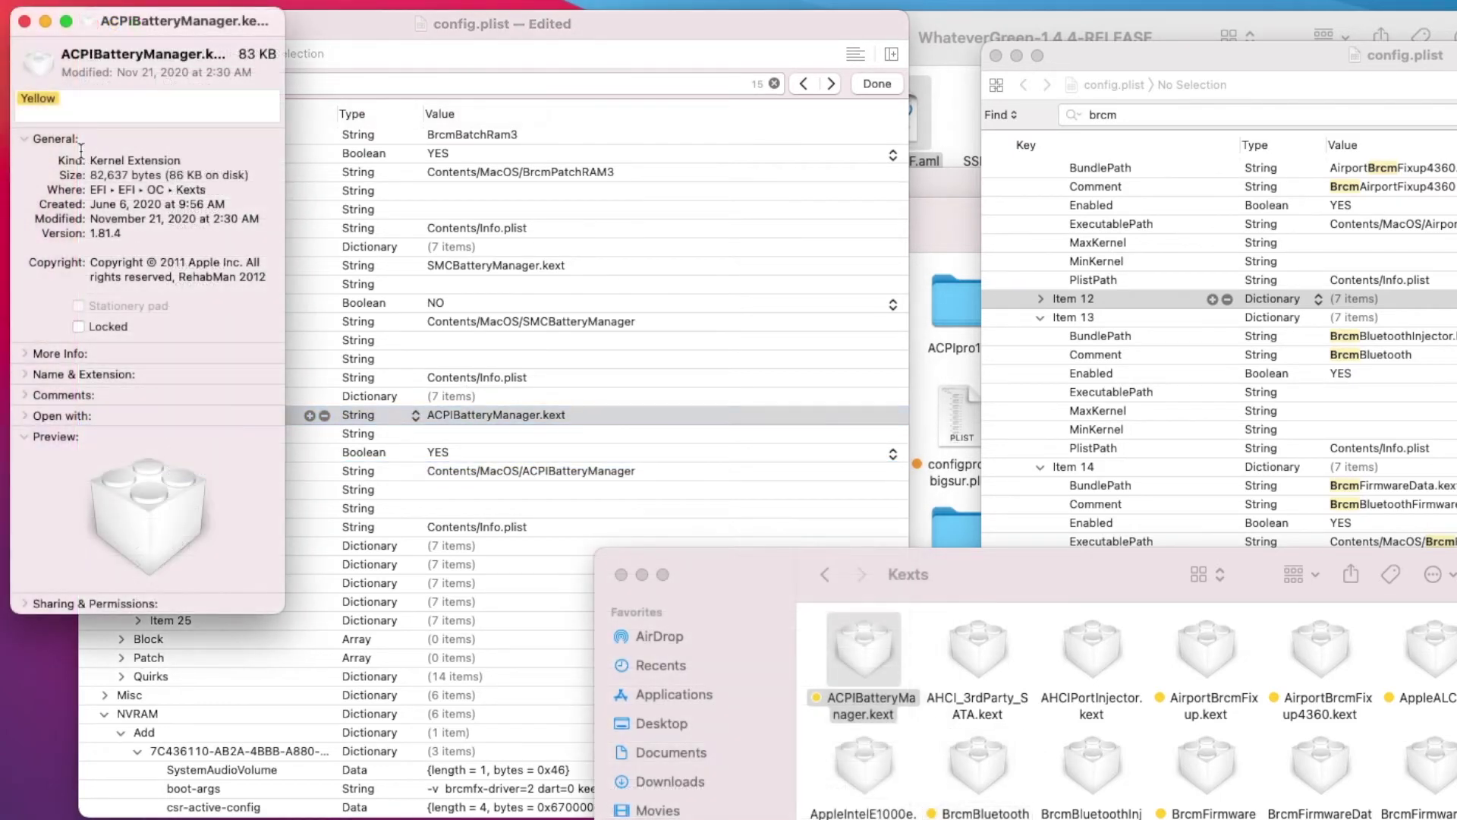
{"action": "left_click", "coordinate": [24, 21]}
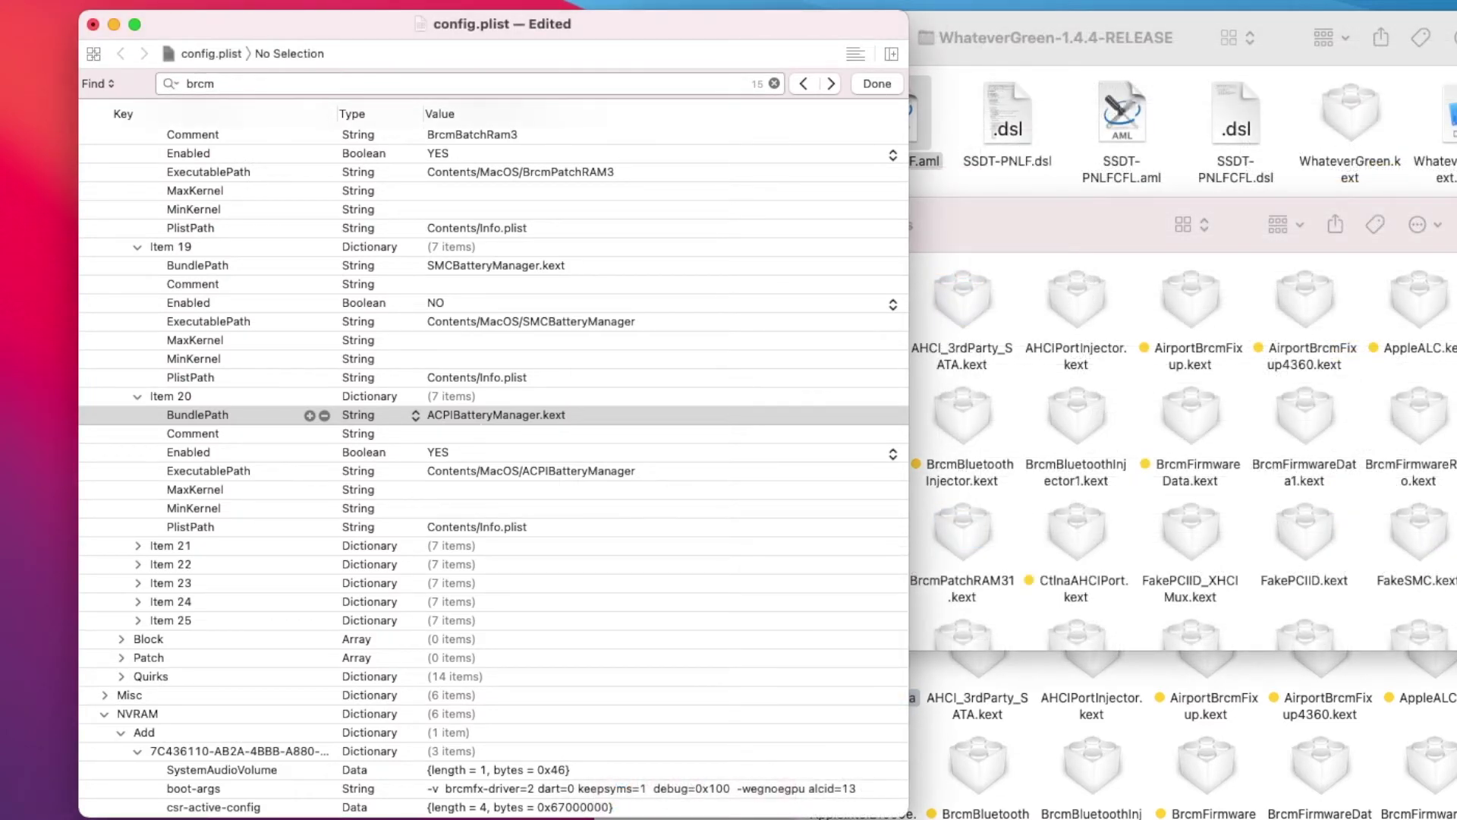
- Expand Items 21–25: SMCProcessor, SMCSuperIO, NVMeFix, RTCMemoryFixup and CtlnaAHCIPort
{"action": "left_click", "coordinate": [138, 545]}
{"action": "scroll", "coordinate": [139, 493], "scroll_direction": "down", "scroll_amount": 3}
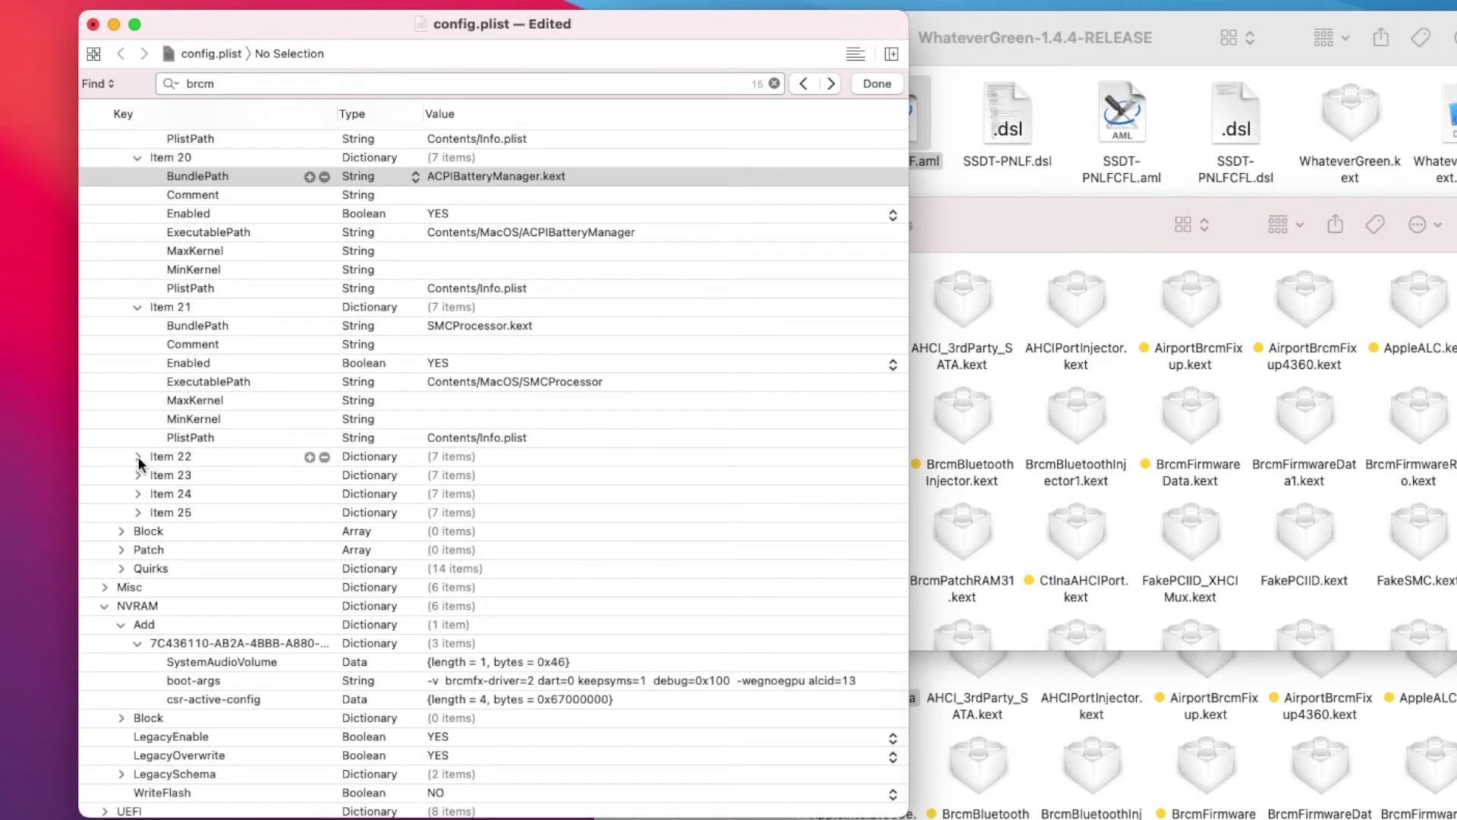
{"action": "left_click", "coordinate": [138, 457]}
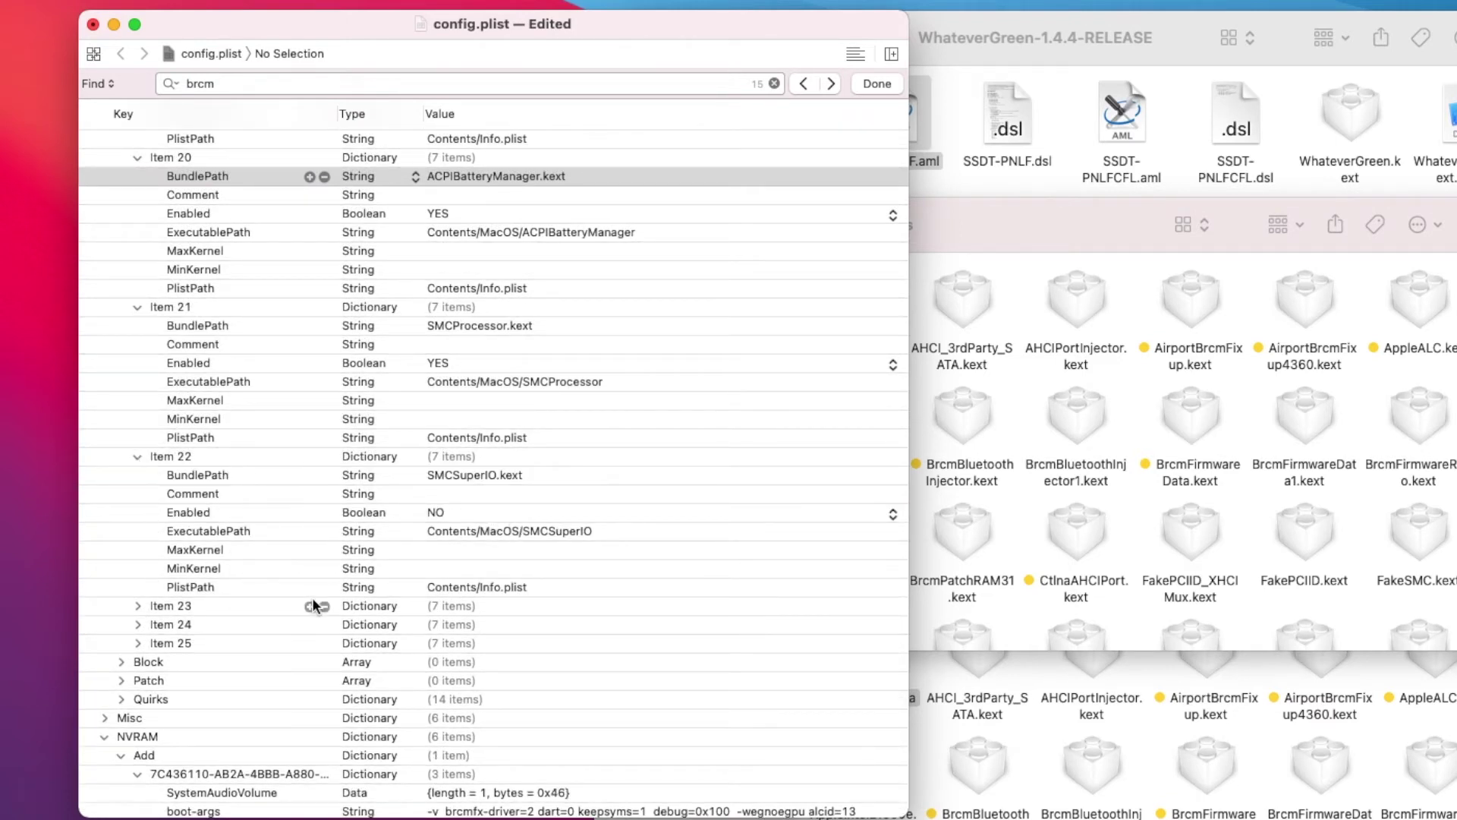
{"action": "left_click", "coordinate": [137, 606]}
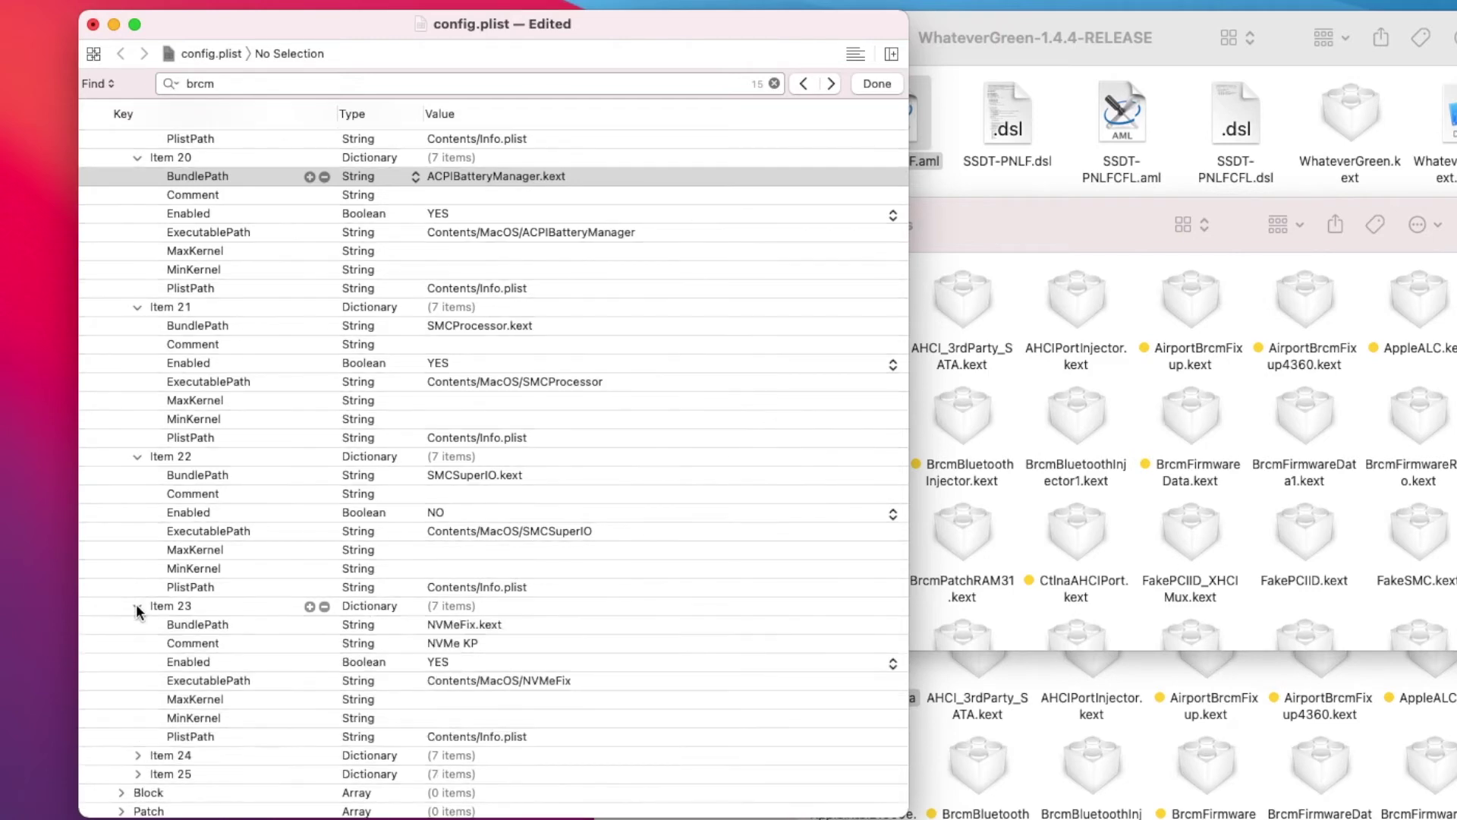
{"action": "scroll", "coordinate": [136, 603], "scroll_direction": "down", "scroll_amount": 4}
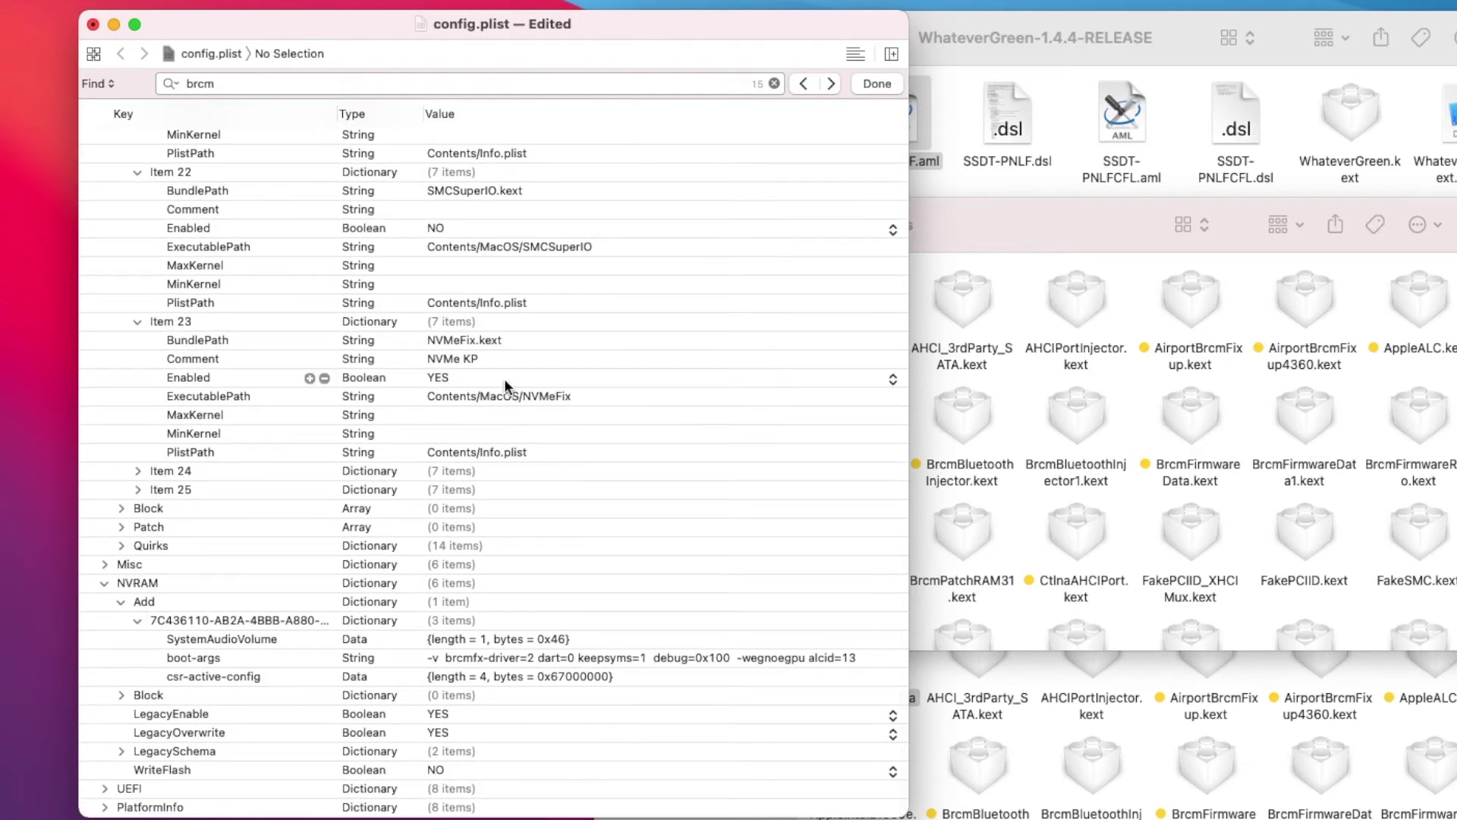
{"action": "left_click", "coordinate": [139, 469]}
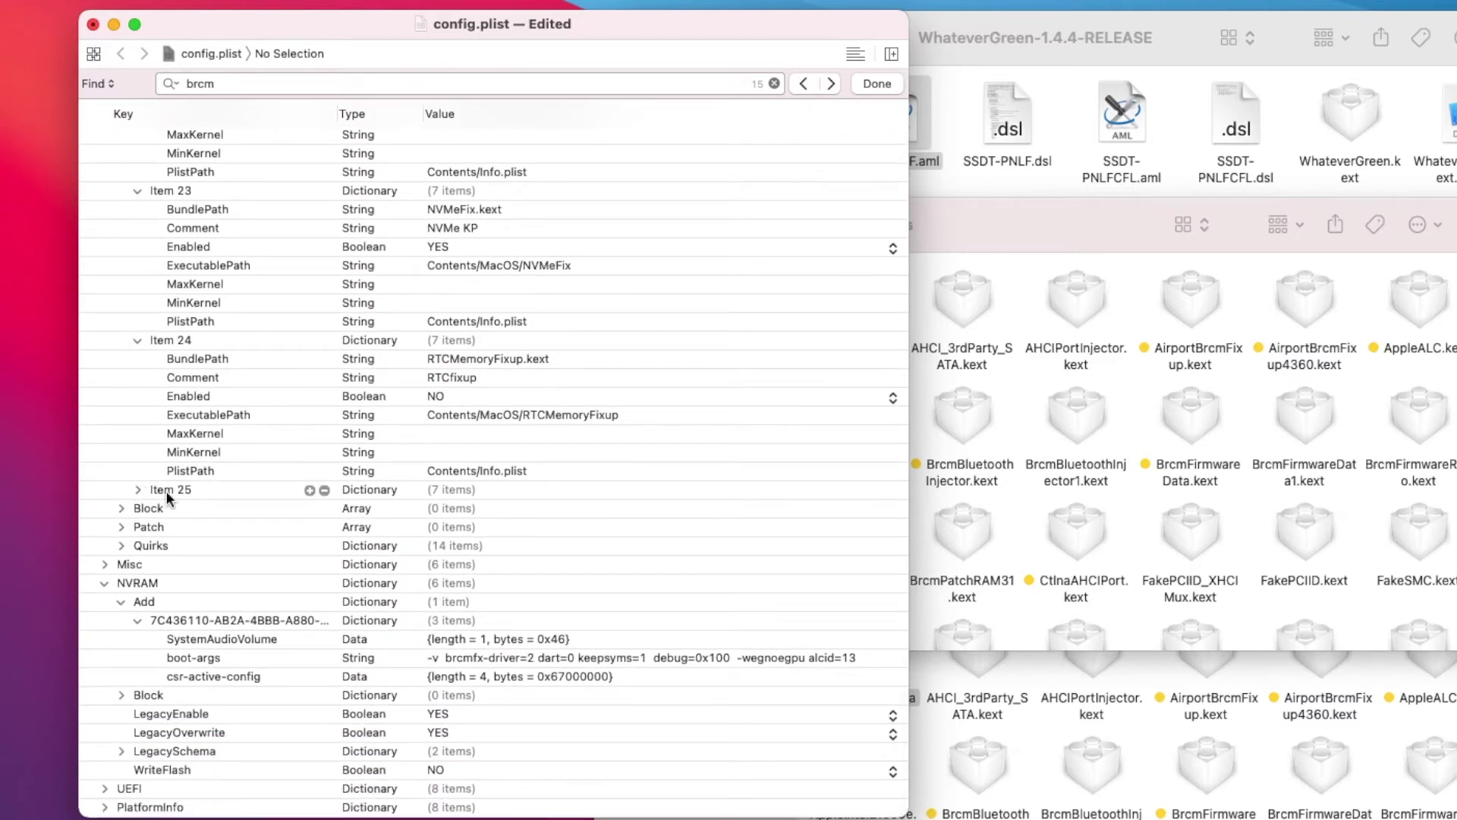
{"action": "left_click", "coordinate": [136, 488]}
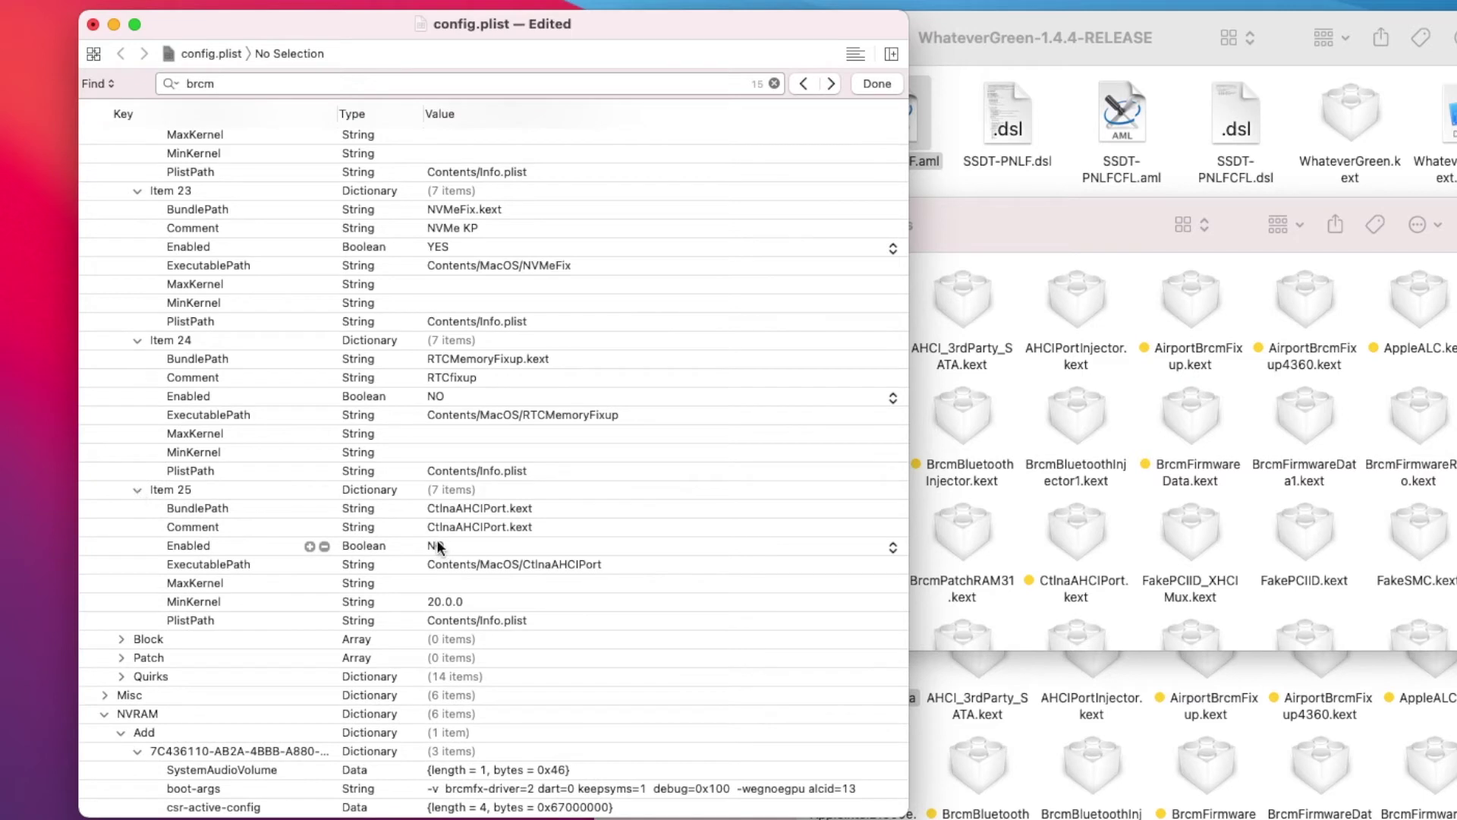
- Set CtlnaAHCIPort.kext's Enabled to YES and check its MinKernel of 20.0.0
{"action": "left_click", "coordinate": [436, 541]}
{"action": "left_click", "coordinate": [436, 539]}
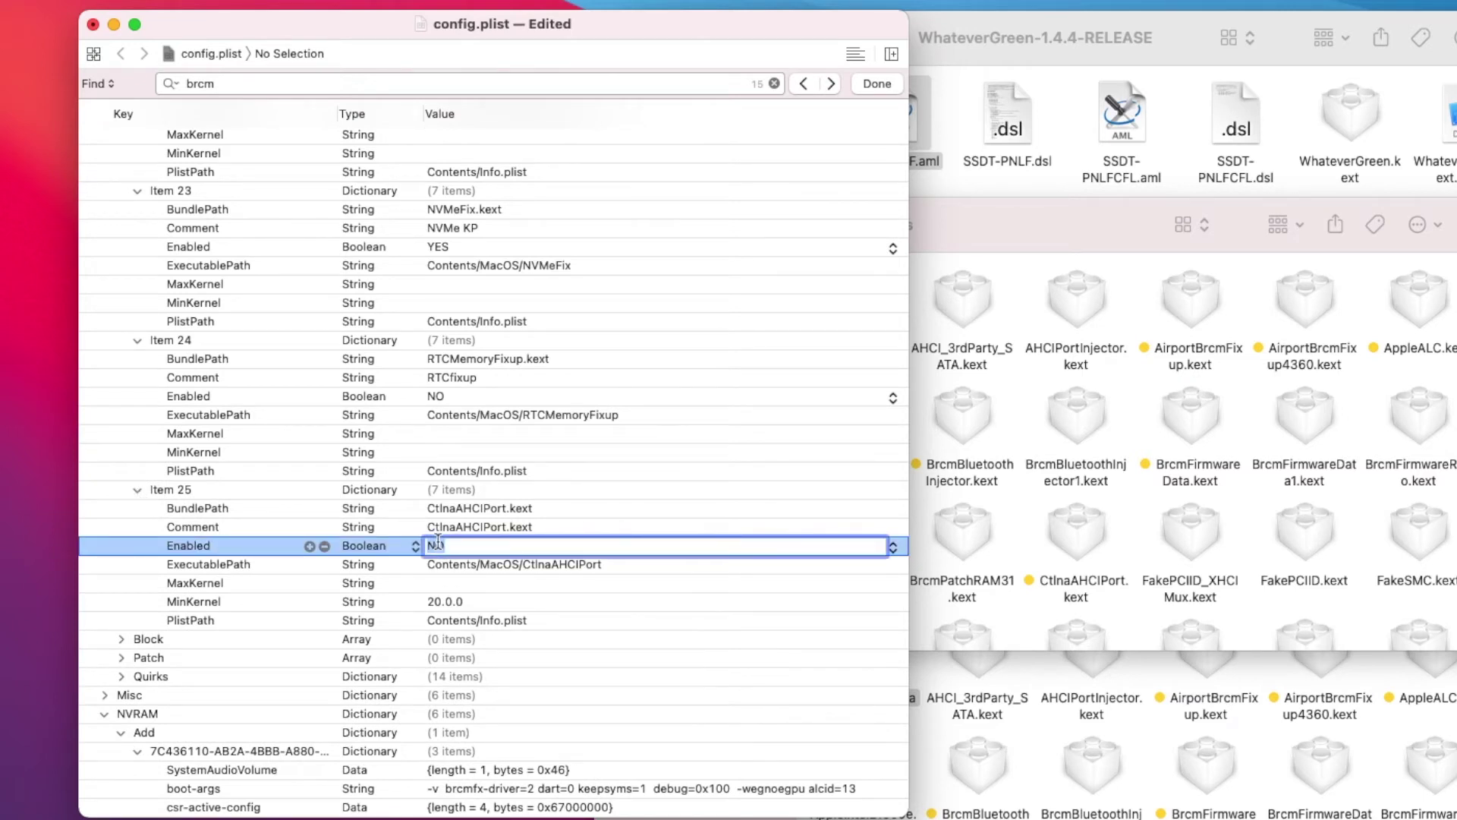
{"action": "type", "text": "yes"}
{"action": "key", "text": "Return"}
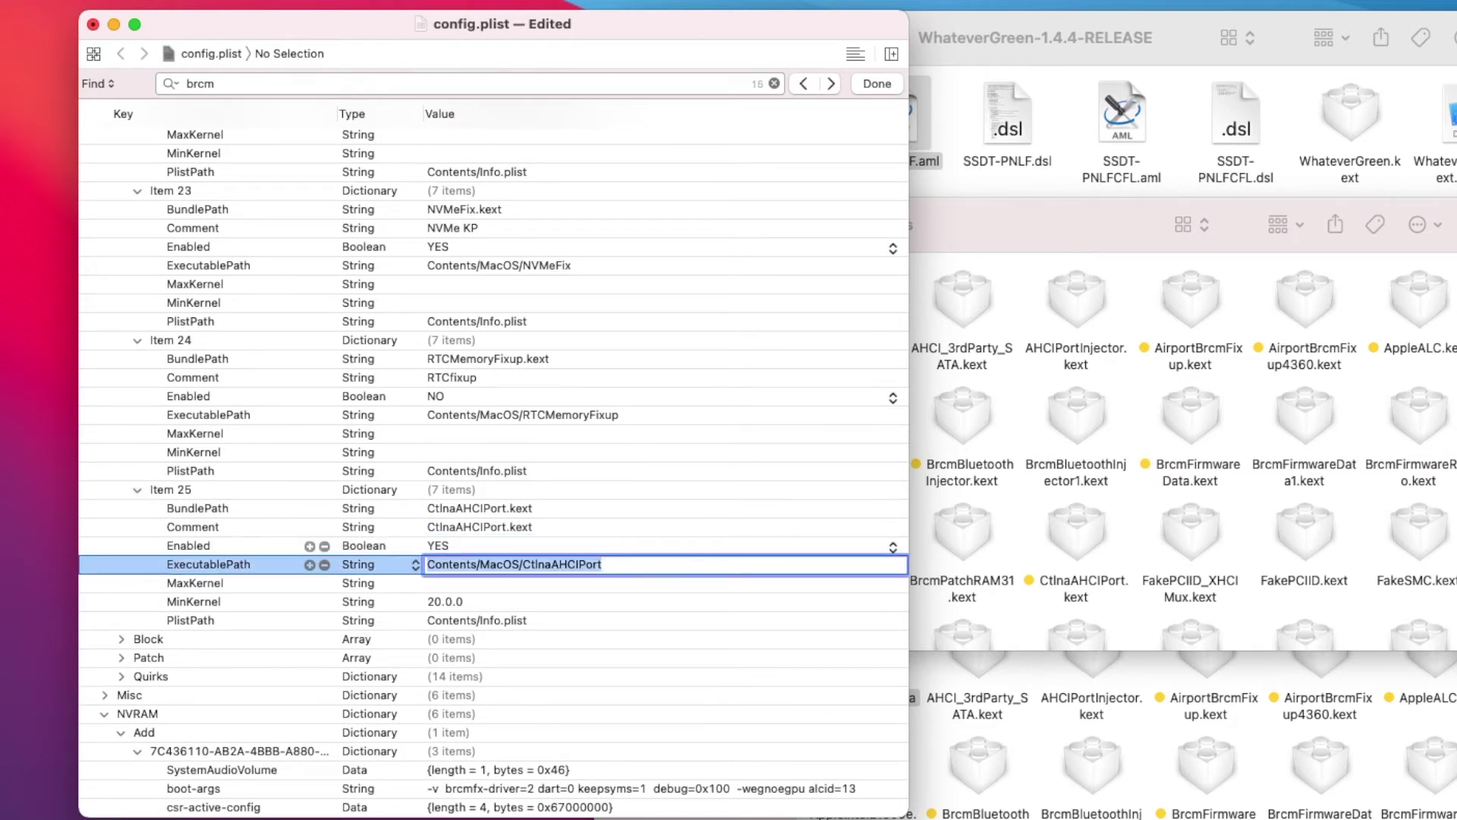
{"action": "key", "text": "Escape"}
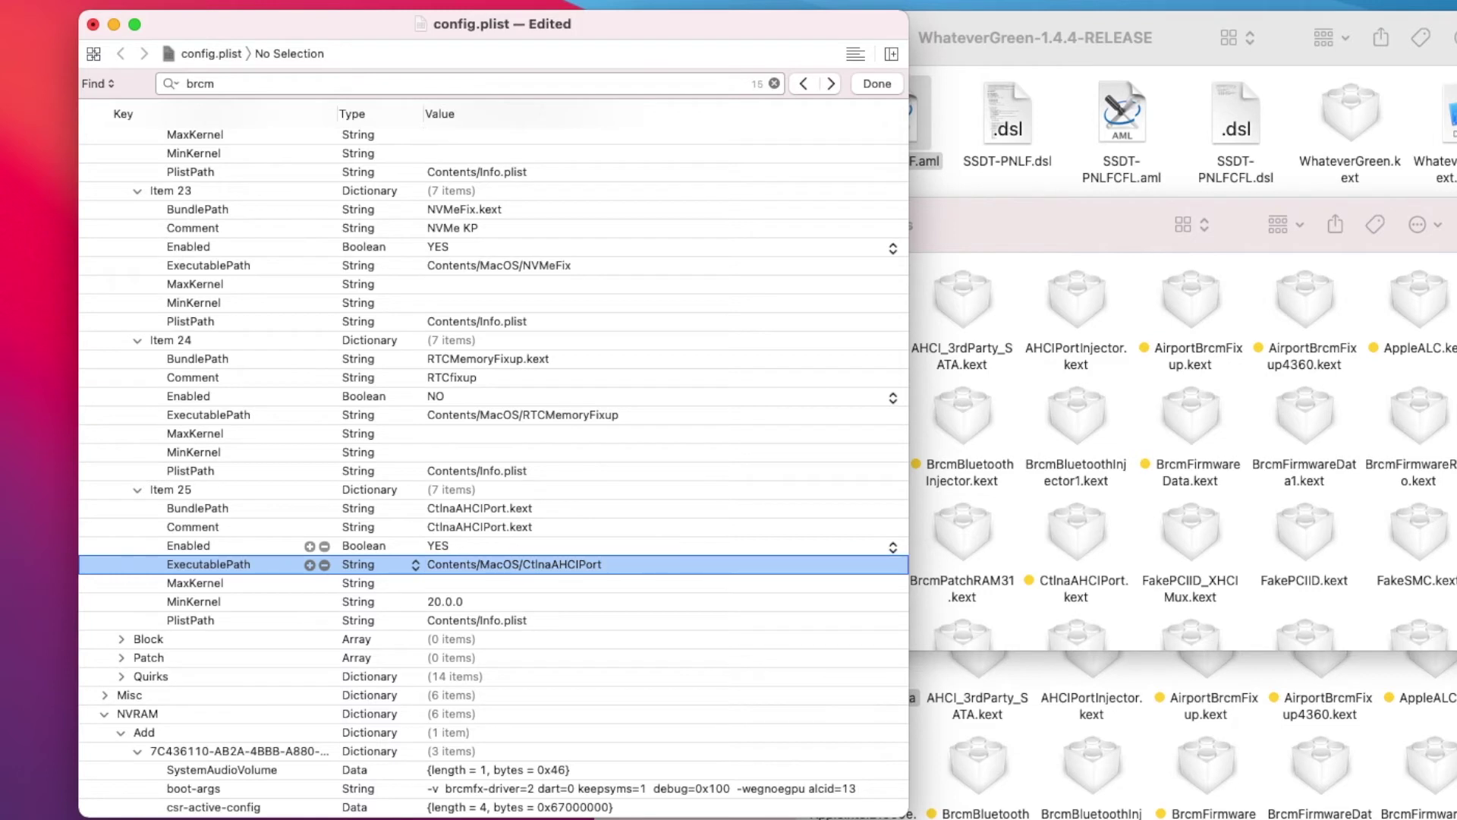
{"action": "left_click", "coordinate": [475, 600]}
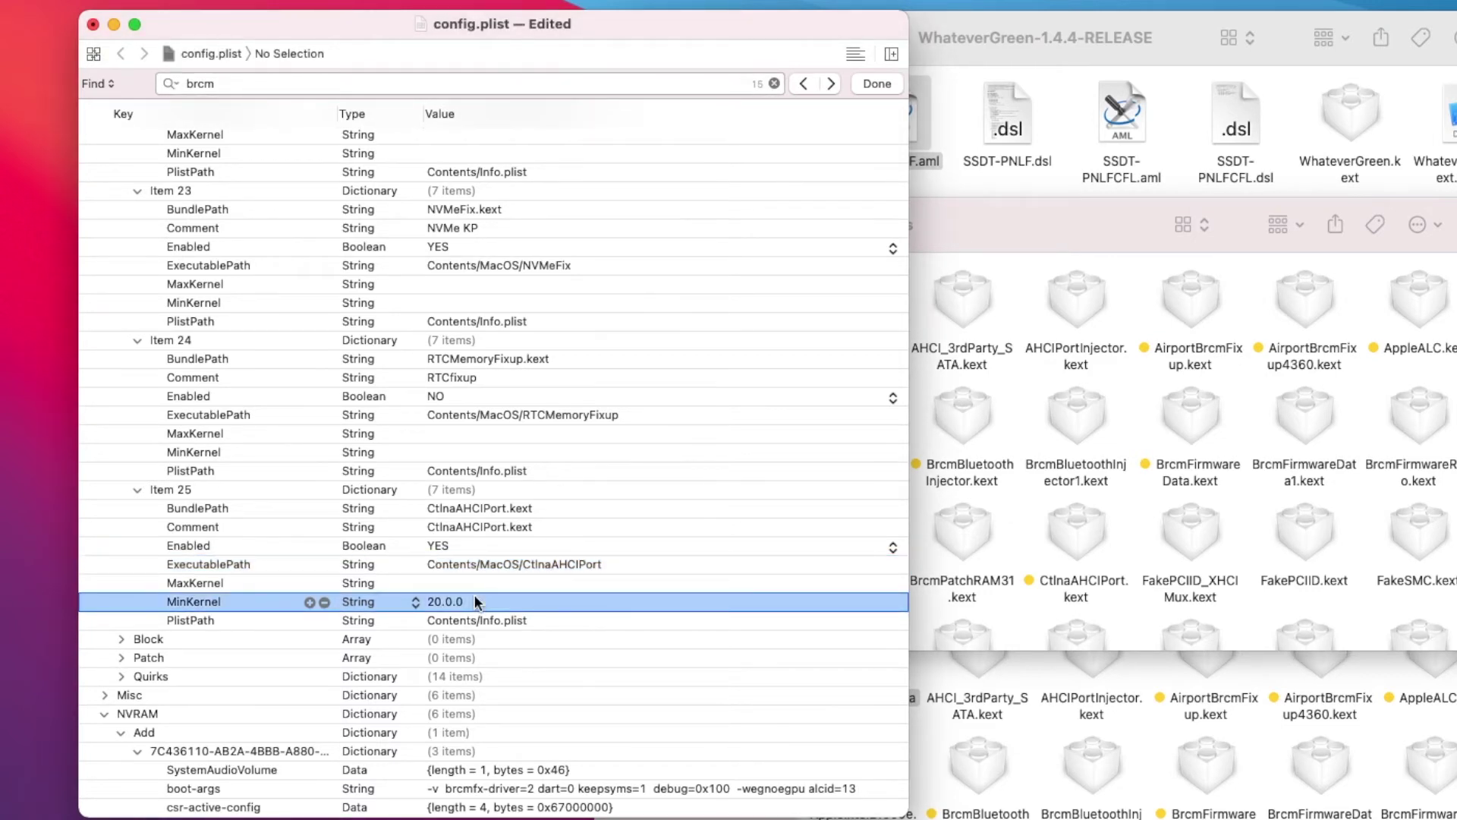
- Collapse Kernel and expand ACPI > Add to list the SSDT tables
{"action": "scroll", "coordinate": [463, 603], "scroll_direction": "down", "scroll_amount": 3}
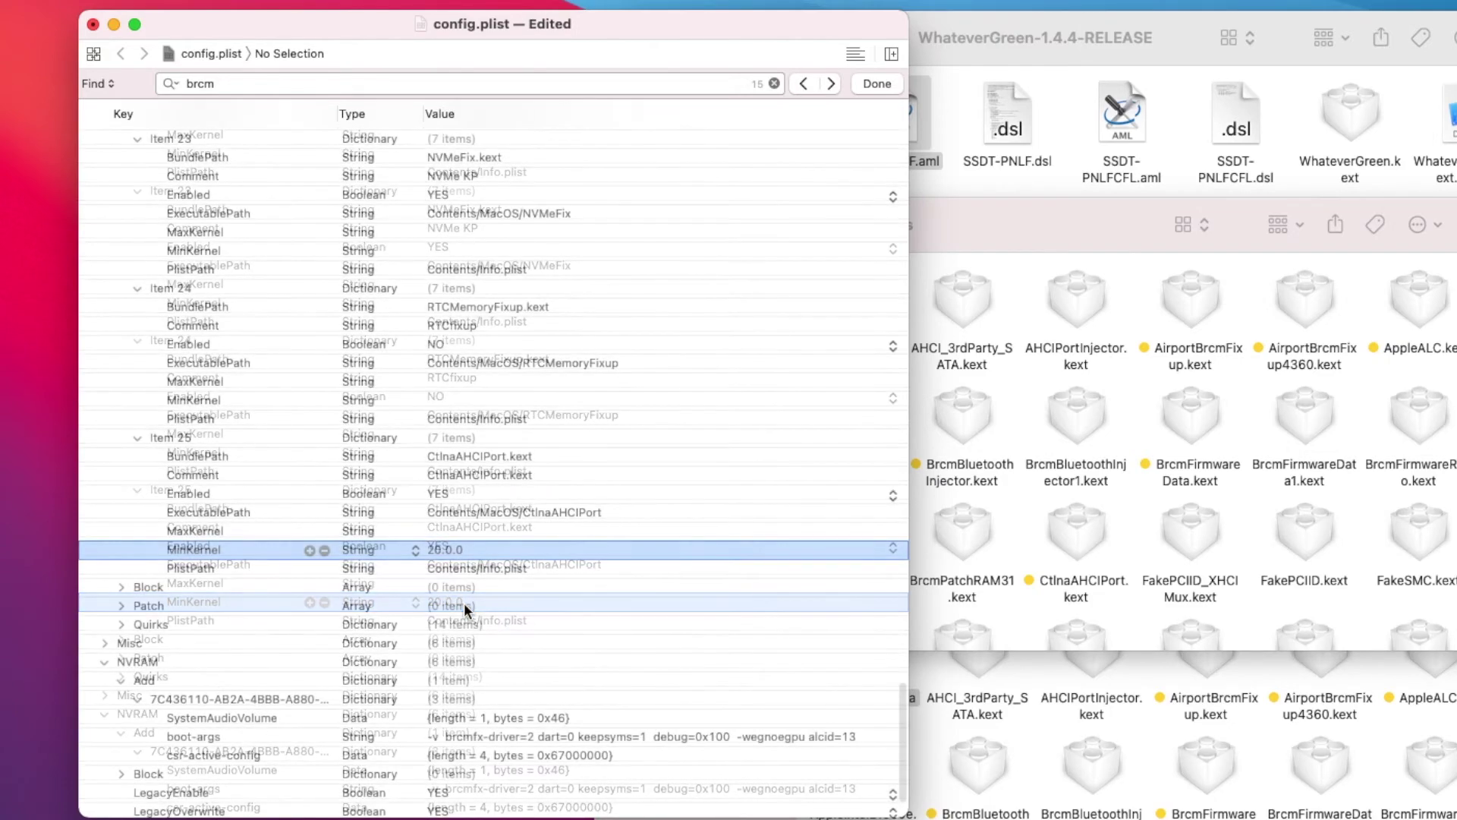
{"action": "scroll", "coordinate": [463, 603], "scroll_direction": "up", "scroll_amount": 15}
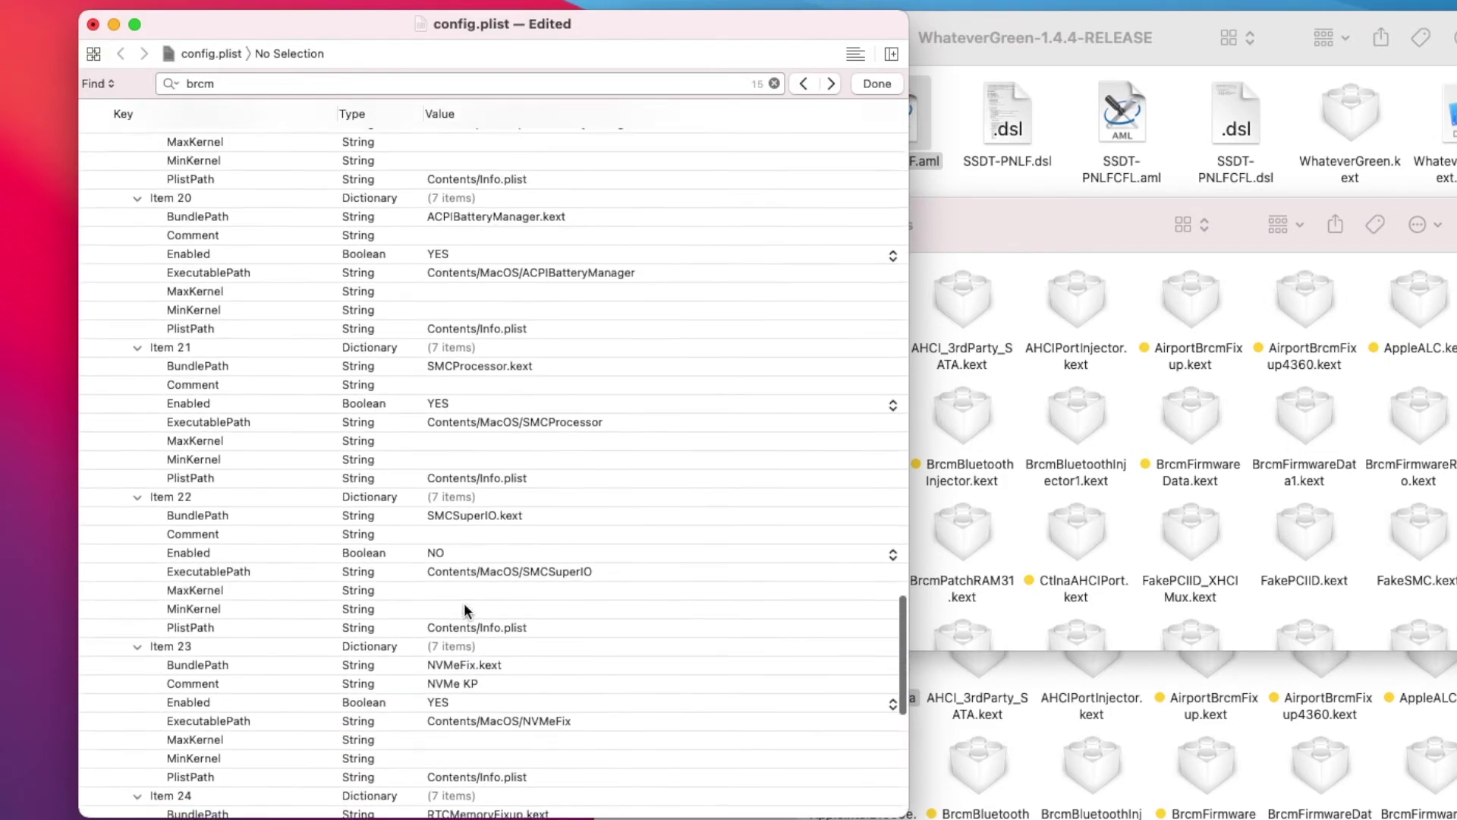
{"action": "scroll", "coordinate": [463, 603], "scroll_direction": "up", "scroll_amount": 20}
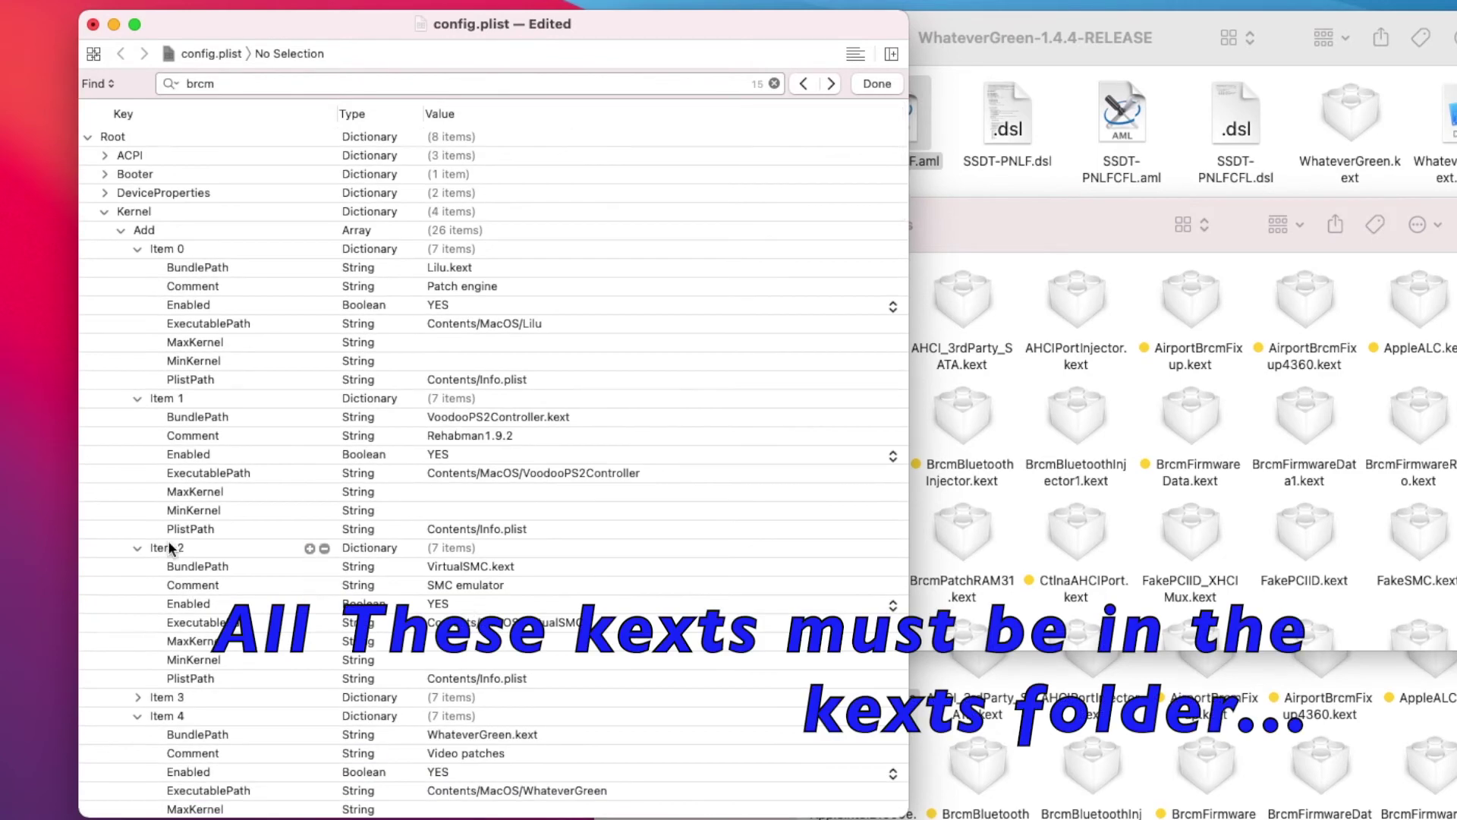
{"action": "left_click", "coordinate": [104, 212]}
{"action": "left_click", "coordinate": [104, 155]}
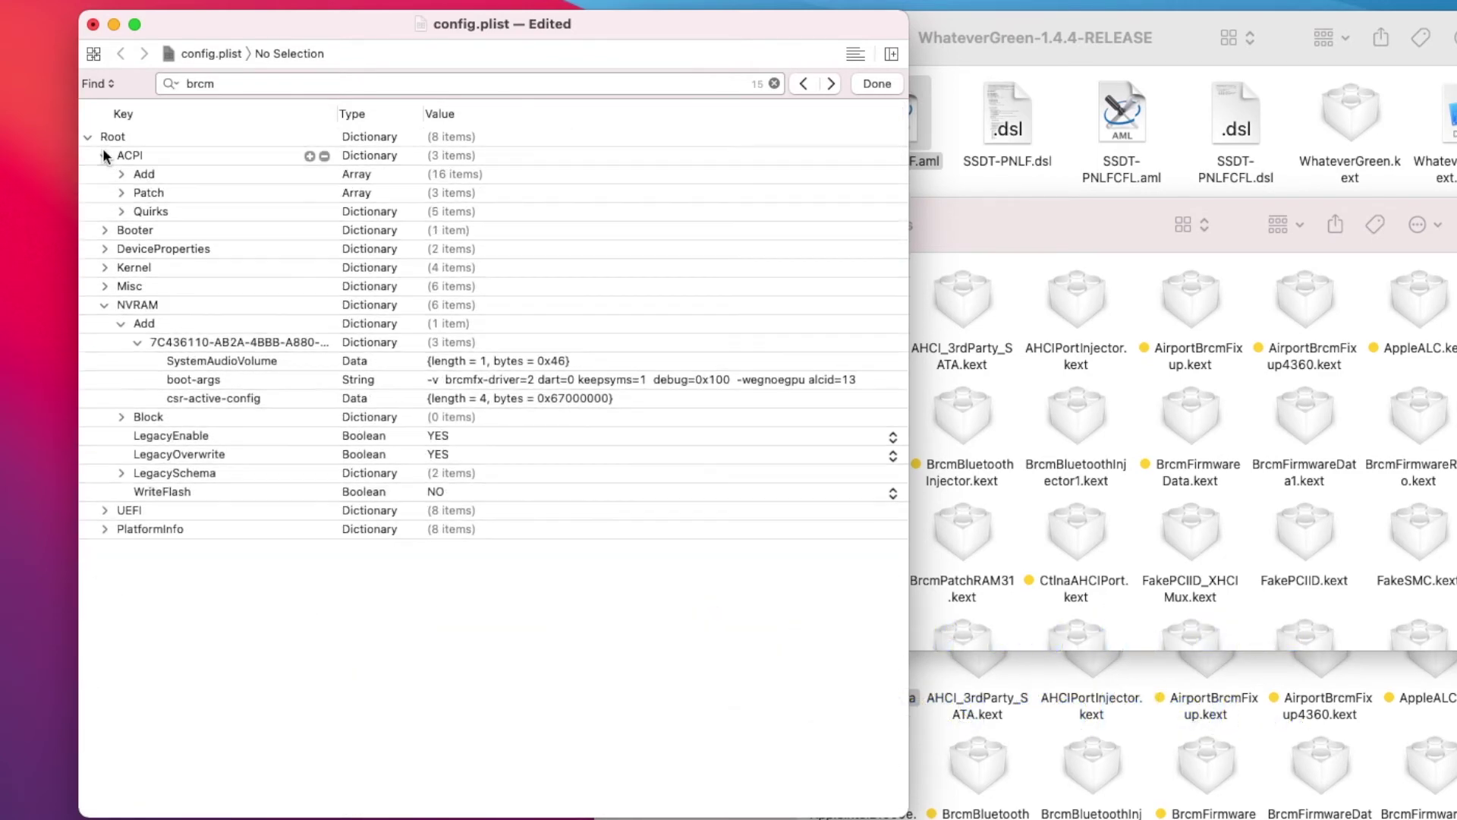
{"action": "left_click", "coordinate": [122, 174]}
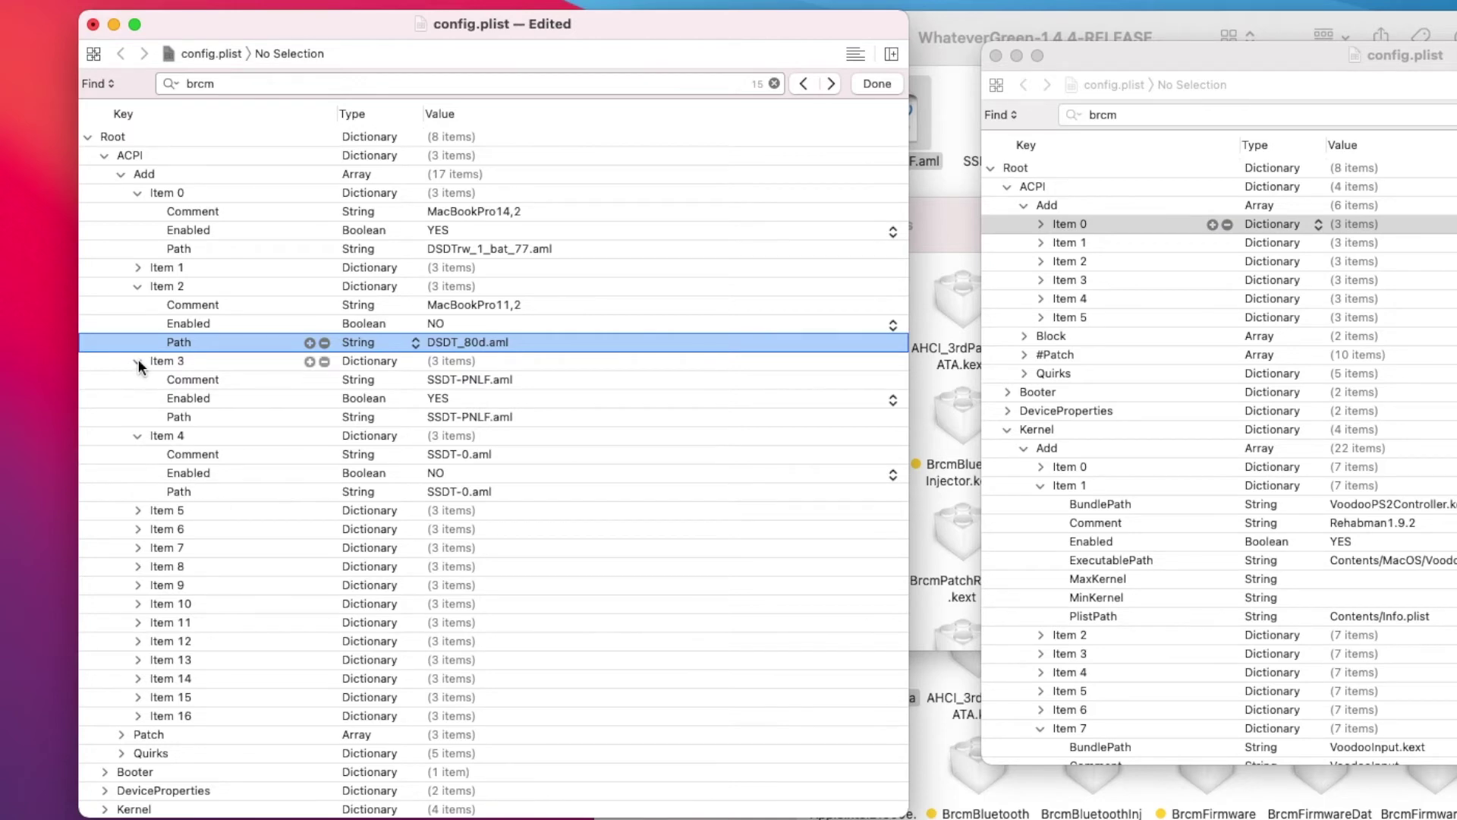
- Change ACPI Item 3's path to SSDT-PNLF_144.aml and briefly check Item 12
{"action": "left_click", "coordinate": [470, 417], "text": "super"}
{"action": "left_click", "coordinate": [470, 419]}
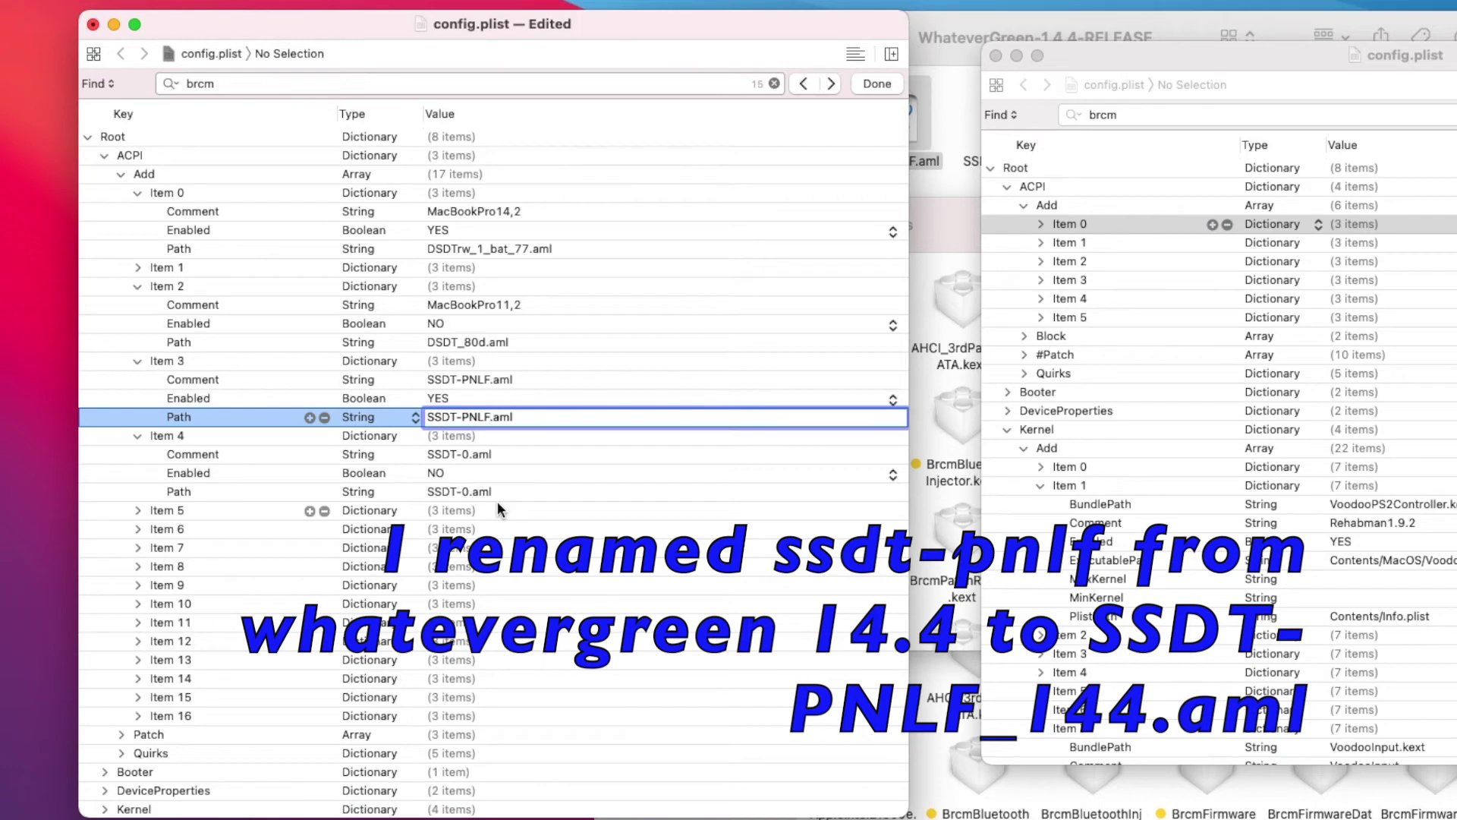
{"action": "type", "text": "_144"}
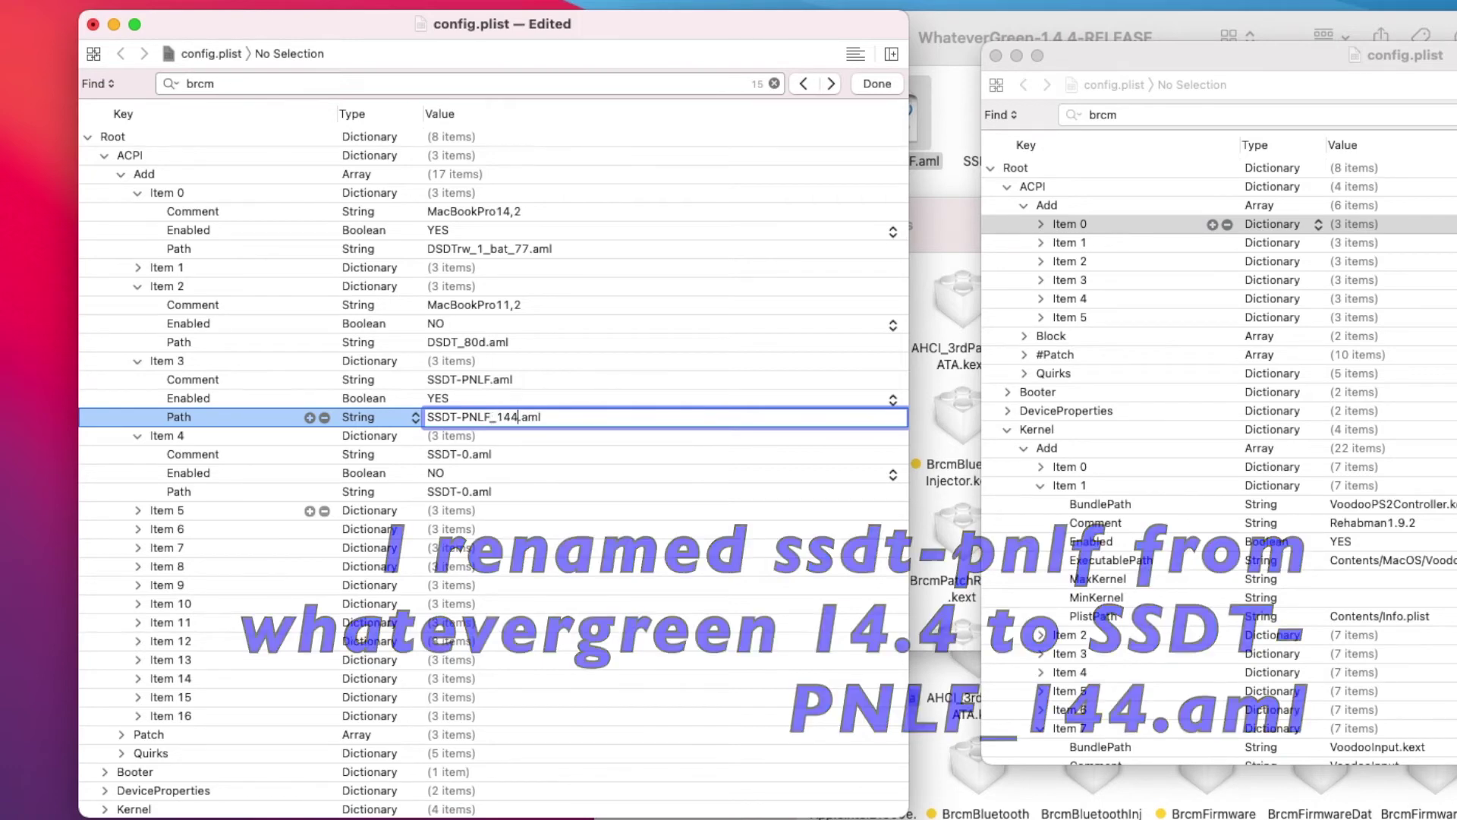
{"action": "left_click", "coordinate": [137, 436]}
{"action": "scroll", "coordinate": [139, 438], "scroll_direction": "down", "scroll_amount": 4}
{"action": "left_click", "coordinate": [139, 439]}
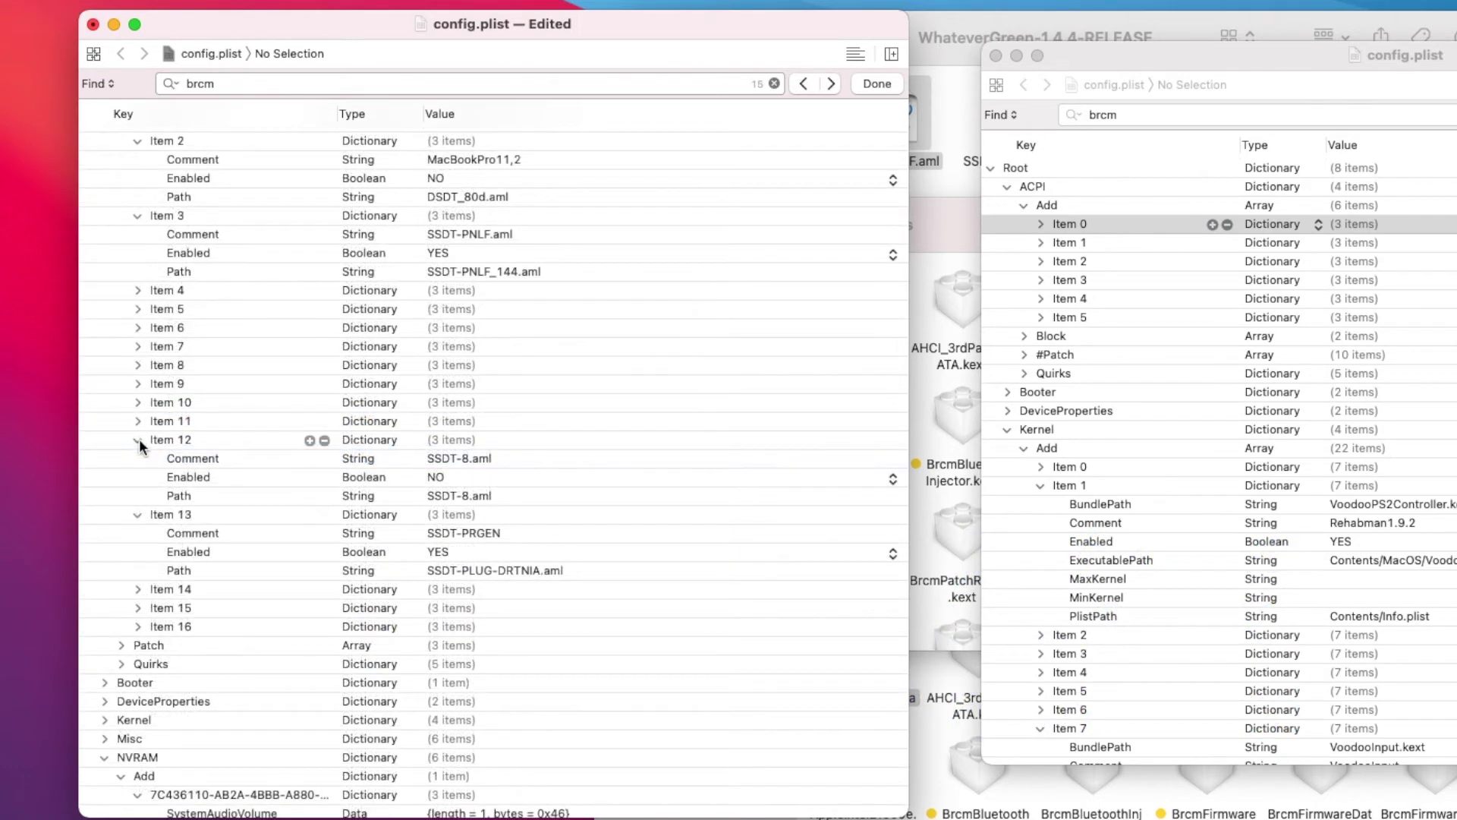
{"action": "left_click", "coordinate": [139, 440]}
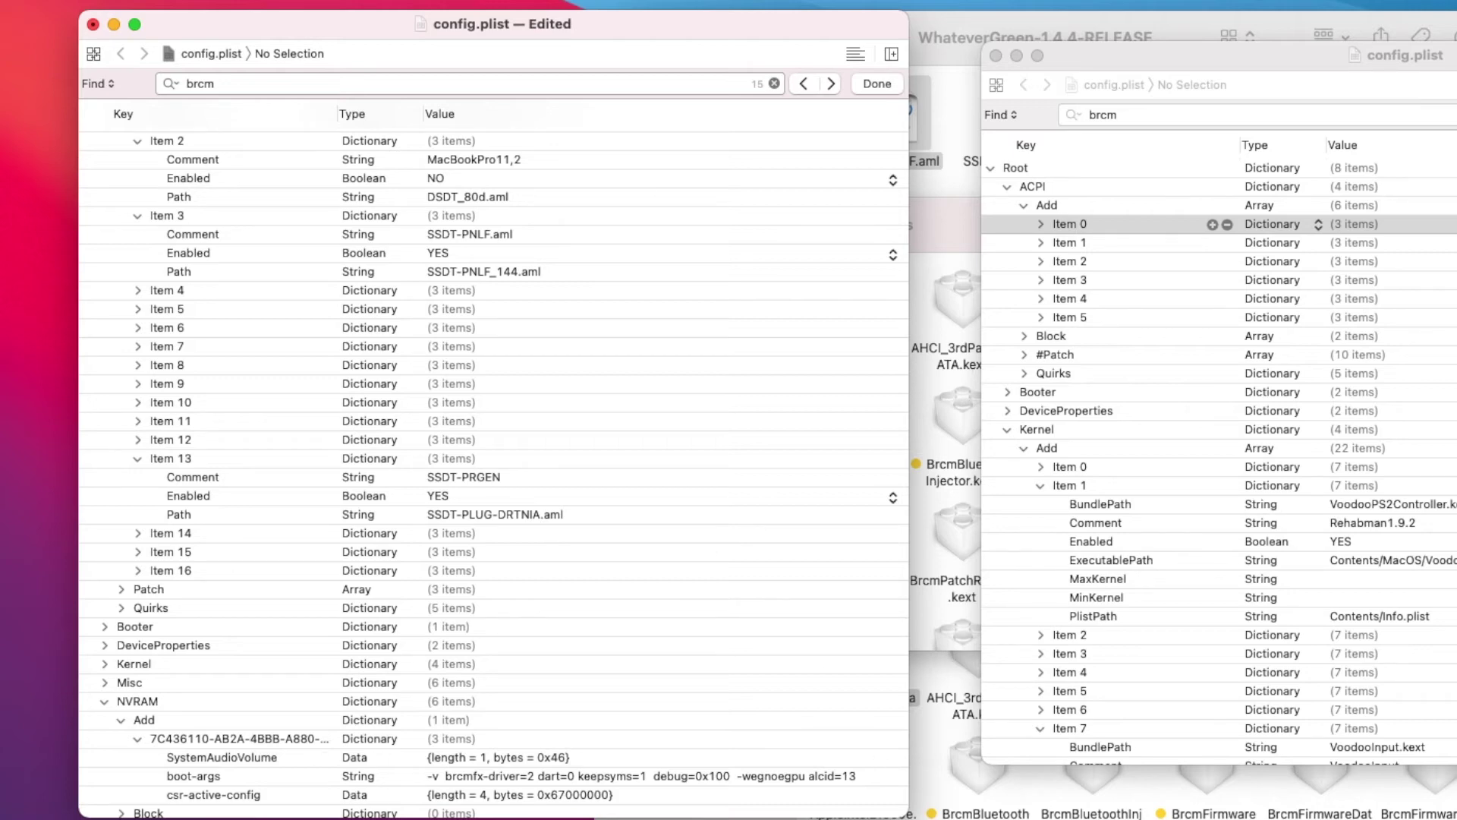
- In Finder, go back to the OC folder and open its ACPI folder
{"action": "key", "text": "super+Tab"}
{"action": "key", "text": "super+n"}
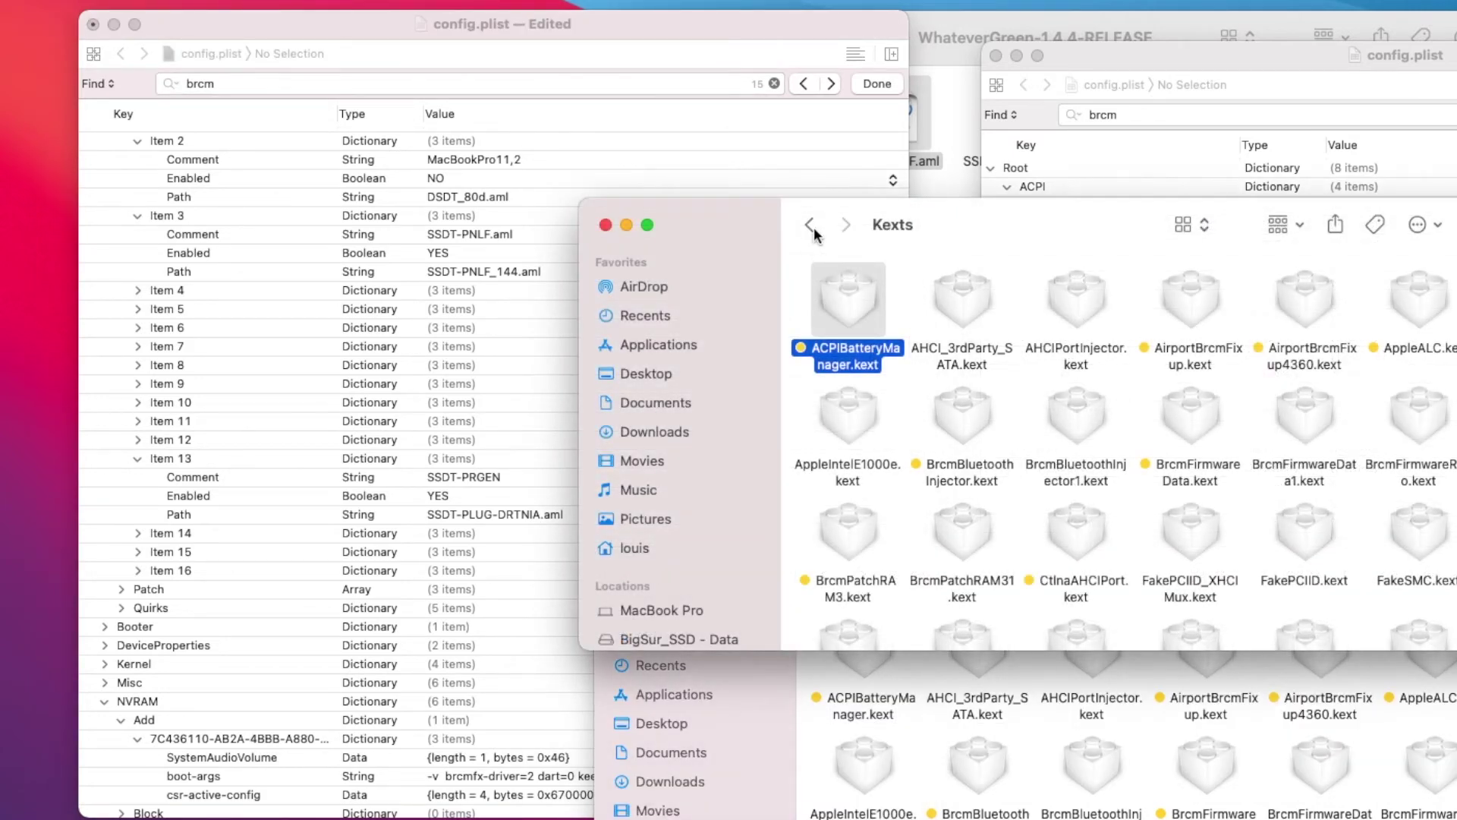
{"action": "left_click", "coordinate": [813, 231]}
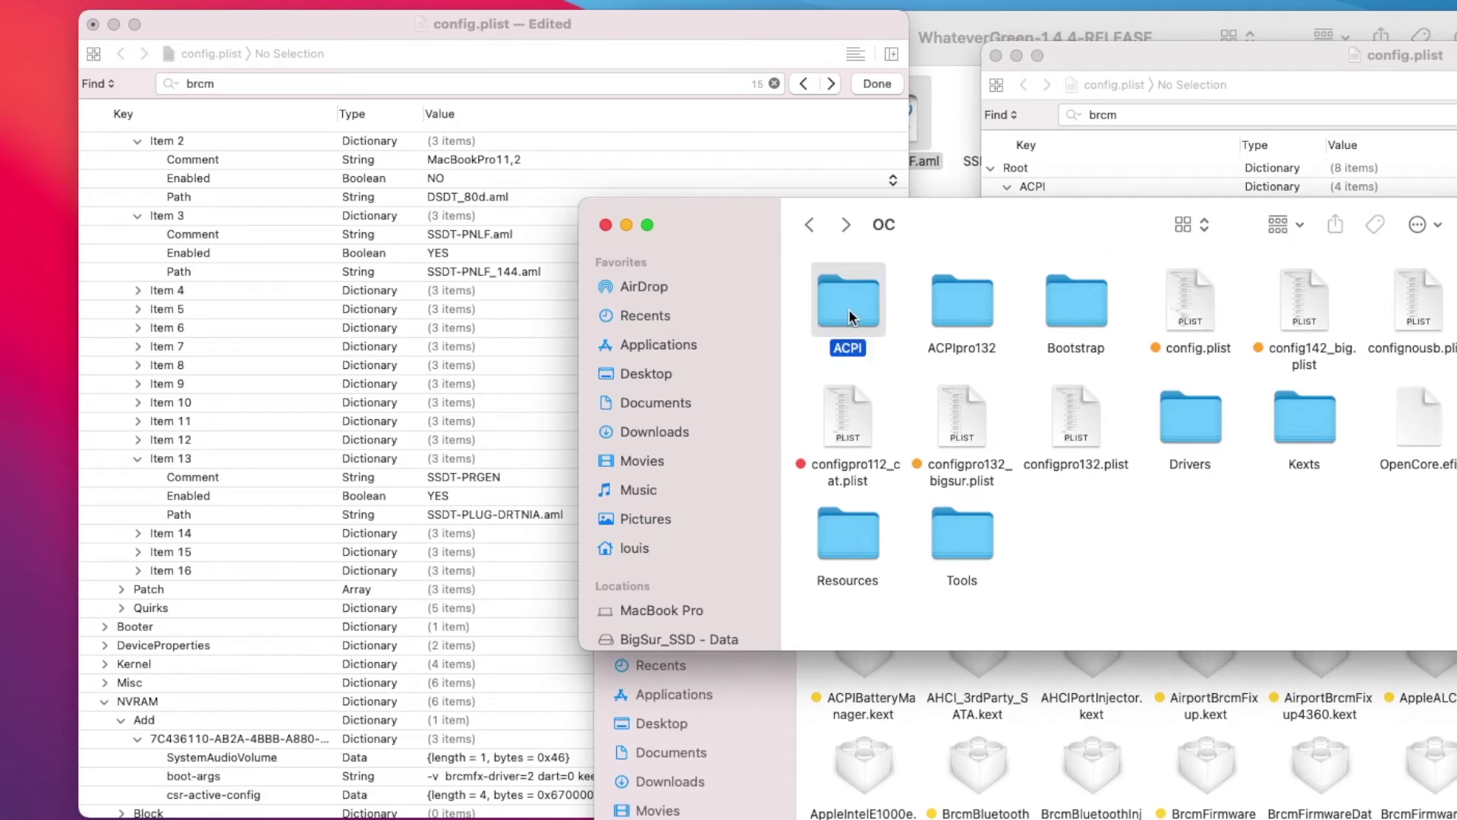
{"action": "double_click", "coordinate": [848, 308]}
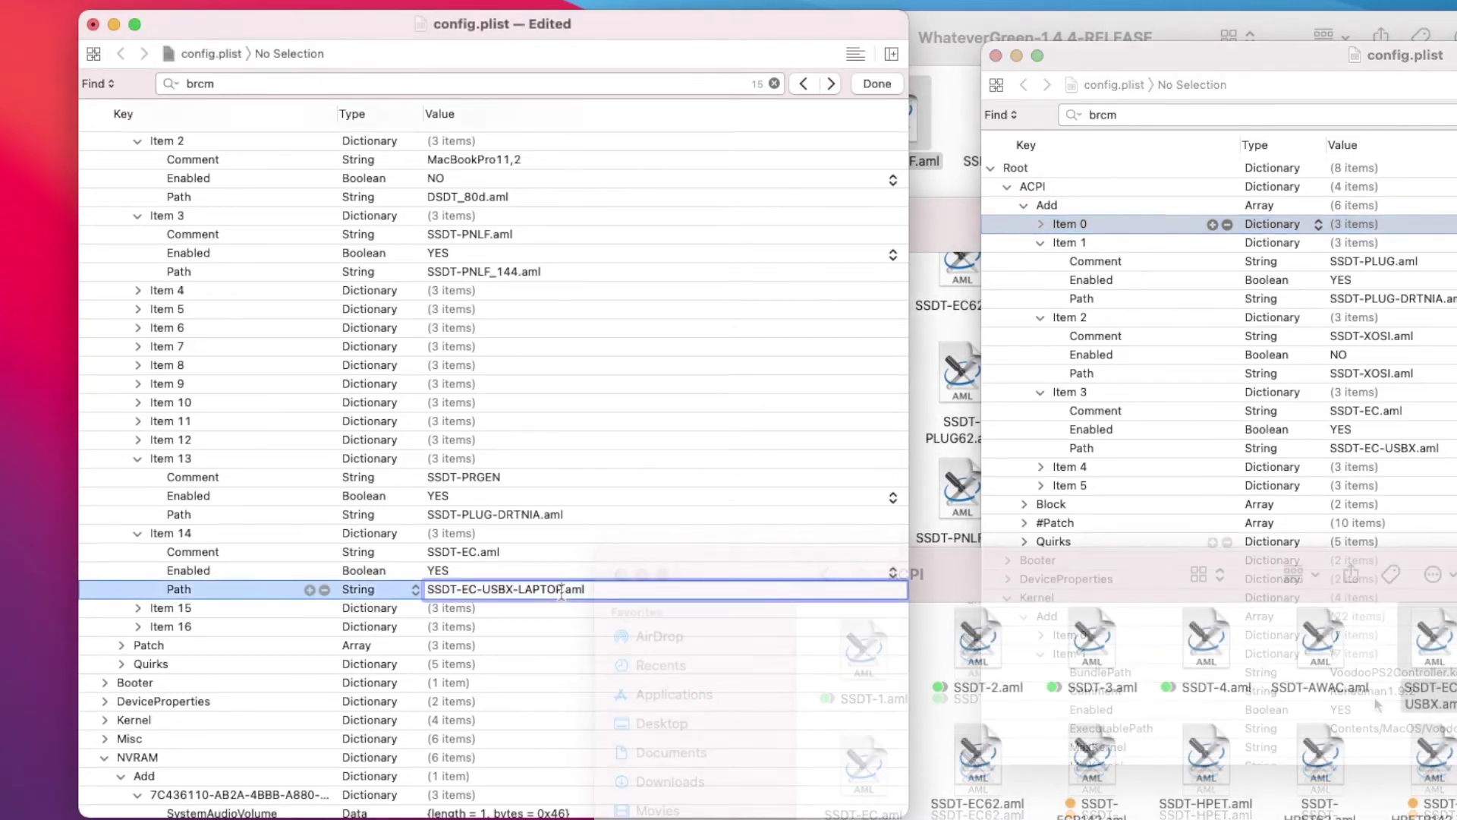
- Trim Item 14's path to SSDT-EC-USBX.aml and select SSDT-UIAC_ENVY.aml in the reference config
{"action": "key", "text": "BackSpace"}
{"action": "key", "text": "BackSpace"}
{"action": "key", "text": "BackSpace"}
{"action": "key", "text": "BackSpace"}
{"action": "key", "text": "BackSpace"}
{"action": "key", "text": "BackSpace"}
{"action": "key", "text": "BackSpace"}
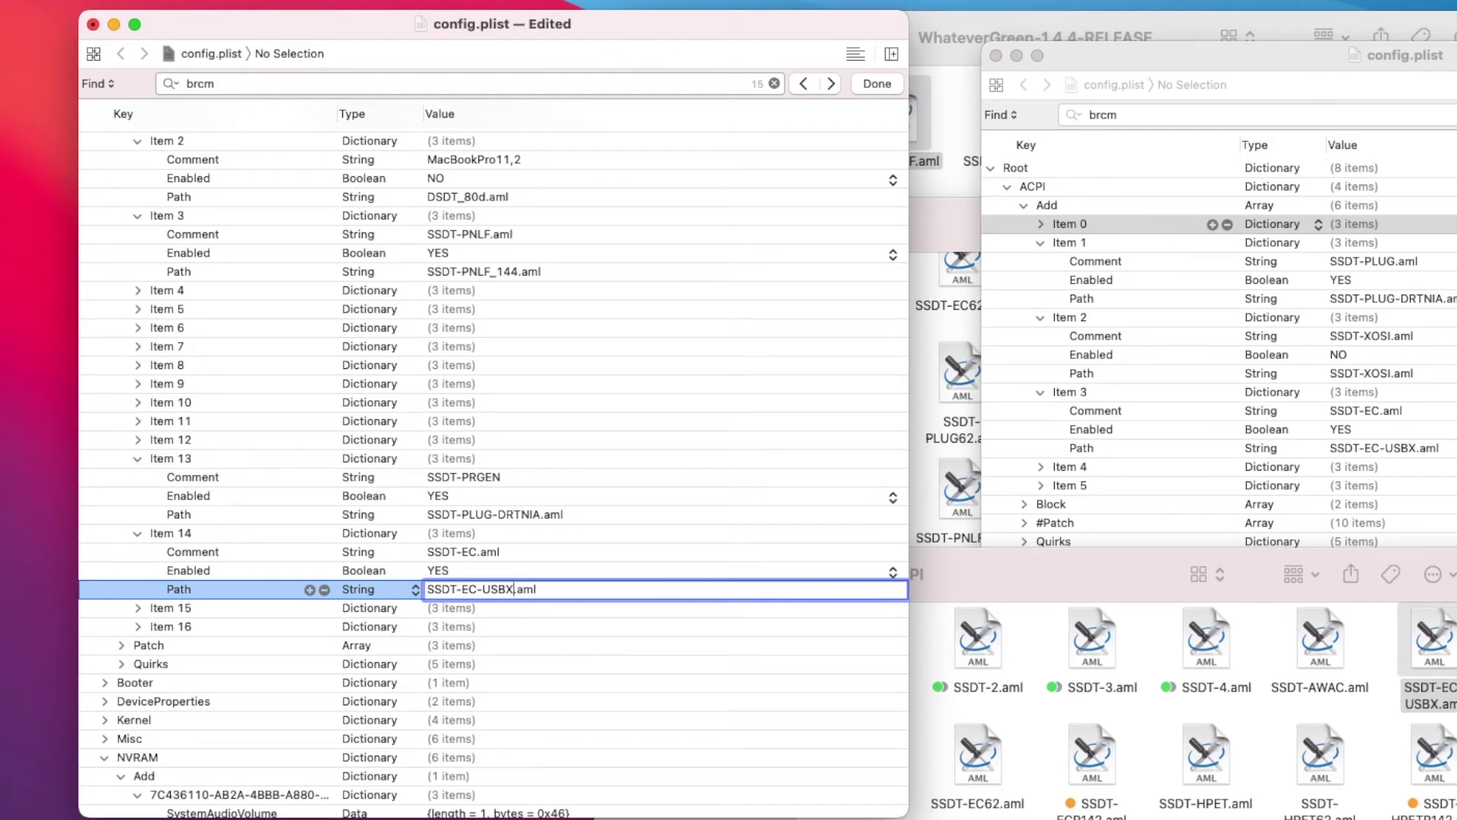
{"action": "left_click", "coordinate": [138, 607]}
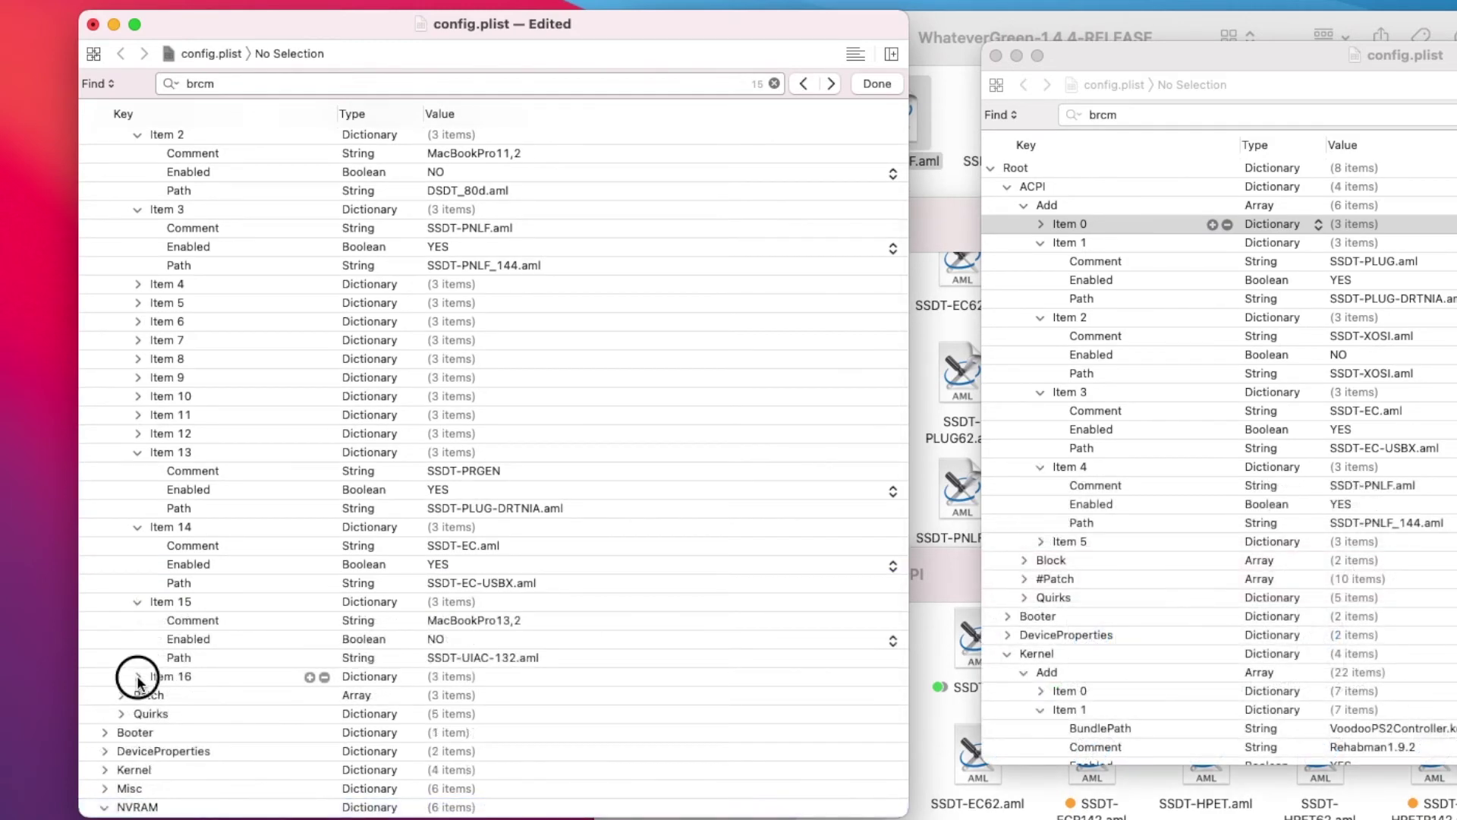
{"action": "left_click", "coordinate": [138, 677]}
{"action": "scroll", "coordinate": [504, 454], "scroll_direction": "down", "scroll_amount": 5}
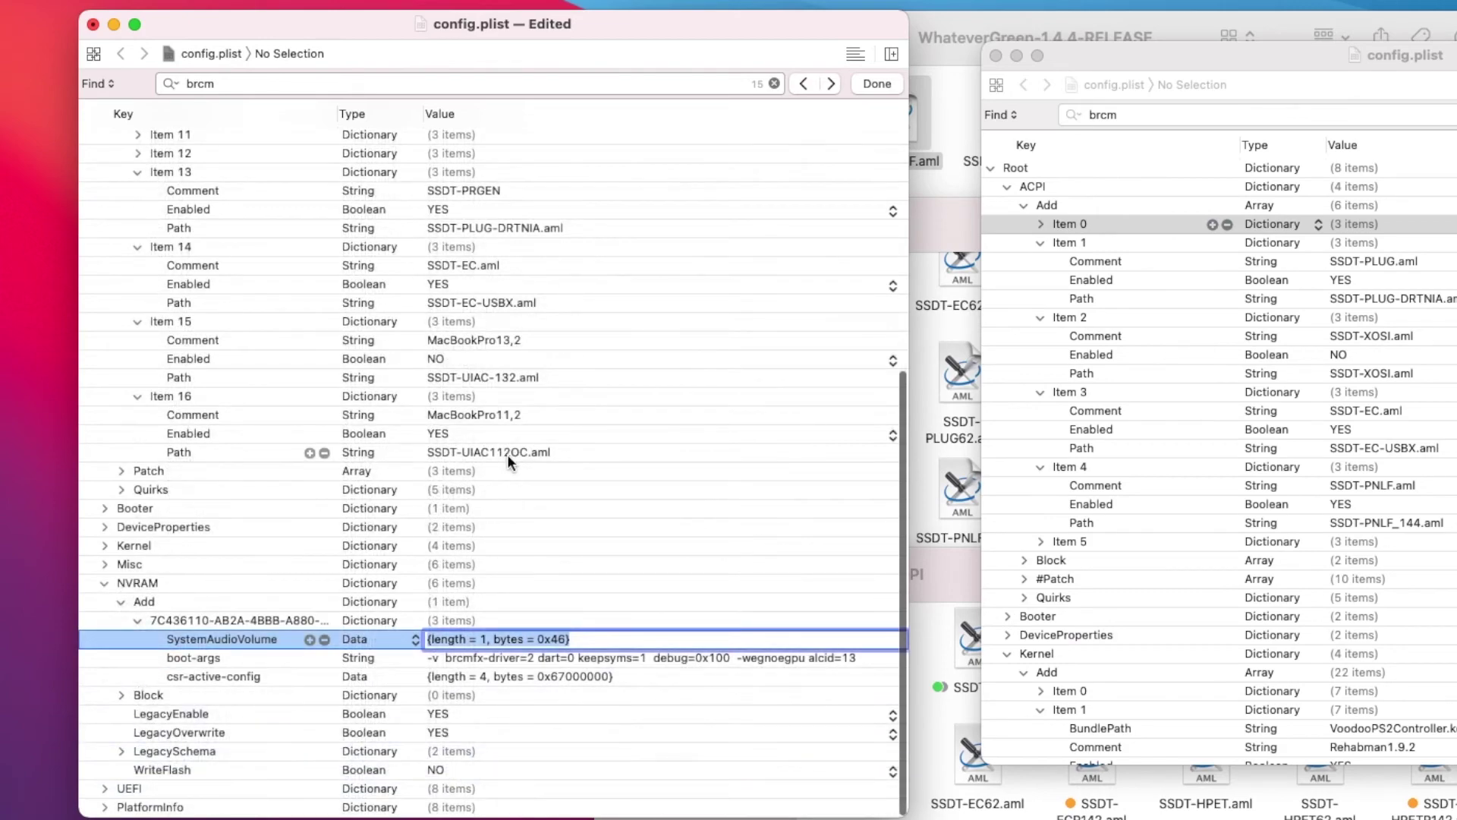
{"action": "left_click", "coordinate": [1041, 541]}
{"action": "double_click", "coordinate": [1396, 596]}
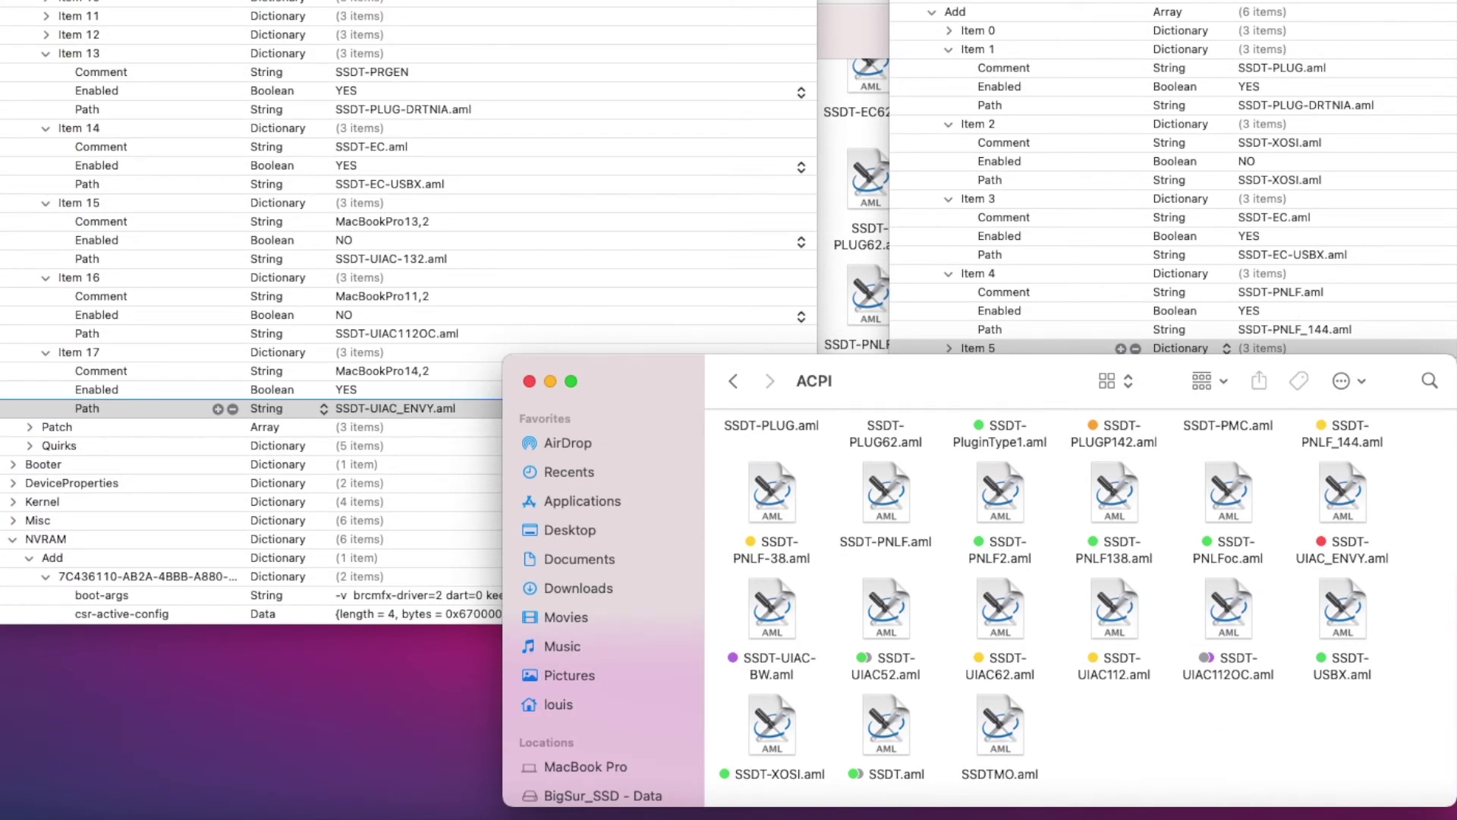
{"action": "left_click_drag", "start_coordinate": [1349, 507], "coordinate": [1347, 506]}
{"action": "scroll", "coordinate": [964, 455], "scroll_direction": "down", "scroll_amount": 15}
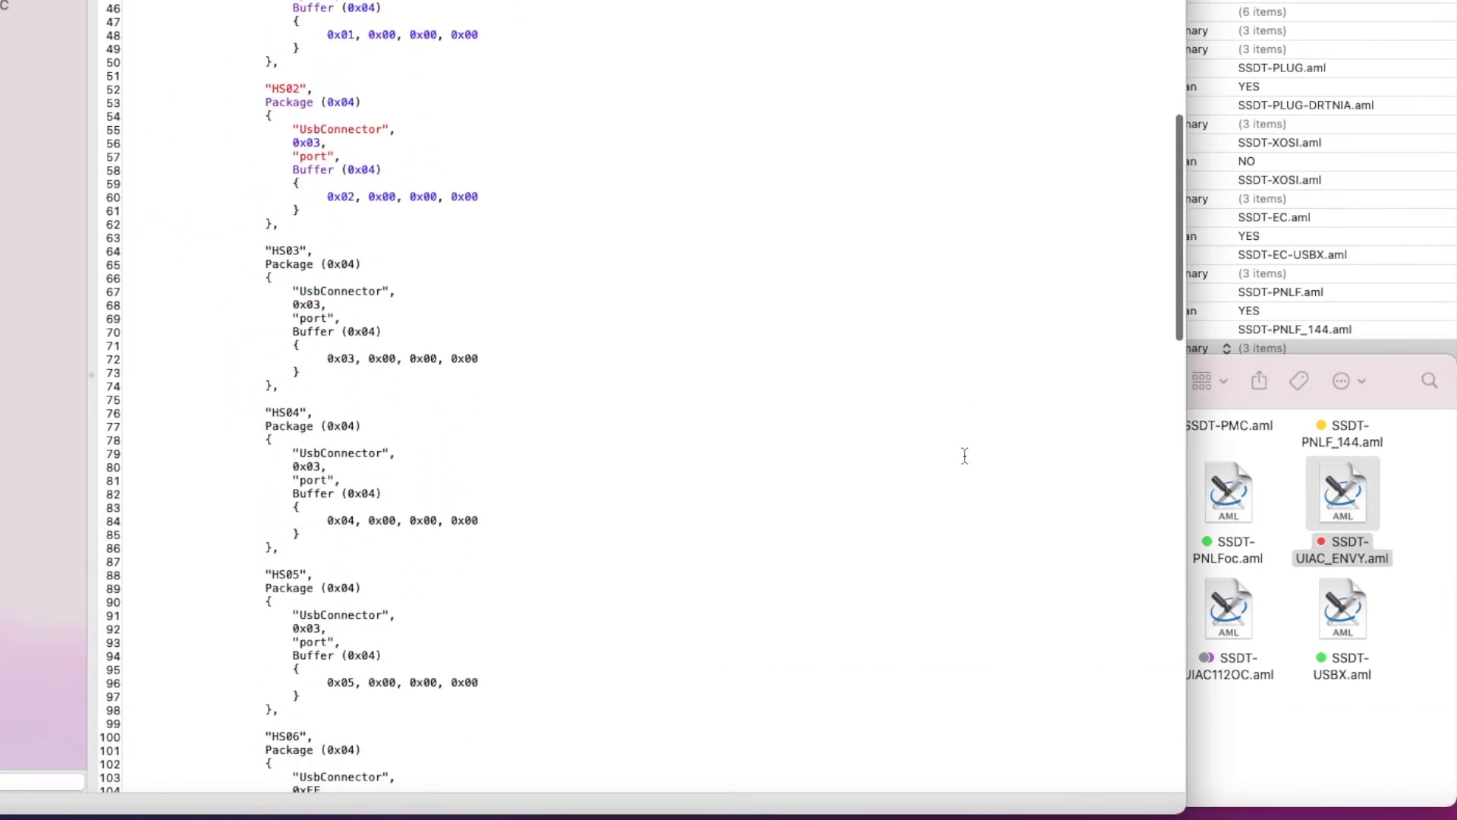
{"action": "scroll", "coordinate": [964, 455], "scroll_direction": "down", "scroll_amount": 15}
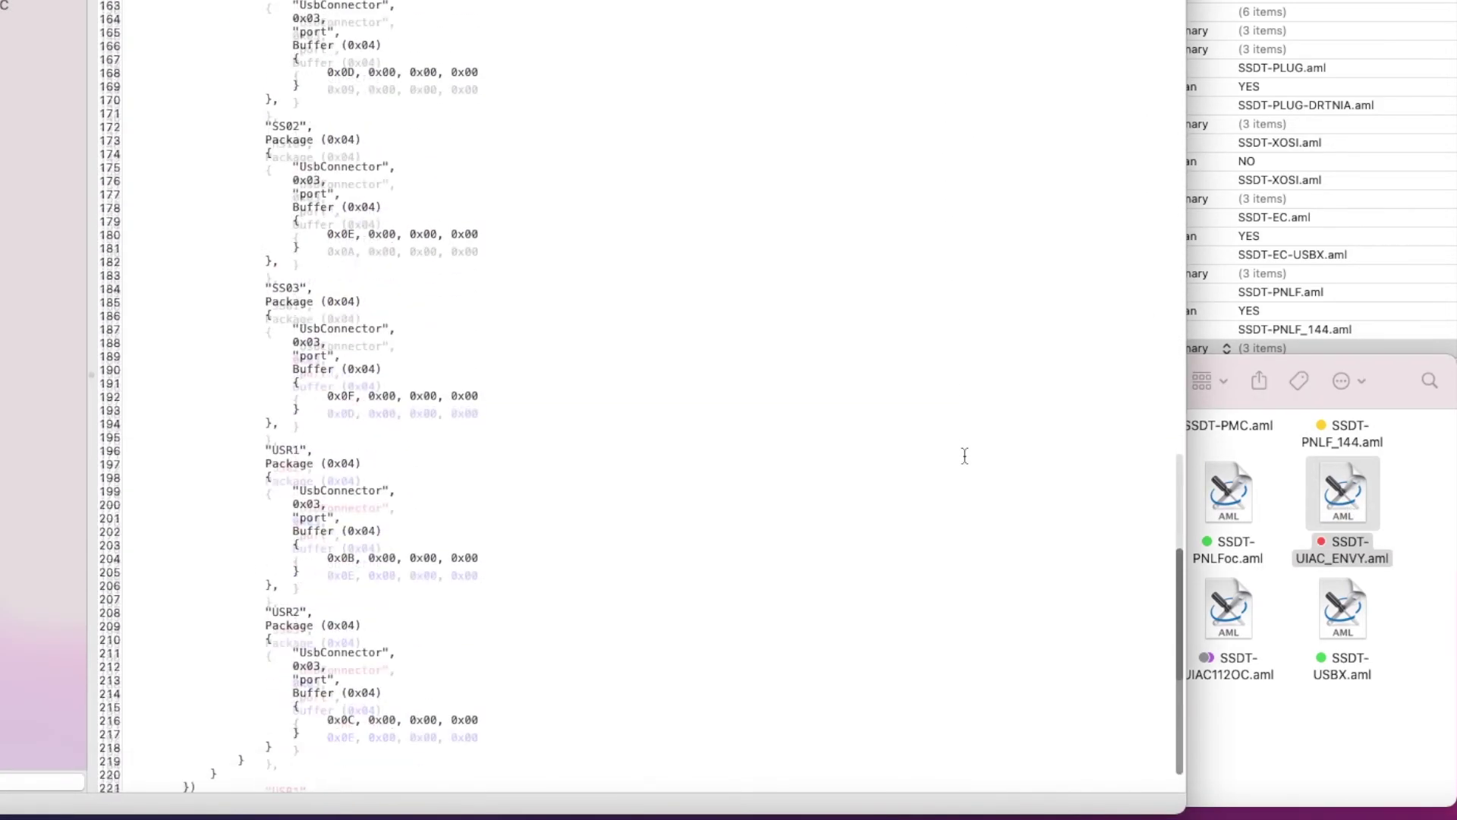
{"action": "scroll", "coordinate": [964, 456], "scroll_direction": "up", "scroll_amount": 10}
{"action": "scroll", "coordinate": [964, 455], "scroll_direction": "up", "scroll_amount": 15}
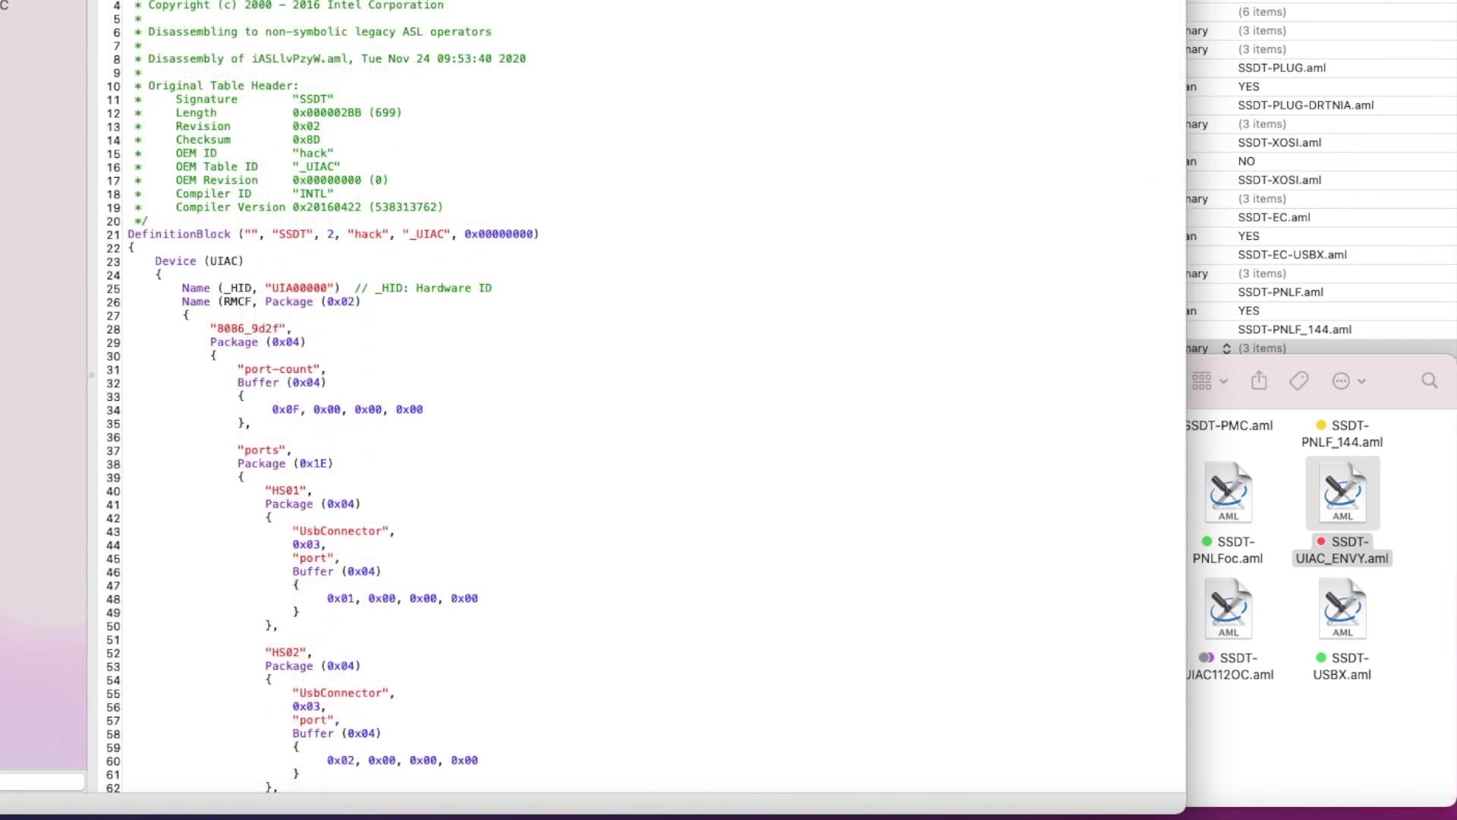
{"action": "key", "text": "super+w"}
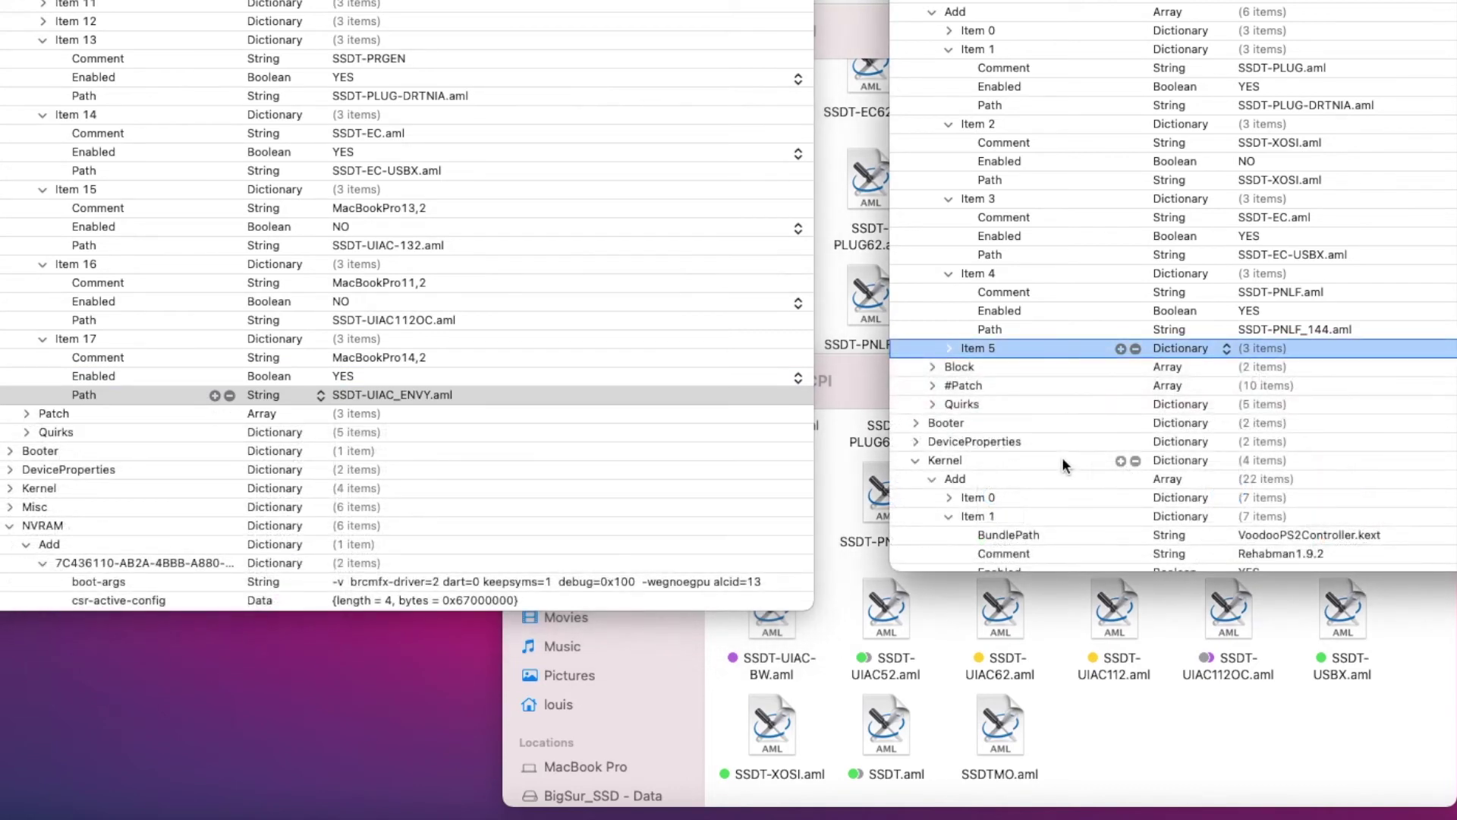
- Expand the reference DeviceProperties to view the HD 620 ig-platform-id and BCM4352 Wi-Fi properties
{"action": "left_click", "coordinate": [915, 442]}
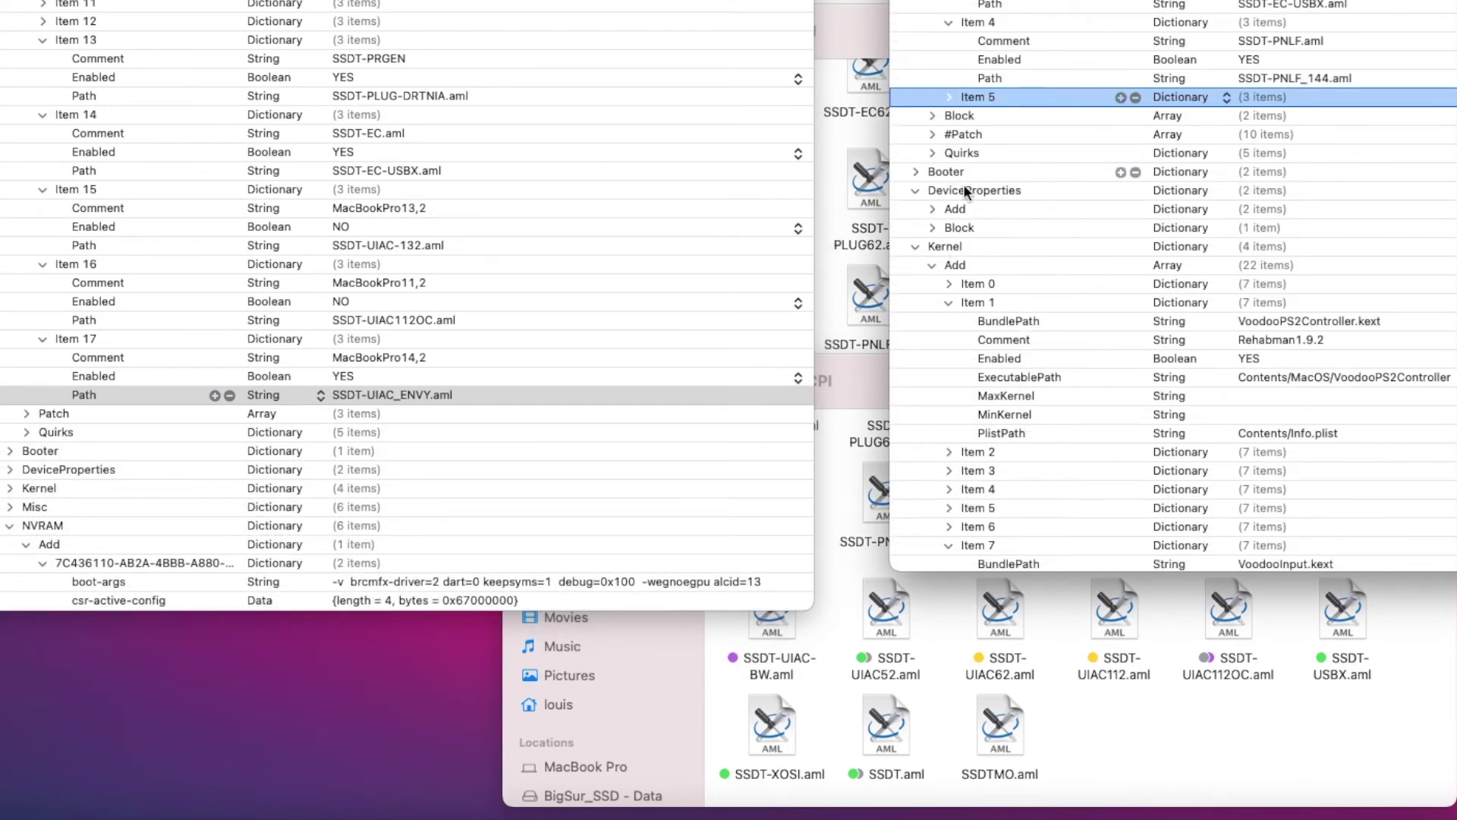
{"action": "left_click", "coordinate": [933, 209]}
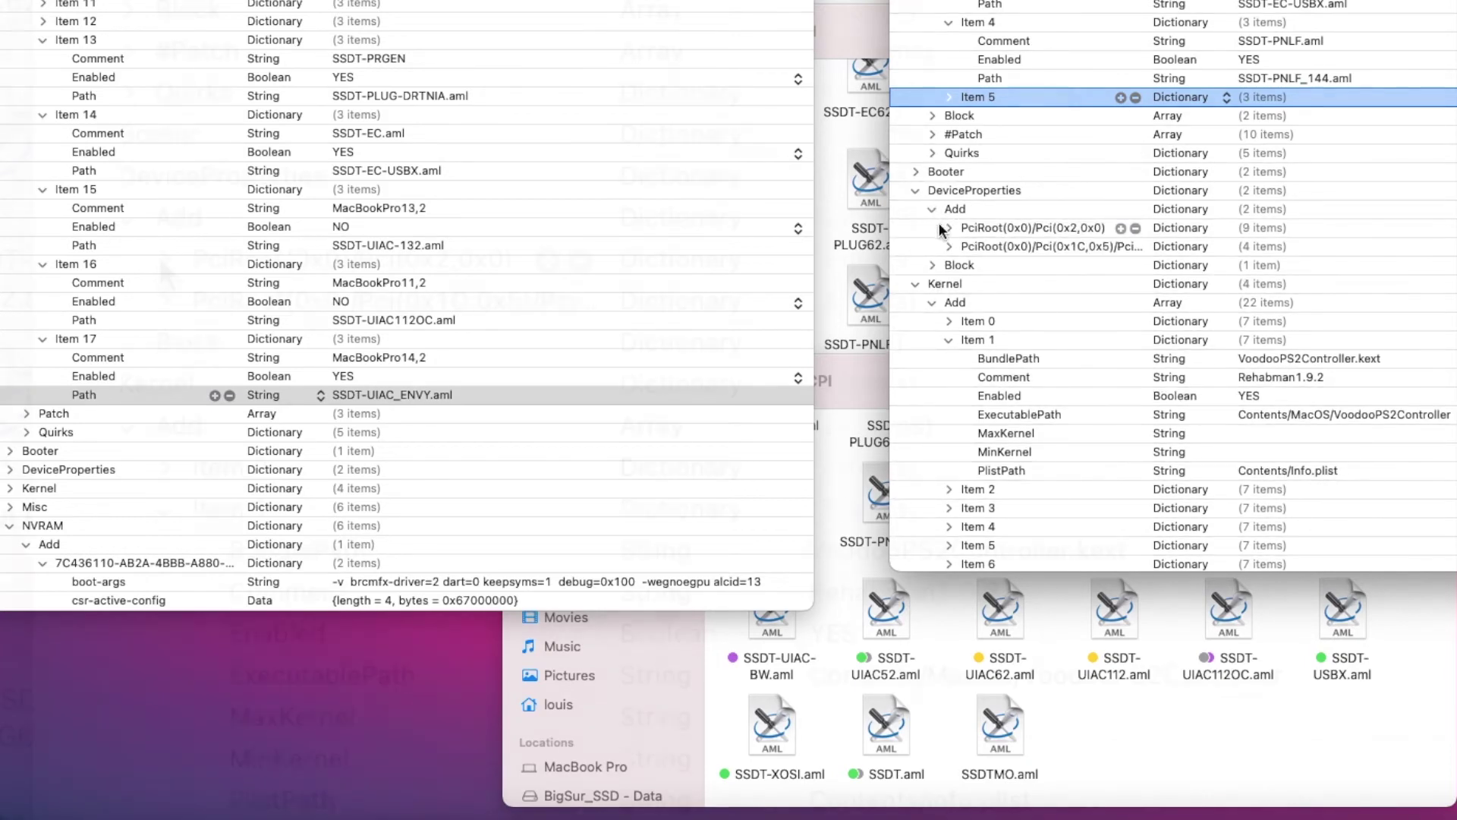
{"action": "left_click", "coordinate": [941, 225]}
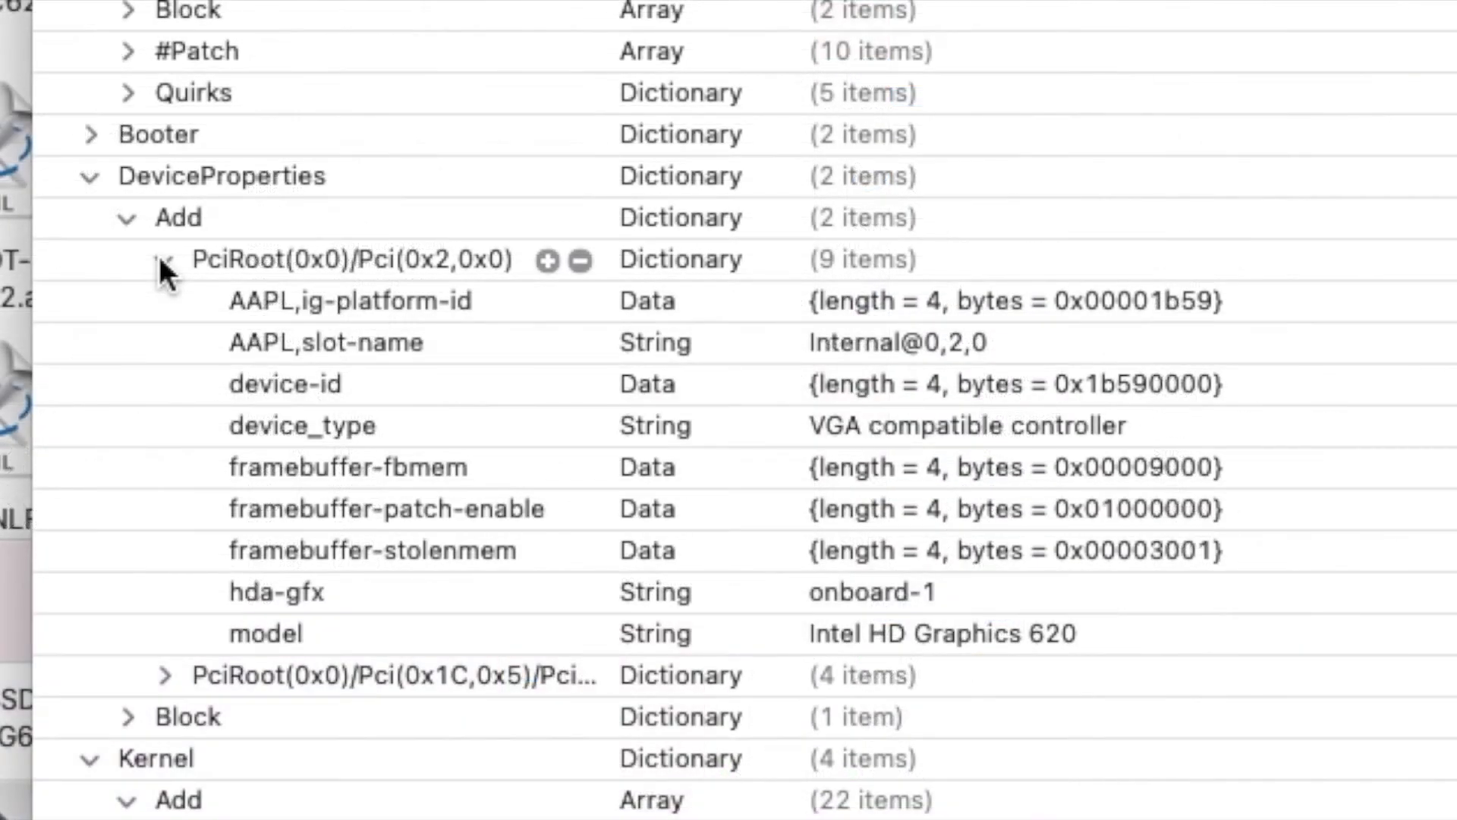
{"action": "left_click", "coordinate": [1181, 303]}
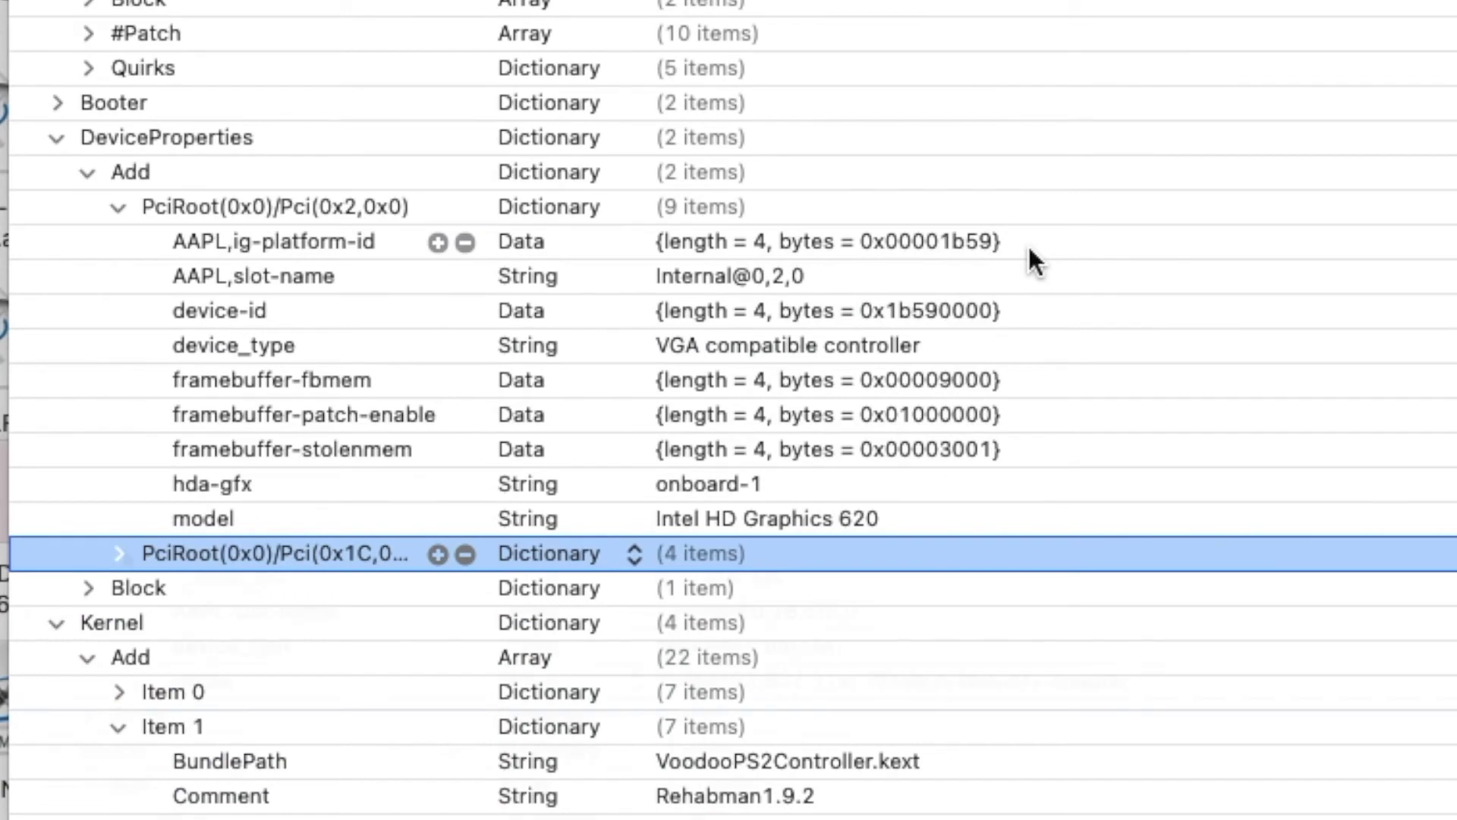
{"action": "key", "text": "Right"}
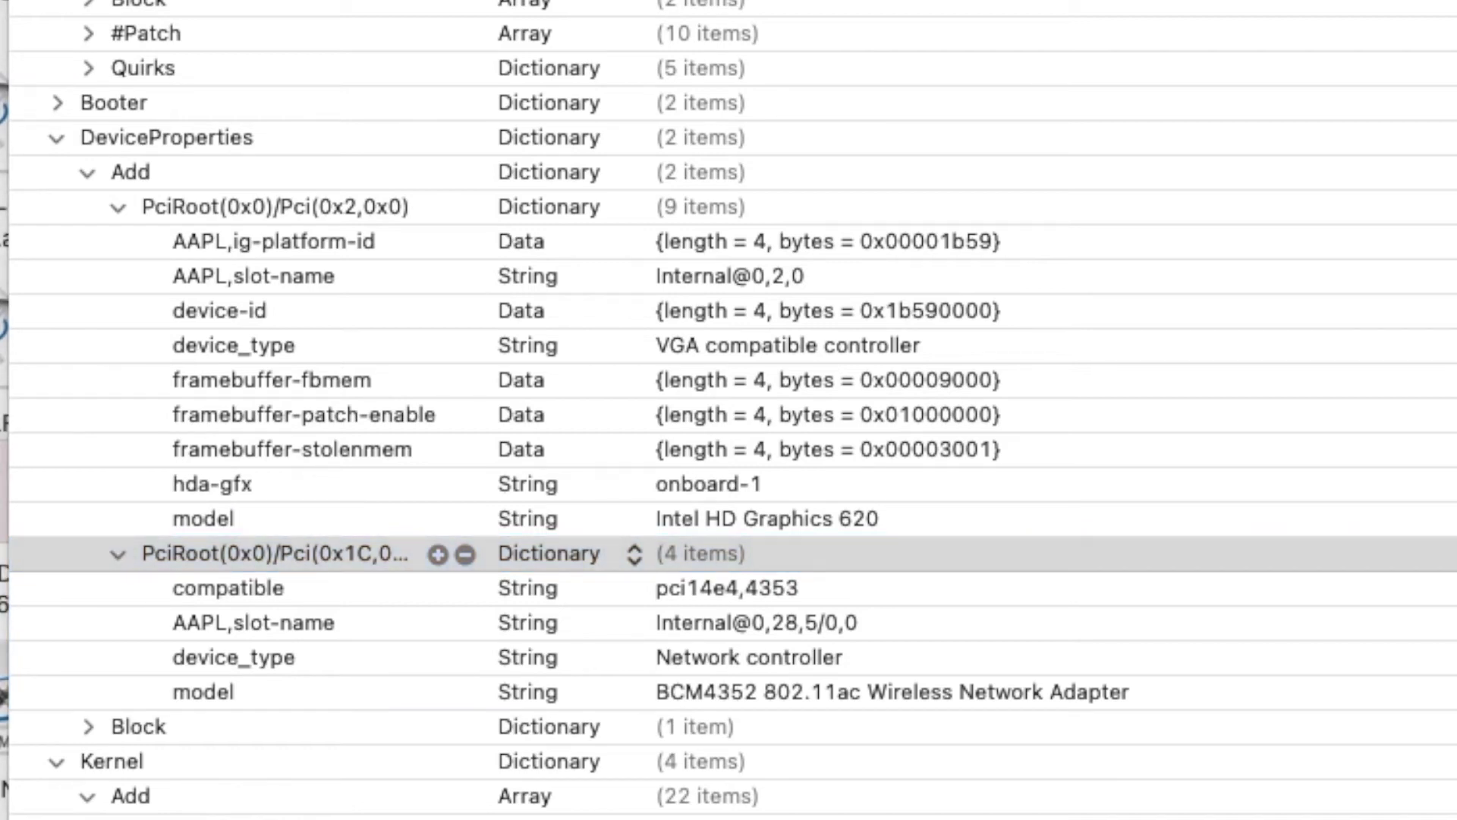
{"action": "left_click", "coordinate": [87, 173]}
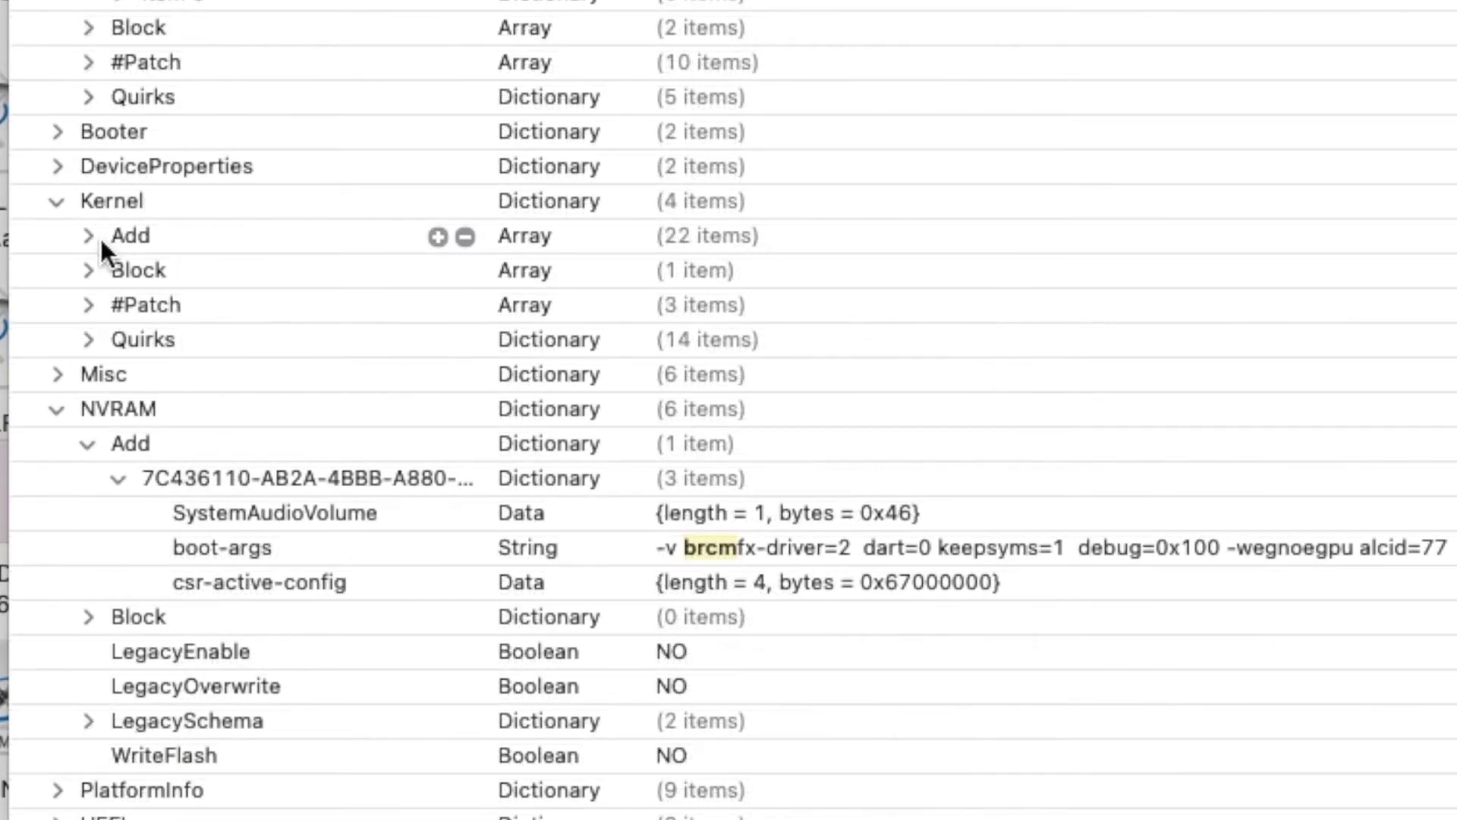
- Bring up Misc Boot in config.plist: Timeout 5, ShowPicker YES, HideAuxiliary NO
{"action": "left_click", "coordinate": [89, 339]}
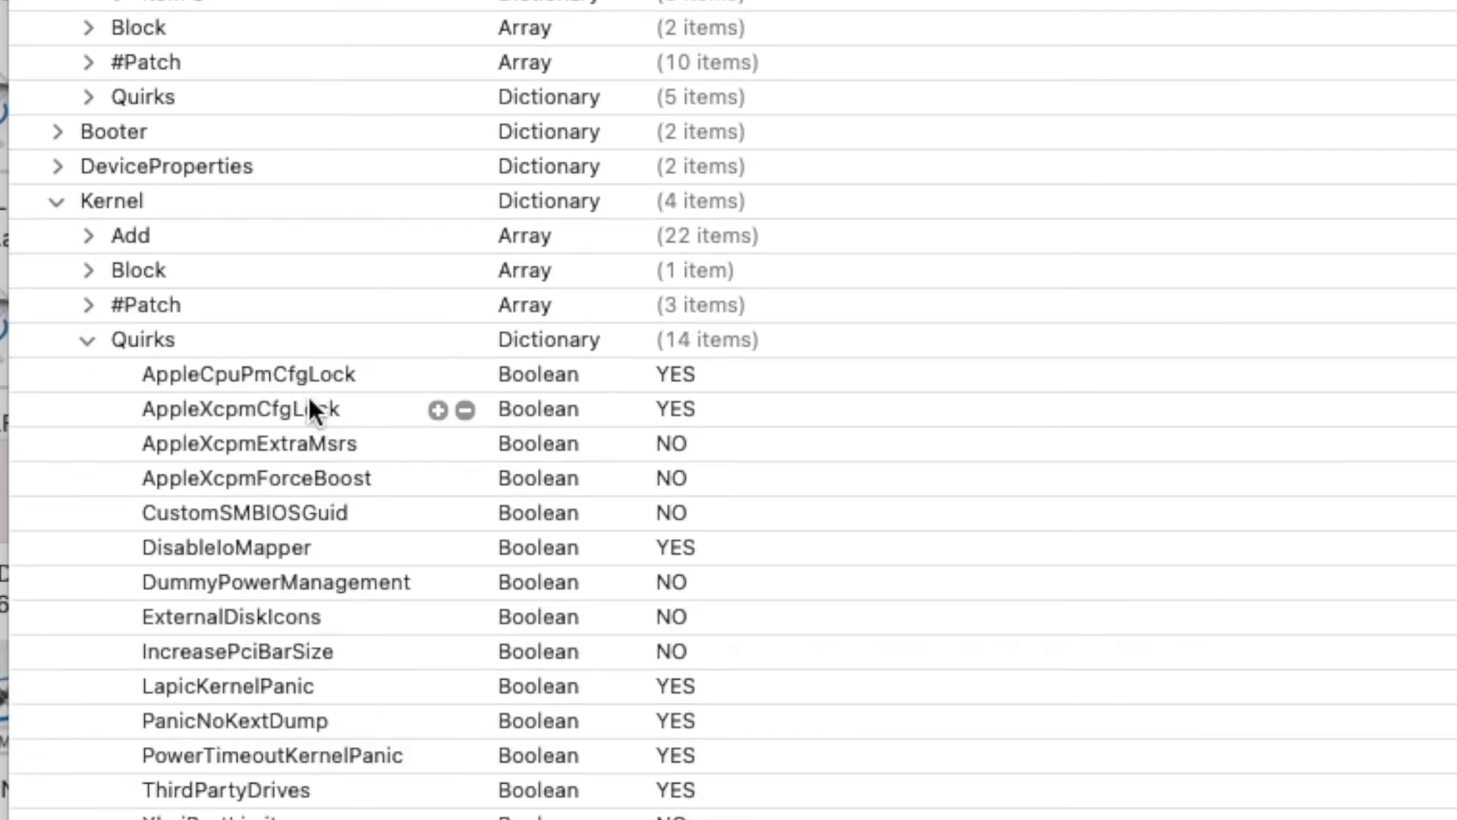
{"action": "scroll", "coordinate": [307, 394], "scroll_direction": "down", "scroll_amount": 3}
{"action": "scroll", "coordinate": [308, 398], "scroll_direction": "down", "scroll_amount": 5}
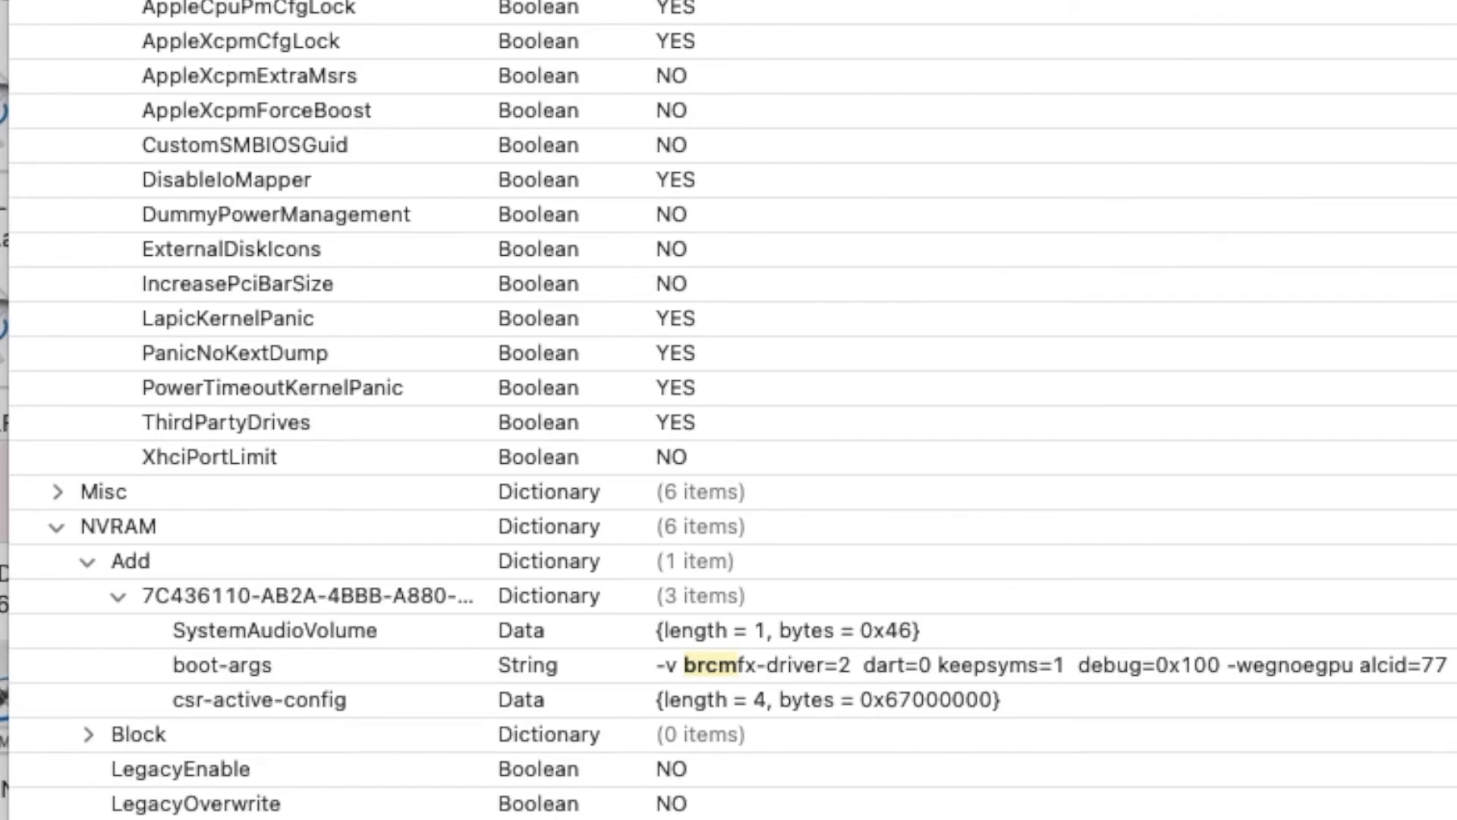
{"action": "scroll", "coordinate": [296, 459], "scroll_direction": "up", "scroll_amount": 3}
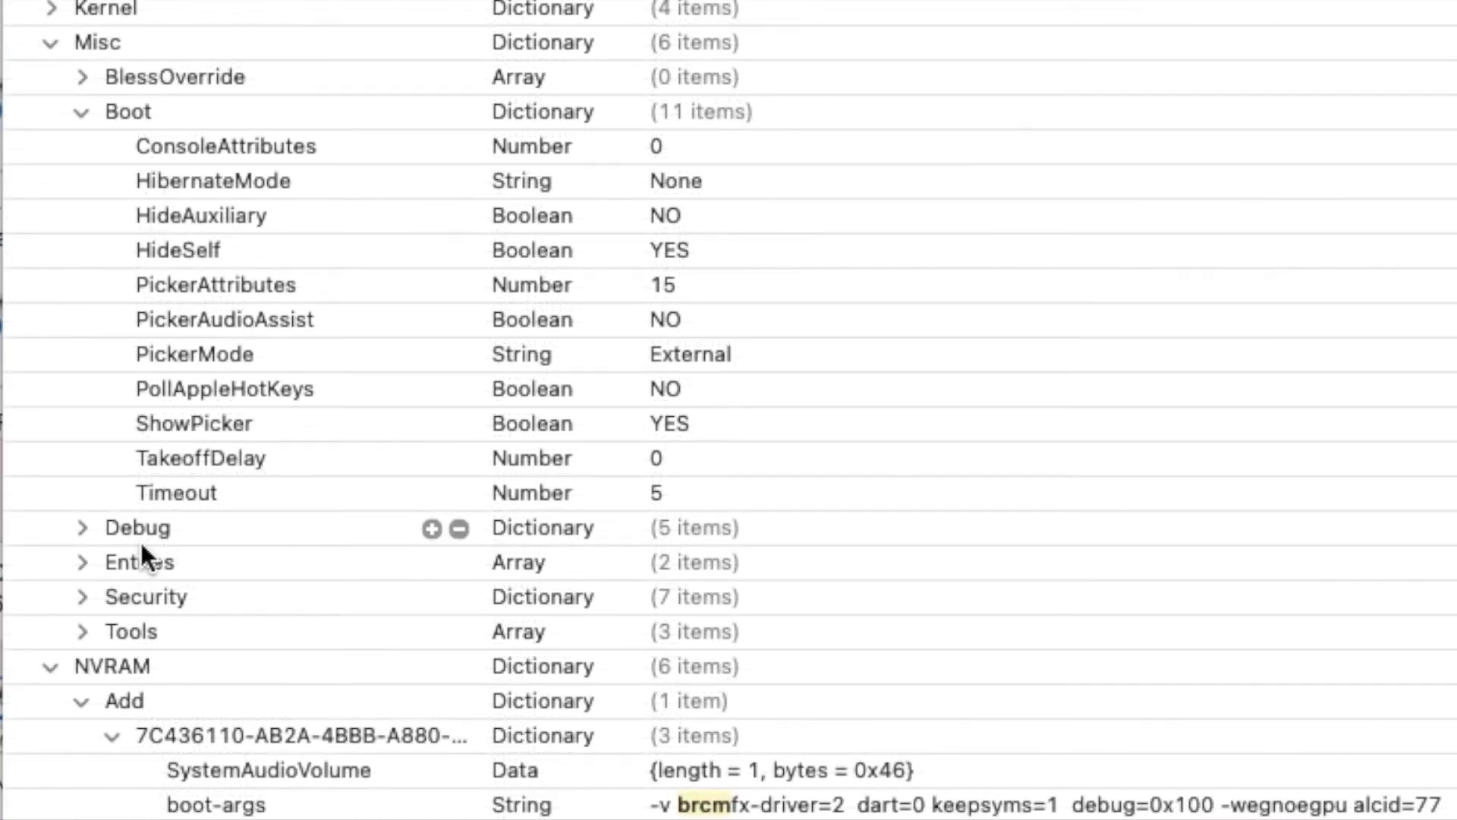
- Expand Misc Debug and Security (ScanPolicy 0, Vault Optional) and scroll down to NVRAM boot-args
{"action": "left_click", "coordinate": [83, 529]}
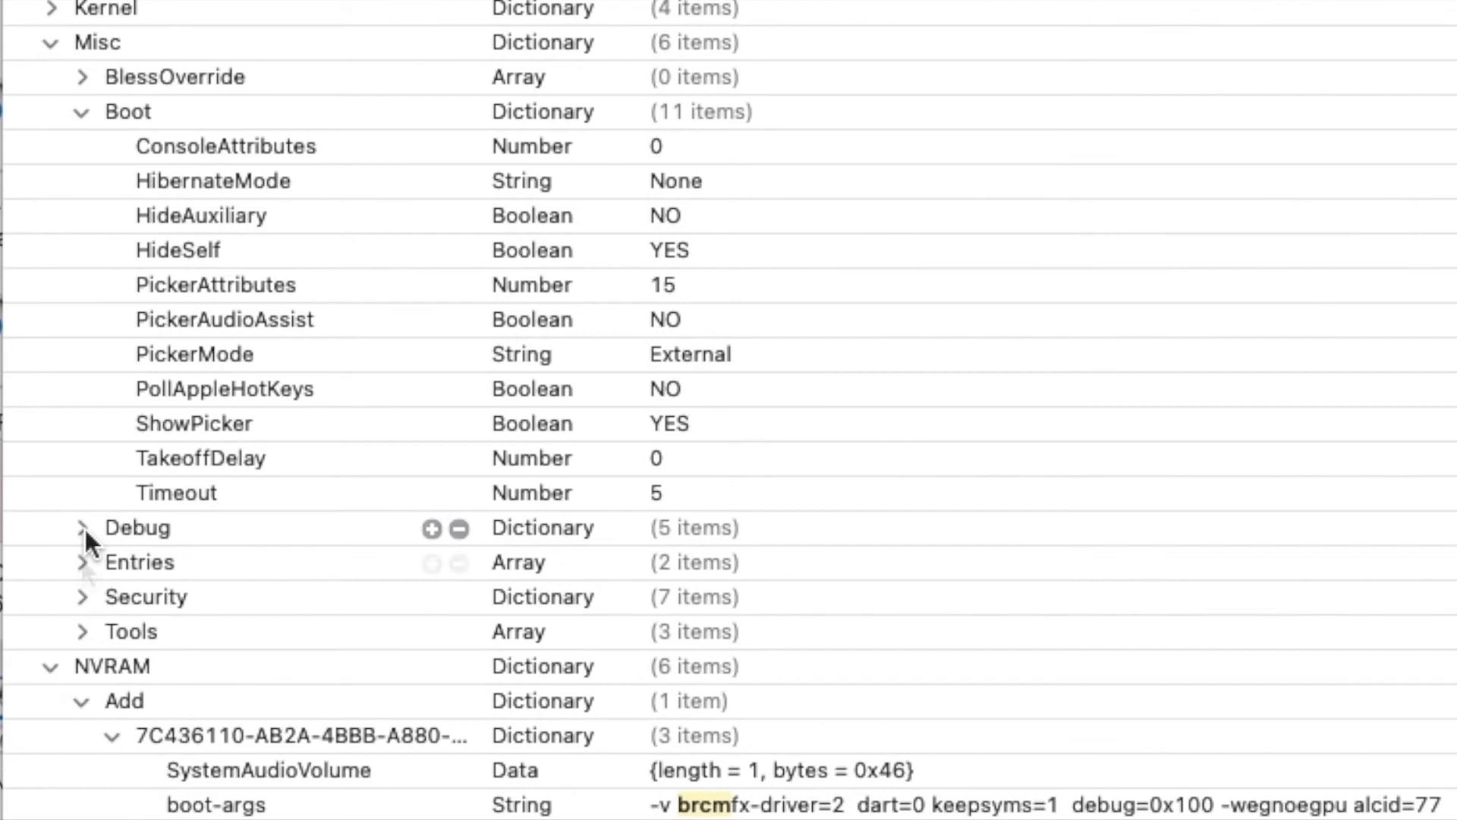
{"action": "left_click", "coordinate": [81, 596]}
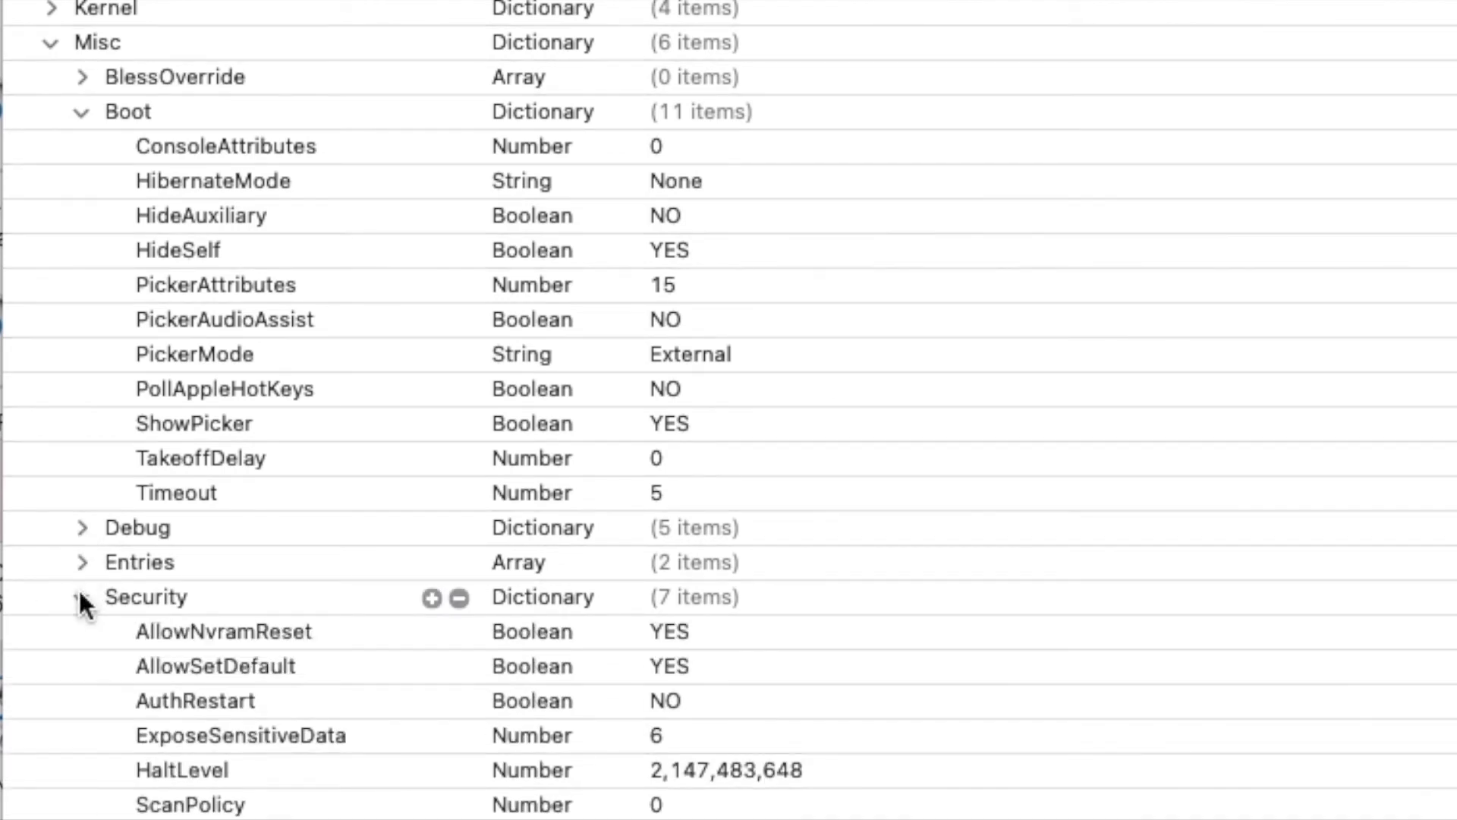
{"action": "scroll", "coordinate": [79, 593], "scroll_direction": "down", "scroll_amount": 5}
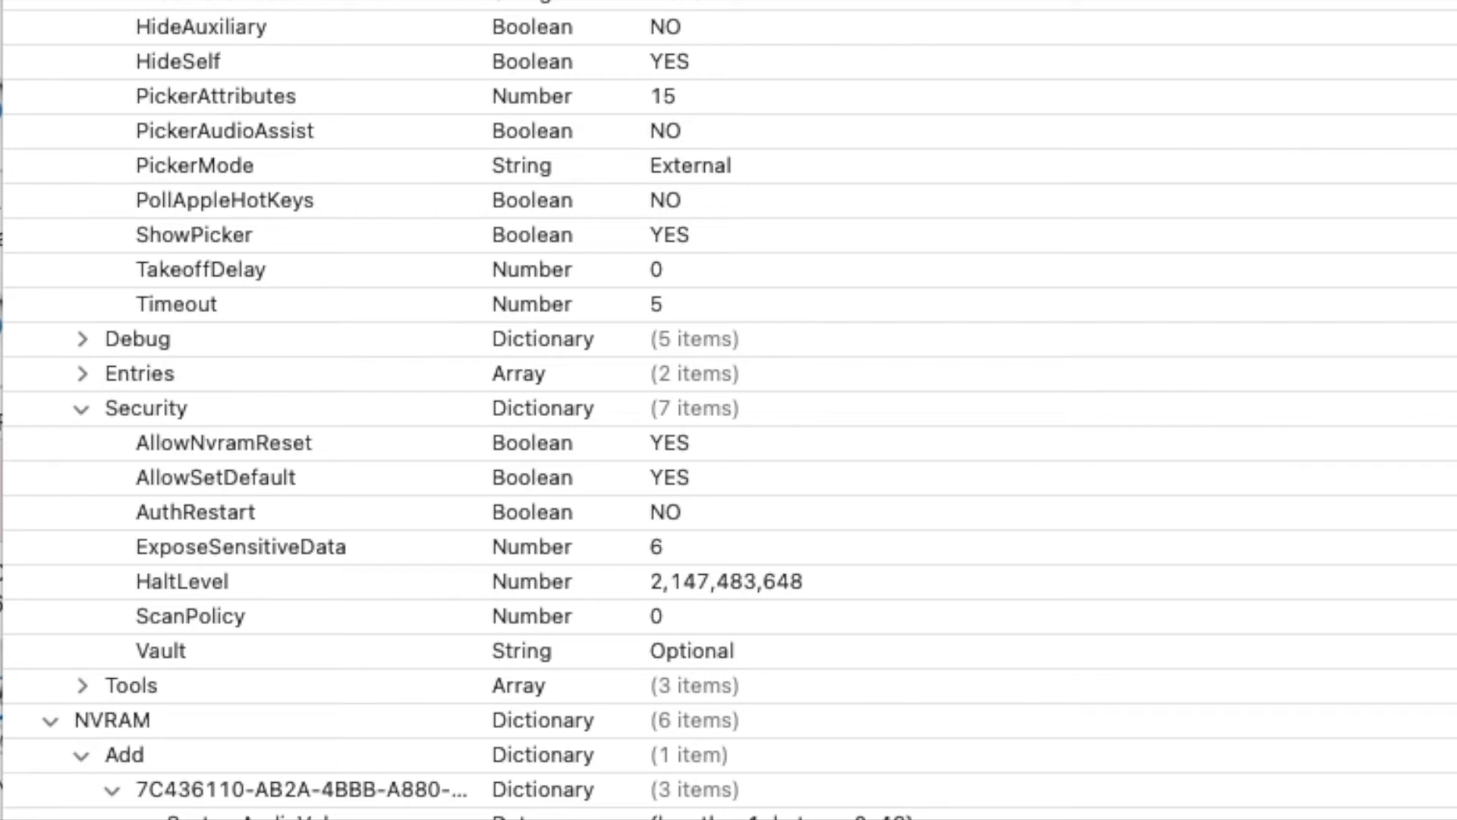
{"action": "scroll", "coordinate": [378, 696], "scroll_direction": "down", "scroll_amount": 5}
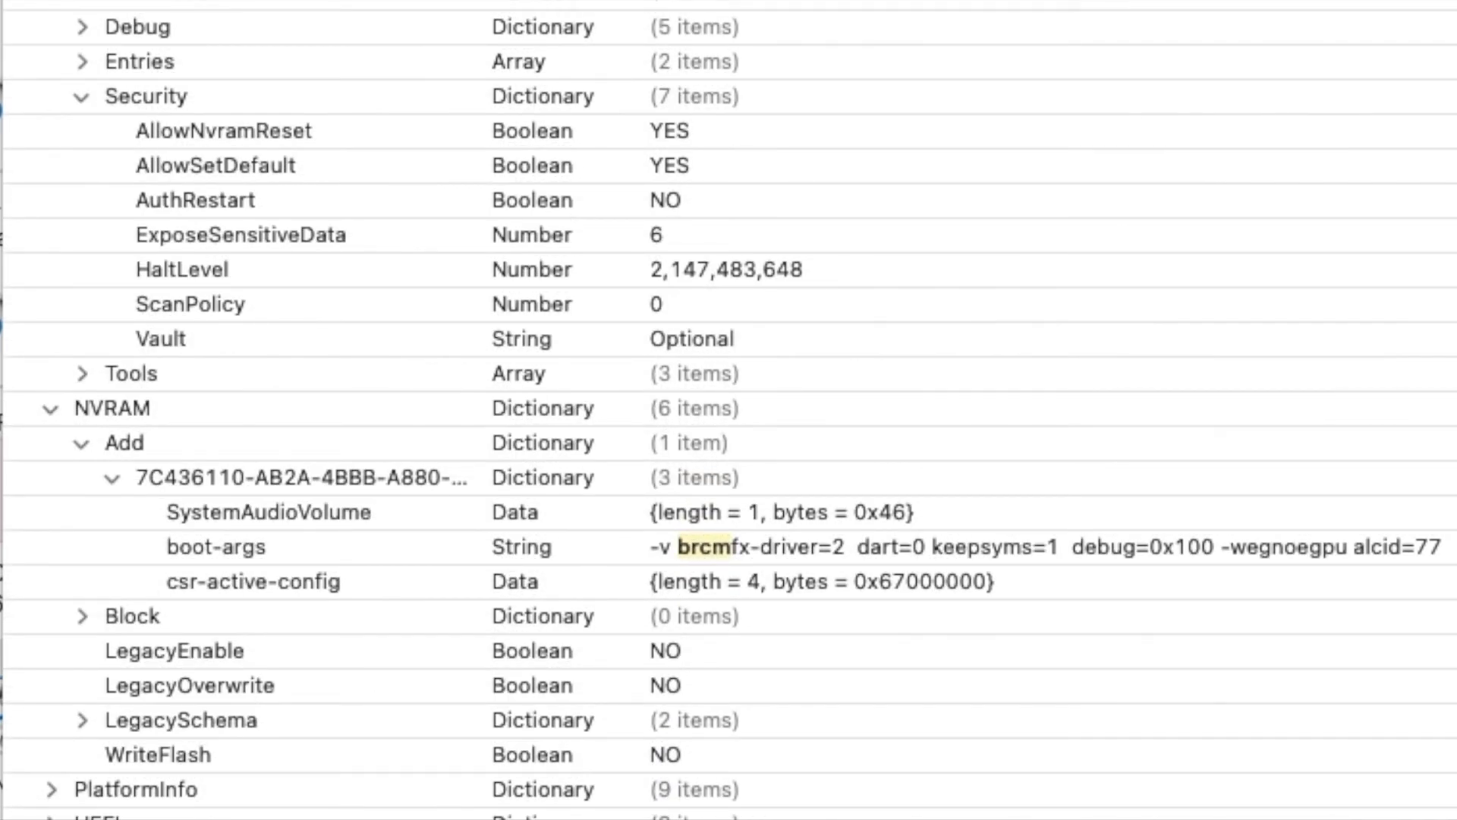
{"action": "scroll", "coordinate": [378, 477], "scroll_direction": "up", "scroll_amount": 2}
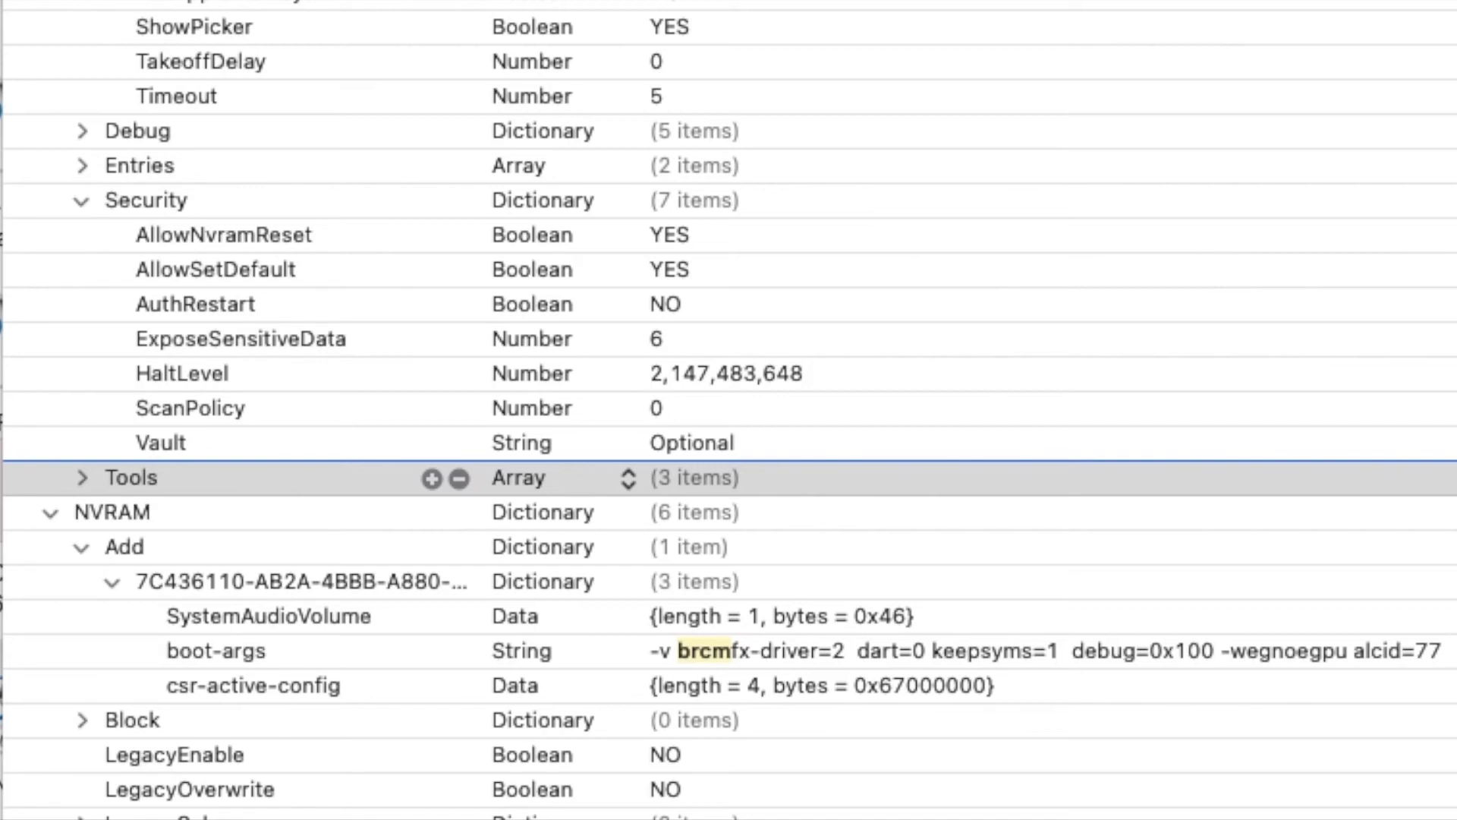
{"action": "left_click", "coordinate": [1401, 652]}
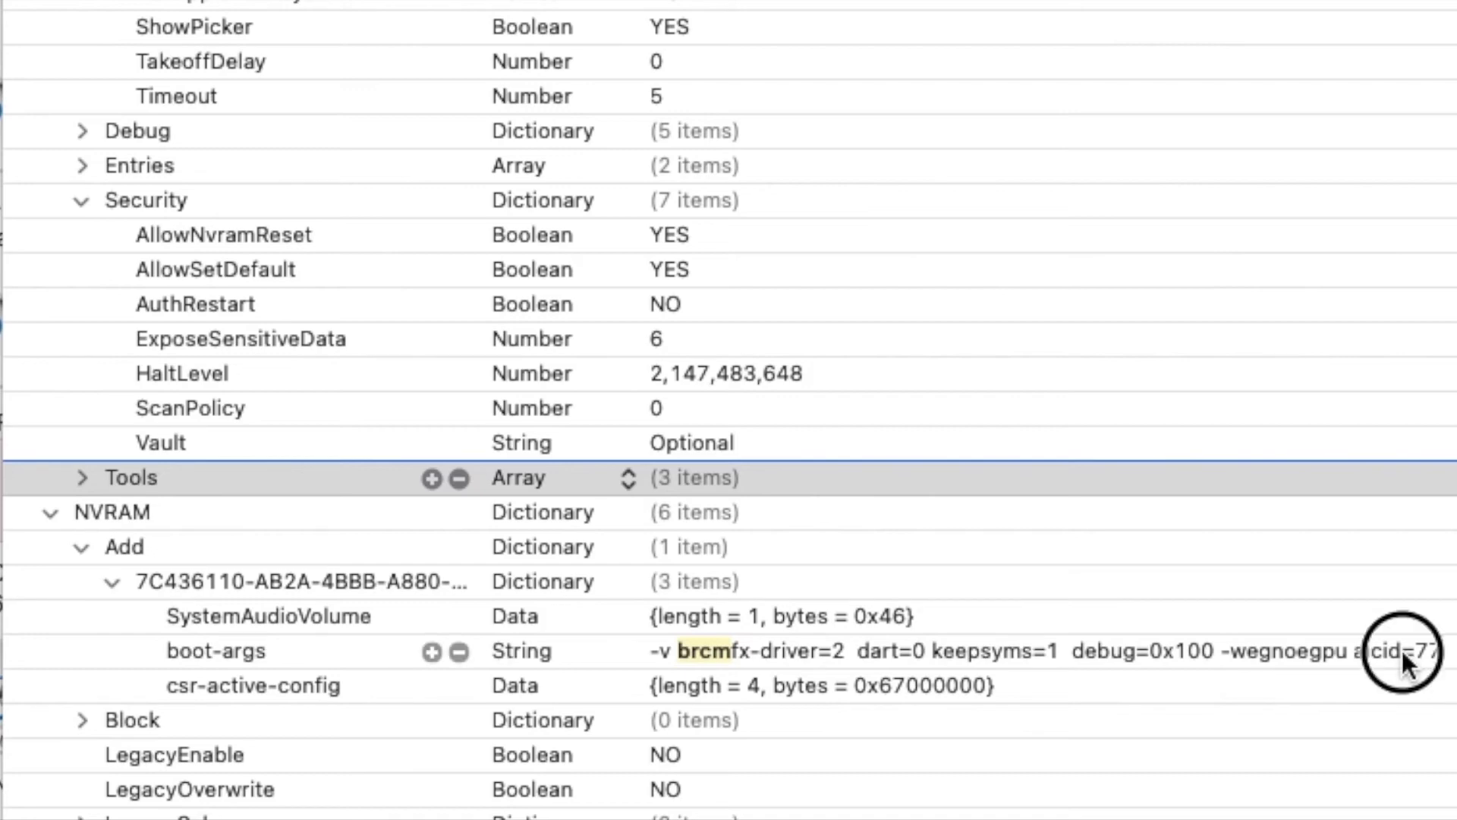
{"action": "left_click", "coordinate": [1401, 651]}
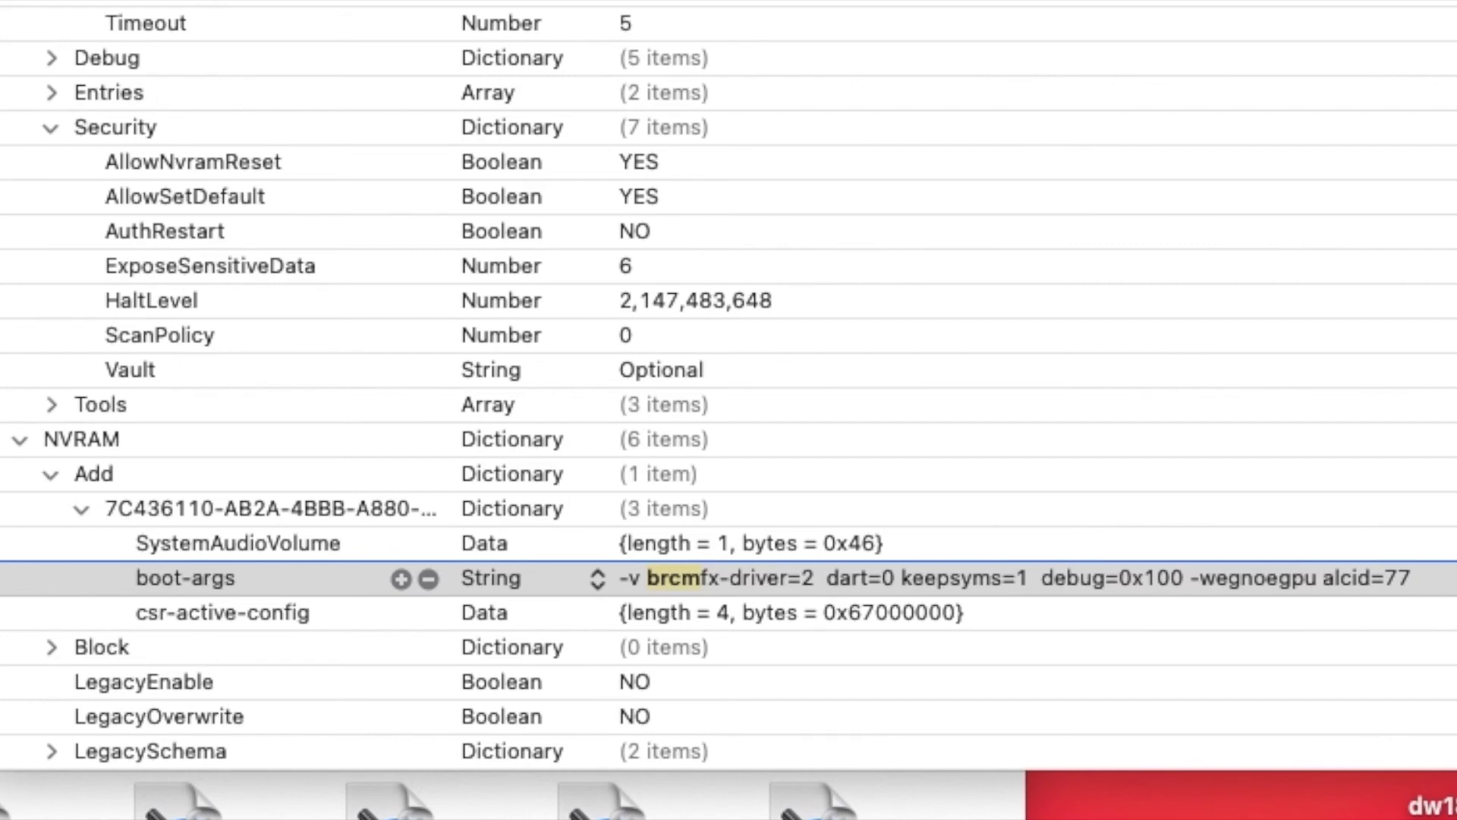
{"action": "scroll", "coordinate": [923, 658], "scroll_direction": "down", "scroll_amount": 3}
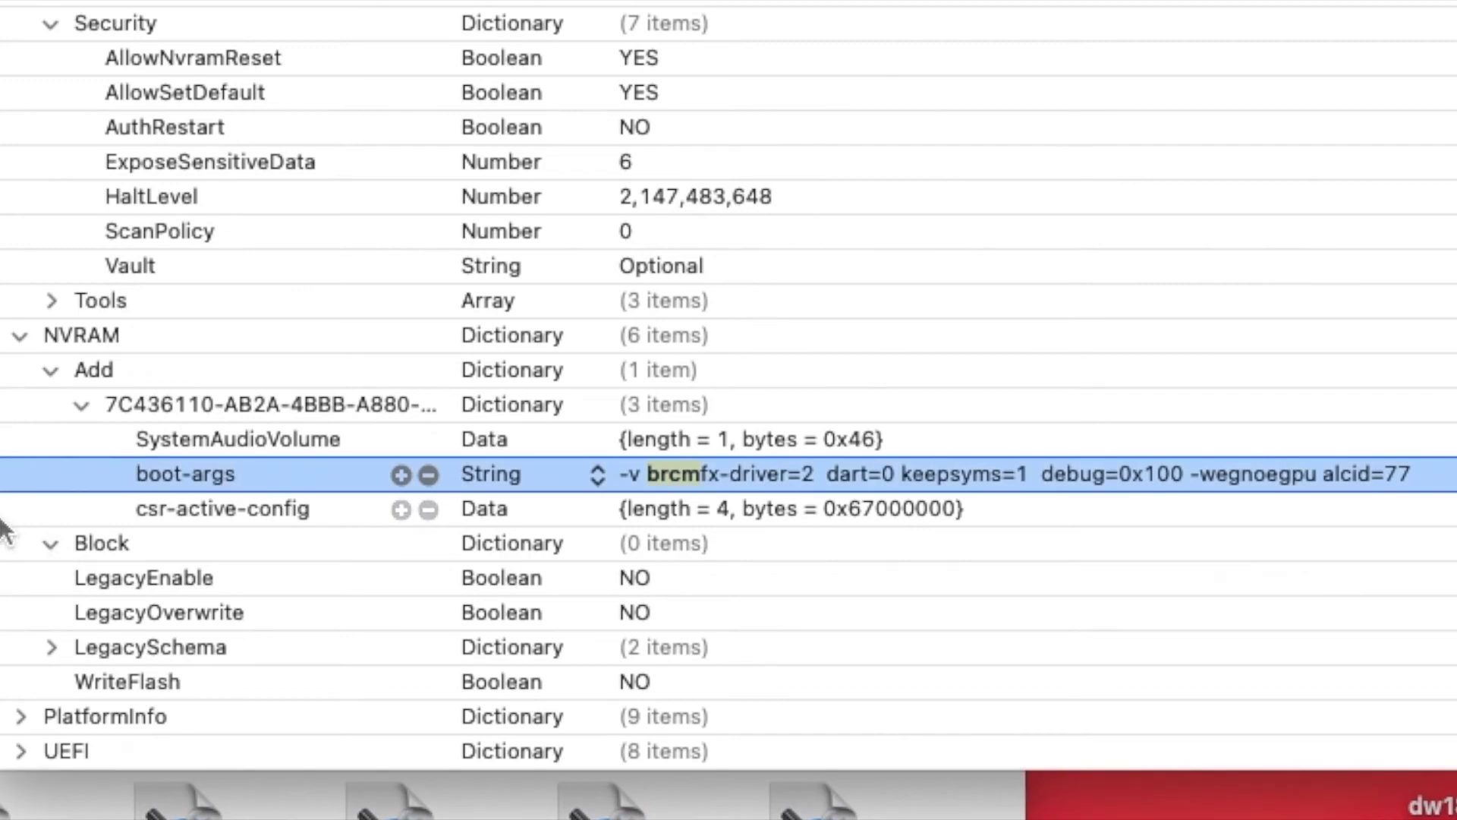
{"action": "left_click", "coordinate": [21, 751]}
{"action": "scroll", "coordinate": [53, 507], "scroll_direction": "down", "scroll_amount": 4}
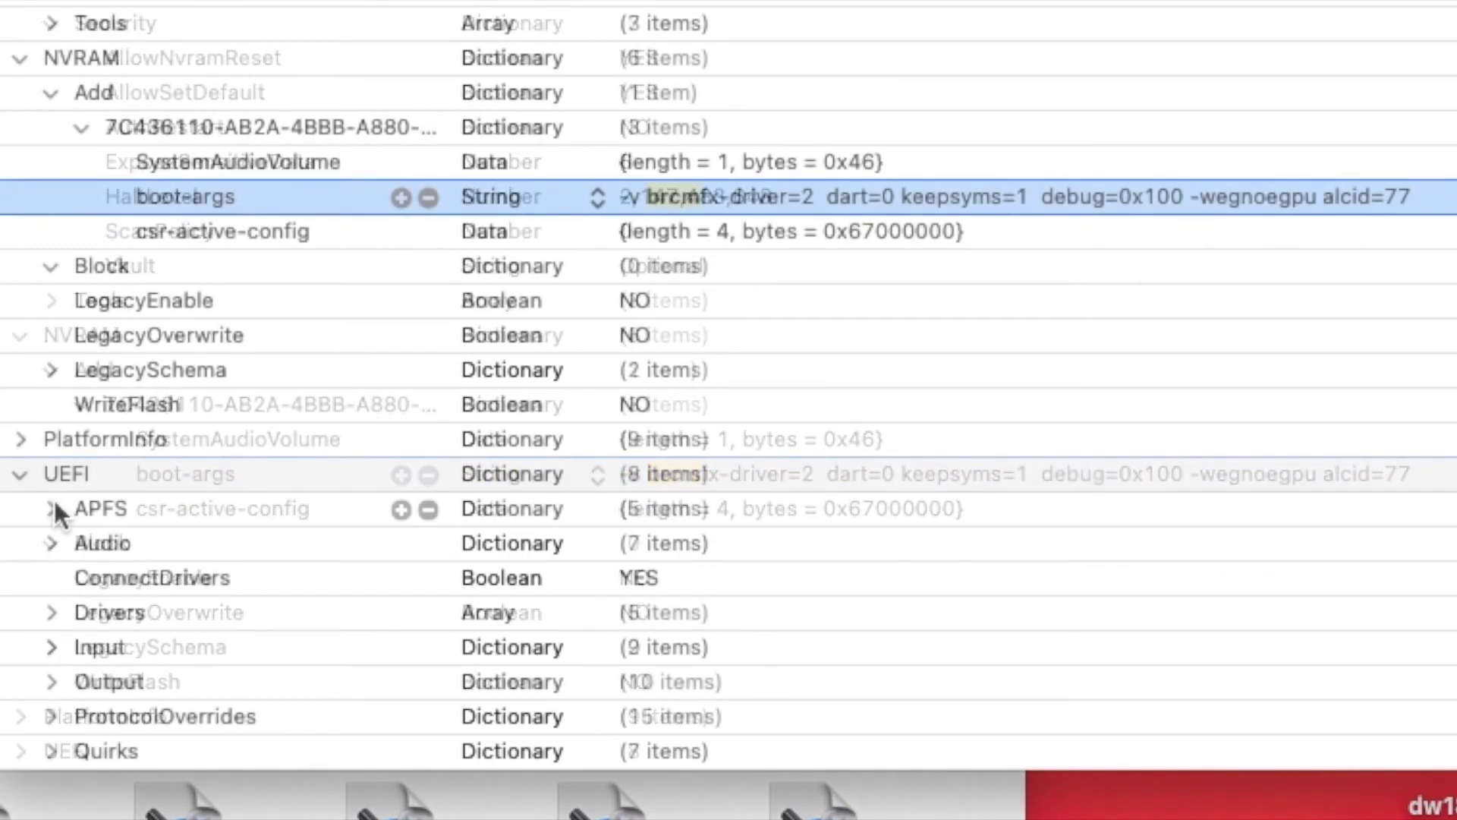
- Inspect the UEFI APFS and Output settings in config.plist, then fold Output closed
{"action": "left_click", "coordinate": [52, 509]}
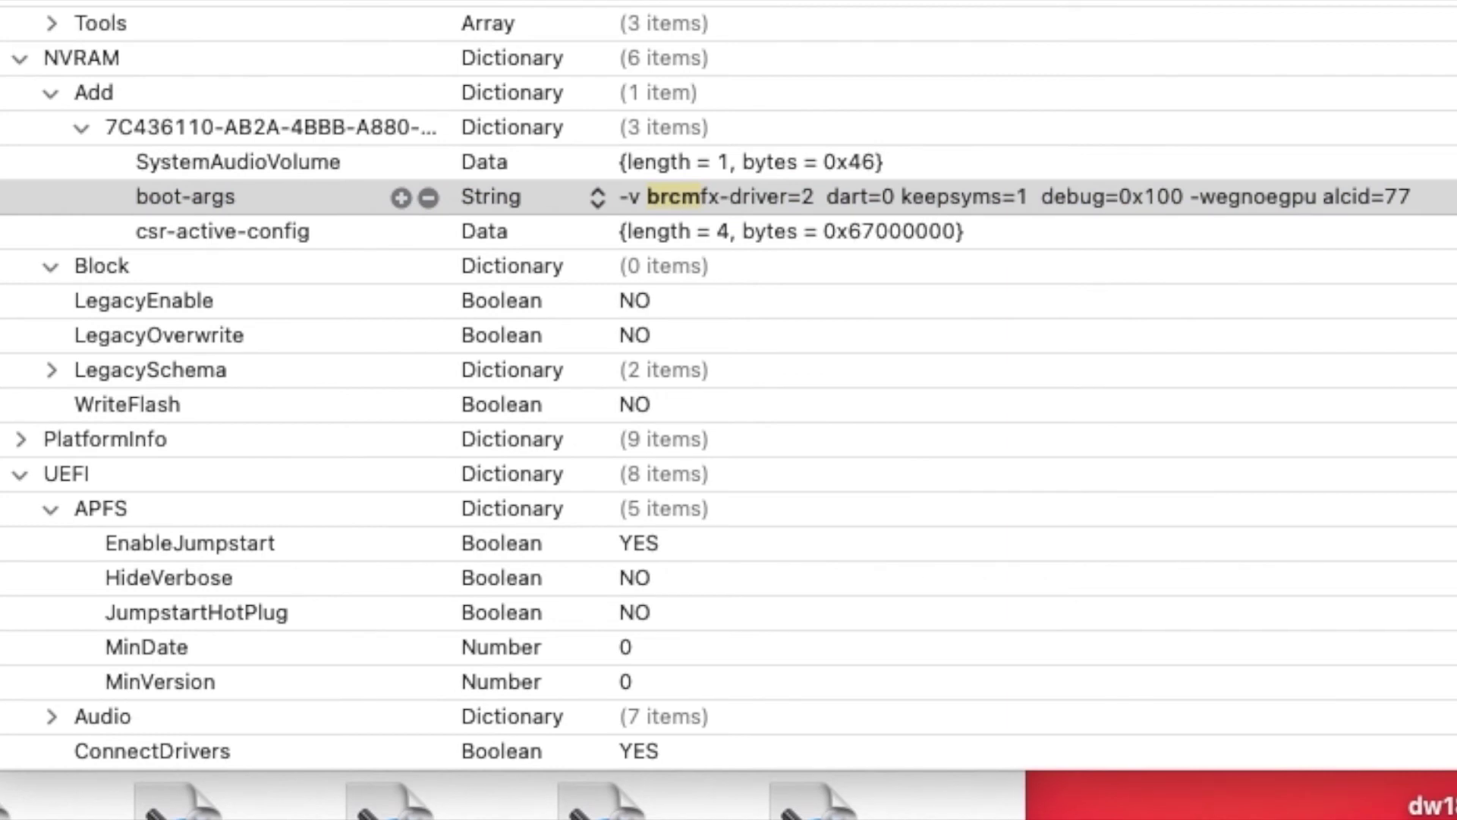
{"action": "scroll", "coordinate": [60, 595], "scroll_direction": "down", "scroll_amount": 1}
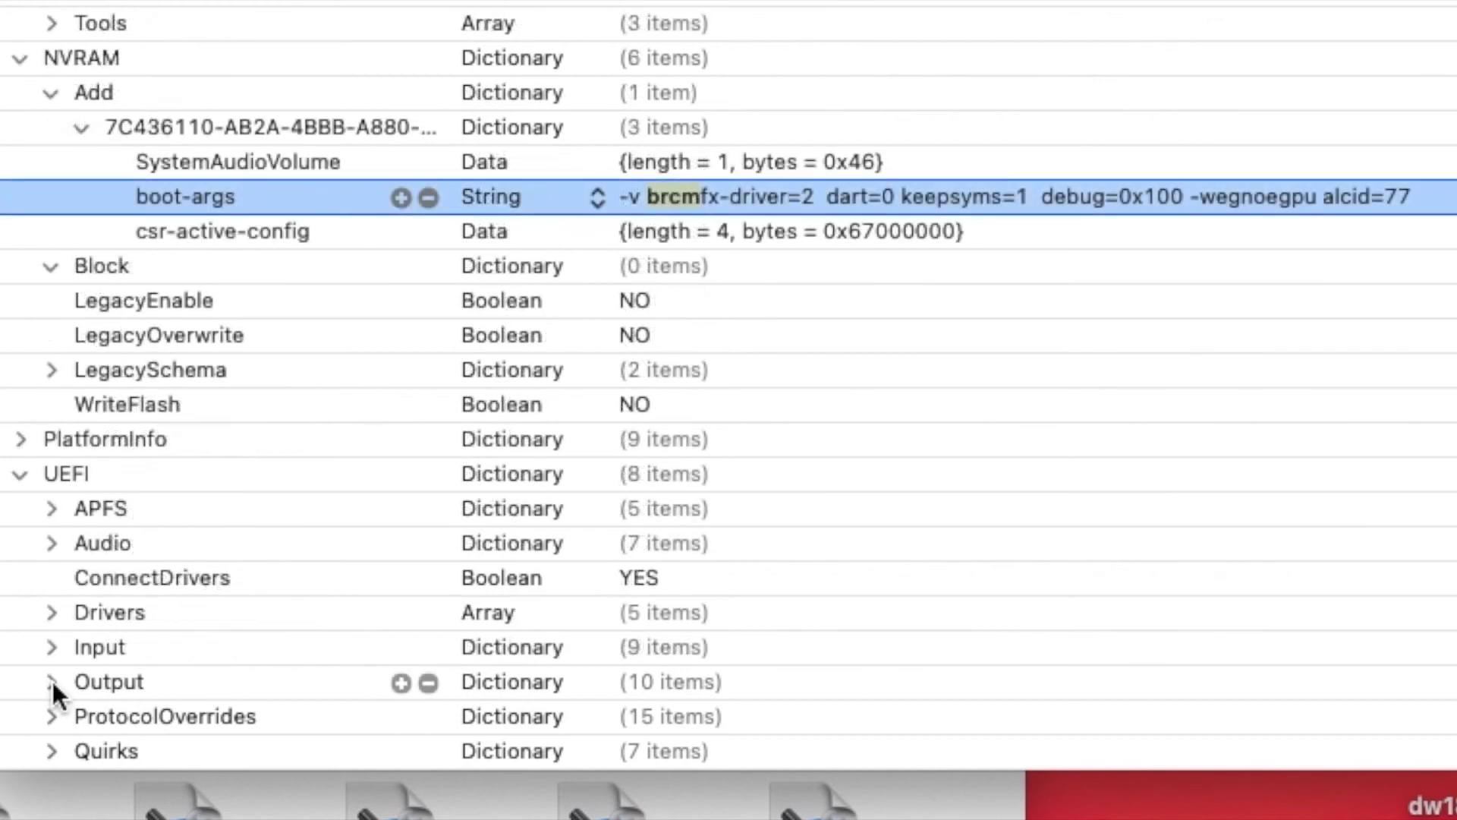
{"action": "left_click", "coordinate": [52, 682]}
{"action": "scroll", "coordinate": [51, 679], "scroll_direction": "down", "scroll_amount": 5}
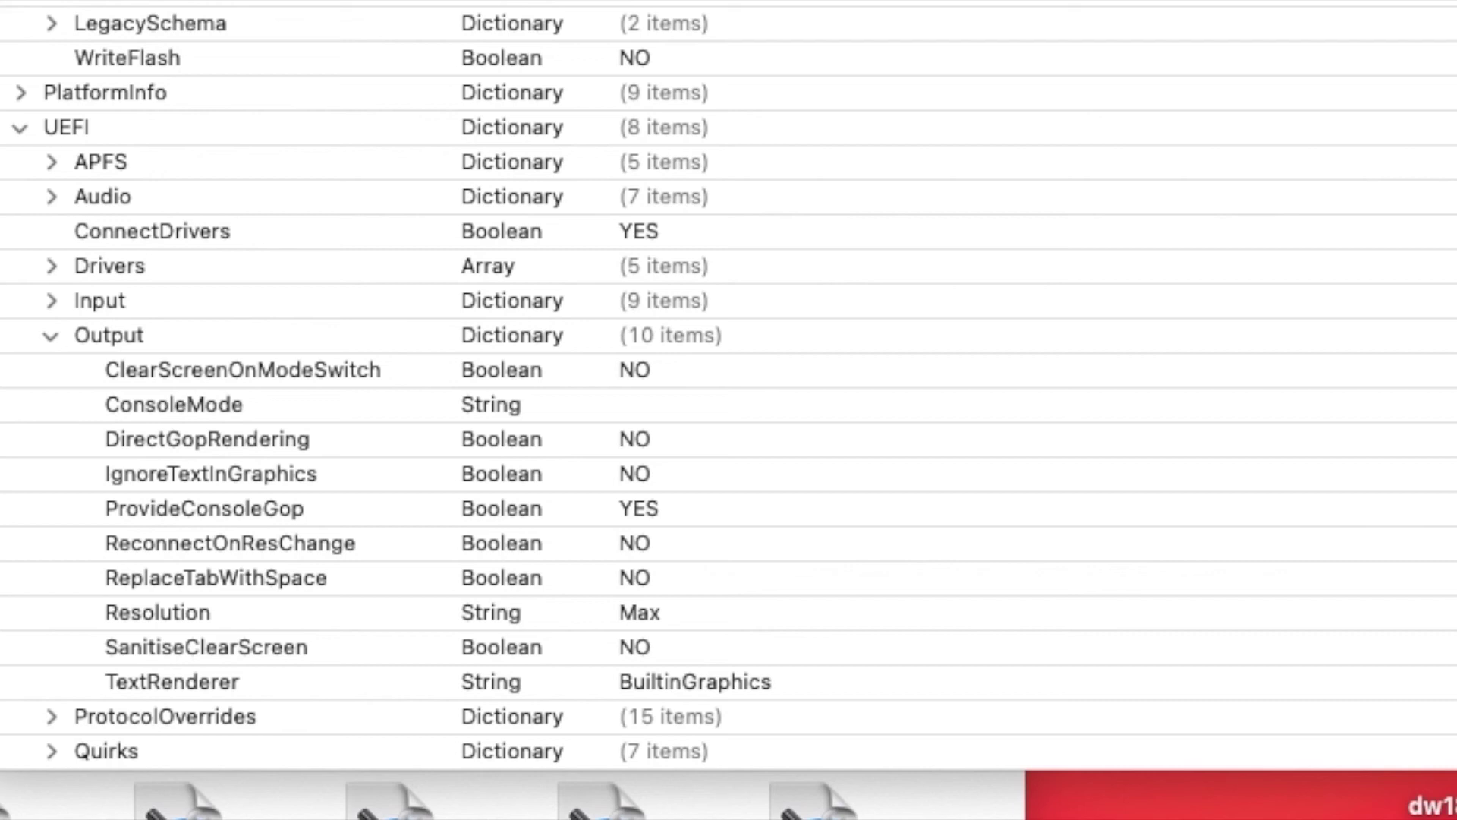
{"action": "left_click", "coordinate": [48, 339]}
- Review the 15 ProtocolOverrides flags, then expand the UEFI Quirks such as RequestBootVarRouting YES
{"action": "left_click", "coordinate": [53, 717]}
{"action": "left_click", "coordinate": [52, 716]}
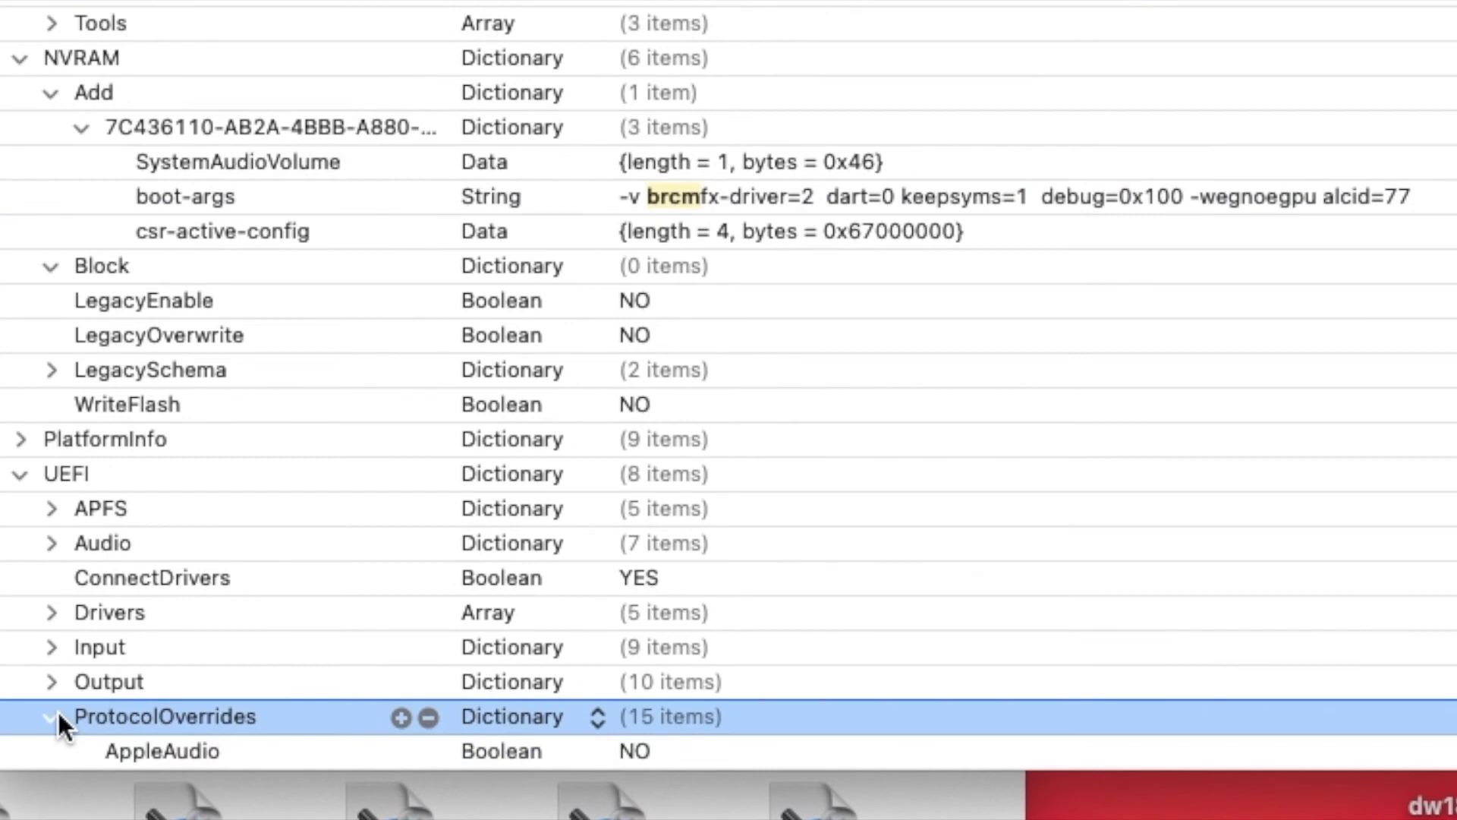
{"action": "scroll", "coordinate": [59, 718], "scroll_direction": "down", "scroll_amount": 5}
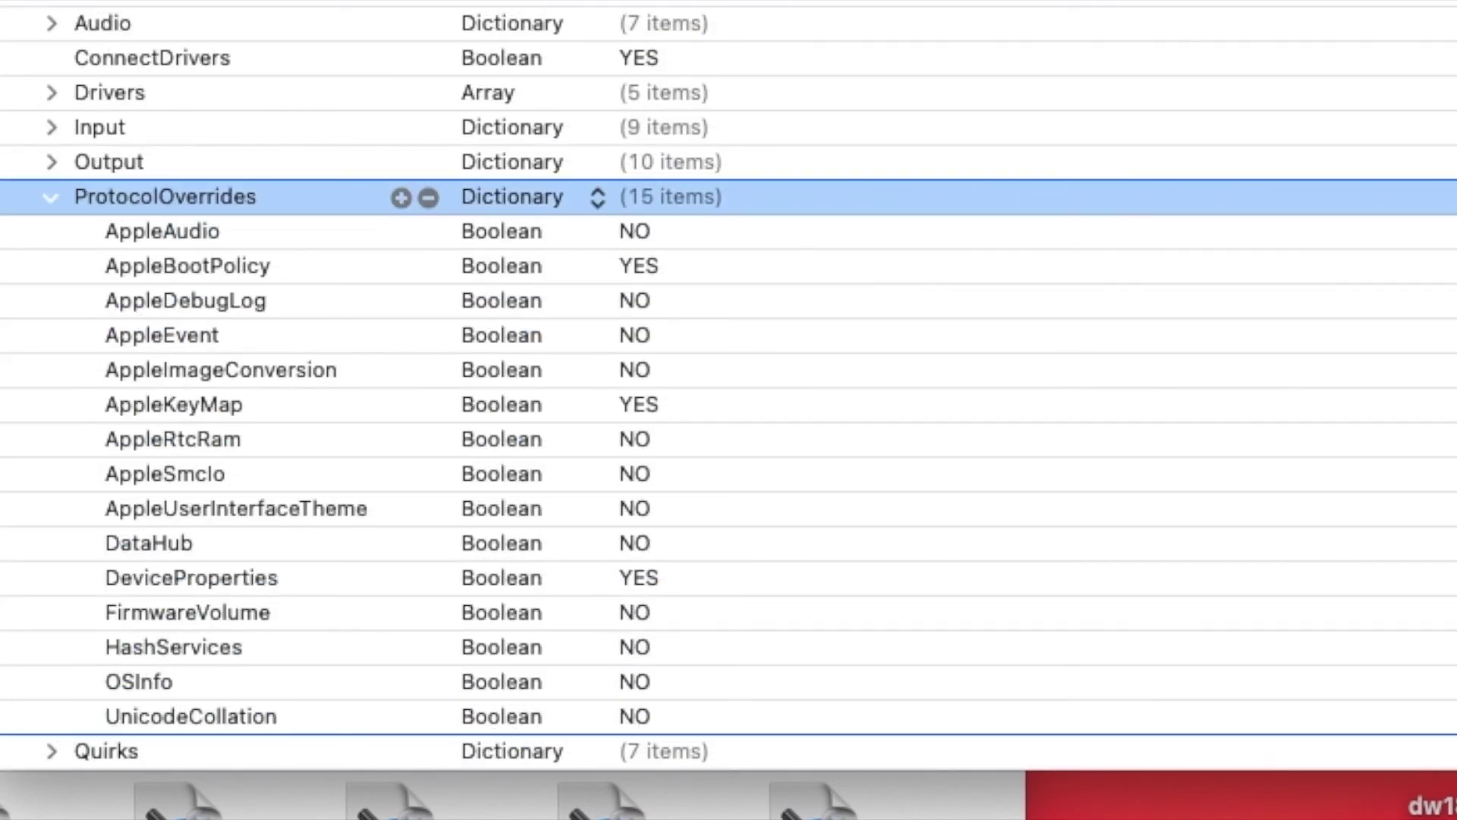
{"action": "left_click", "coordinate": [49, 196]}
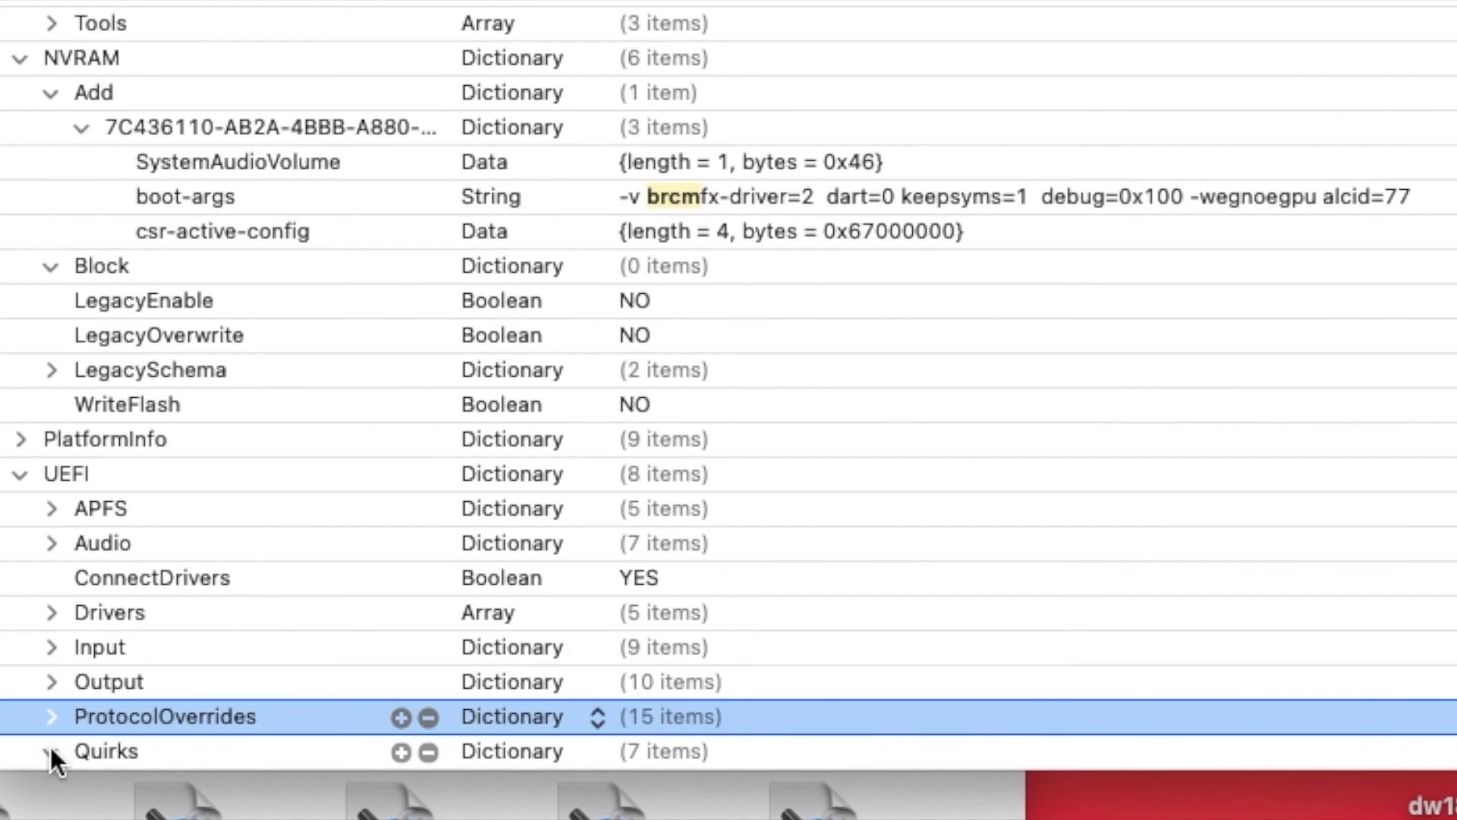
{"action": "left_click", "coordinate": [50, 750]}
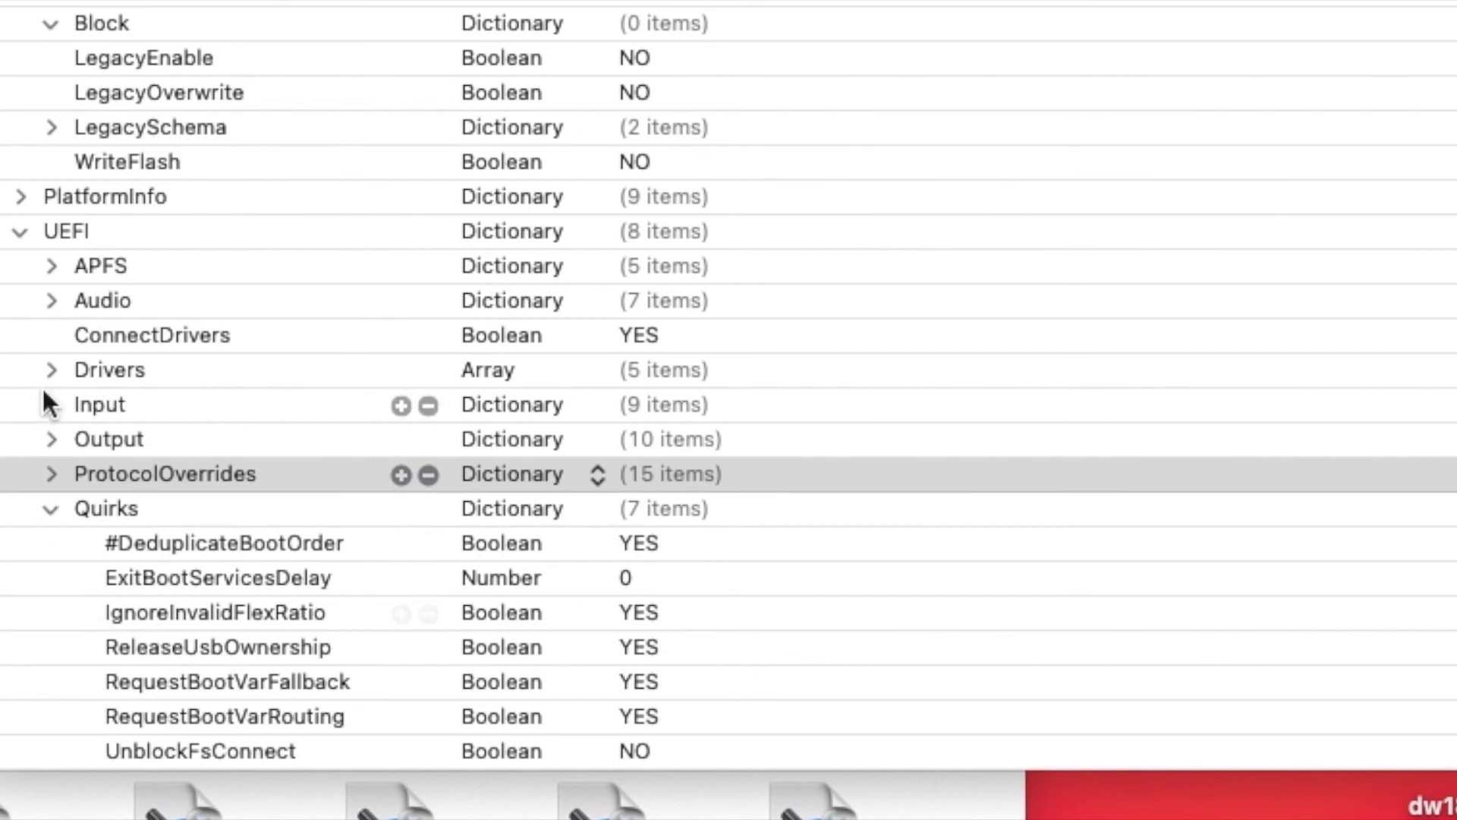
{"action": "left_click", "coordinate": [21, 236]}
- Expand PlatformInfo's 28-entry SMBIOS, showing BIOSVendor Apple Inc. and BoardVersion MacBookPro14,2
{"action": "left_click", "coordinate": [22, 706]}
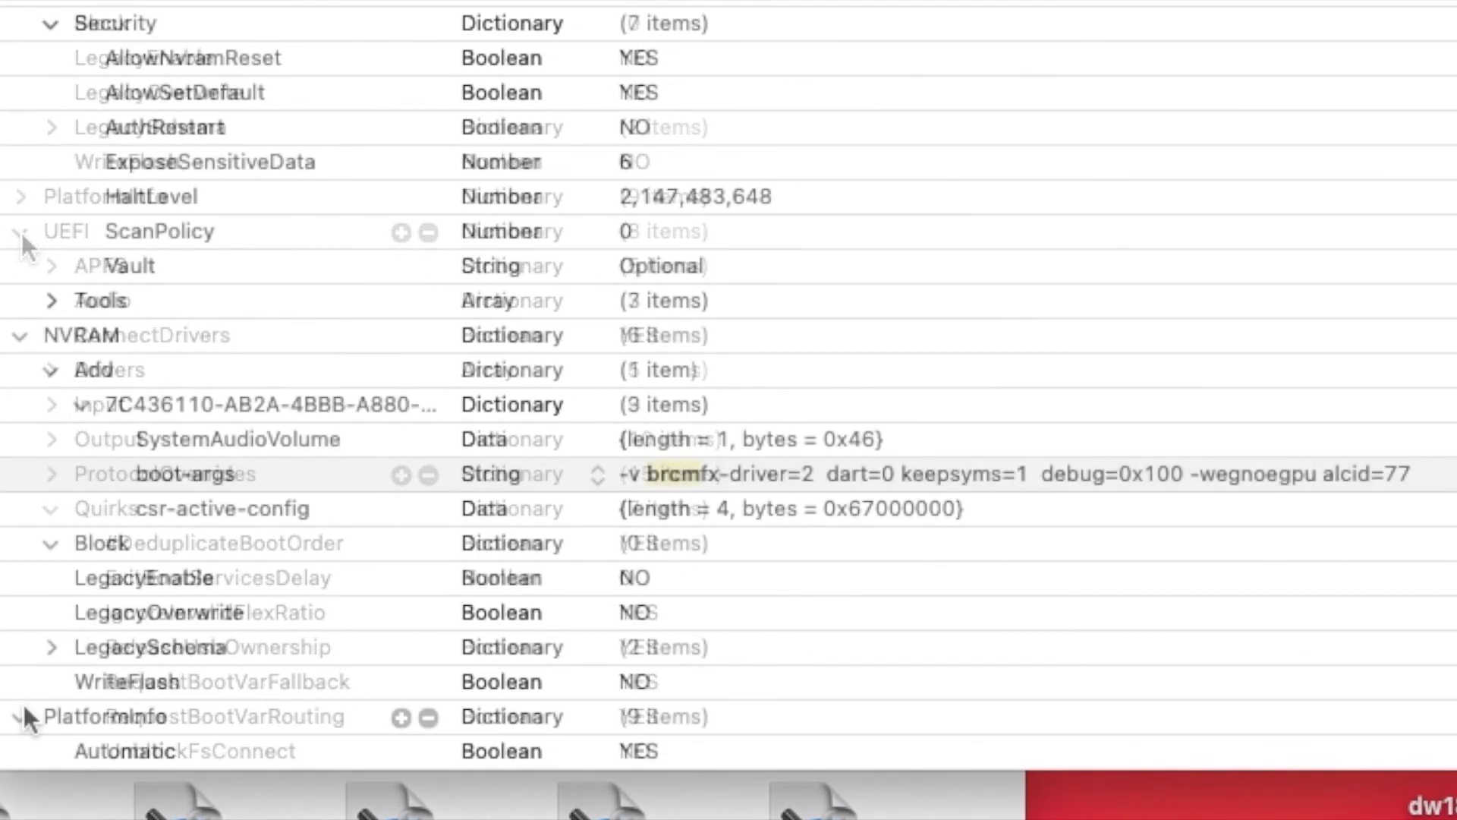
{"action": "left_click", "coordinate": [23, 706]}
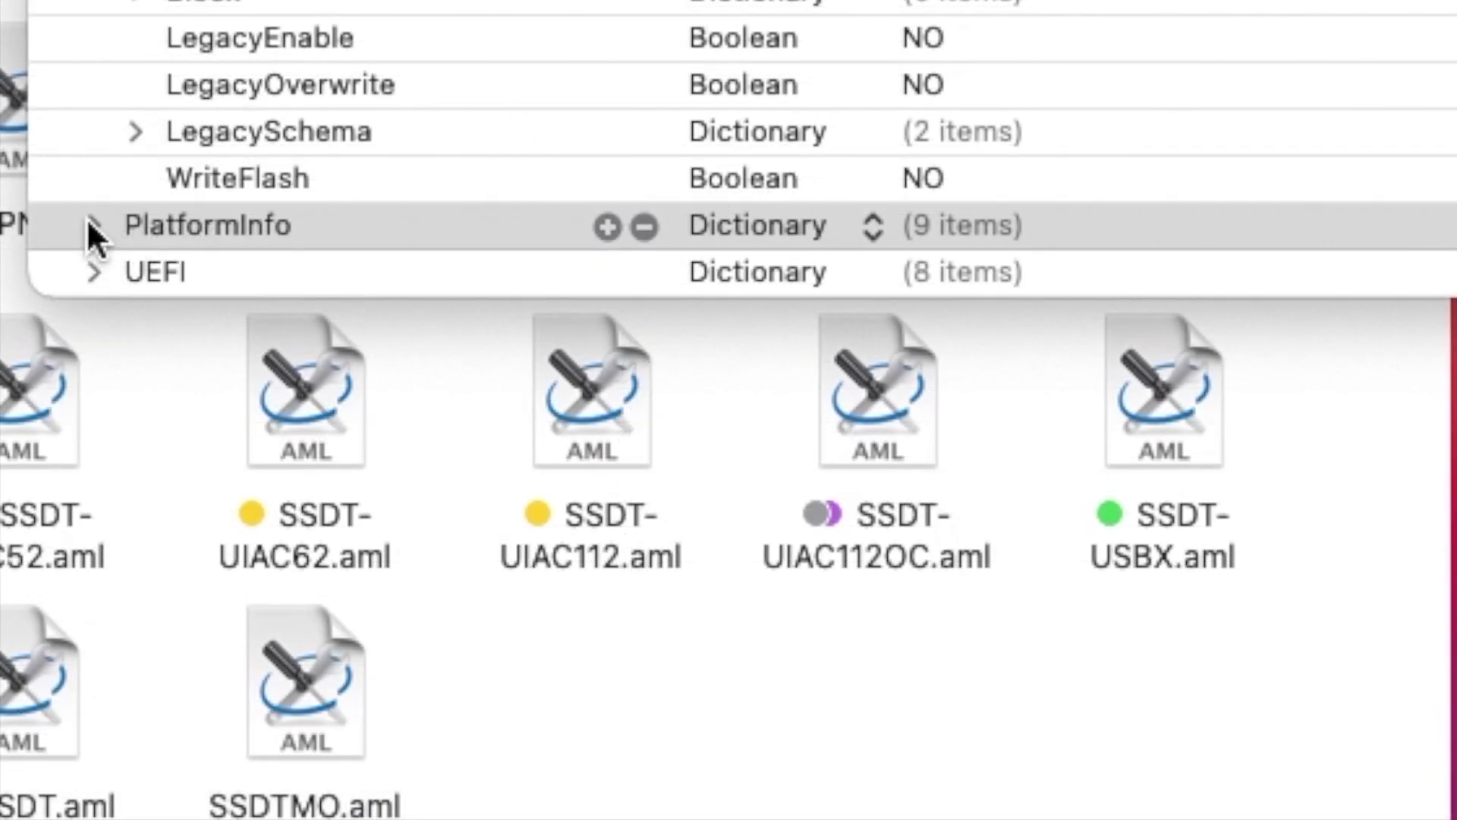
{"action": "left_click", "coordinate": [90, 224]}
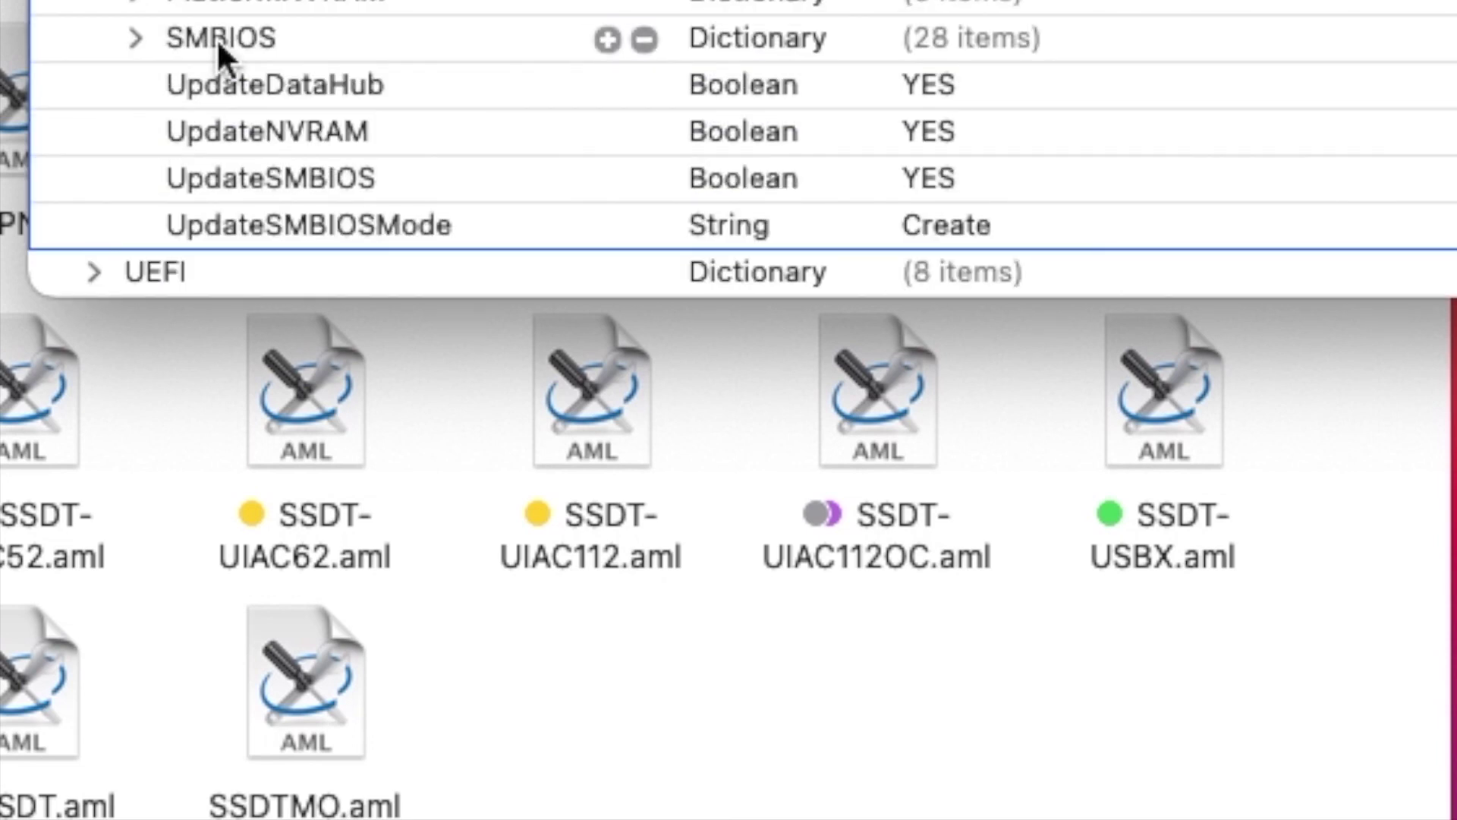
{"action": "left_click", "coordinate": [137, 3]}
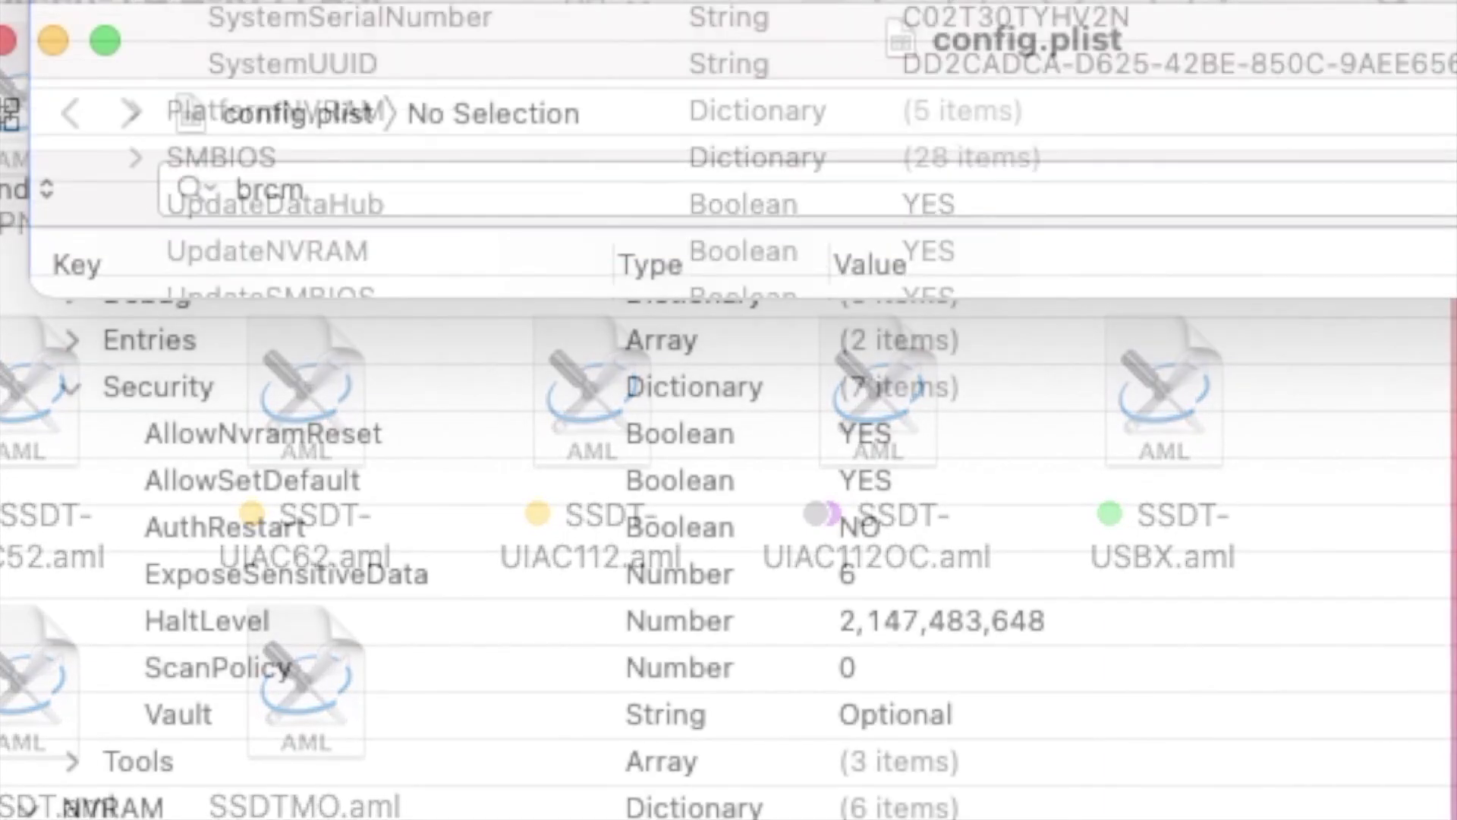
{"action": "scroll", "coordinate": [728, 561], "scroll_direction": "down", "scroll_amount": 10}
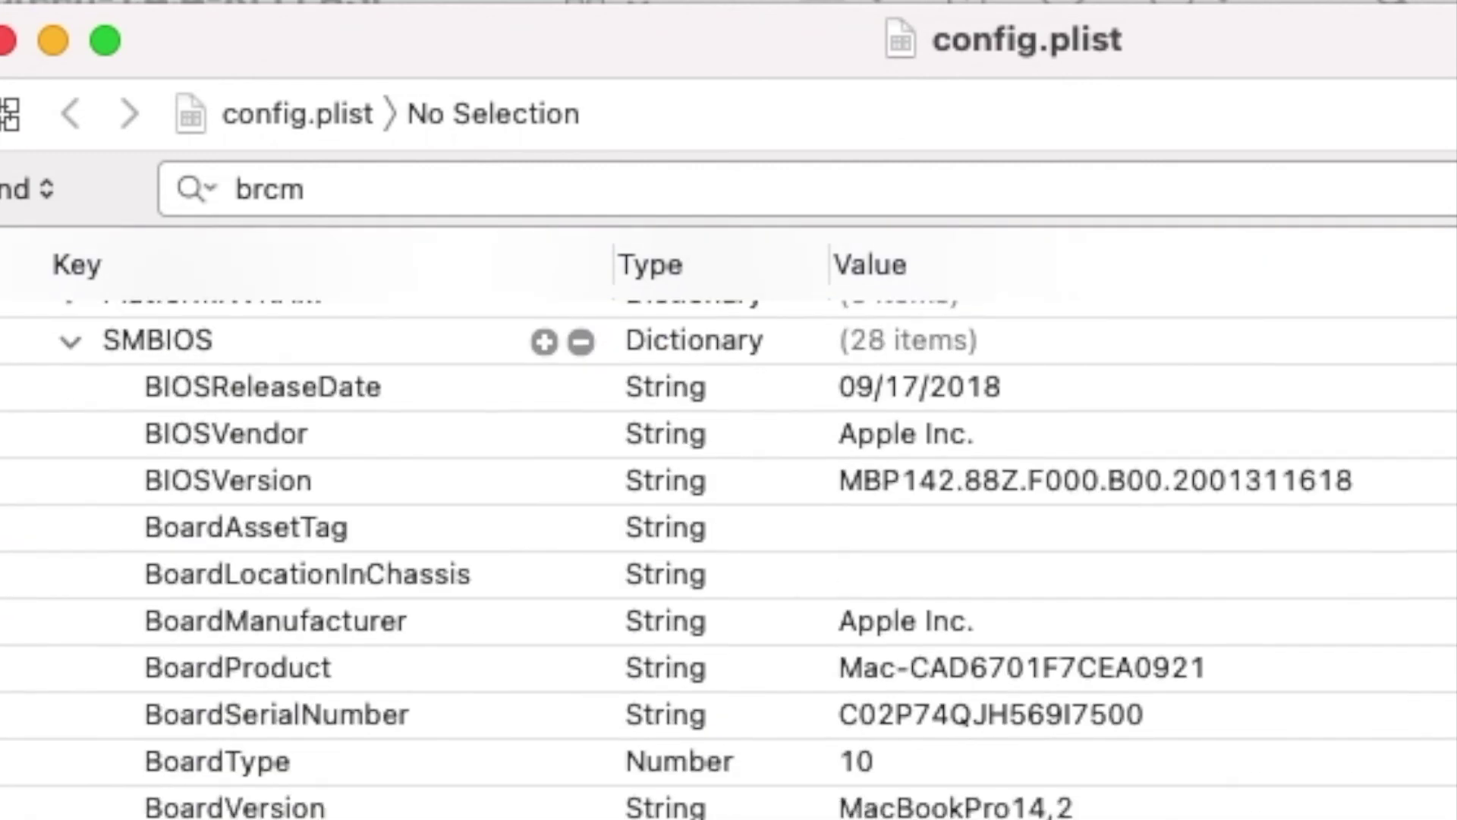
{"action": "scroll", "coordinate": [729, 562], "scroll_direction": "down", "scroll_amount": 2}
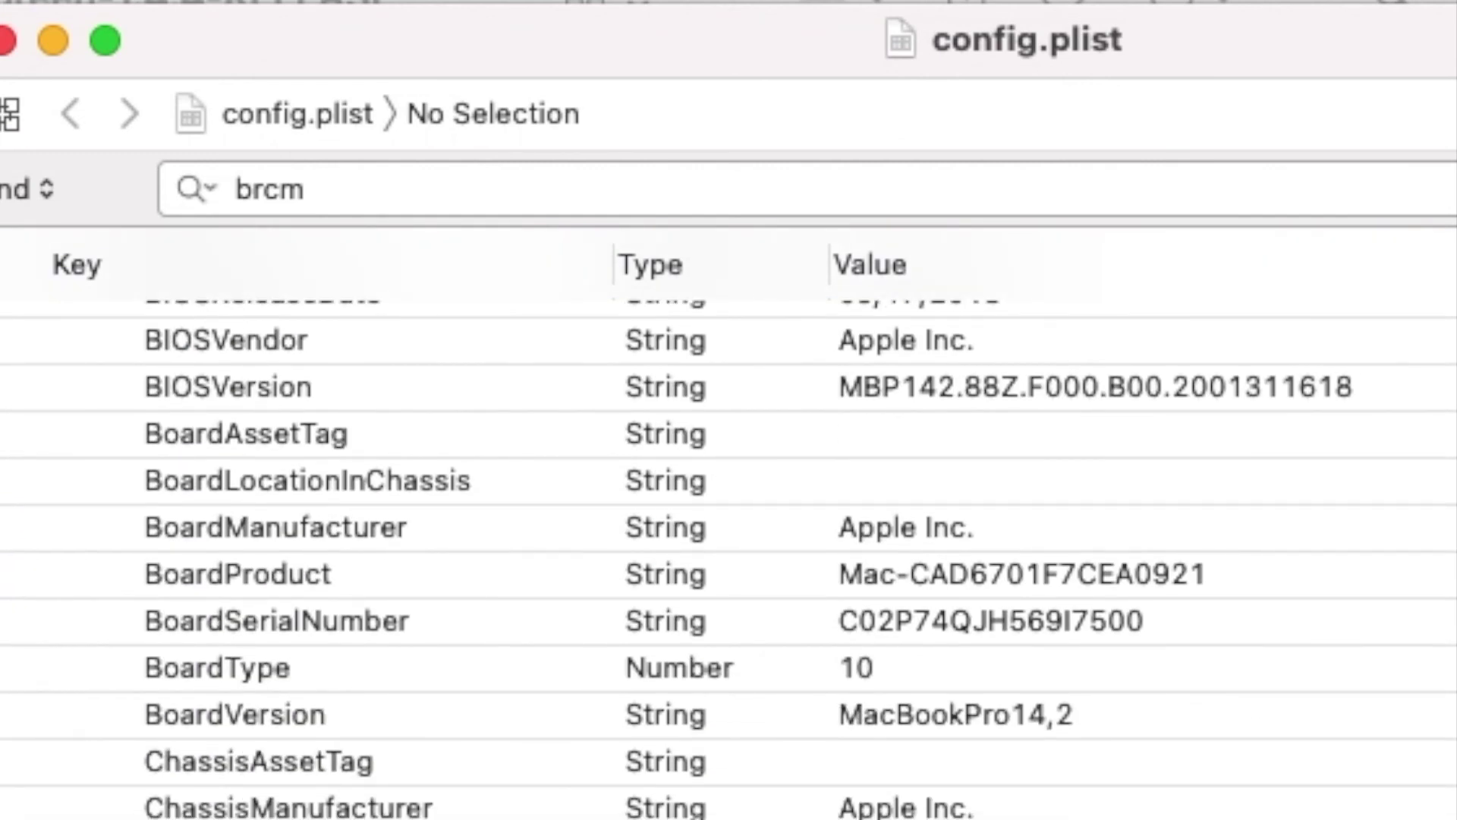